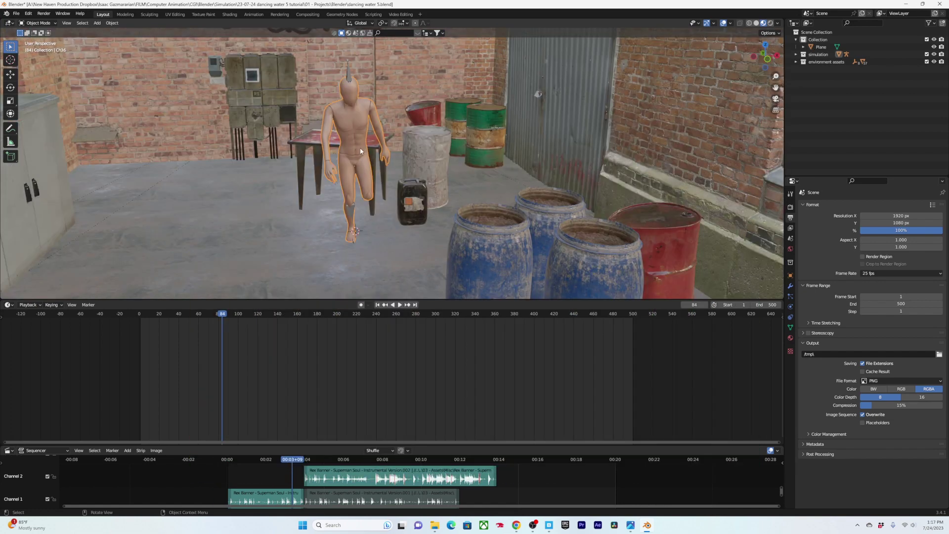
Save the file and apply the Quick Liquid effect to the dancing character
key("ctrl+s")
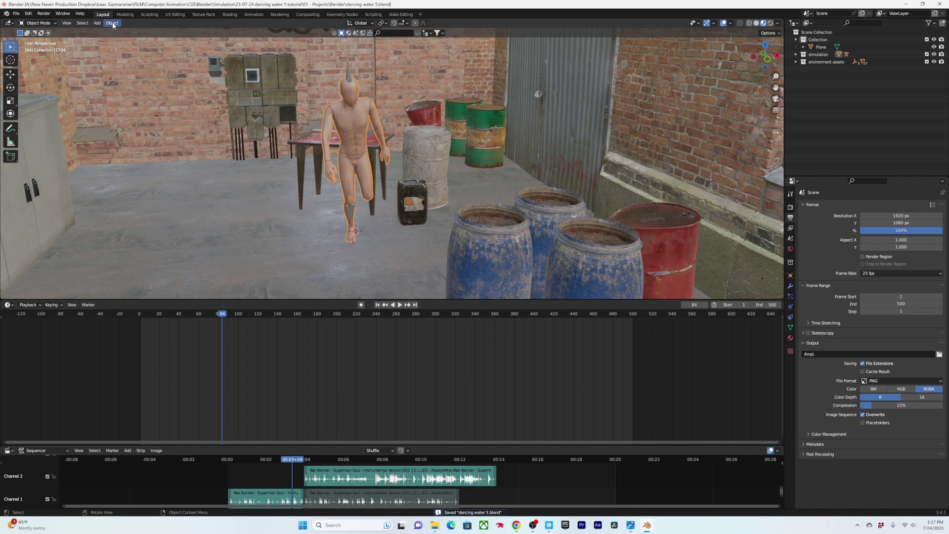
left_click(113, 23)
mouse_move(149, 230)
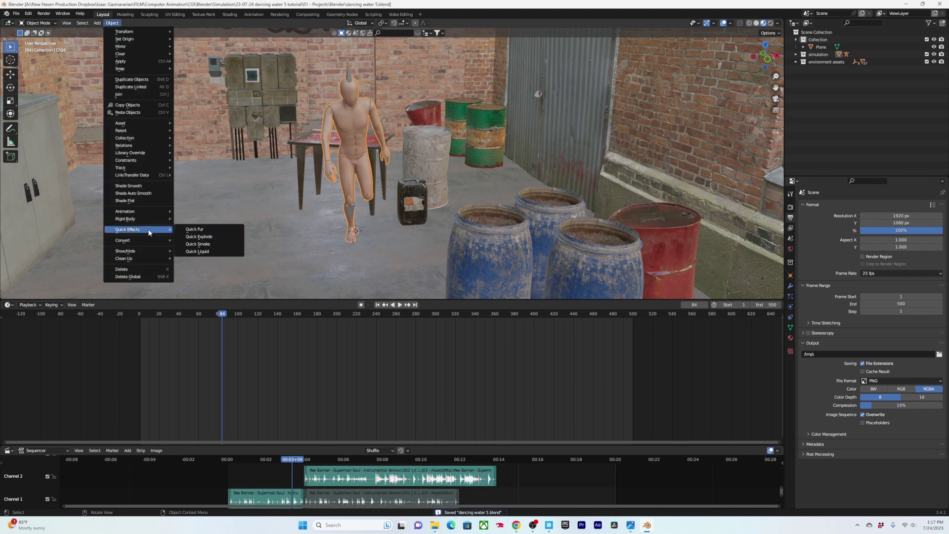
left_click(211, 252)
middle_click_drag(376, 191, 393, 181)
scroll(468, 212, "down", 3)
scroll(450, 187, "up", 2)
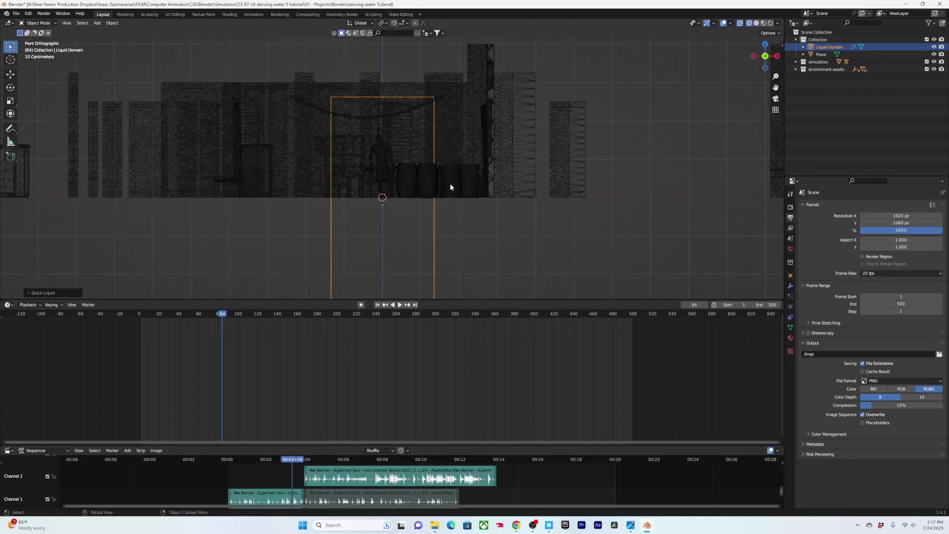
Shrink the liquid domain along Z in the front view and raise it so it surrounds the character
scroll(435, 169, "down", 1)
key("s")
key("z")
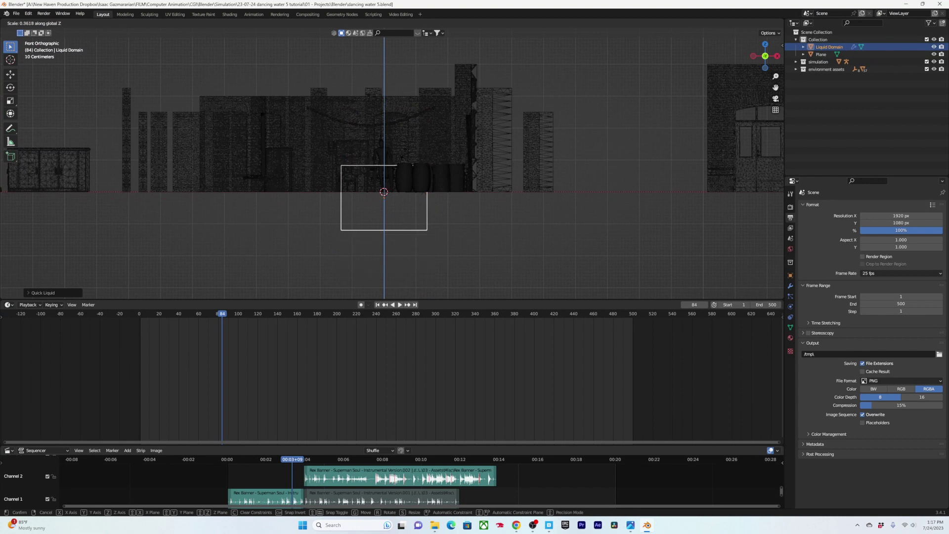
left_click(421, 161)
key("g")
key("z")
left_click(438, 125)
scroll(435, 119, "up", 4)
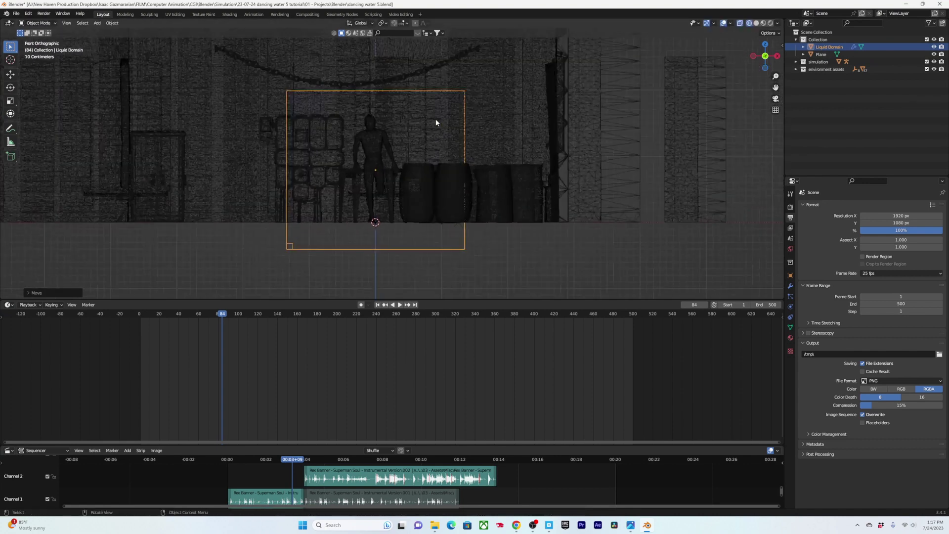
Reposition the liquid domain higher and scale it down along Z so its base sits near the floor
key("g")
left_click(493, 121)
key("s")
key("z")
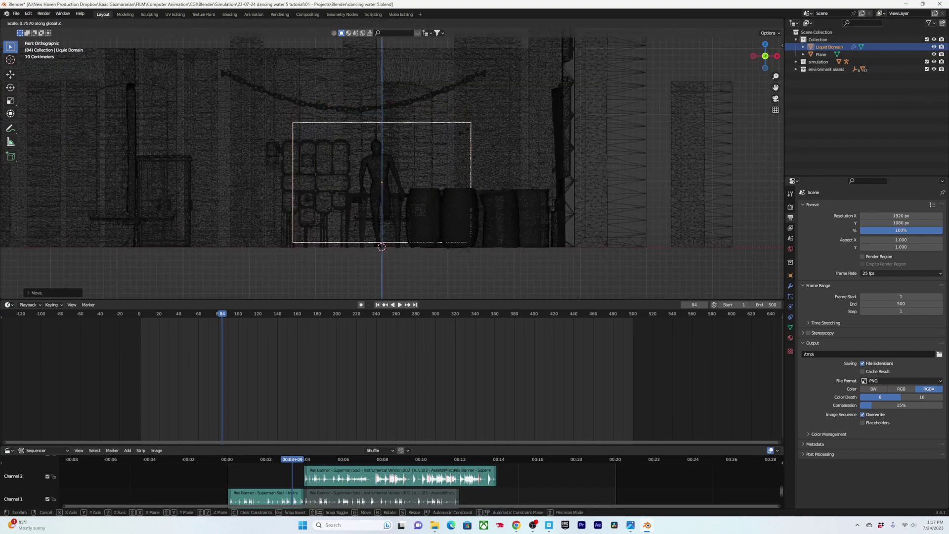
left_click(472, 129)
scroll(448, 150, "up", 4)
Select the domain's bottom vertices in Edit Mode and move them along Z to line up with the floor
key("Tab")
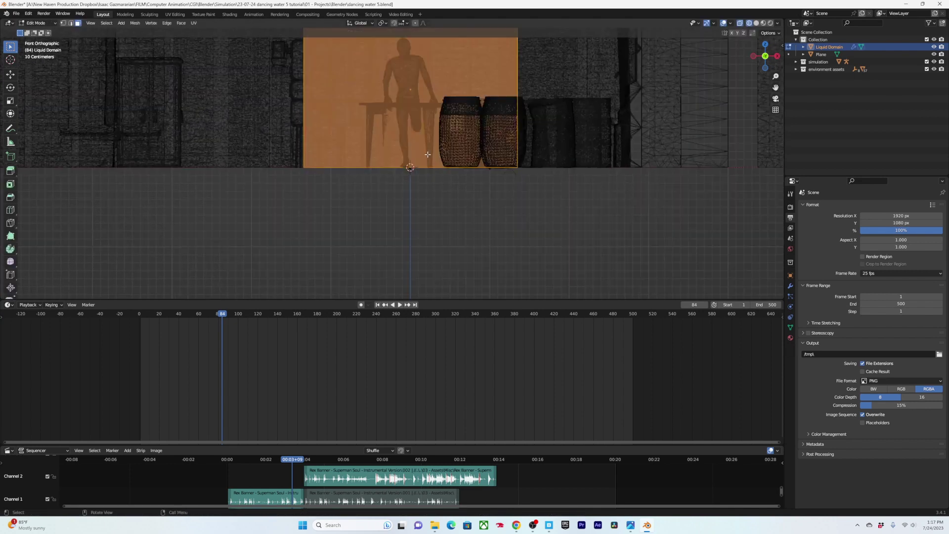
key("alt+a")
key("1")
left_click_drag(560, 232, 298, 161)
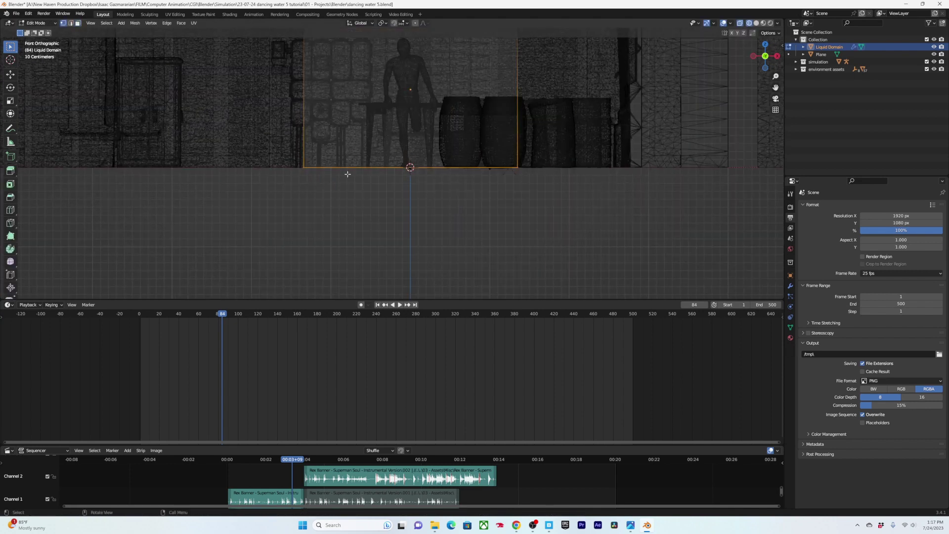
scroll(404, 167, "up", 8)
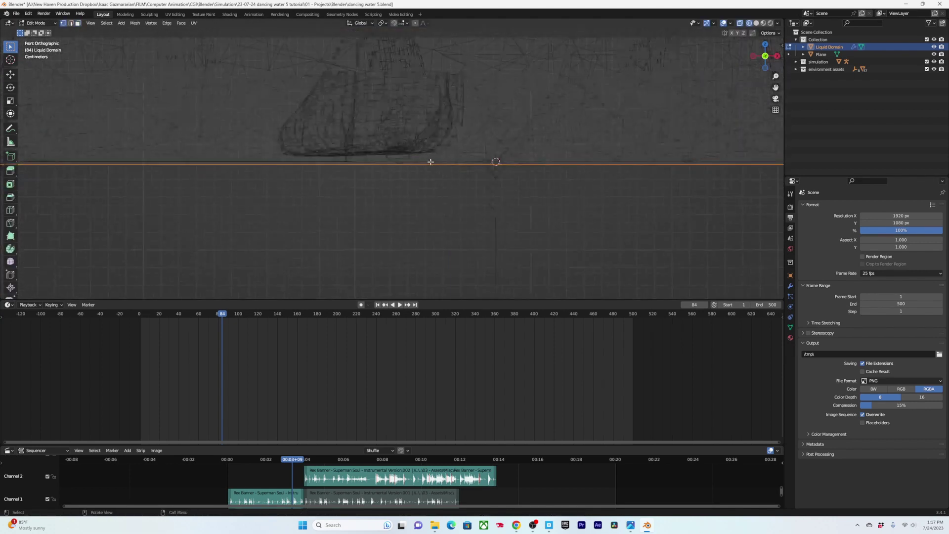
scroll(411, 166, "up", 5)
scroll(439, 182, "down", 3)
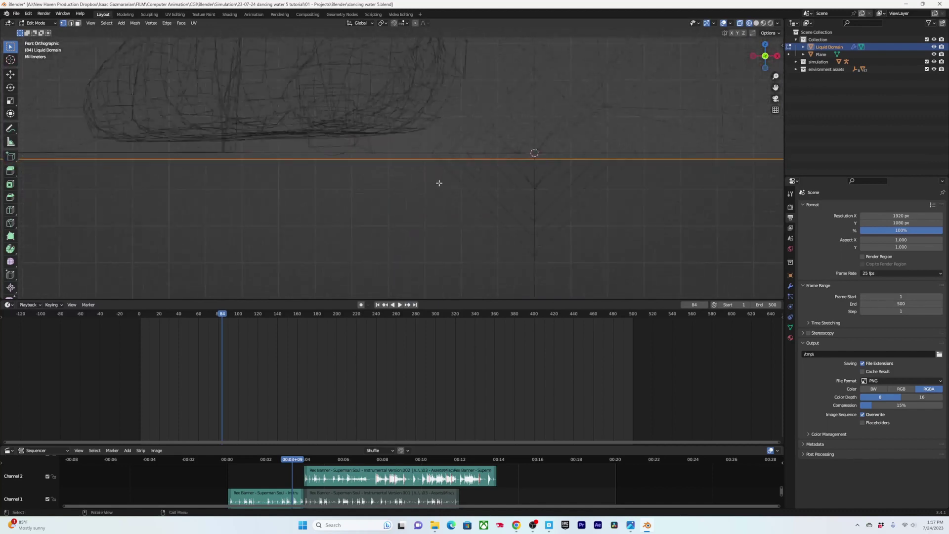
middle_click_drag(400, 181, 411, 189, "shift")
key("g")
key("z")
left_click(407, 182)
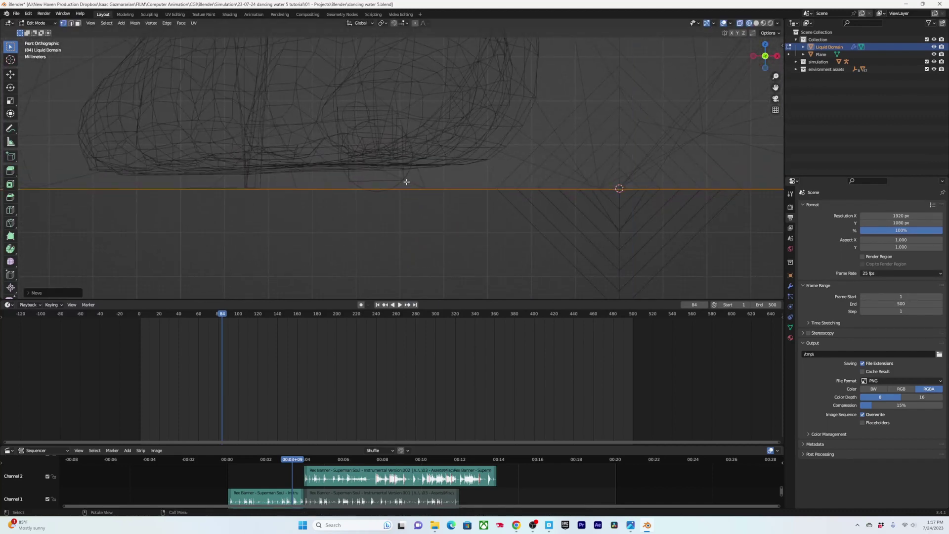
key("g")
key("z")
left_click(407, 182)
Inspect how the domain's bottom edge lines up with the floor and the bases of the props
scroll(216, 188, "down", 11)
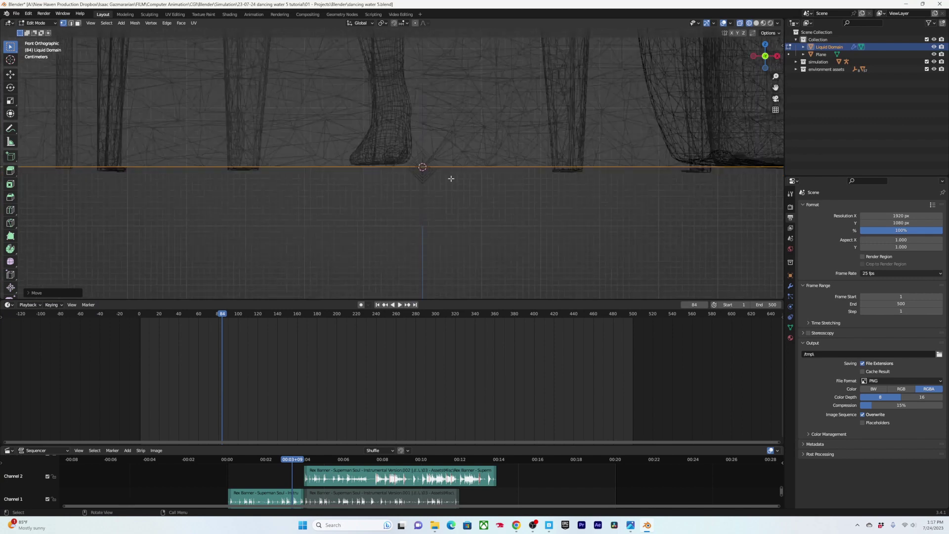
middle_click_drag(339, 143, 668, 148, "shift")
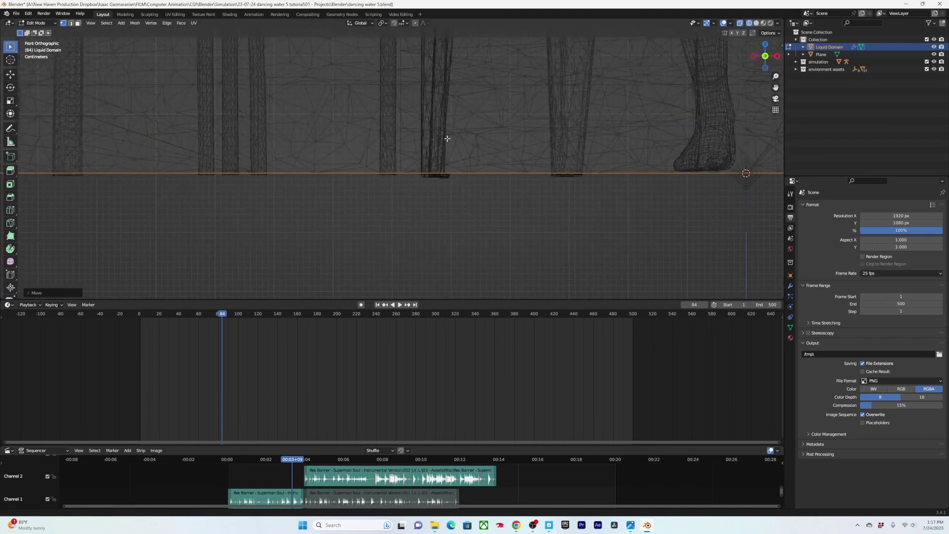
middle_click_drag(447, 138, 534, 133, "shift")
scroll(568, 173, "up", 7)
scroll(570, 176, "down", 4)
middle_click_drag(731, 191, 578, 190, "shift")
scroll(674, 193, "down", 7)
middle_click_drag(586, 155, 423, 213, "shift")
scroll(423, 212, "down", 5)
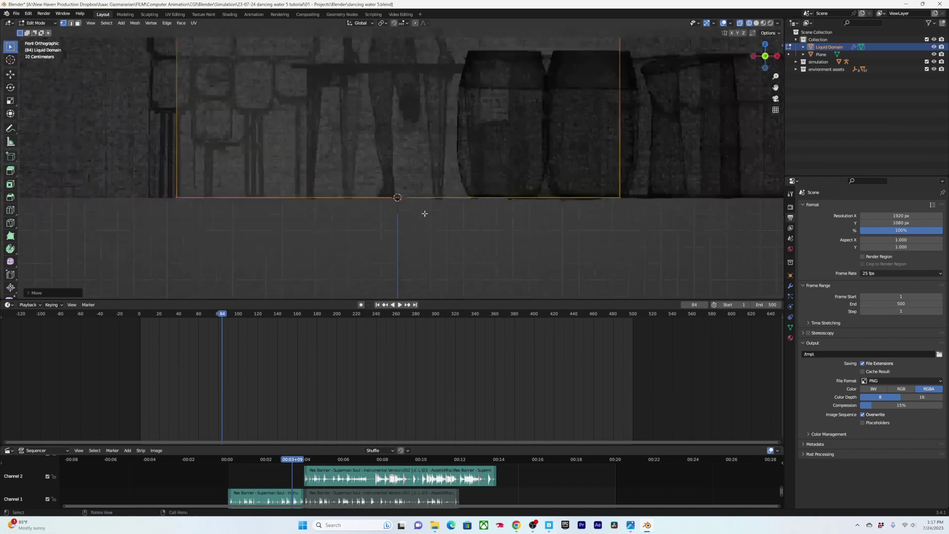
Extend the domain forward over the four front barrels in the top view and scale it by about 1.32 along X
scroll(417, 178, "down", 5)
middle_click_drag(417, 127, 415, 185, "shift")
left_click_drag(496, 96, 243, 170)
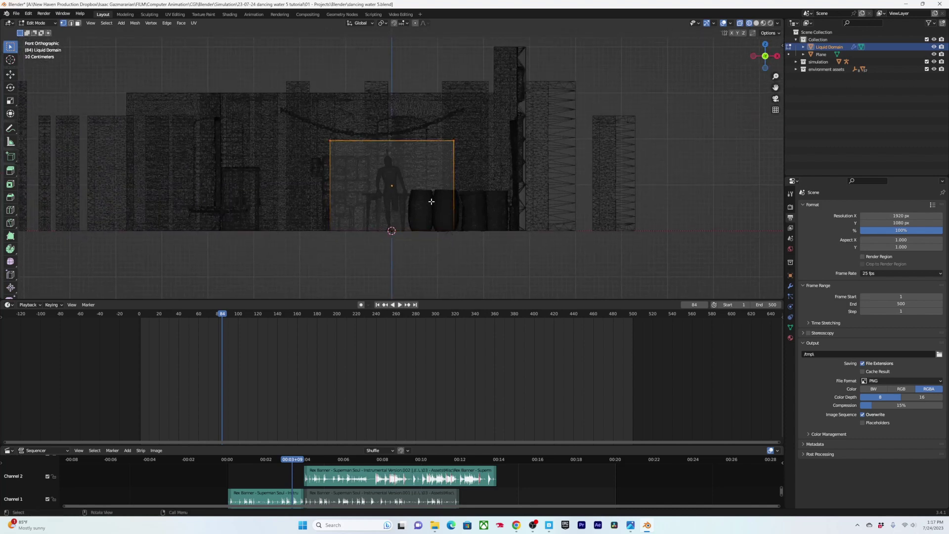
key("KP_7")
scroll(433, 186, "down", 2)
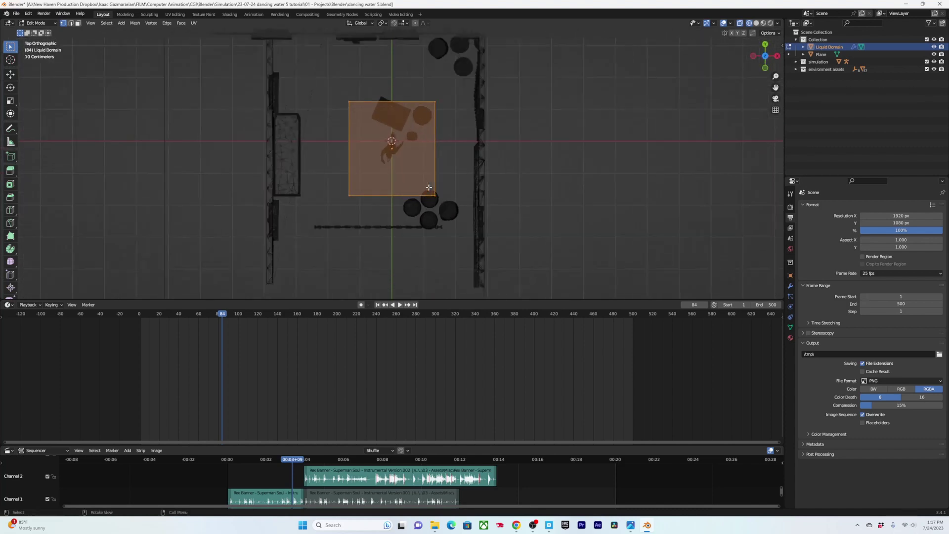
scroll(433, 186, "up", 1)
key("s")
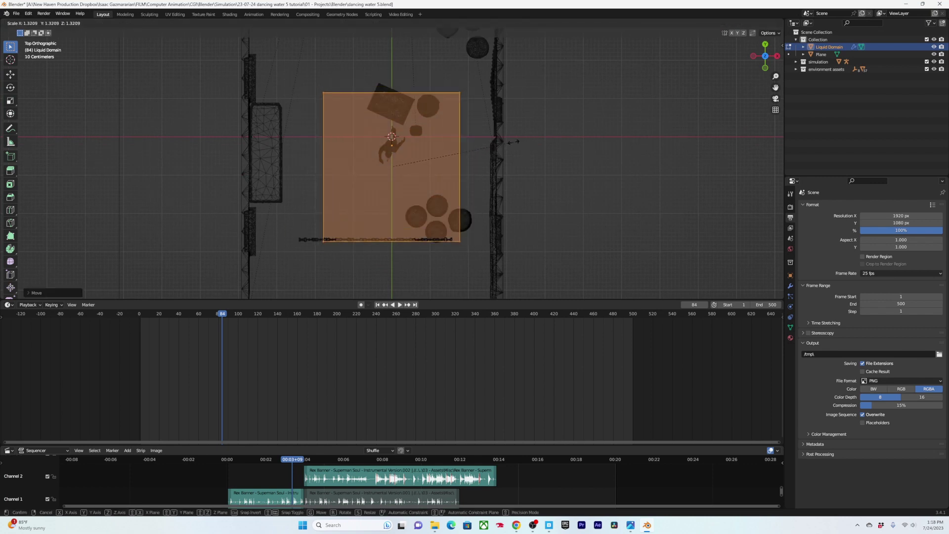
left_click(509, 143)
Move the domain's front side past the chain and shift its +X side outward by about 0.59 m along X
left_click_drag(504, 228, 284, 270)
key("g")
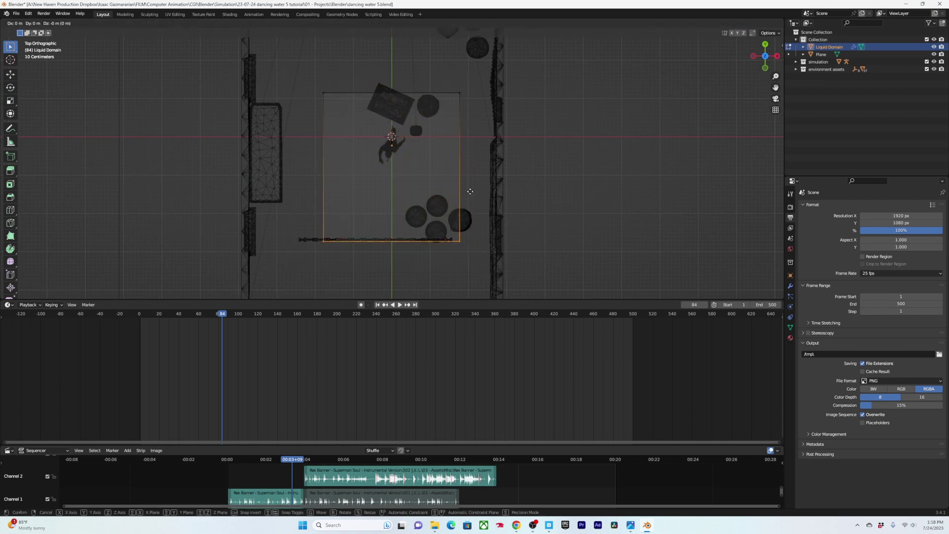
left_click(473, 125)
left_click_drag(474, 80, 420, 266)
key("g")
key("x")
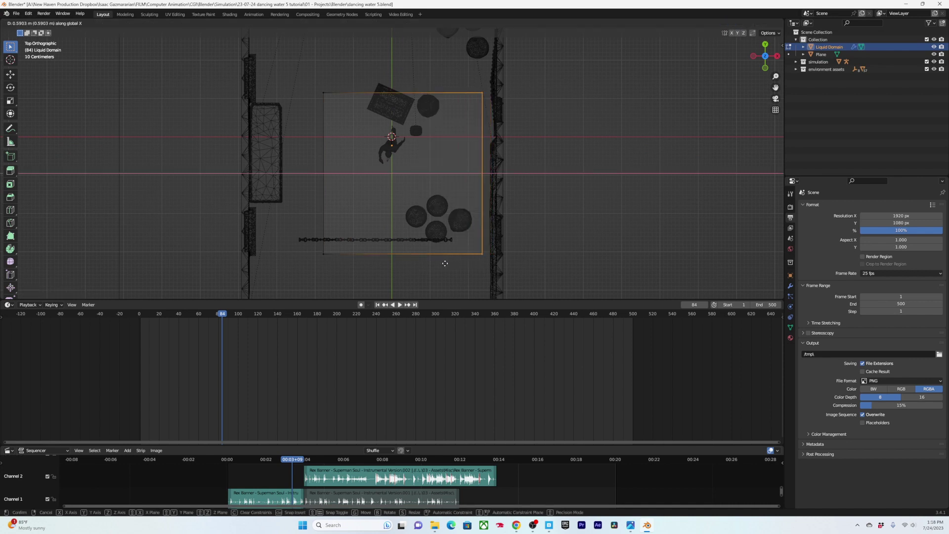
left_click(445, 264)
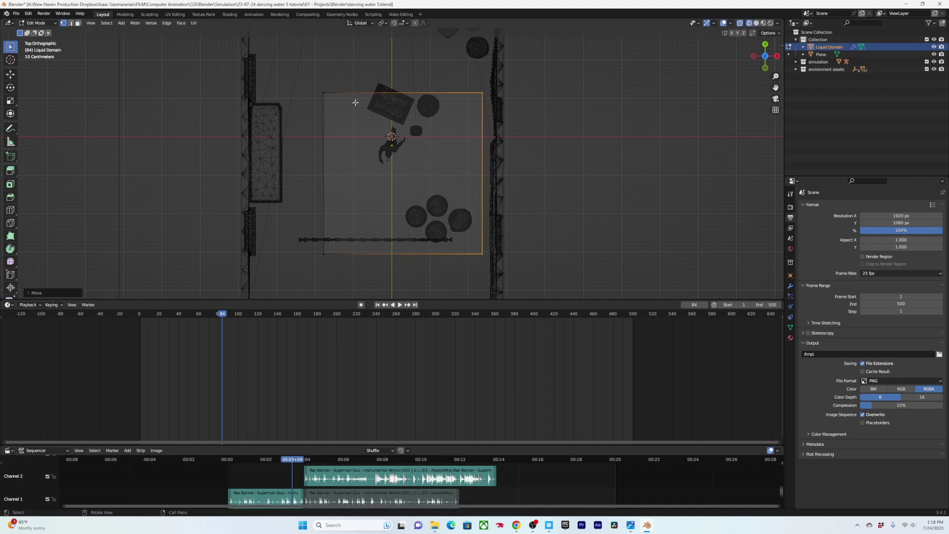
Move the domain's -X side slightly outward and save the file
left_click_drag(346, 64, 245, 275)
key("g")
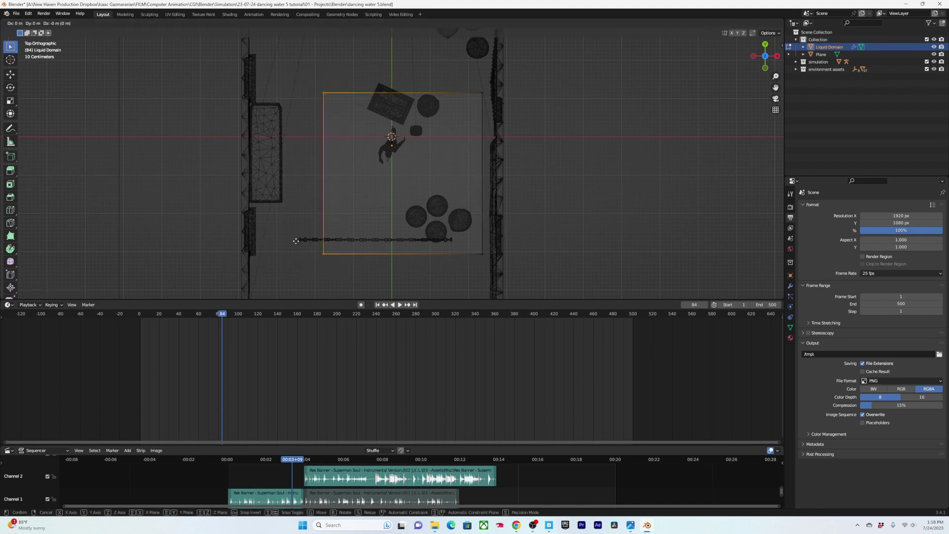
left_click(291, 241)
key("ctrl+s")
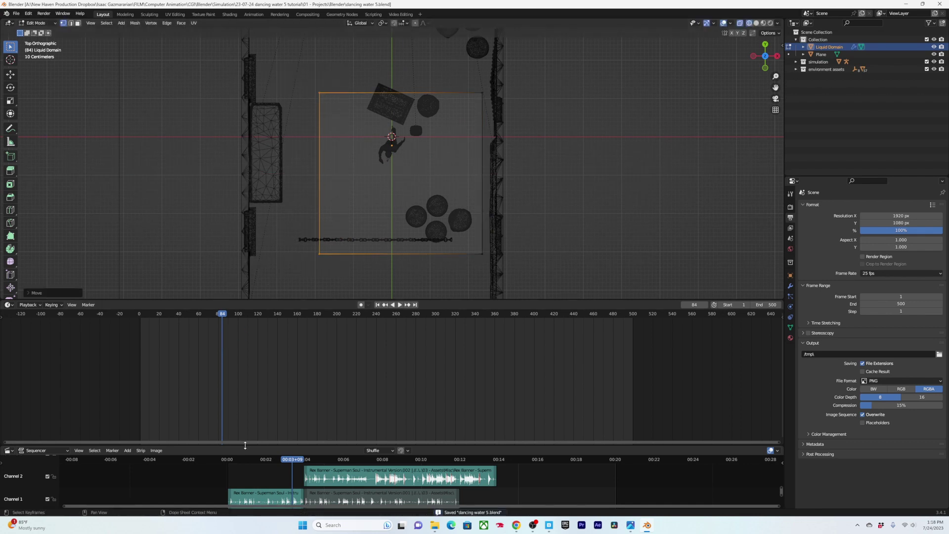
Check the animation at frames 429 and 310, extending the domain's -X side toward the cabinet to contain the character's motion
left_click_drag(244, 446, 246, 456)
left_click_drag(252, 299, 563, 382)
key("g")
left_click(338, 174)
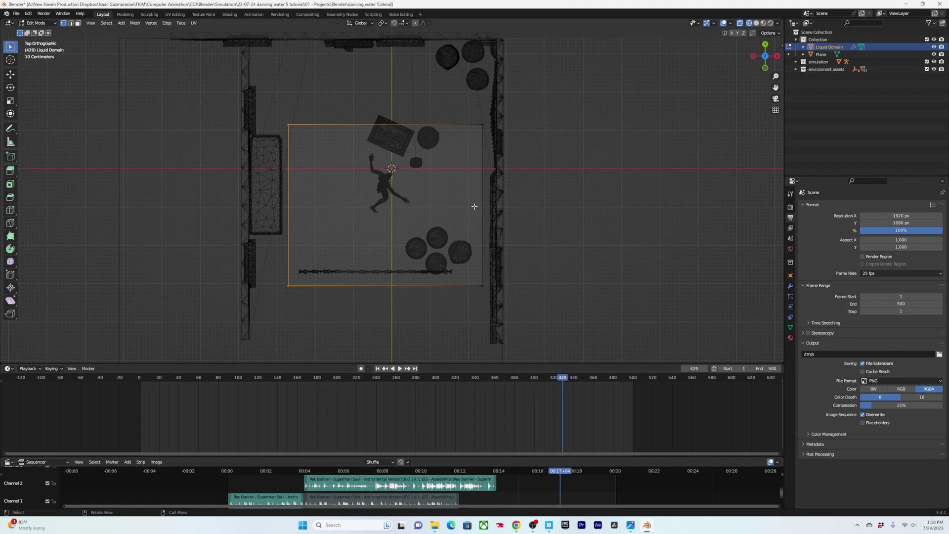
left_click_drag(411, 379, 445, 388)
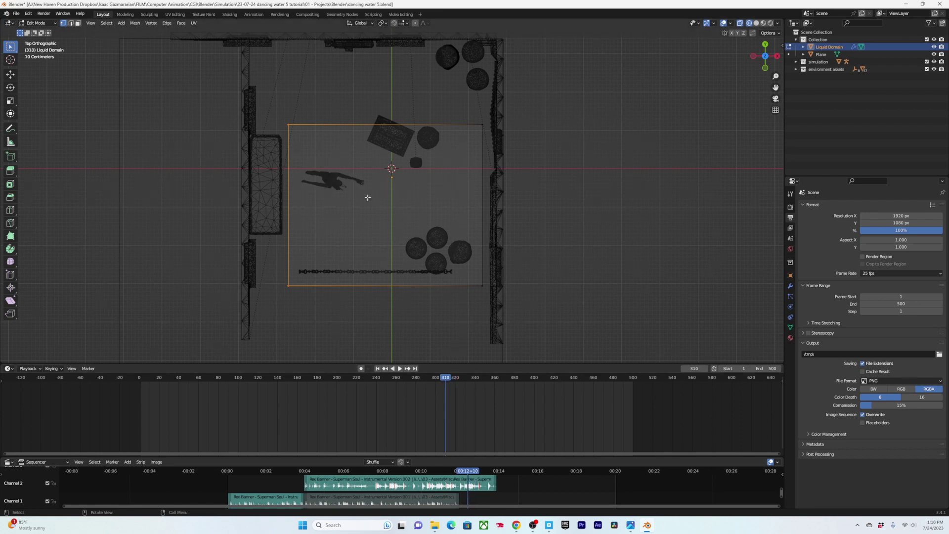
Move the four front barrels together along X to the cabinet side of the domain, and save the file
scroll(413, 220, "up", 3)
key("Tab")
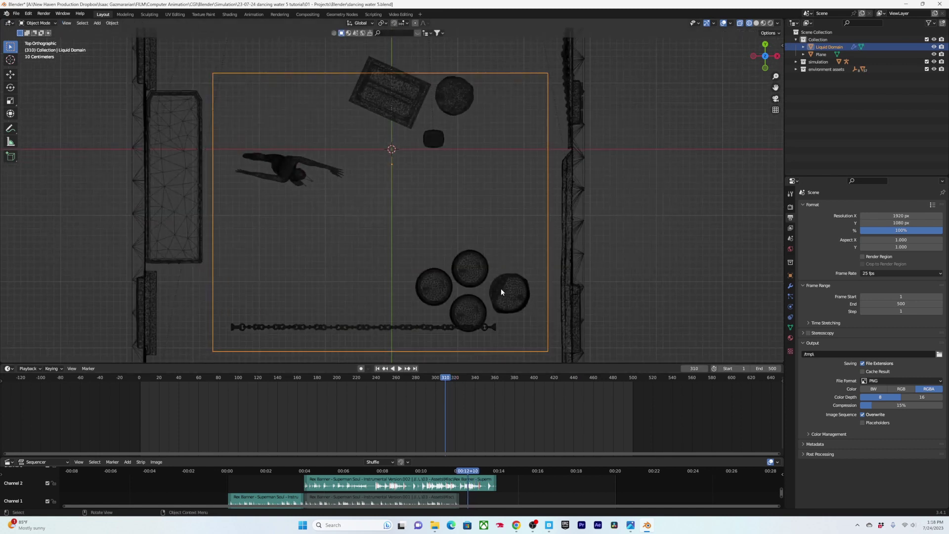
left_click(507, 292)
left_click(460, 266, "shift")
left_click(467, 309, "shift")
left_click(448, 296, "shift")
key("ctrl+s")
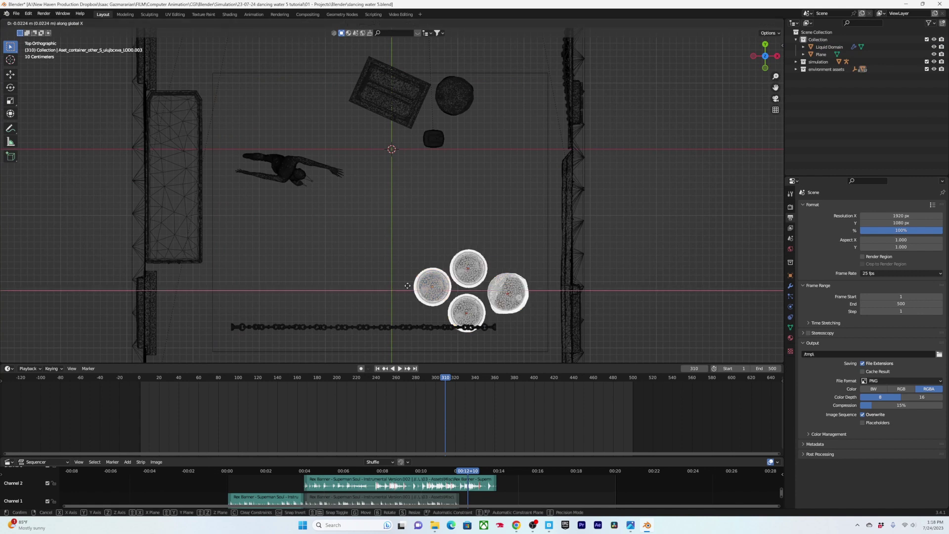
left_click_drag(448, 296, 258, 297)
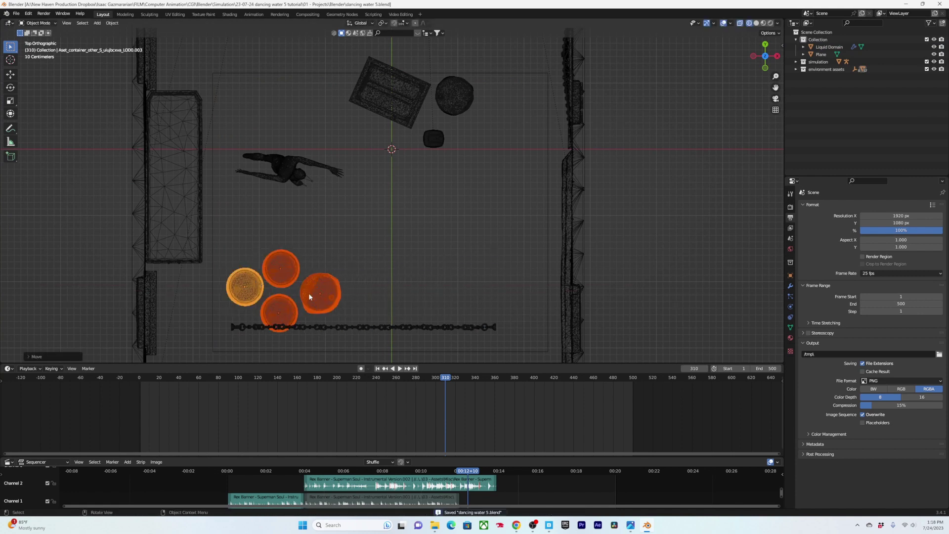
Move the liquid domain's +X side inward along X, closer to the chain's end, and save the file
left_click(547, 184)
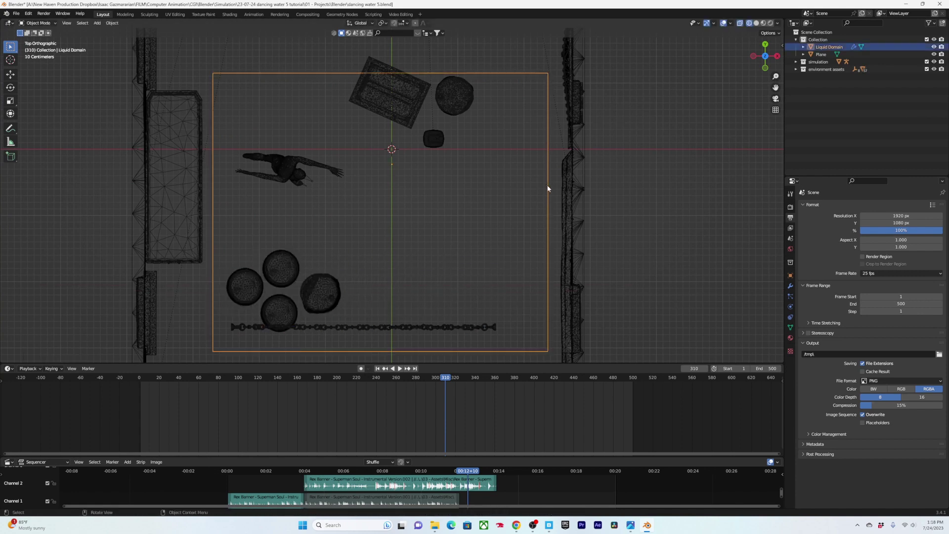
key("Tab")
scroll(521, 113, "down", 3)
key("b")
left_click_drag(538, 90, 451, 304)
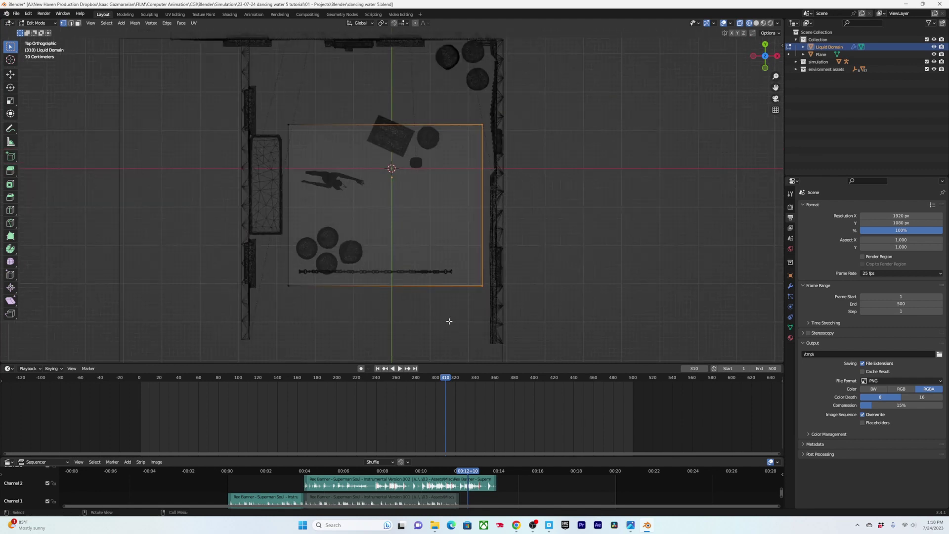
key("g")
key("x")
left_click(419, 316)
key("ctrl+s")
Inspect the resized domain from perspective and top views, scrubbing to frame 423 to check the character stays inside
scroll(423, 254, "up", 3)
middle_click_drag(423, 254, 425, 233, "shift")
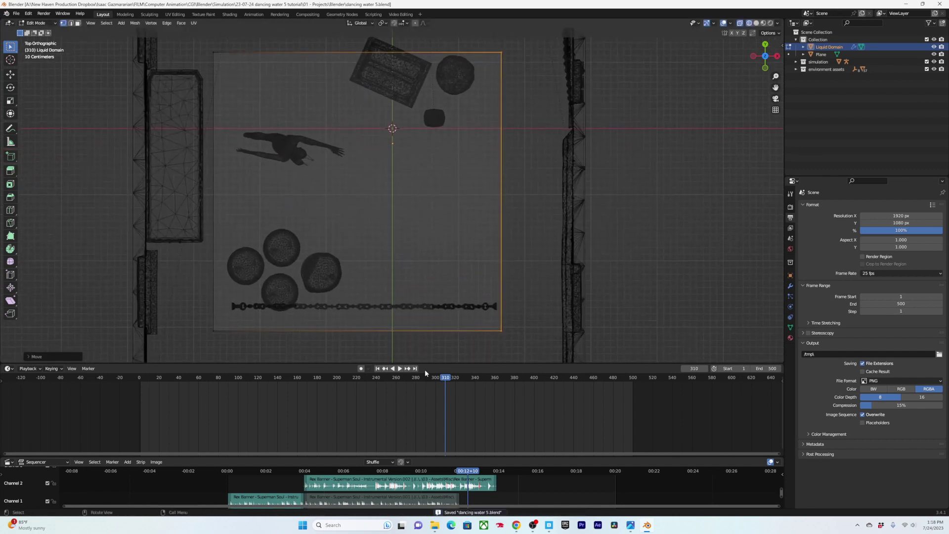
middle_click_drag(432, 296, 387, 221)
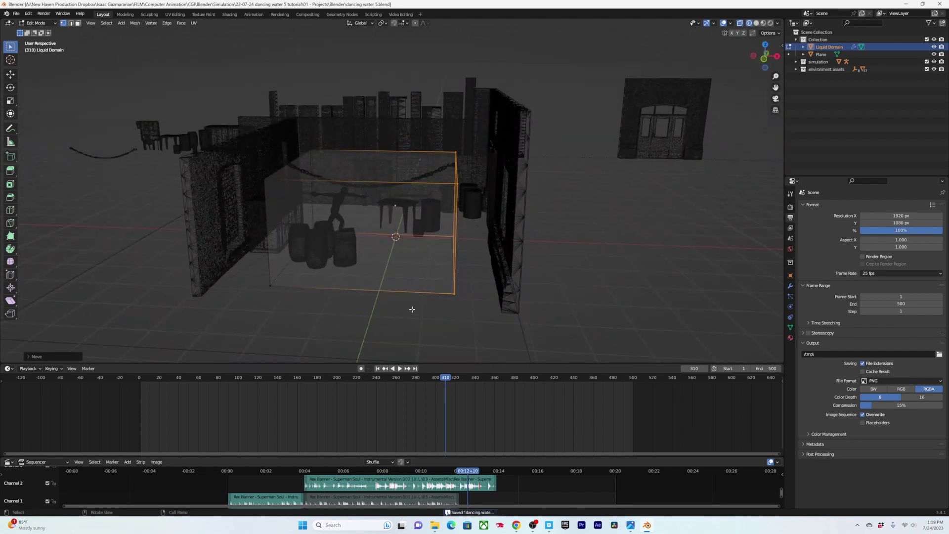
key("KP_7")
scroll(415, 307, "up", 3)
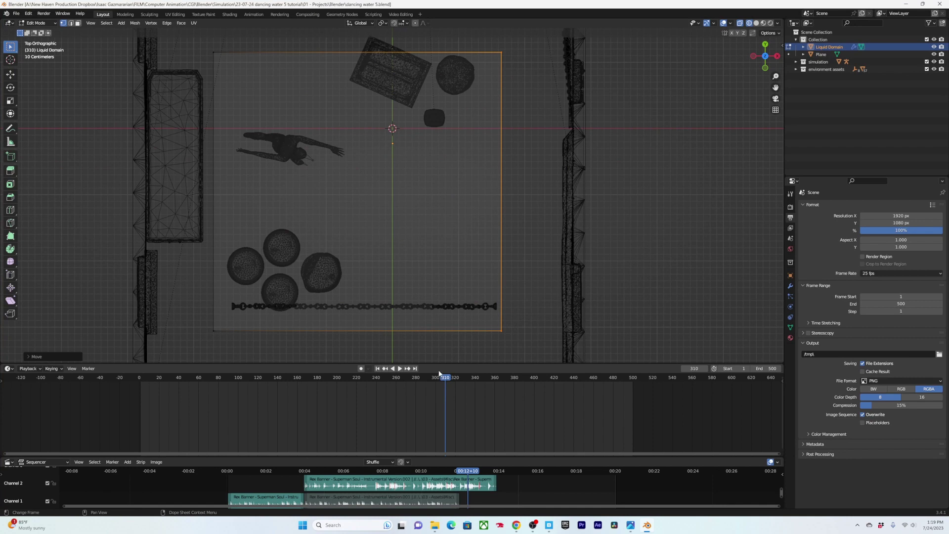
left_click_drag(446, 381, 557, 385)
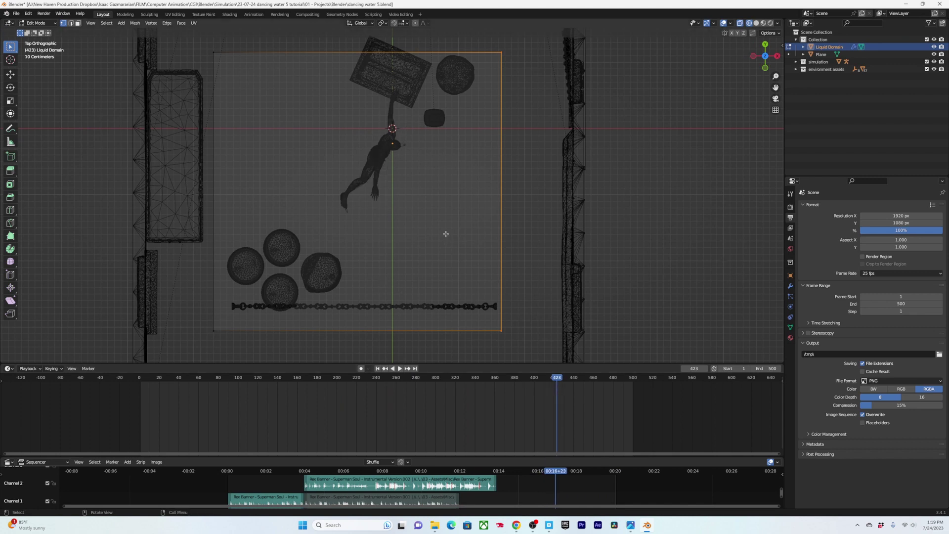
middle_click_drag(446, 234, 459, 253)
Select the liquid domain's upper face to check its height against the chain and the character, and save the file
key("ctrl+s")
scroll(384, 206, "down", 3)
scroll(460, 252, "up", 4)
key("Tab")
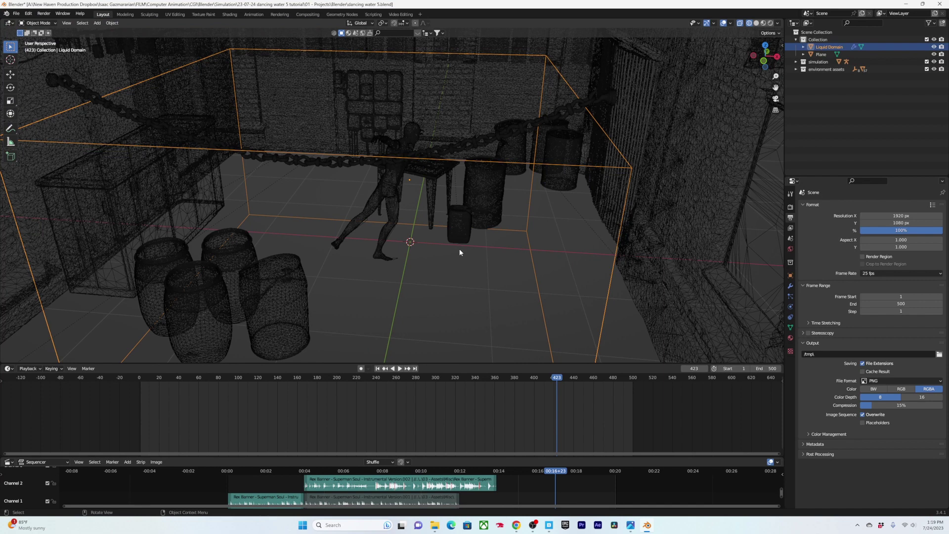
key("Tab")
key("alt+a")
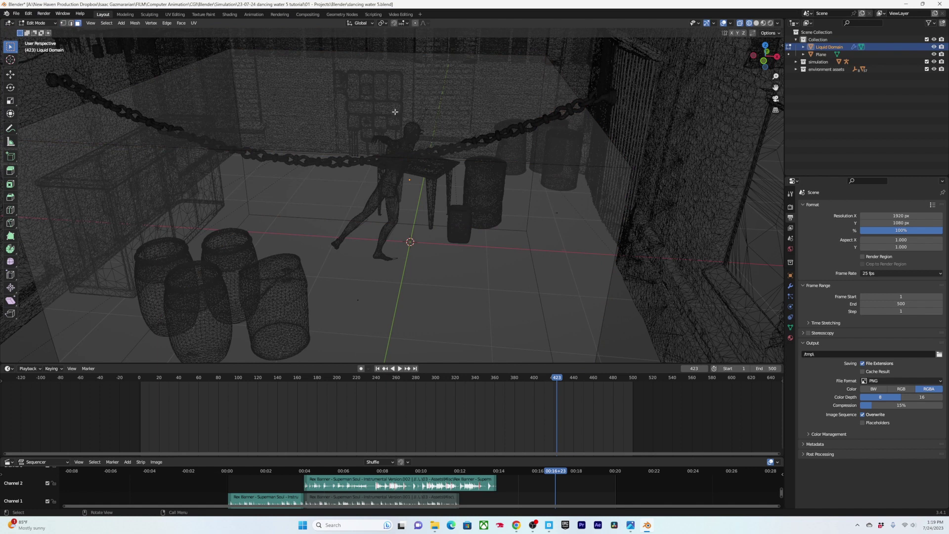
left_click(359, 104)
scroll(361, 106, "down", 5)
scroll(377, 132, "up", 5)
middle_click_drag(418, 181, 399, 145)
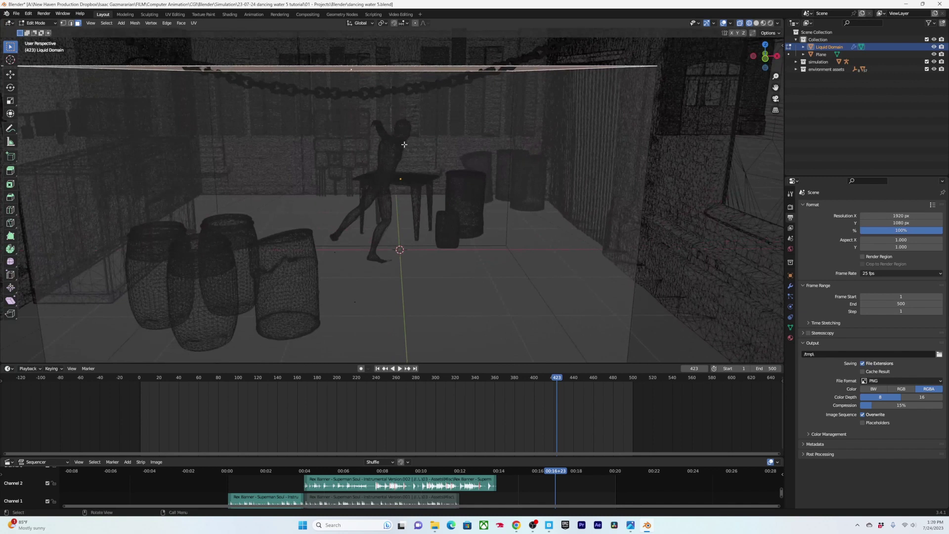
scroll(405, 144, "down", 3)
key("Tab")
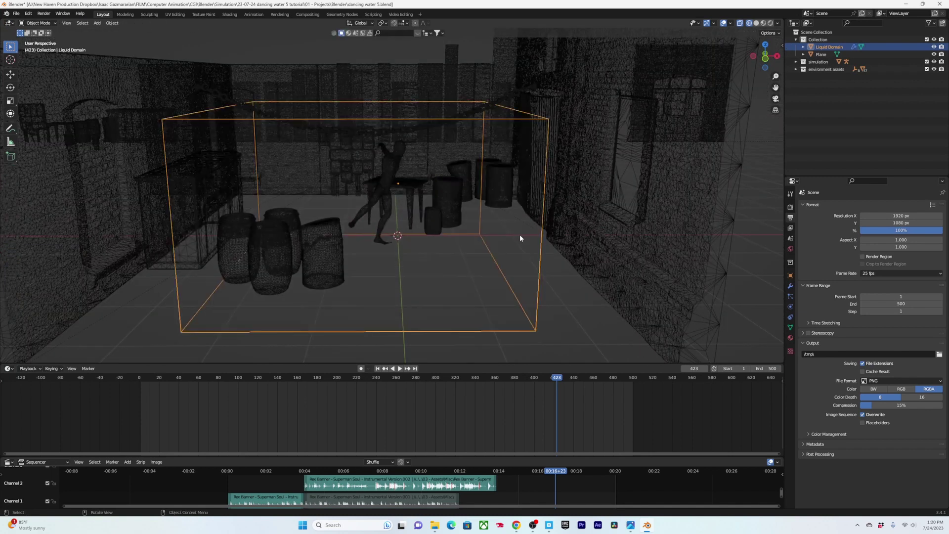
key("ctrl+s")
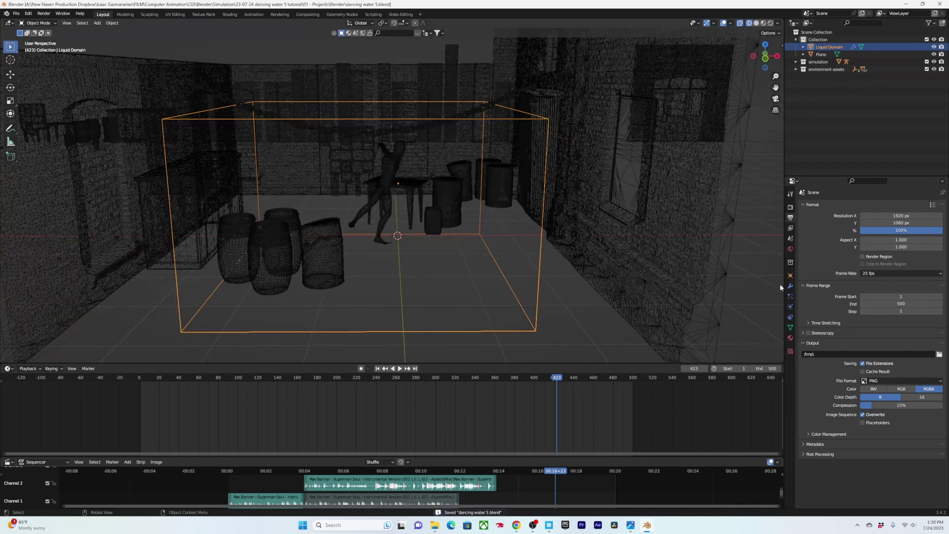
Open the physics settings of the liquid domain and save the file
left_click(790, 306)
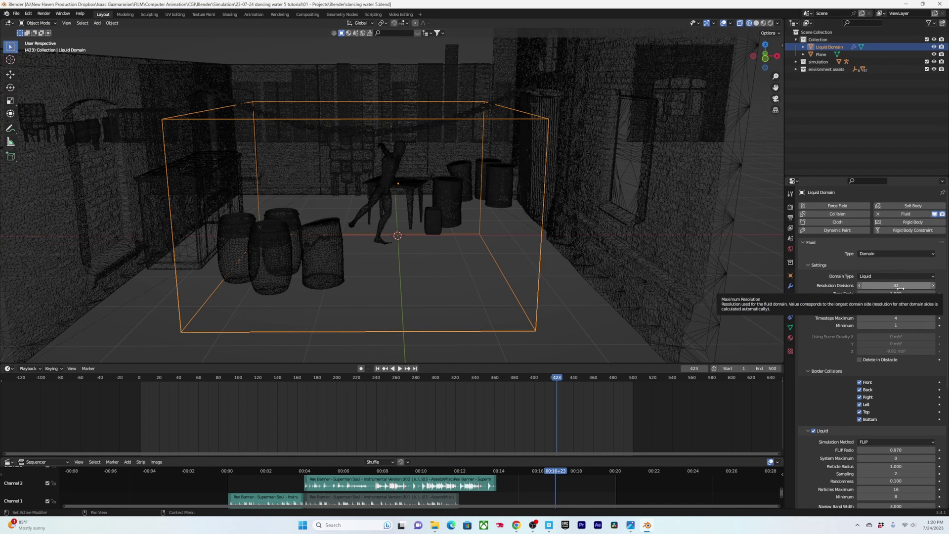
left_click_drag(898, 285, 890, 287)
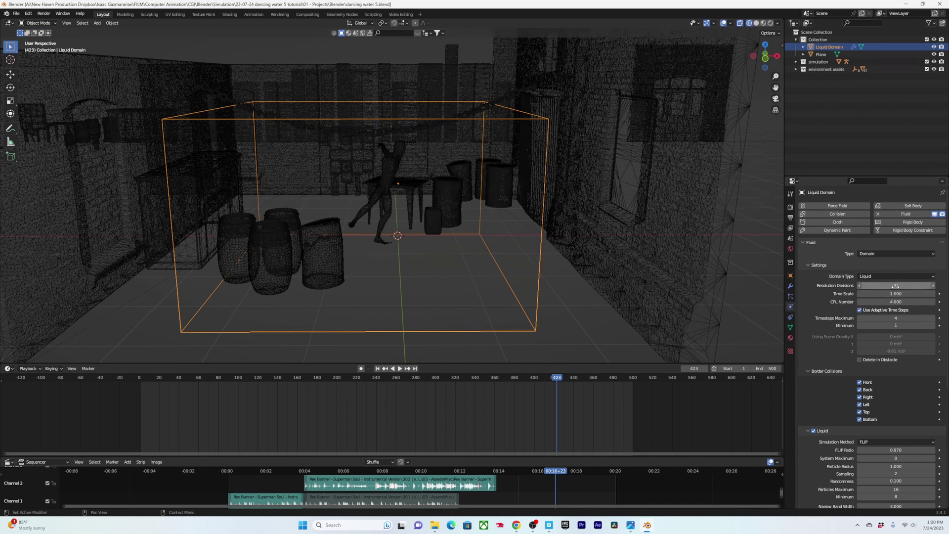
scroll(384, 190, "up", 3)
middle_click_drag(435, 182, 336, 235)
scroll(418, 185, "down", 2)
scroll(336, 235, "up", 2)
key("ctrl+s")
Go to frame 165 to check the character's pose inside the domain, and save the file
left_click_drag(556, 378, 293, 387)
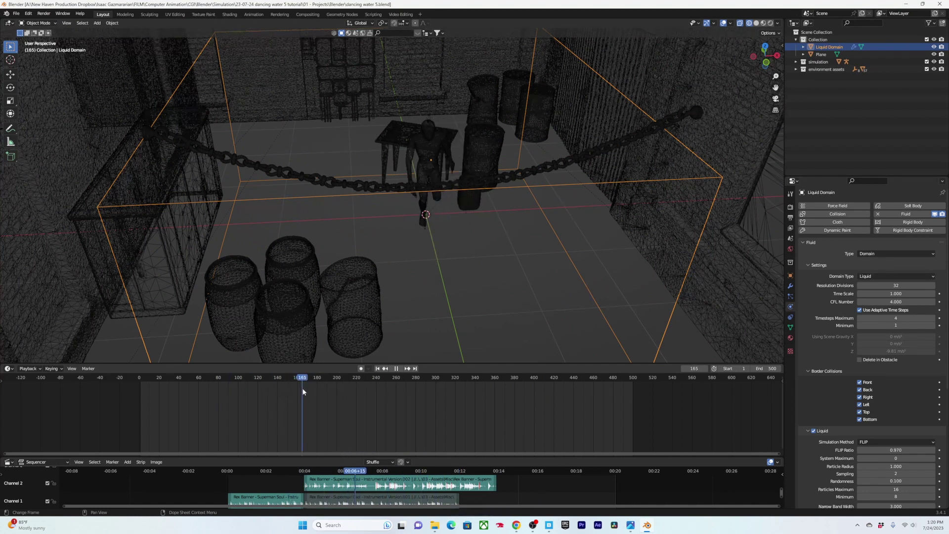
key("space")
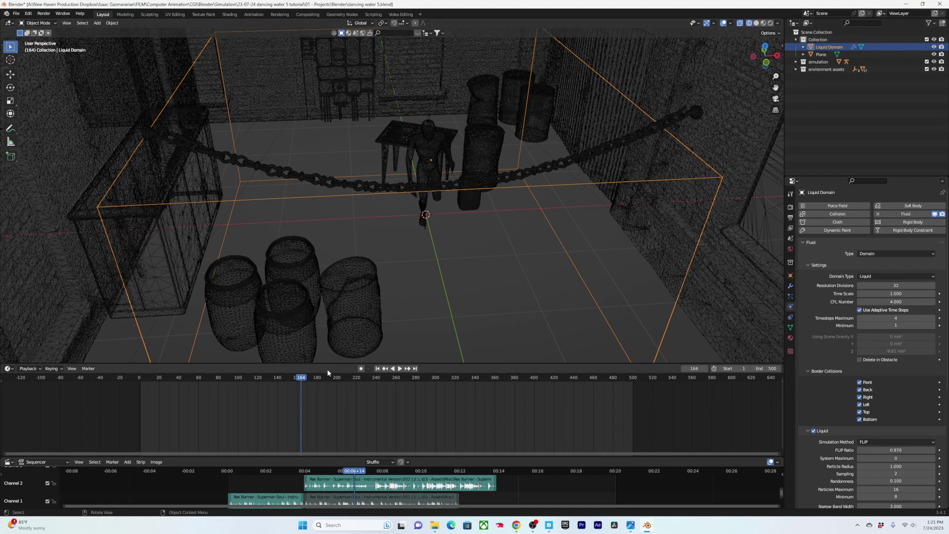
key("Right")
key("Right")
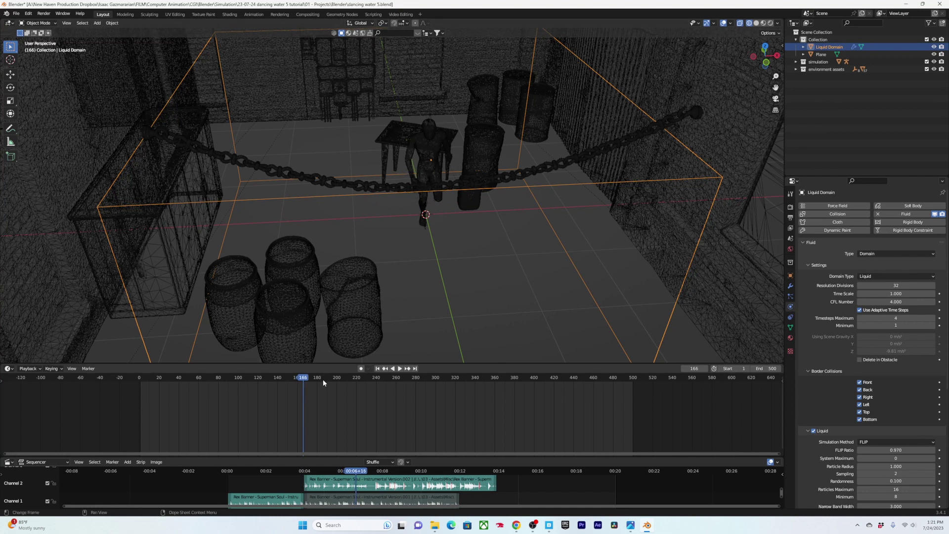
key("Left")
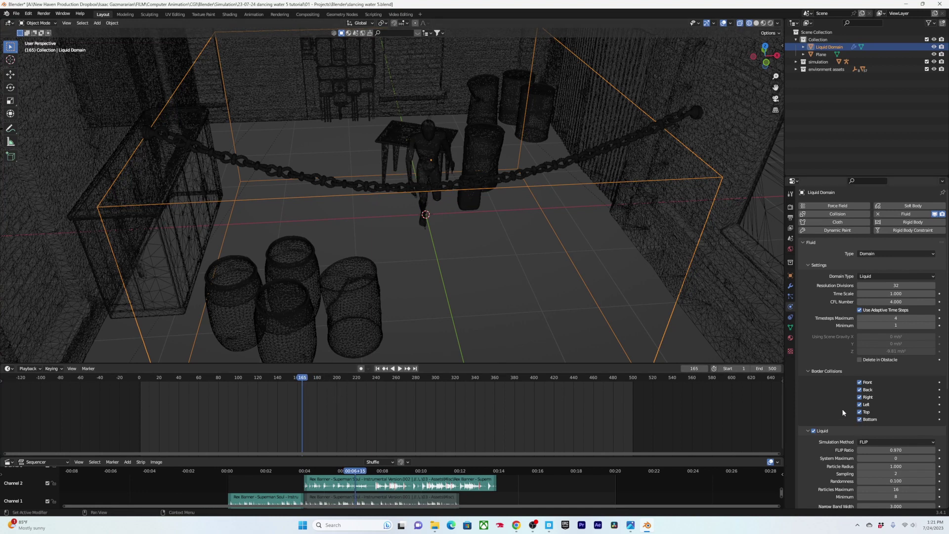
key("ctrl+s")
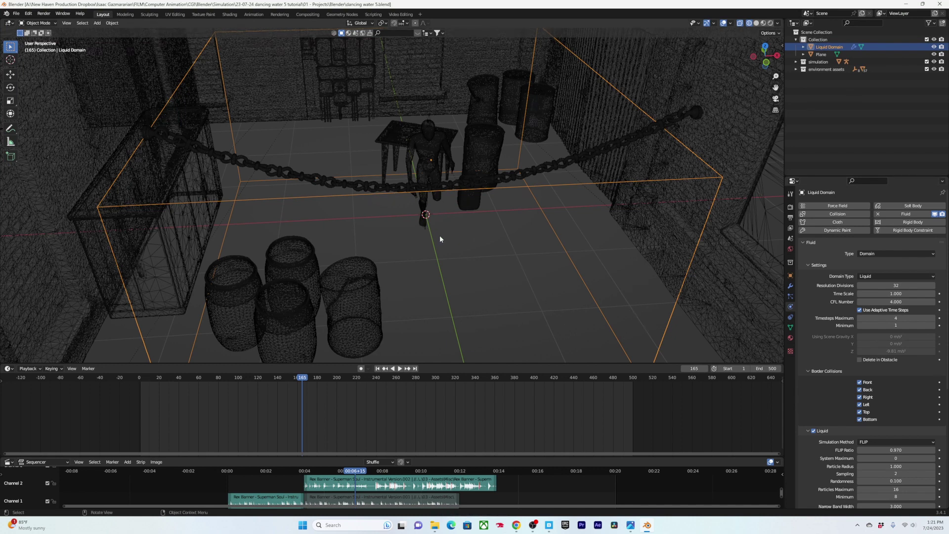
Switch to Chrome and look at the YouTube tutorials "Fluid Simulation(Mantaflow) Domain Settings" and "Chapter 4 - Mantaflow Liquid Basics"
mouse_move(516, 525)
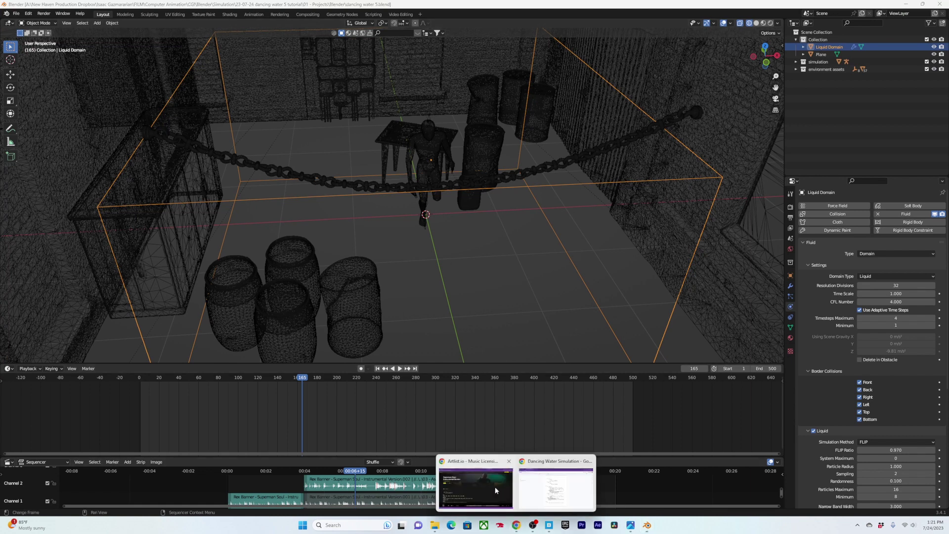
left_click(511, 494)
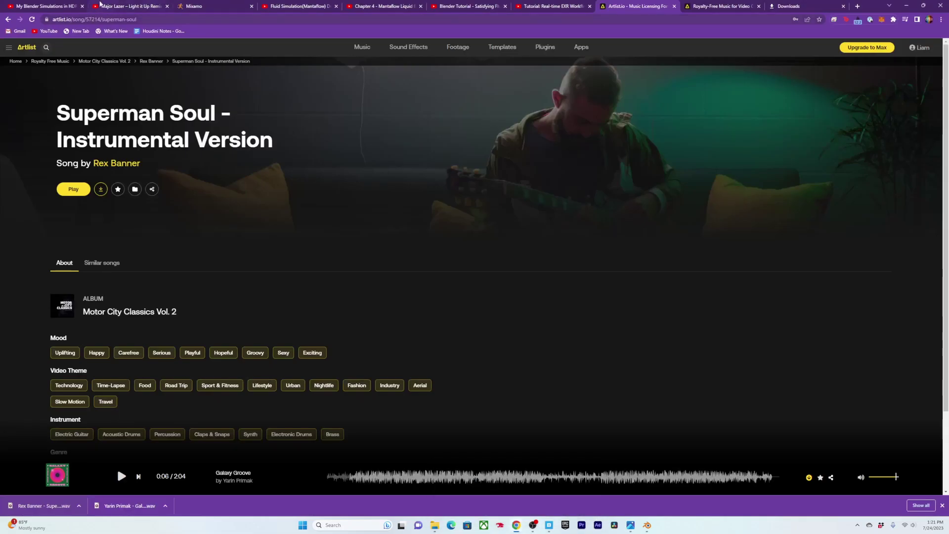
left_click(296, 6)
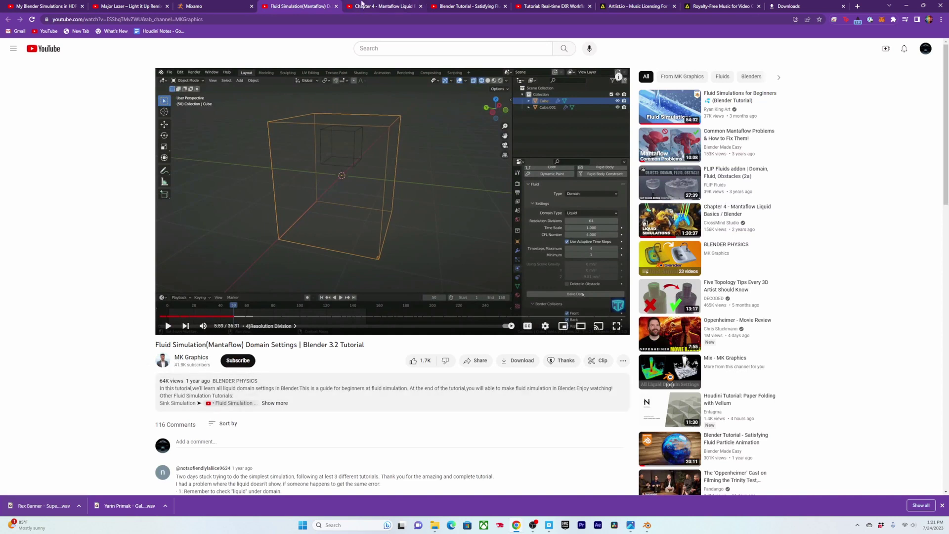
left_click(360, 6)
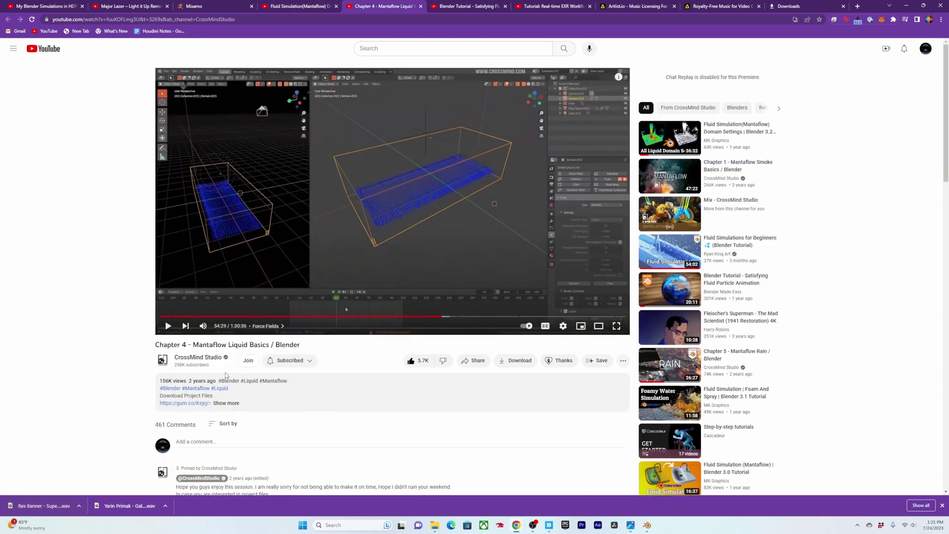
left_click(312, 6)
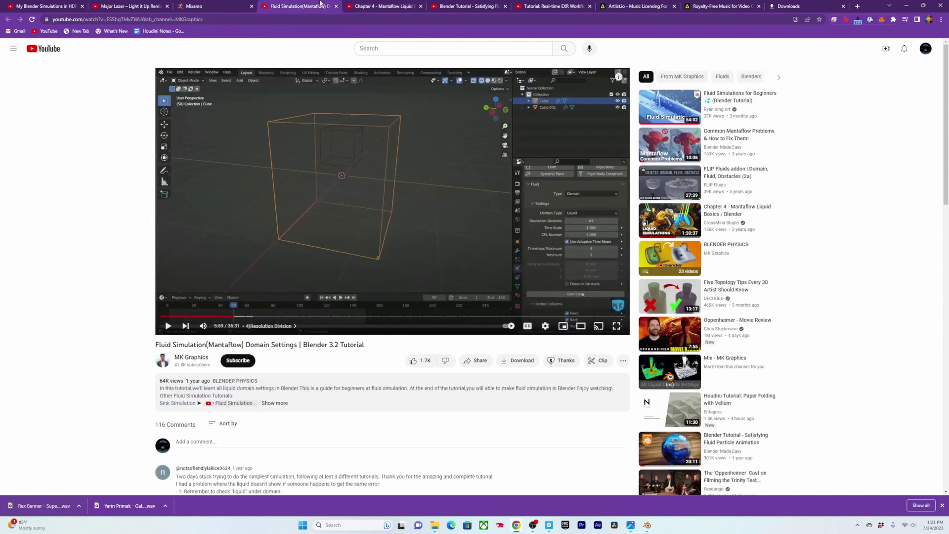
left_click(377, 4)
left_click(305, 5)
left_click(375, 7)
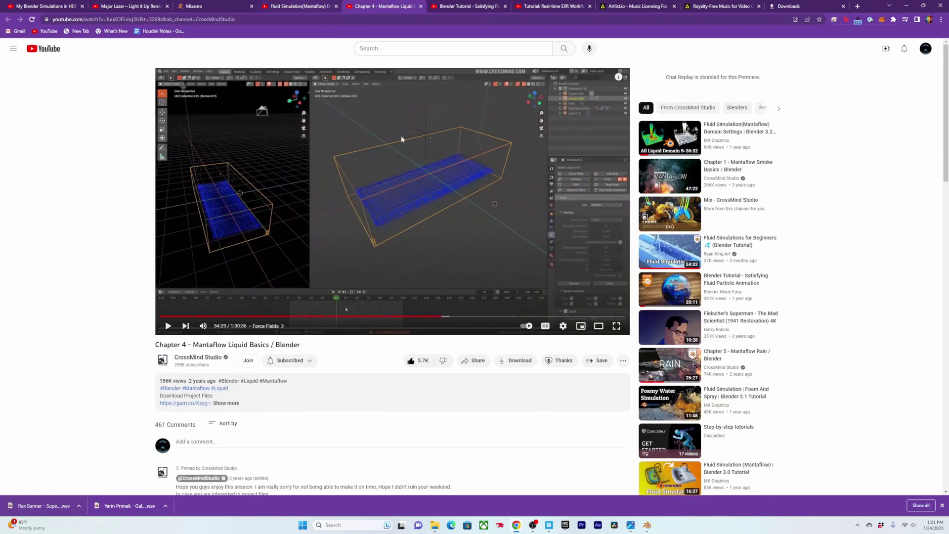
left_click(311, 4)
left_click(357, 4)
left_click(311, 4)
left_click(376, 4)
View the "Satisfying Fluid Particle Animation" tutorial, and return to the two Mantaflow tutorials to compare them
left_click(442, 4)
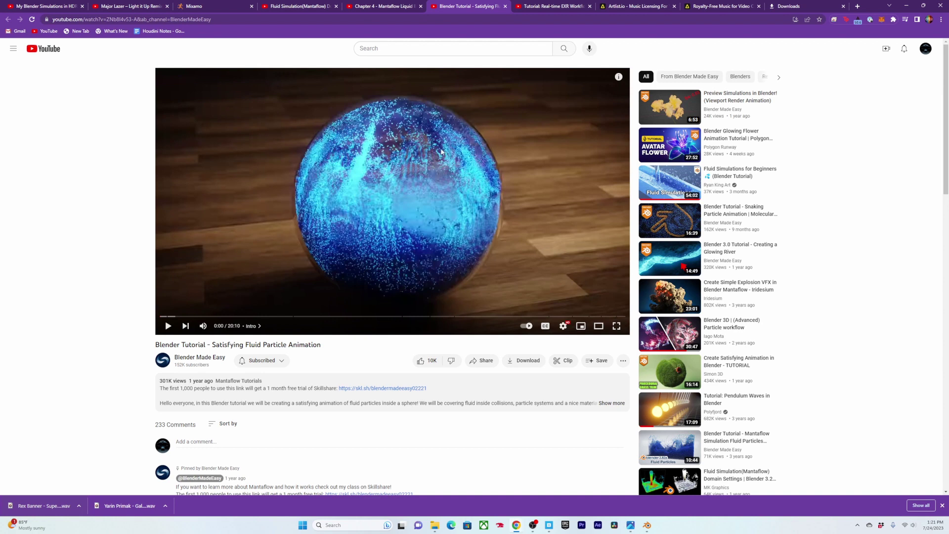
left_click(371, 6)
left_click(304, 6)
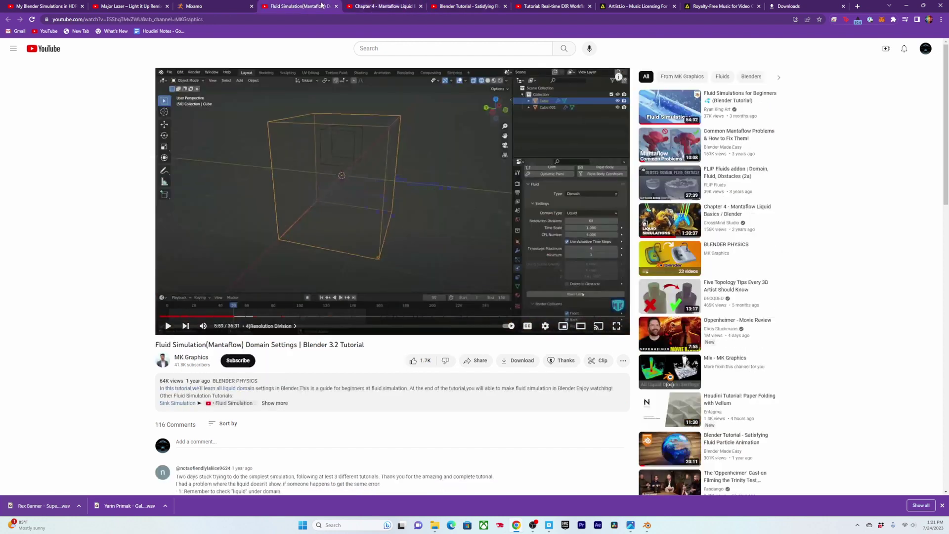
left_click(390, 6)
left_click(303, 6)
left_click(390, 4)
left_click(319, 6)
left_click(369, 6)
left_click(322, 6)
left_click(368, 6)
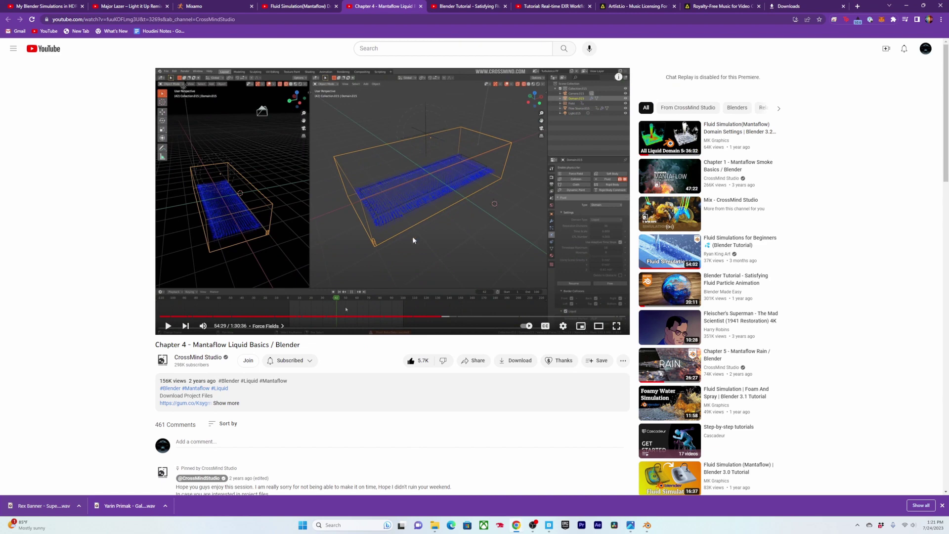
Switch back to Blender, save the file, and go to frame 177 with the whole liquid domain in view
left_click(649, 526)
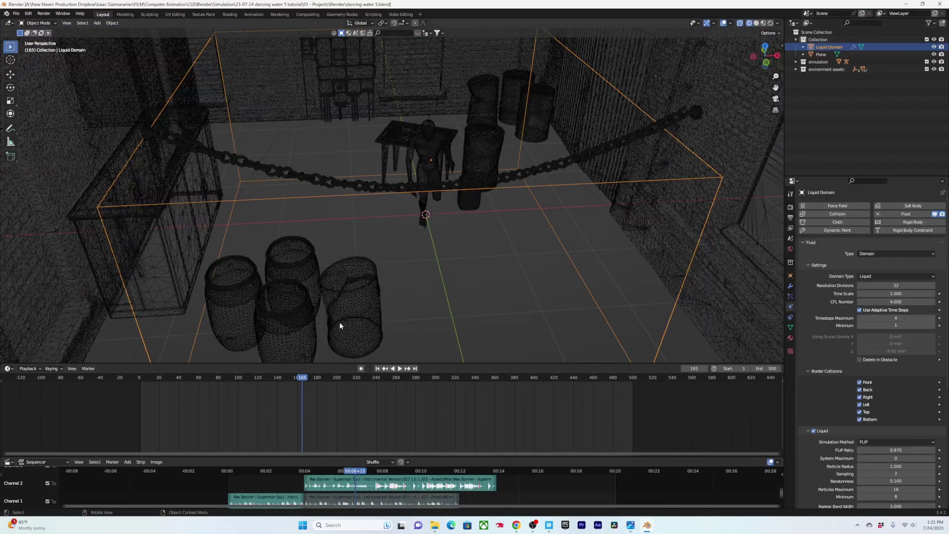
key("ctrl+s")
left_click_drag(315, 380, 313, 388)
scroll(482, 227, "down", 5)
middle_click_drag(474, 236, 431, 222)
scroll(452, 218, "up", 4)
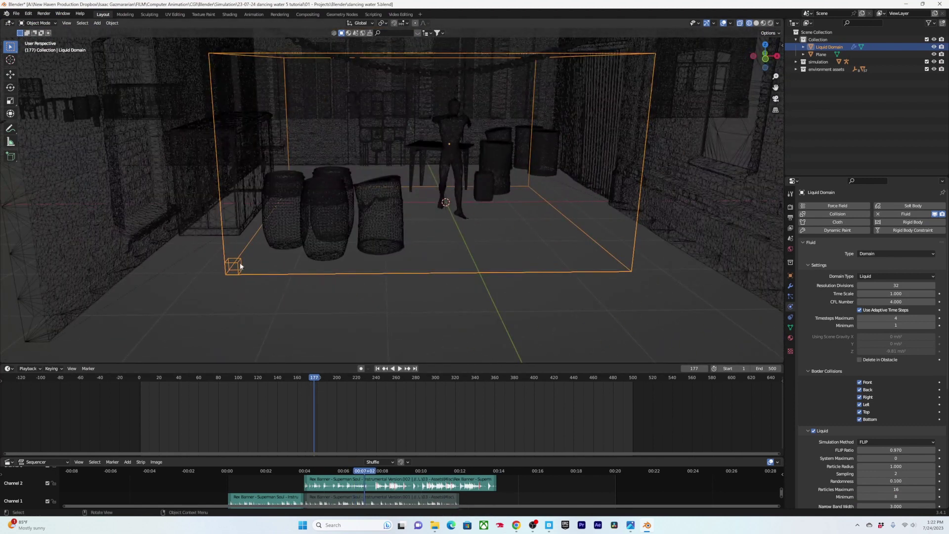
Set the liquid domain's resolution divisions to 128 and save the file
left_click(896, 285)
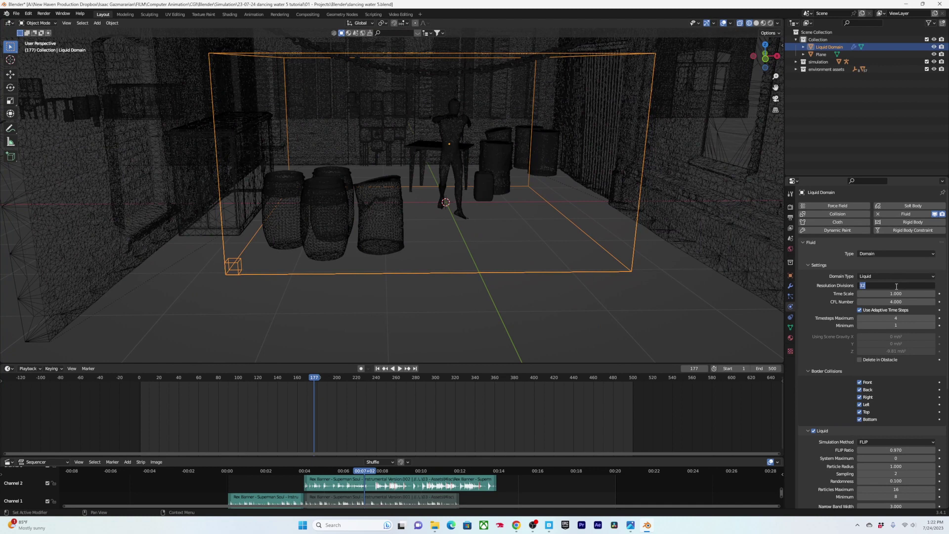
type("128")
key("Return")
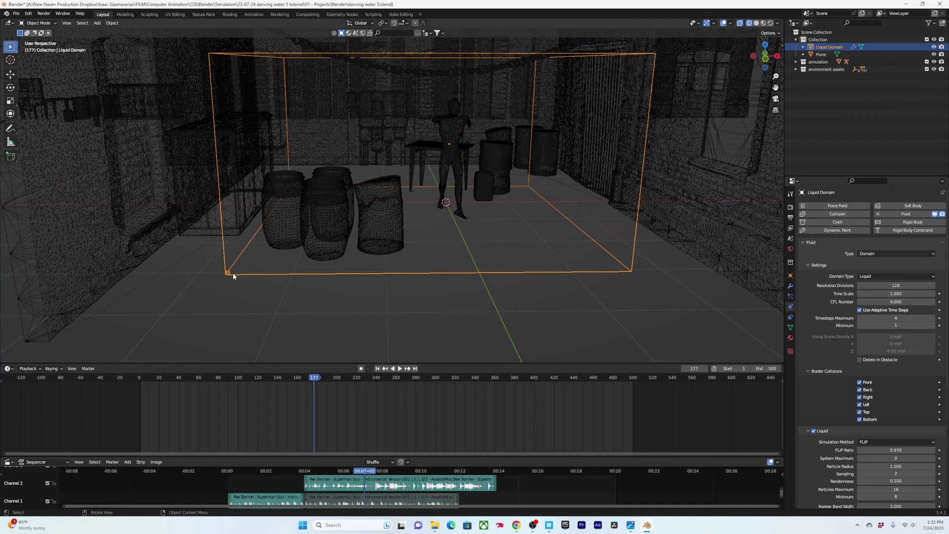
key("ctrl+s")
Examine the resolution cube in the domain's lower corner from the front view, comparing its size with the barrels, and save the file
scroll(435, 221, "down", 2)
middle_click_drag(435, 220, 416, 247, "shift")
scroll(336, 270, "up", 4)
key("KP_1")
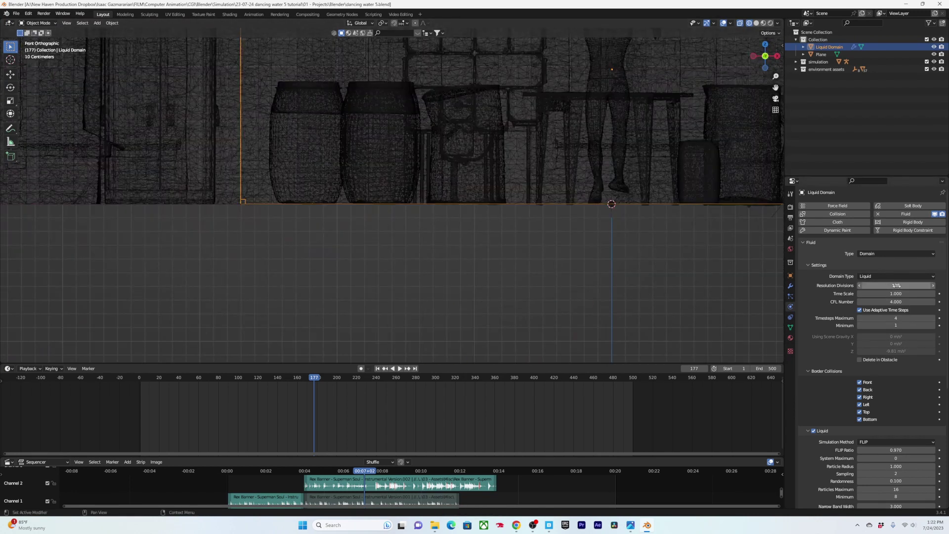
scroll(141, 184, "up", 5)
middle_click_drag(141, 184, 467, 167, "shift")
scroll(311, 185, "up", 7)
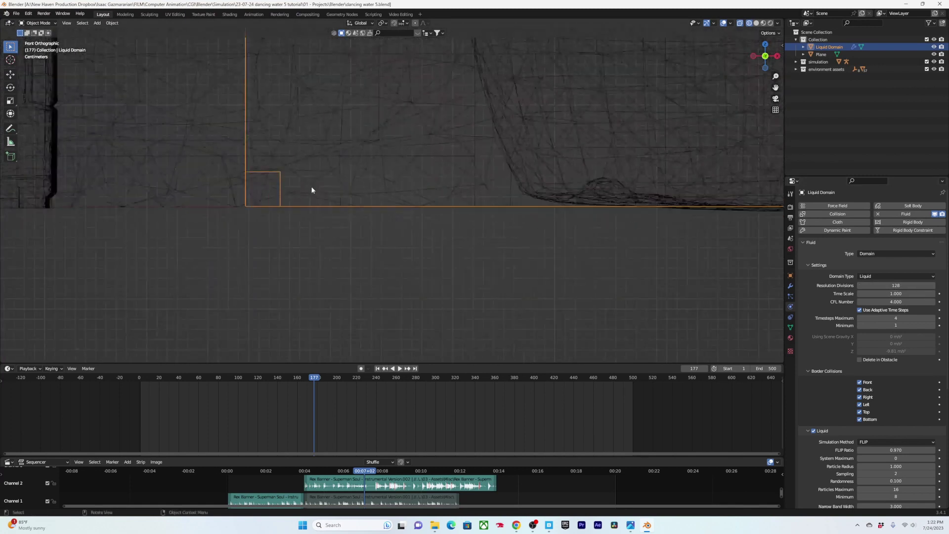
middle_click_drag(447, 265, 434, 334, "shift")
scroll(553, 147, "down", 4)
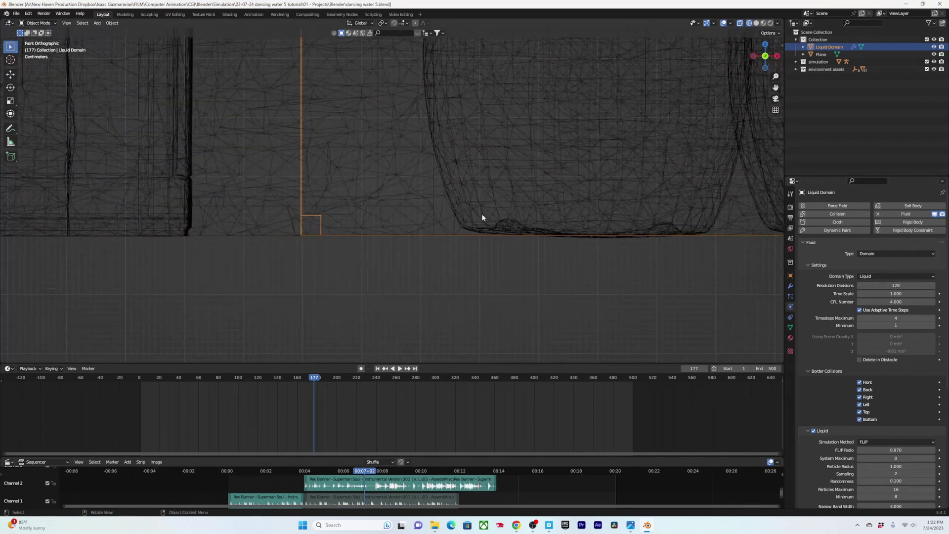
scroll(452, 211, "up", 4)
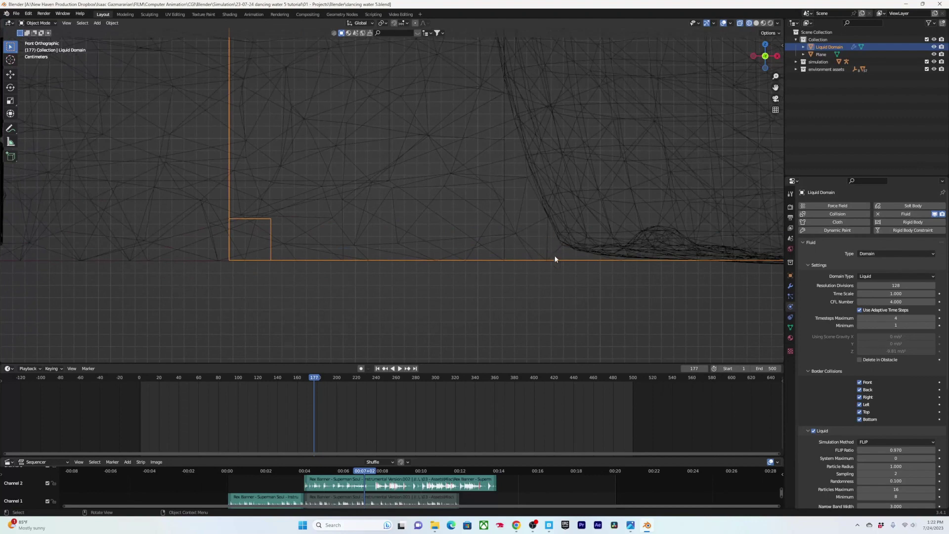
scroll(555, 190, "down", 6)
middle_click_drag(488, 83, 500, 162, "shift")
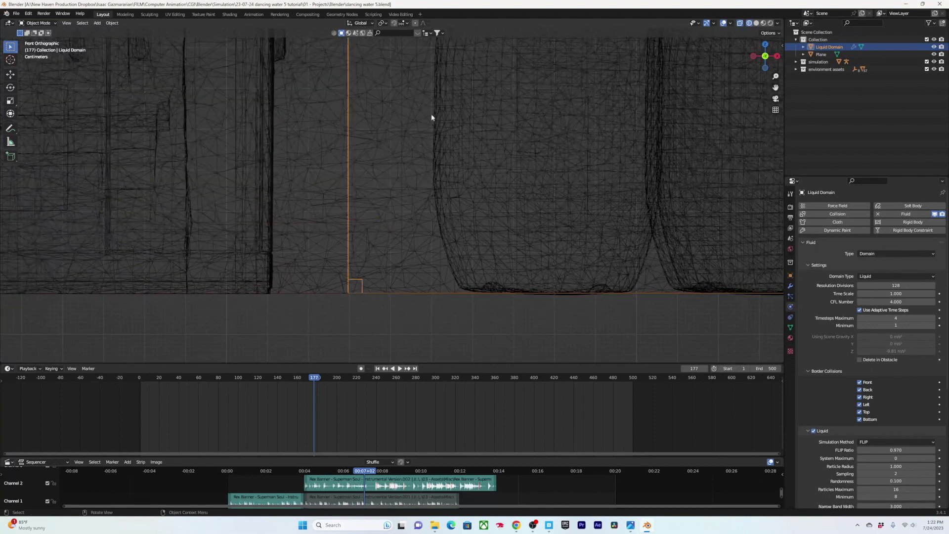
scroll(495, 289, "up", 7)
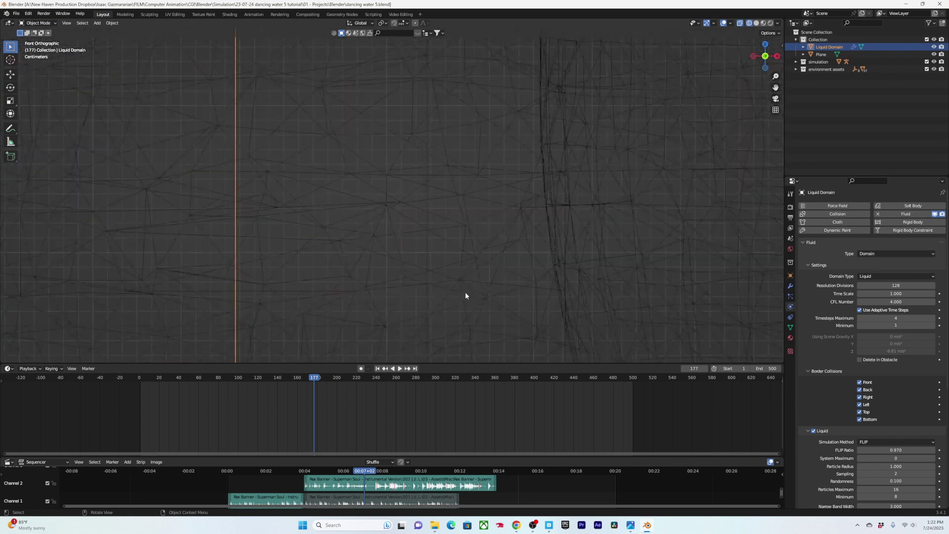
middle_click_drag(466, 295, 465, 101, "shift")
scroll(539, 210, "up", 5)
middle_click_drag(552, 225, 455, 31, "shift")
scroll(515, 209, "down", 4)
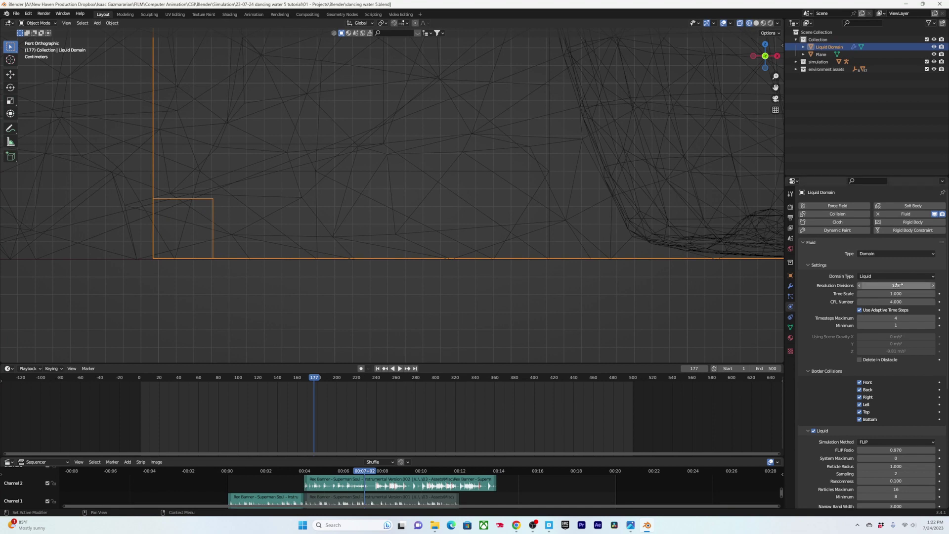
scroll(538, 222, "down", 7)
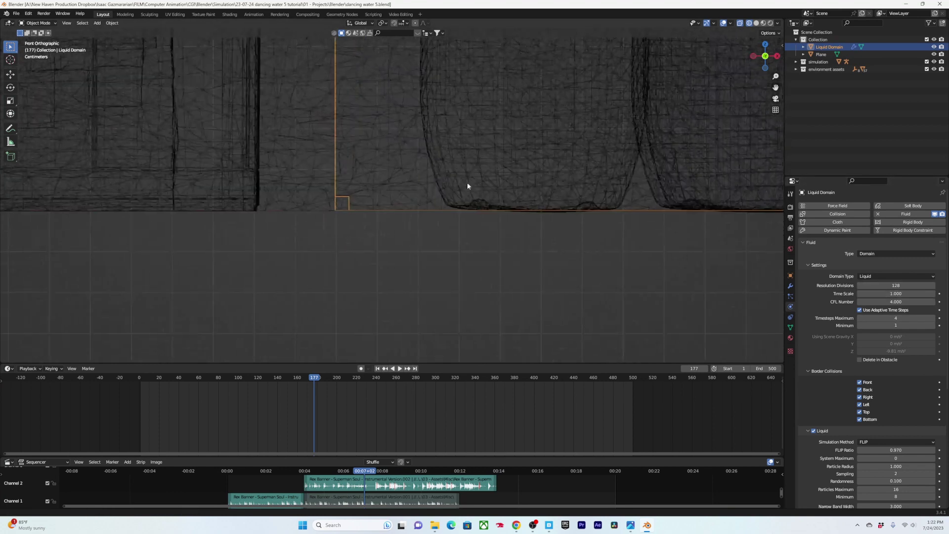
middle_click_drag(467, 185, 354, 232, "shift")
scroll(445, 226, "down", 4)
middle_click_drag(458, 212, 431, 216, "shift")
scroll(397, 236, "down", 4)
key("ctrl+s")
Set the liquid domain's time scale to 0.8
scroll(429, 192, "up", 4)
scroll(428, 197, "down", 3)
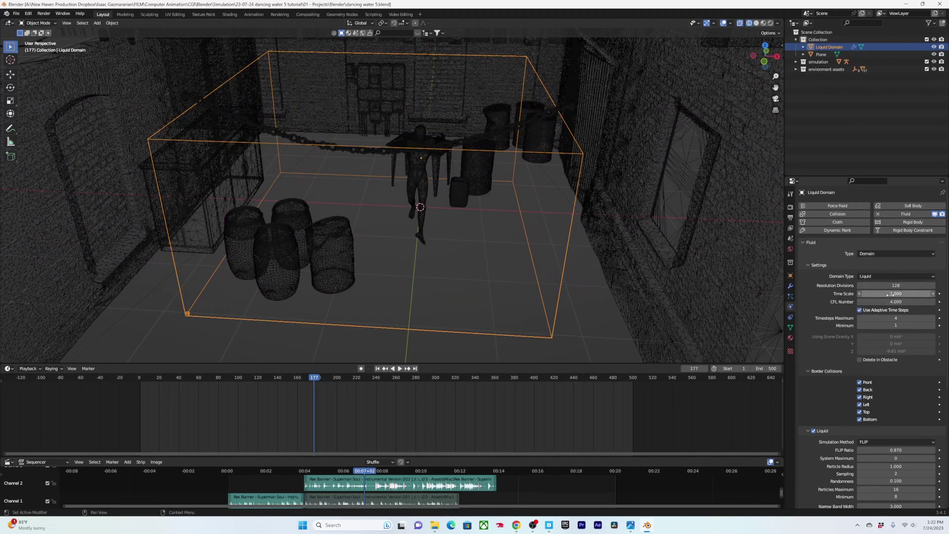
left_click(890, 294)
type(".8")
key("Return")
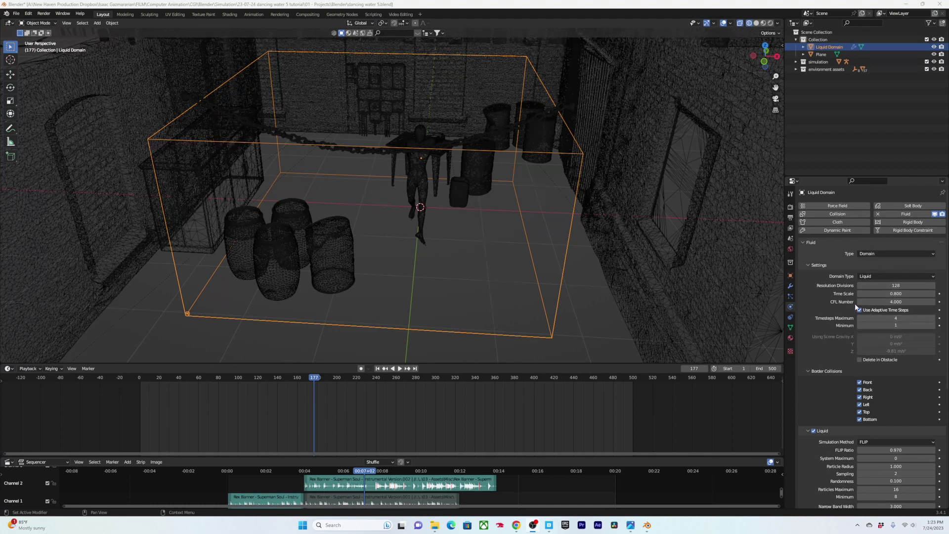
Disable the domain's Front, Back, Right, Left and Top border collisions, keeping only Bottom enabled
scroll(835, 305, "down", 3)
scroll(831, 267, "up", 2)
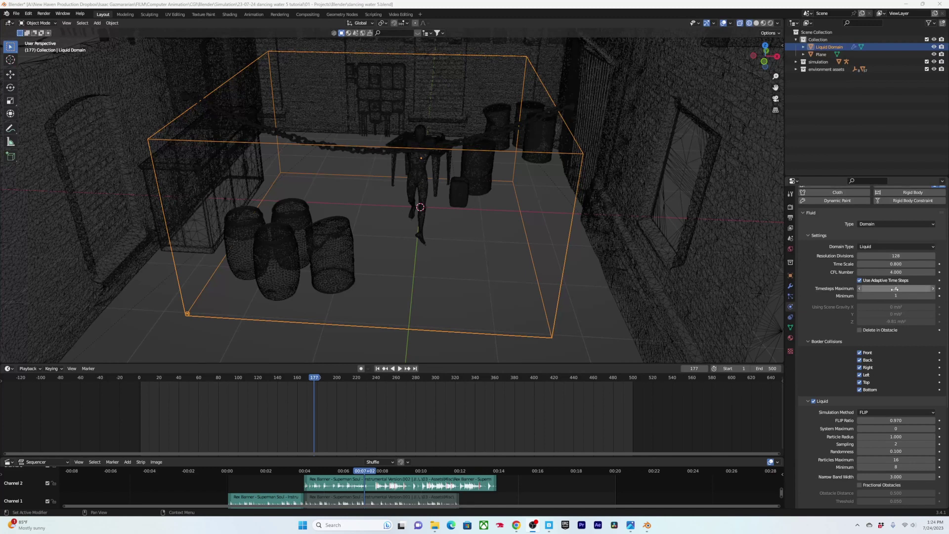
scroll(895, 289, "down", 4)
middle_click_drag(408, 183, 391, 188)
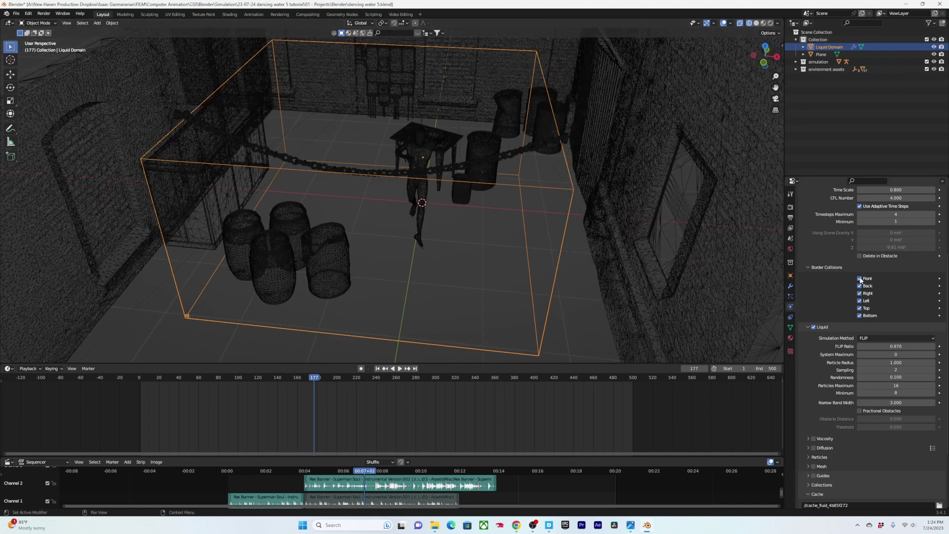
left_click_drag(860, 280, 869, 315)
Enable diffusion for the liquid and apply the Water preset with base 1.000 and exponent 6
scroll(856, 326, "down", 4)
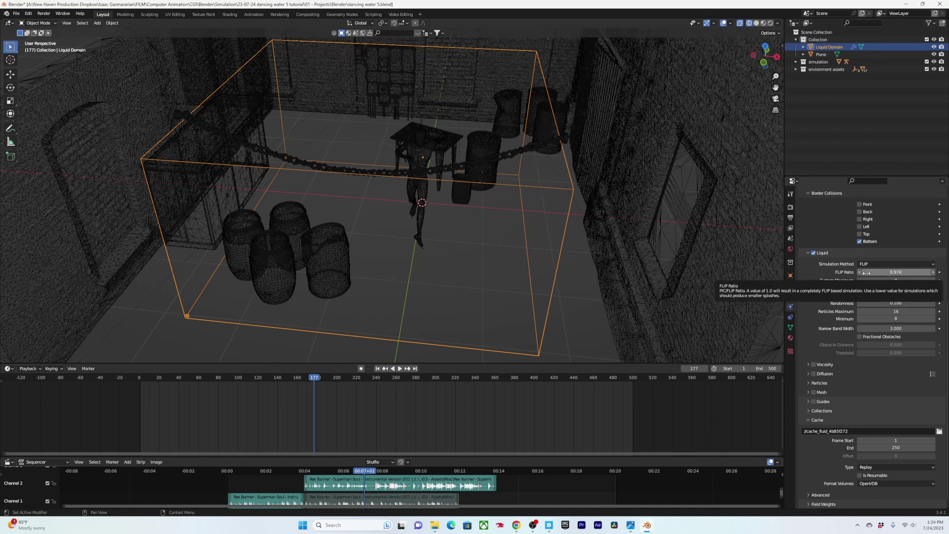
left_click(835, 372)
scroll(830, 375, "down", 1)
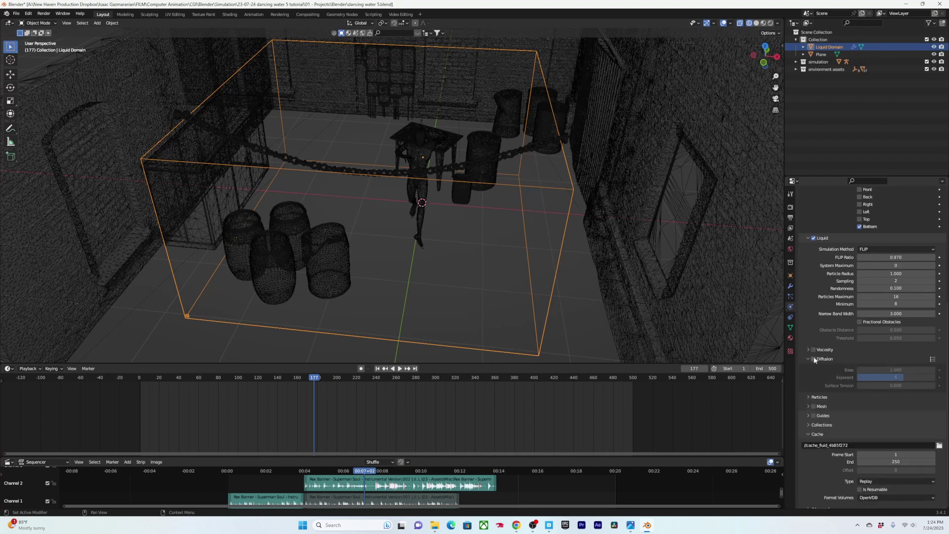
left_click(814, 358)
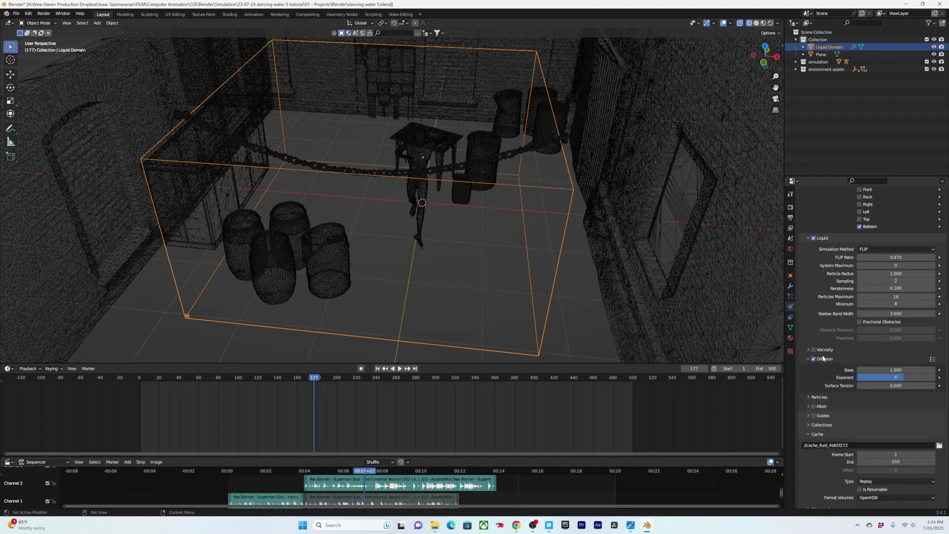
left_click(932, 359)
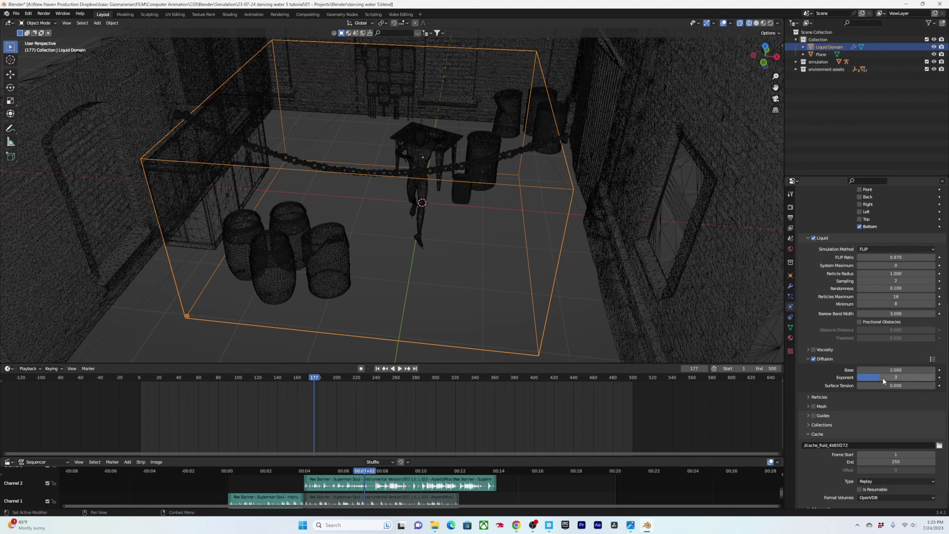
left_click(932, 360)
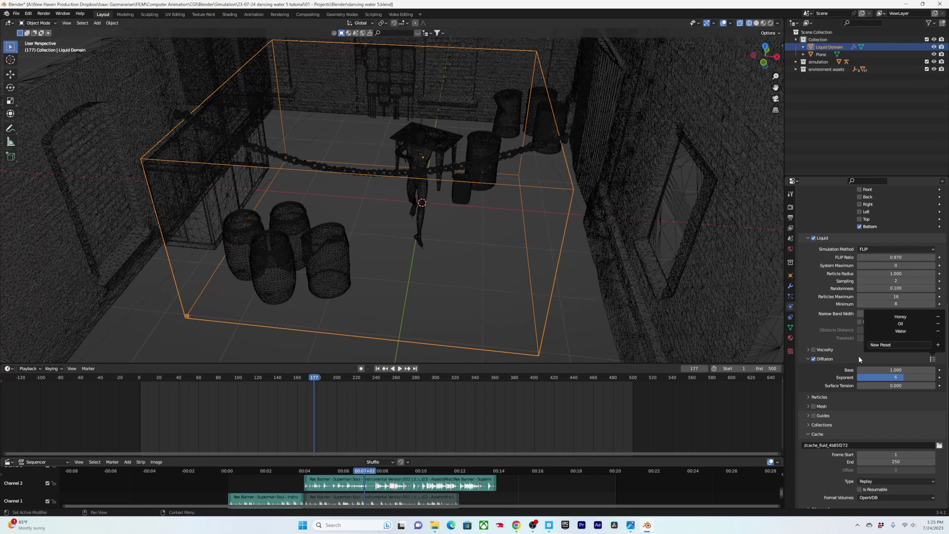
Examine the liquid domain's Viscosity and Mesh settings without enabling either
left_click(830, 352)
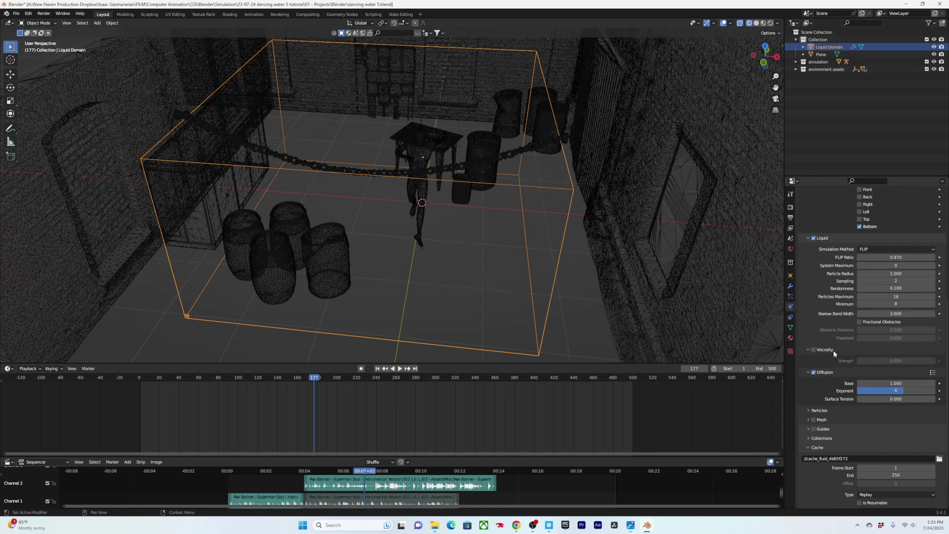
left_click(834, 351)
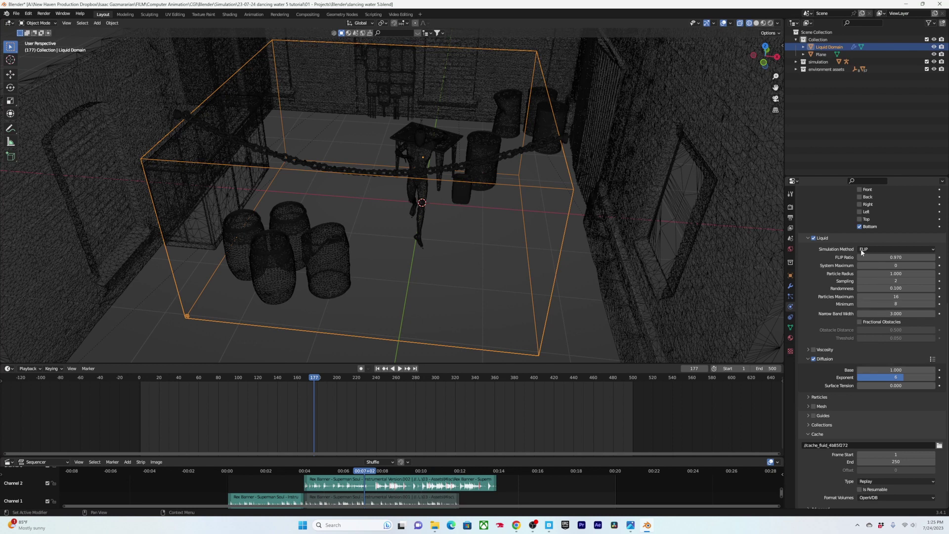
scroll(850, 378, "down", 2)
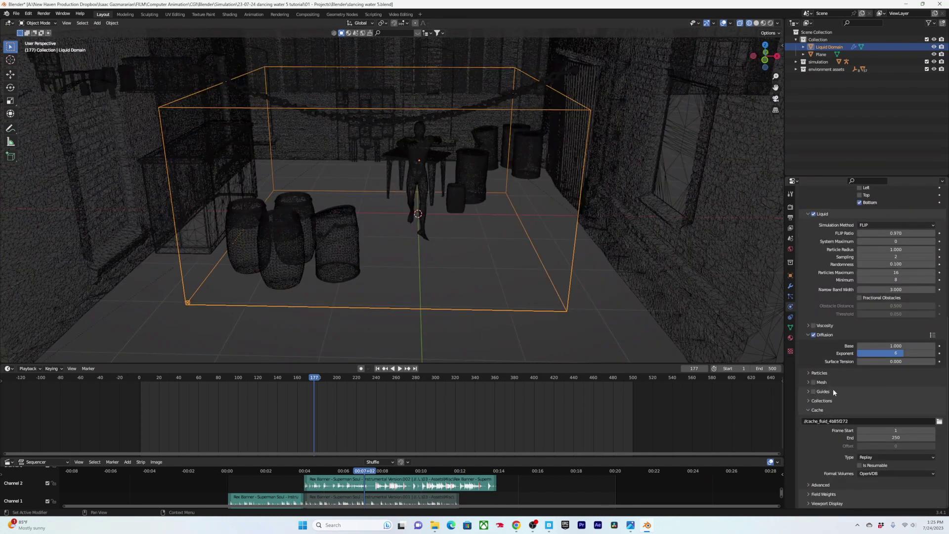
left_click(821, 382)
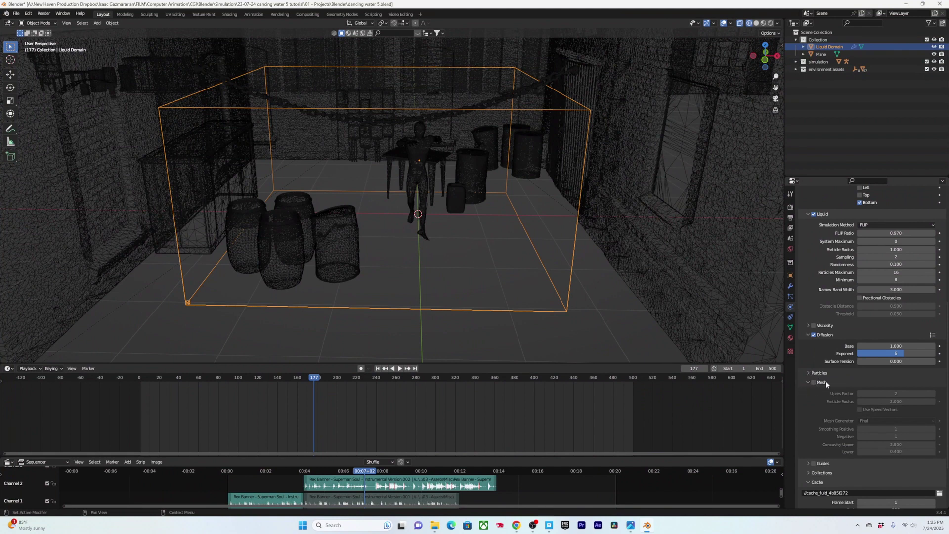
left_click(829, 383)
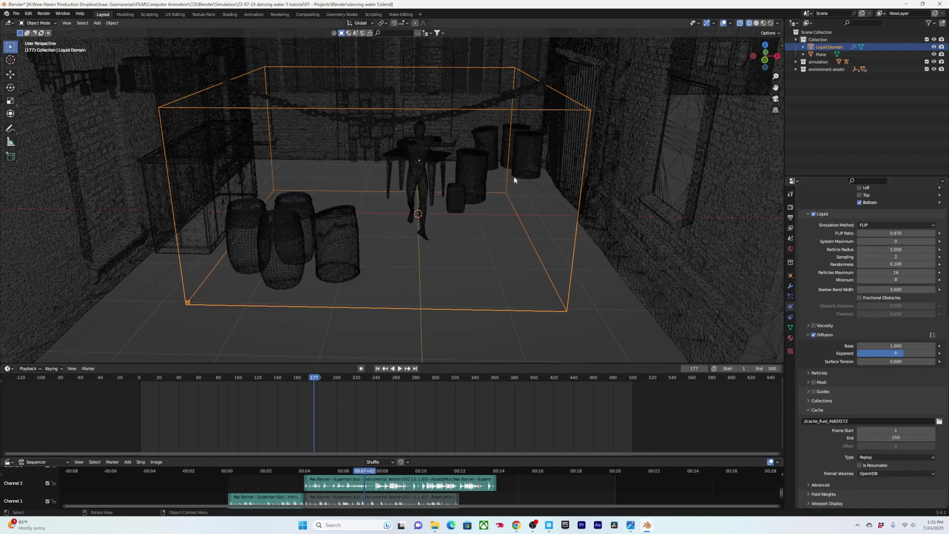
Set the fluid cache's frame range to start at 177 and end at 500, and save the file
left_click(885, 430)
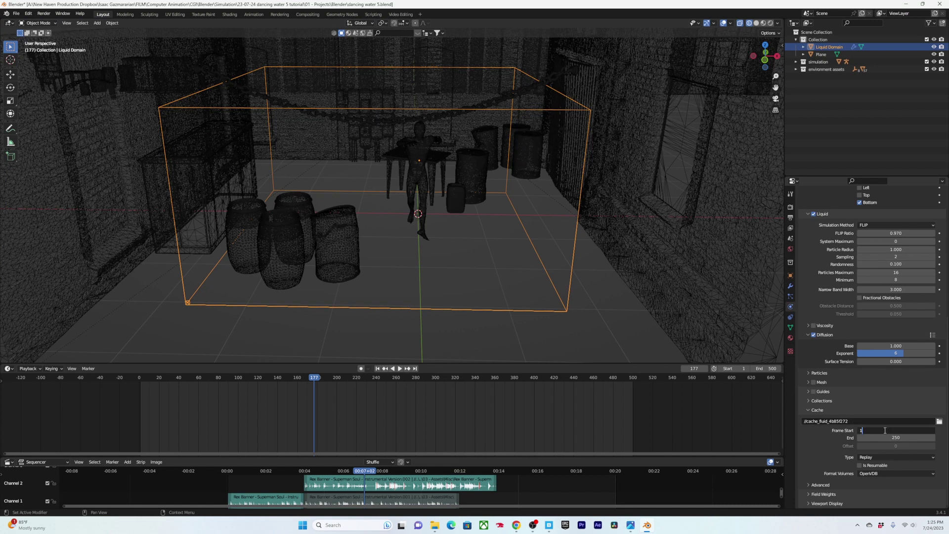
type("177")
key("Return")
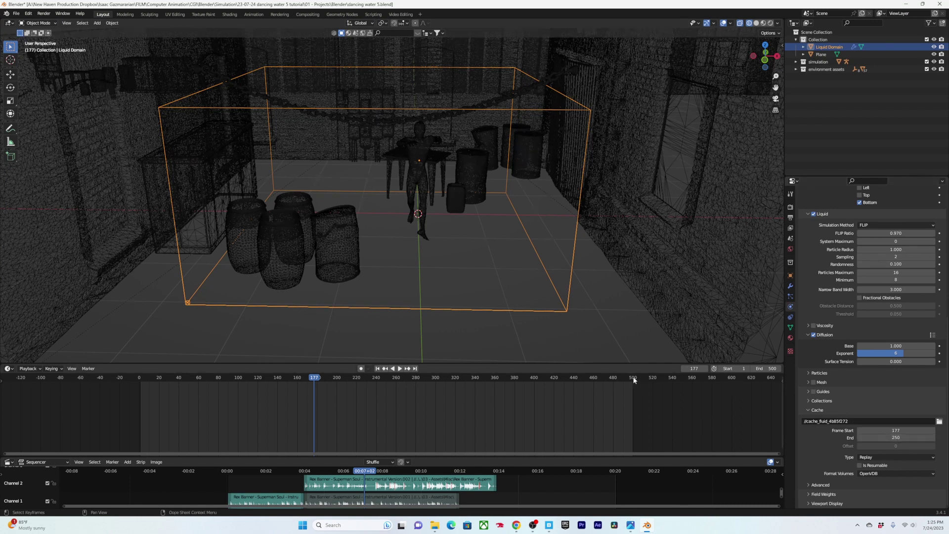
left_click(889, 436)
type("500")
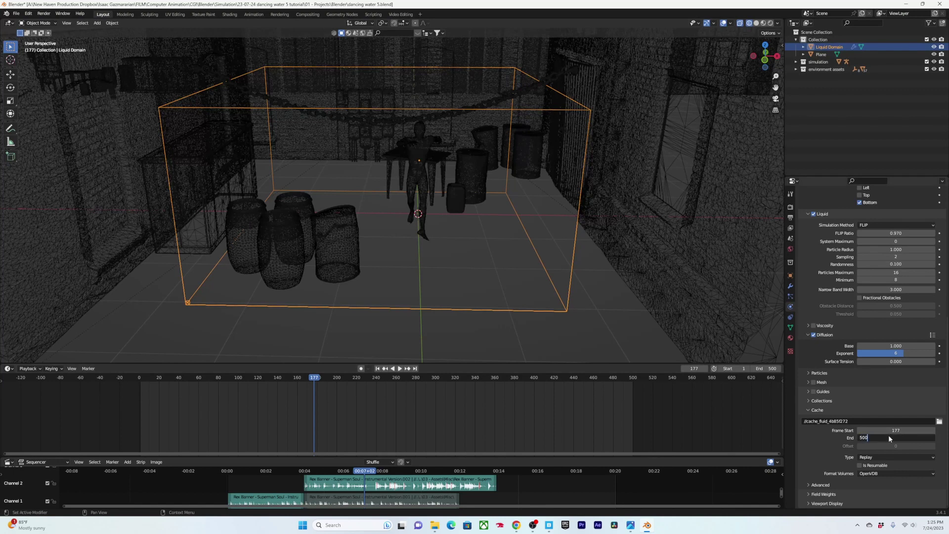
key("Return")
key("ctrl+s")
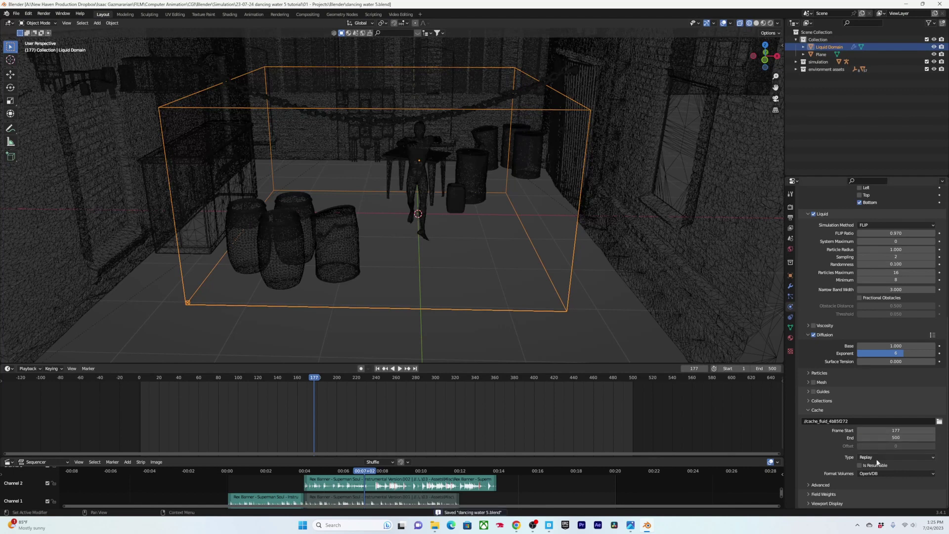
Set the fluid cache type to All and make the bake resumable
left_click(883, 456)
left_click(868, 457)
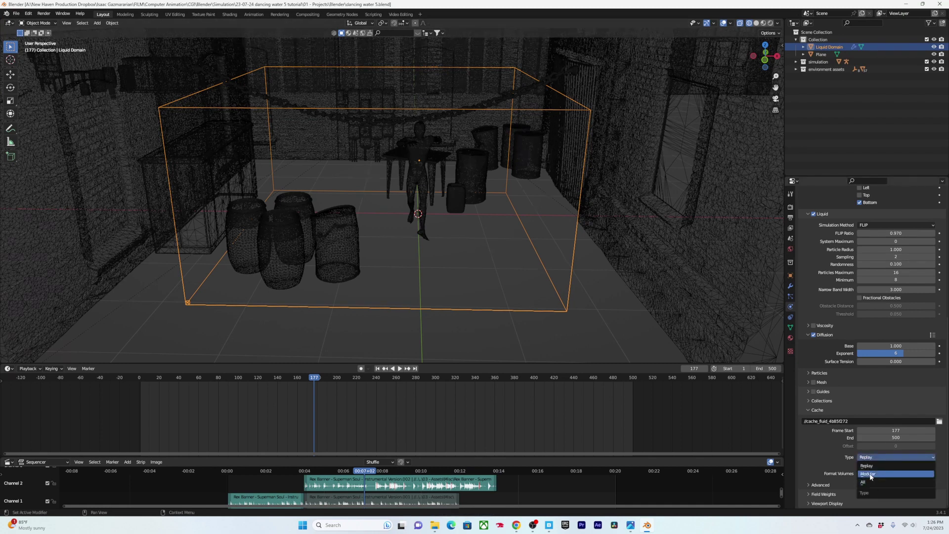
left_click(870, 482)
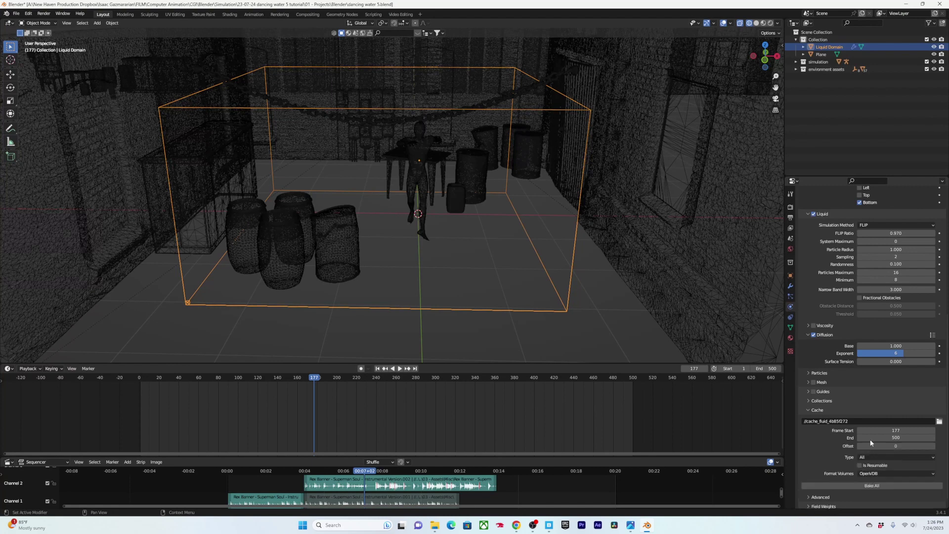
left_click(864, 465)
scroll(856, 475, "down", 1)
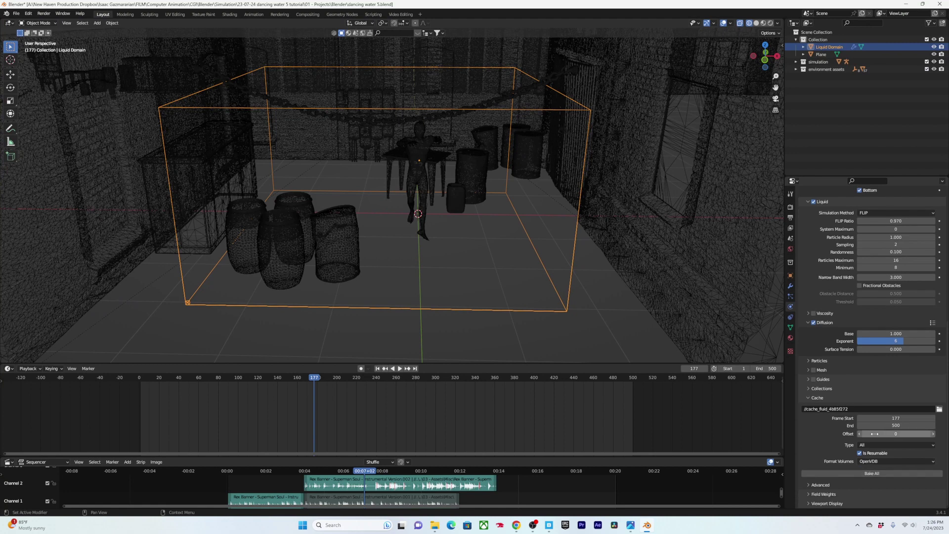
left_click(874, 445)
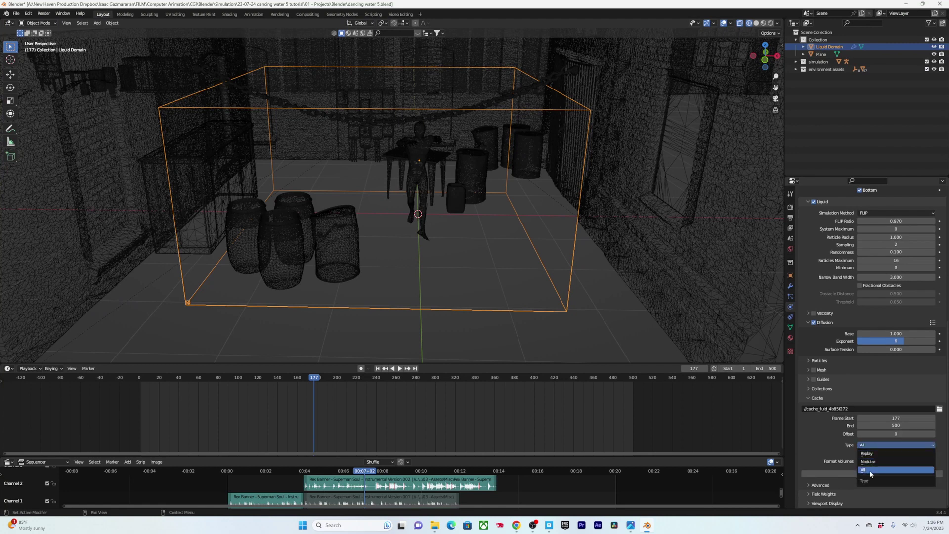
left_click(868, 471)
Review the domain's full settings, including the Mesh options, border collisions, liquid, diffusion and cache
scroll(841, 346, "up", 7)
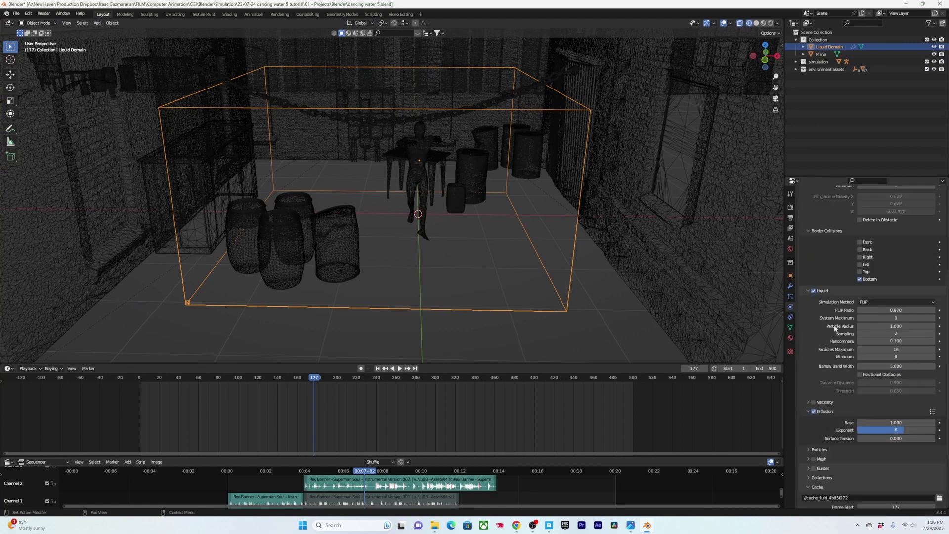
scroll(830, 386, "down", 6)
left_click(821, 385)
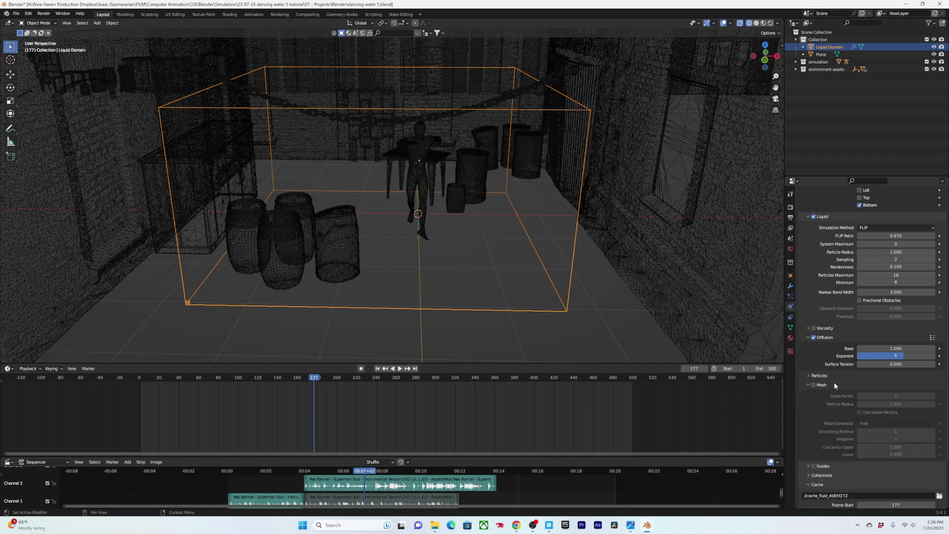
left_click(822, 385)
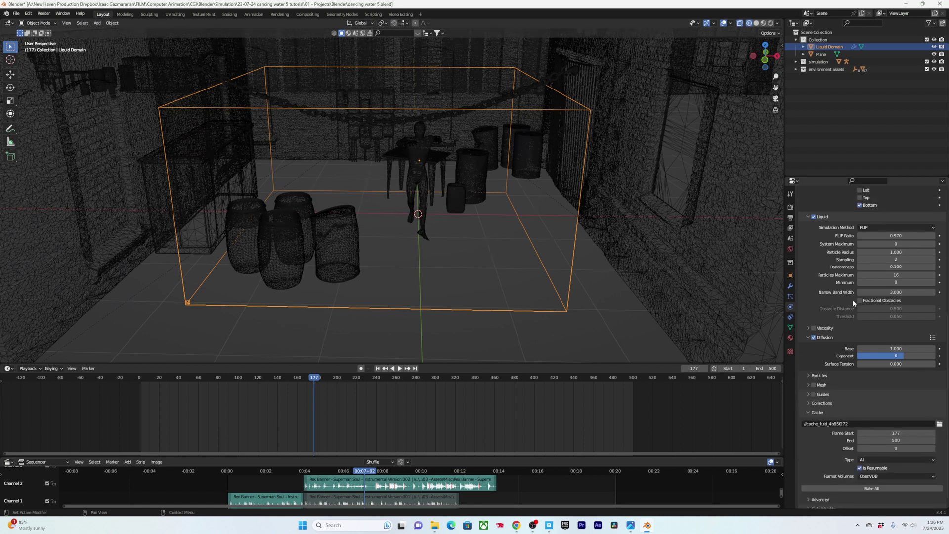
scroll(853, 300, "up", 8)
scroll(836, 291, "down", 9)
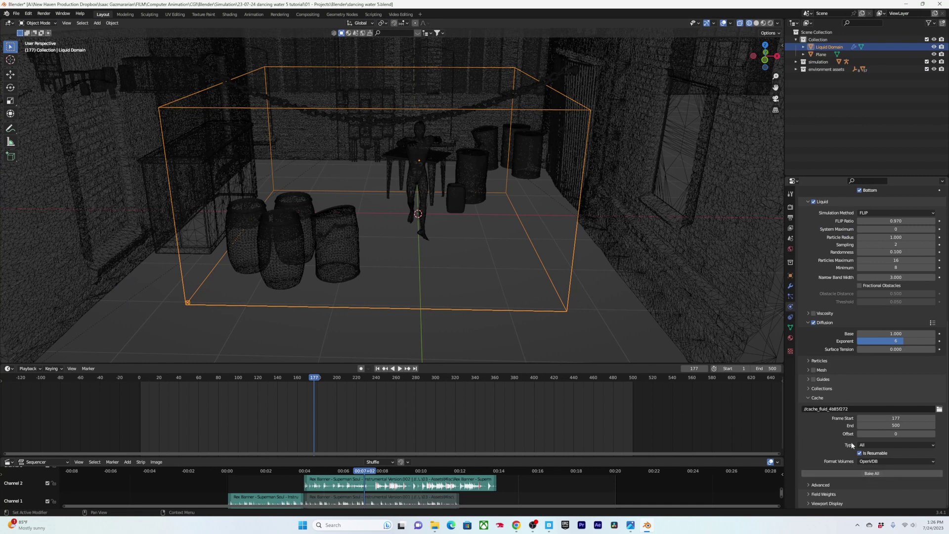
scroll(851, 346, "up", 12)
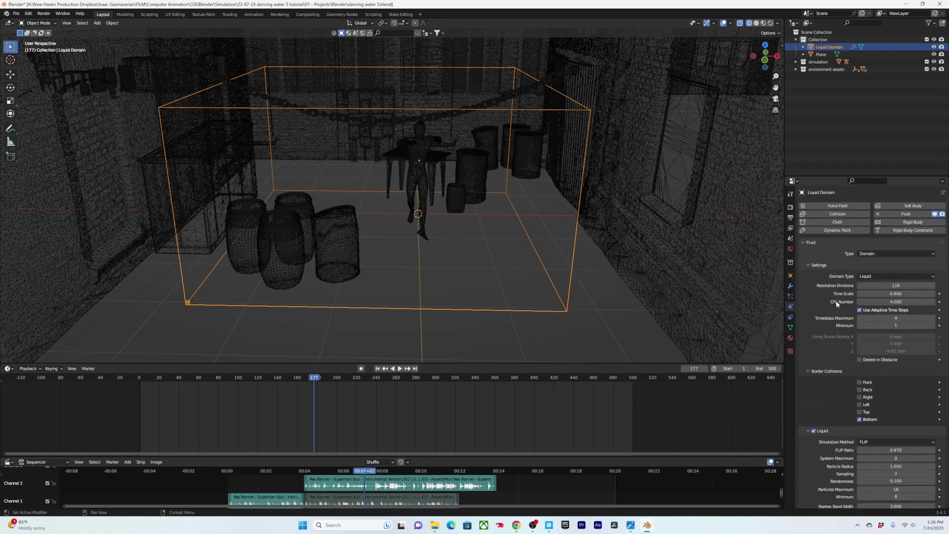
Bake the entire liquid simulation and stop the bake at about frame 253
scroll(847, 317, "down", 8)
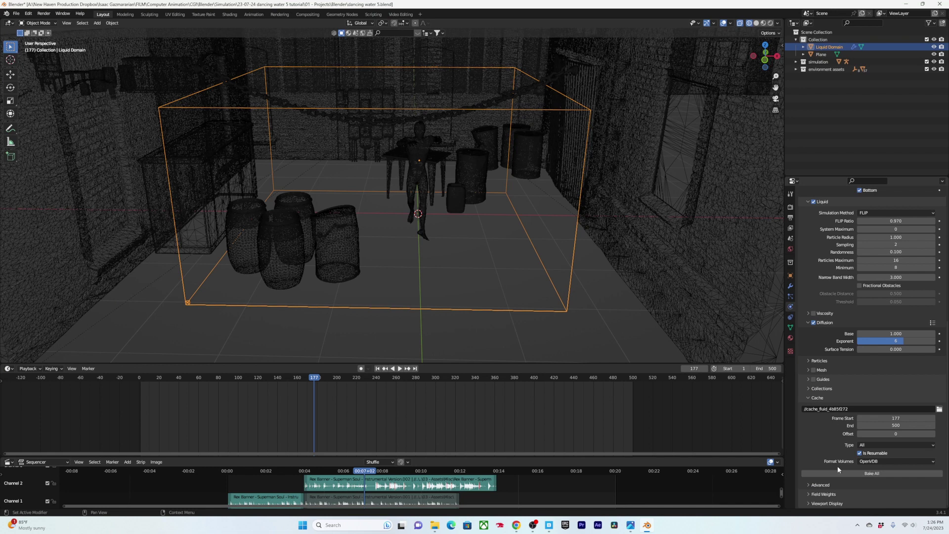
left_click(837, 470)
key("Escape")
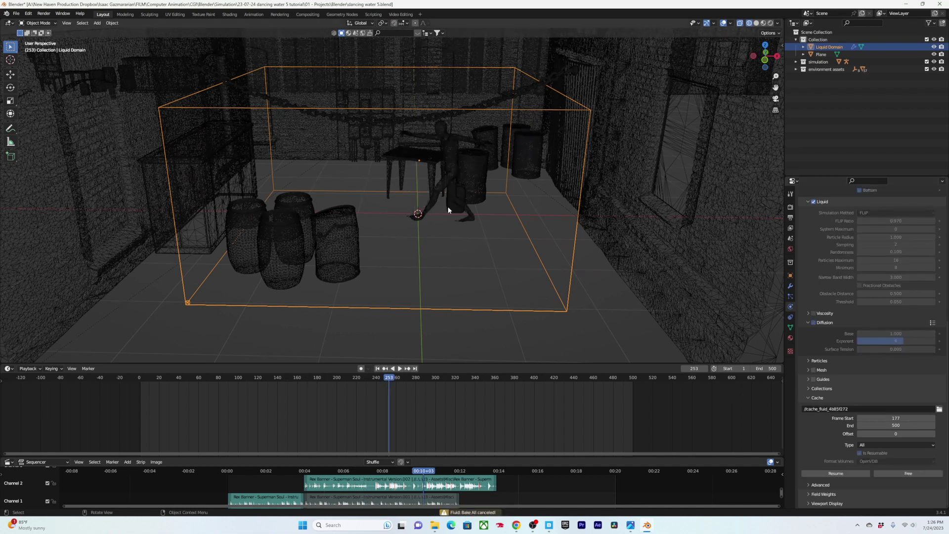
Play the baked frames from near frame 177 and examine the liquid particles around the character's feet
left_click_drag(390, 379, 318, 386)
middle_click_drag(424, 236, 383, 298)
scroll(437, 212, "up", 5)
key("space")
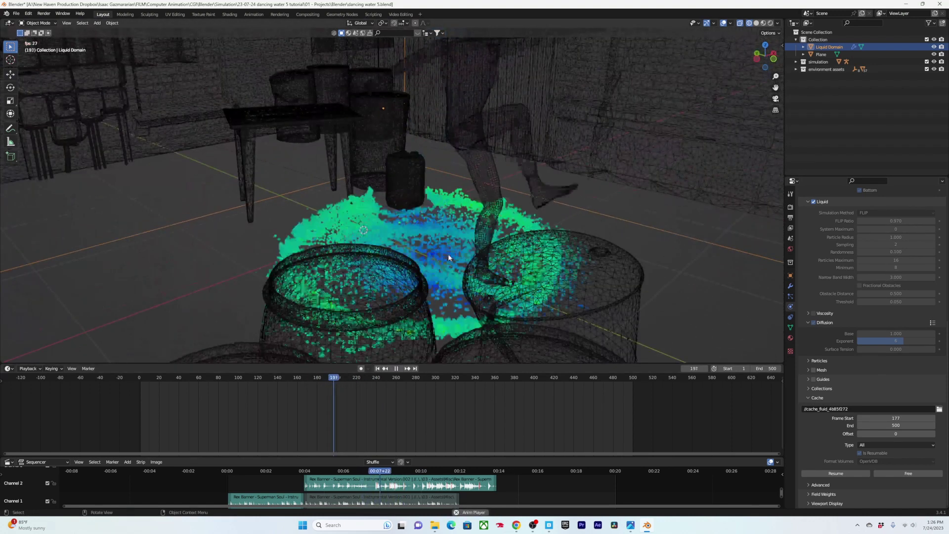
key("space")
middle_click_drag(471, 250, 428, 264)
scroll(428, 264, "down", 3)
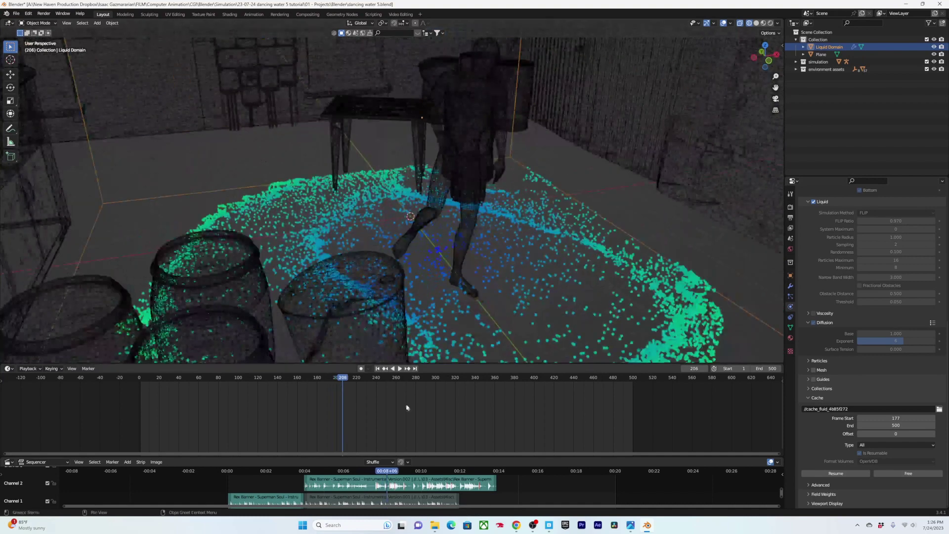
Set the dancing character's liquid flow behavior to Inflow and save the file
scroll(476, 241, "down", 3)
left_click(448, 181)
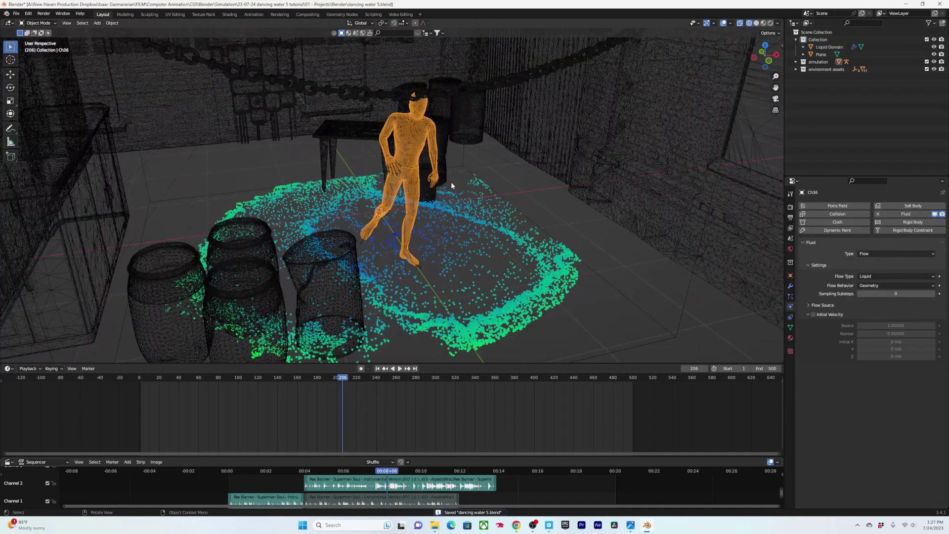
key("ctrl+s")
left_click(871, 287)
left_click(895, 287)
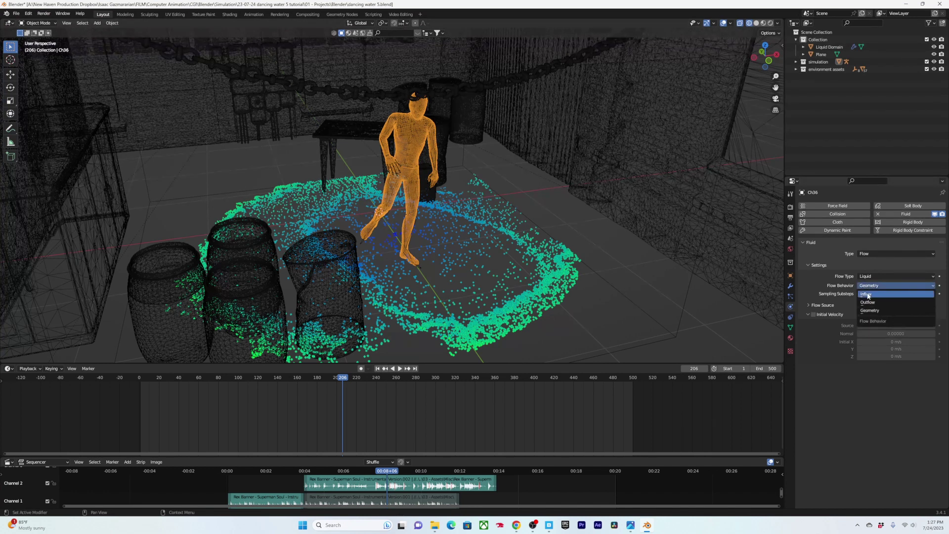
left_click(876, 295)
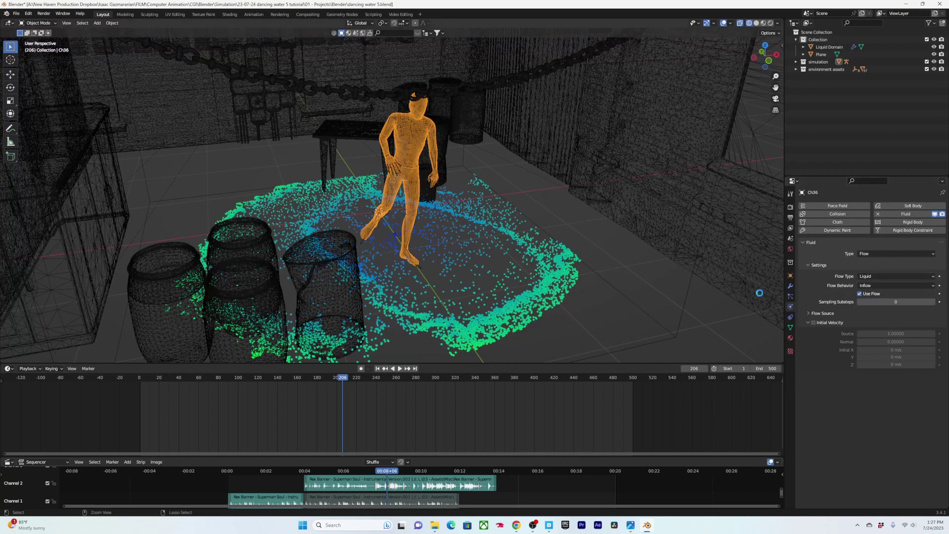
key("ctrl+s")
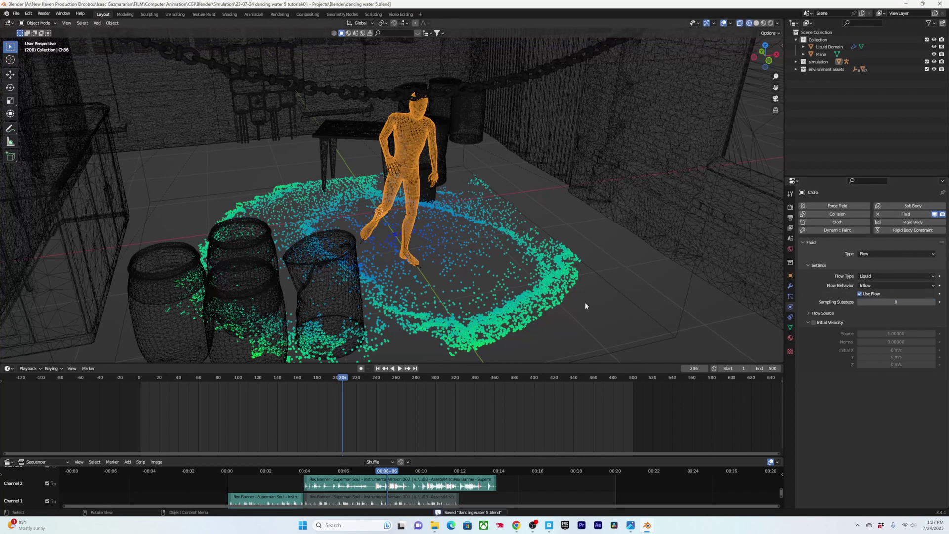
Select the liquid domain, free its existing bake and start baking the whole simulation again
left_click(671, 332)
scroll(830, 395, "down", 10)
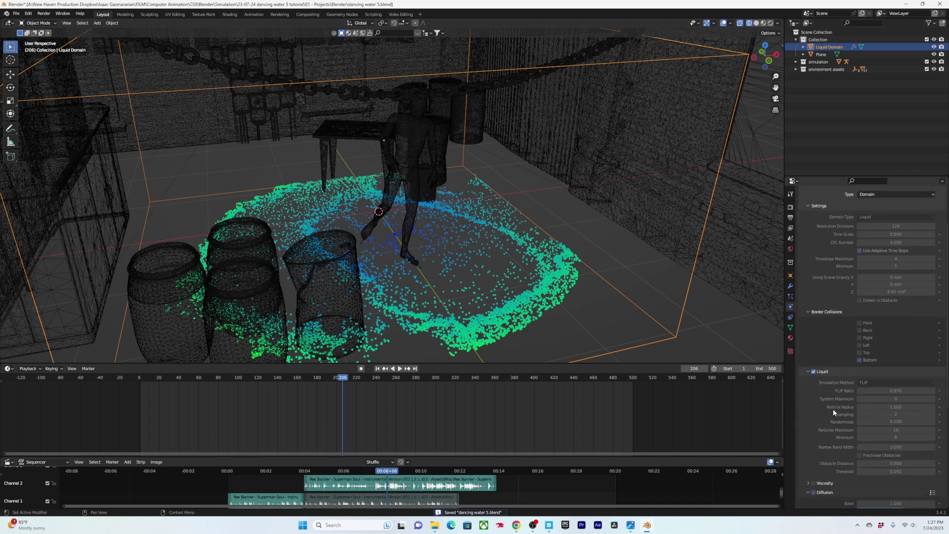
scroll(834, 425, "down", 6)
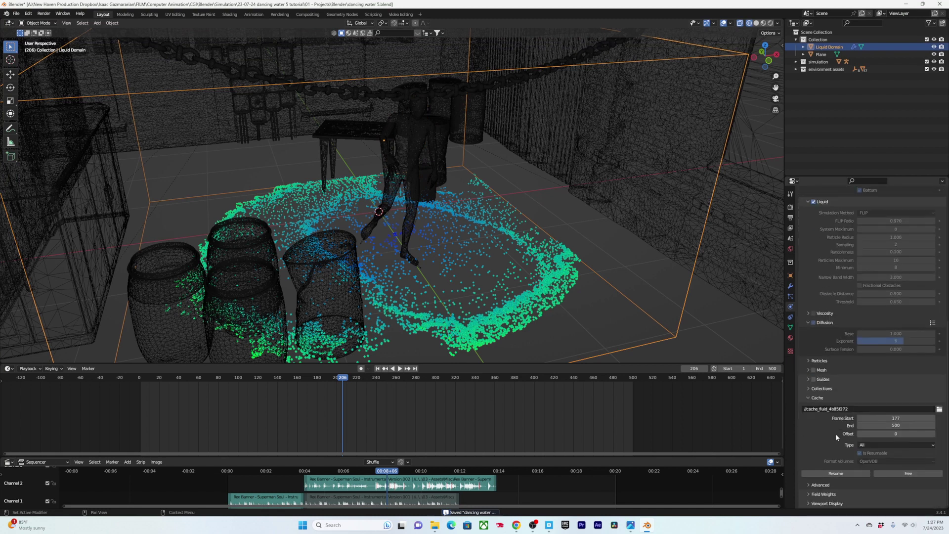
left_click(899, 472)
left_click(864, 475)
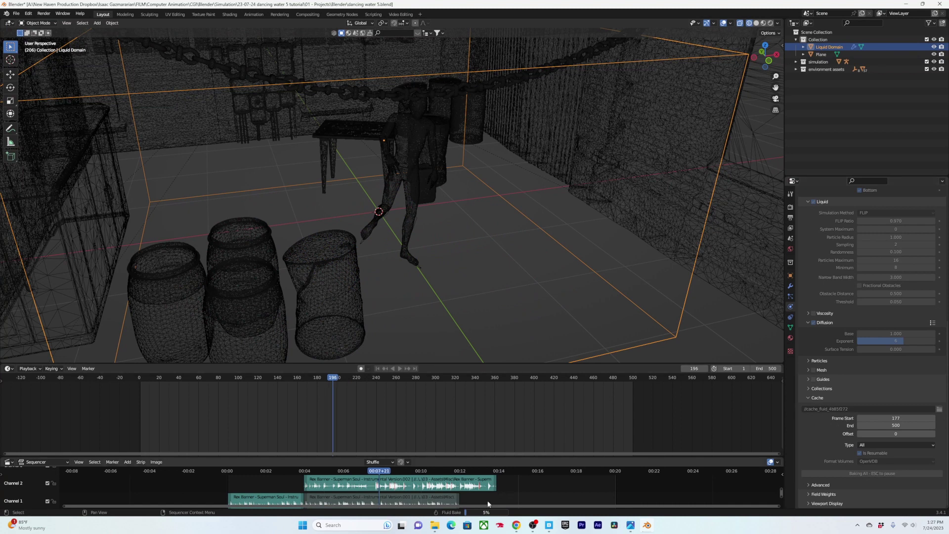
Switch to File Explorer, inspect the fluid cache folder in the project's 01 - Projects > Blender folder, and return to Blender
left_click(434, 525)
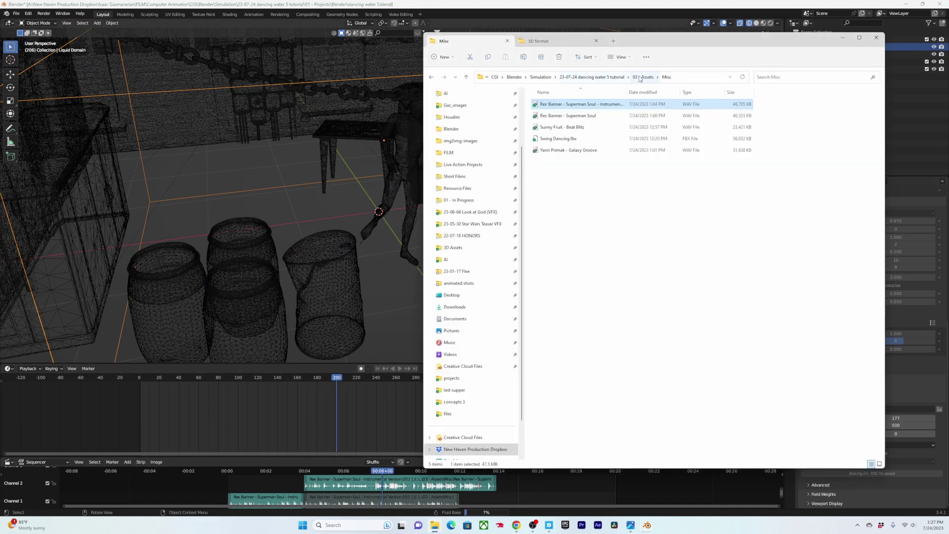
left_click(619, 77)
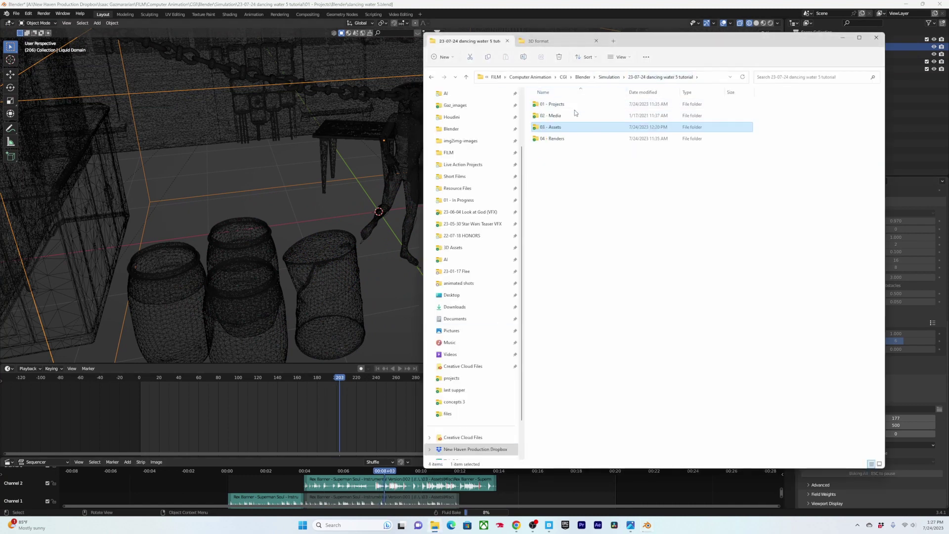
double_click(574, 105)
double_click(571, 106)
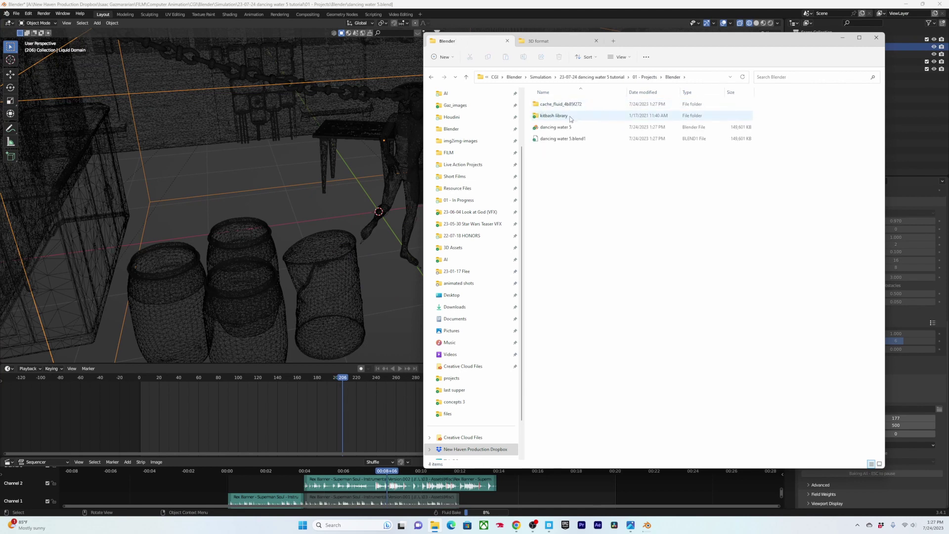
double_click(563, 104)
left_click(634, 78)
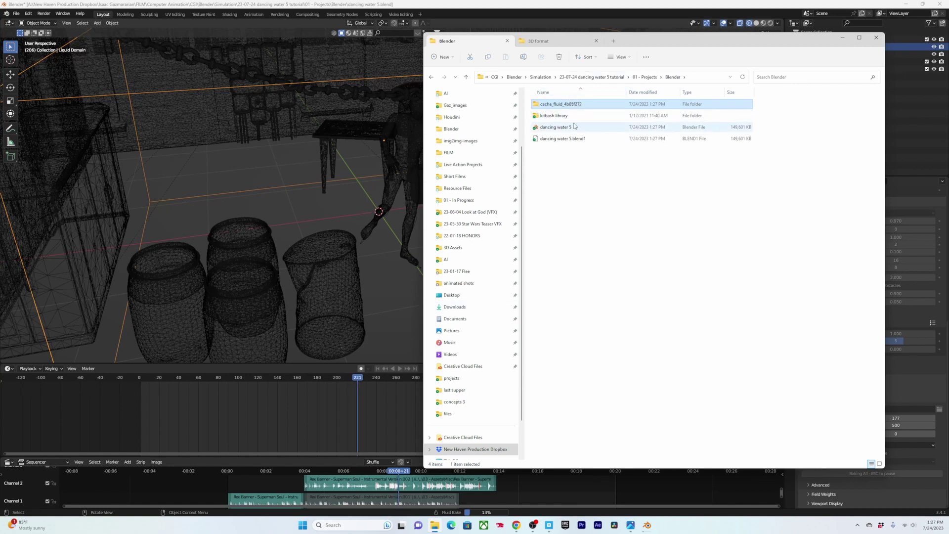
left_click(384, 411)
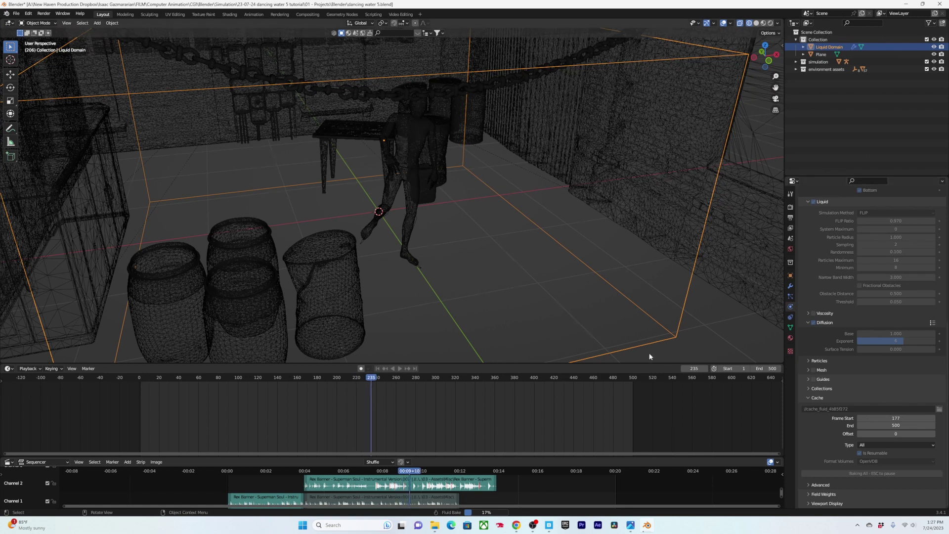
Stop the bake and play the baked frames from near frame 177, examining how the water pours off the character
key("Escape")
left_click_drag(375, 381, 311, 380)
key("space")
middle_click_drag(383, 261, 361, 223)
scroll(360, 223, "down", 5)
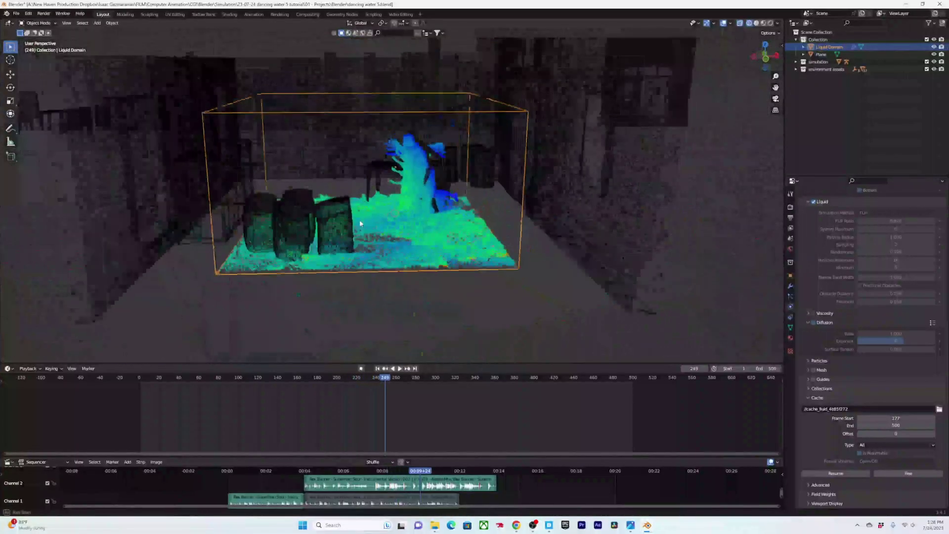
scroll(365, 228, "up", 5)
left_click_drag(377, 379, 333, 379)
key("space")
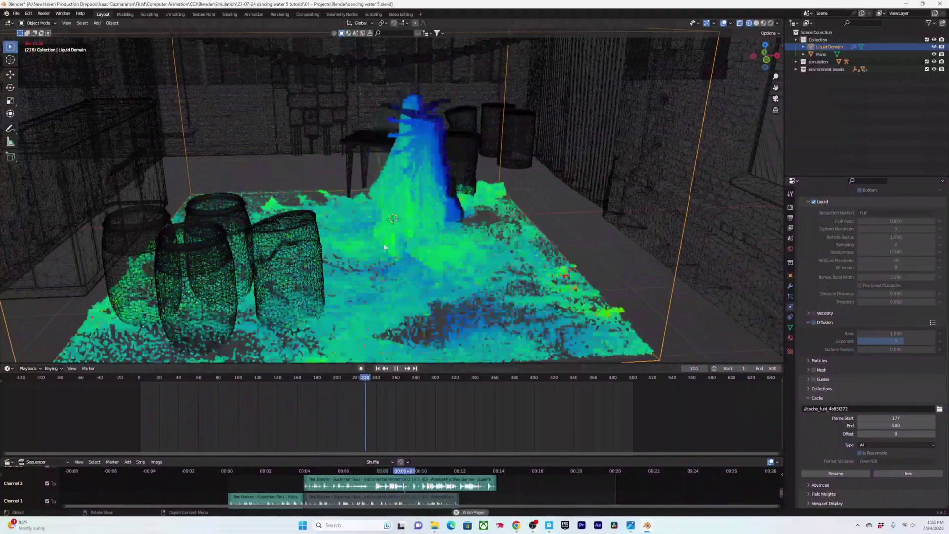
scroll(389, 229, "down", 5)
scroll(388, 229, "up", 4)
key("space")
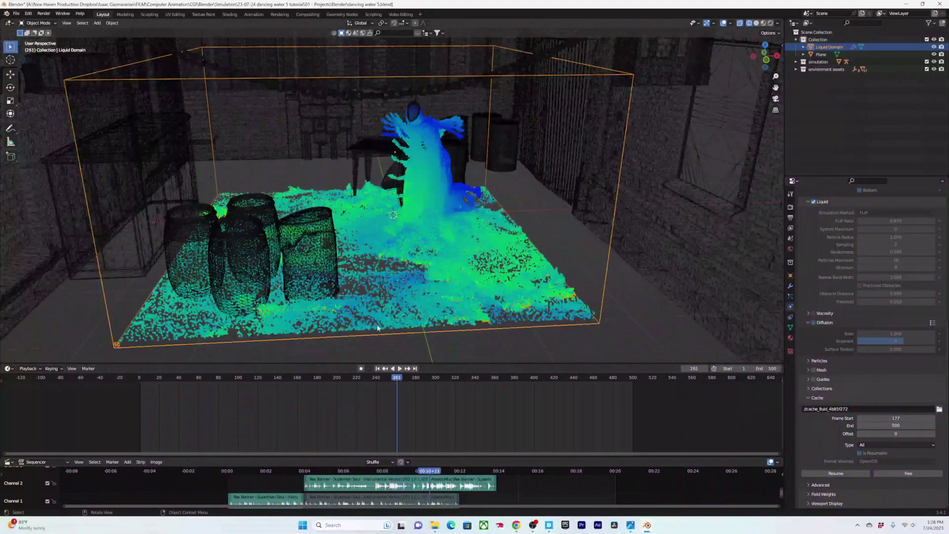
Examine the liquid trailing from the character's arms and body up close, scrubbing between about frames 210 and 247
left_click(370, 388)
mouse_move(403, 136)
middle_mouse_down()
mouse_move(563, 146)
mouse_move(553, 165)
mouse_move(410, 159)
mouse_move(432, 227)
mouse_move(447, 184)
mouse_move(423, 194)
mouse_move(397, 152)
middle_mouse_up()
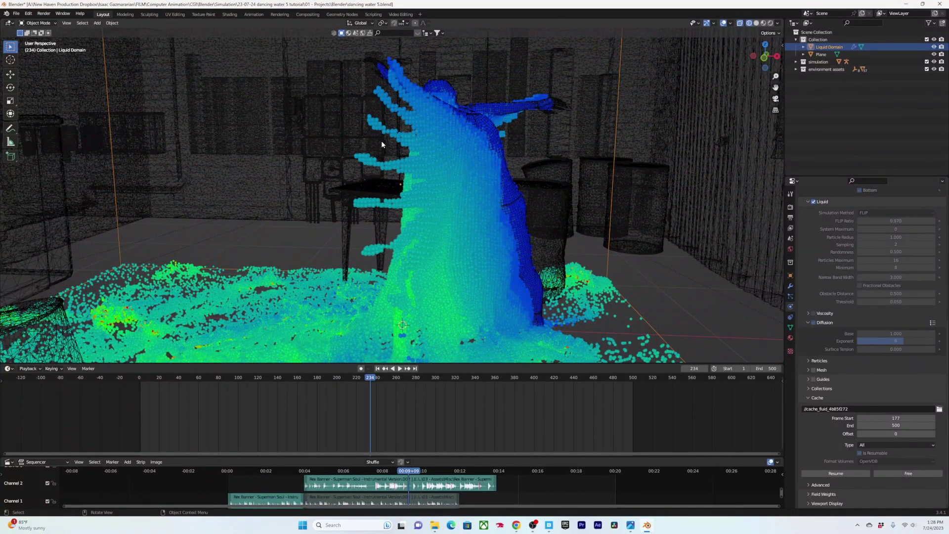
middle_click_drag(394, 213, 452, 179)
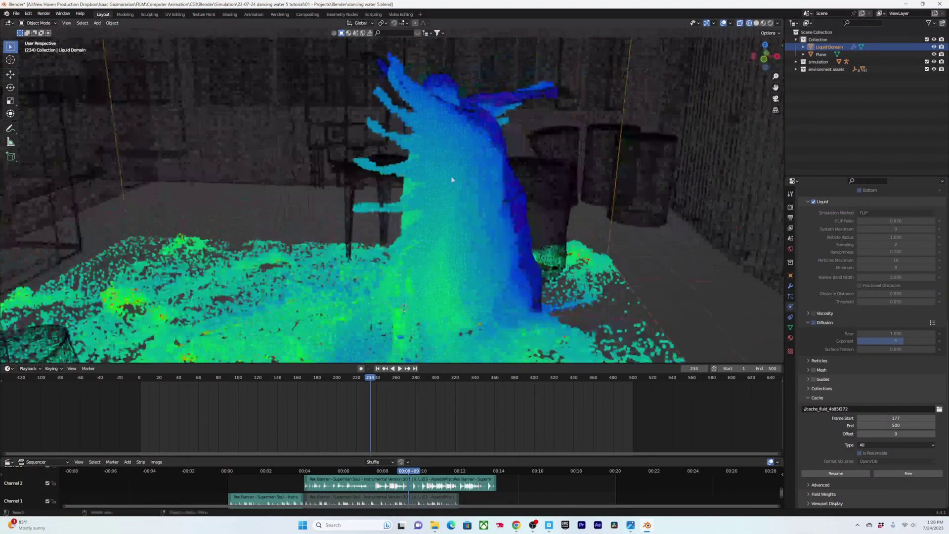
left_click(483, 118)
middle_click_drag(488, 125, 415, 202)
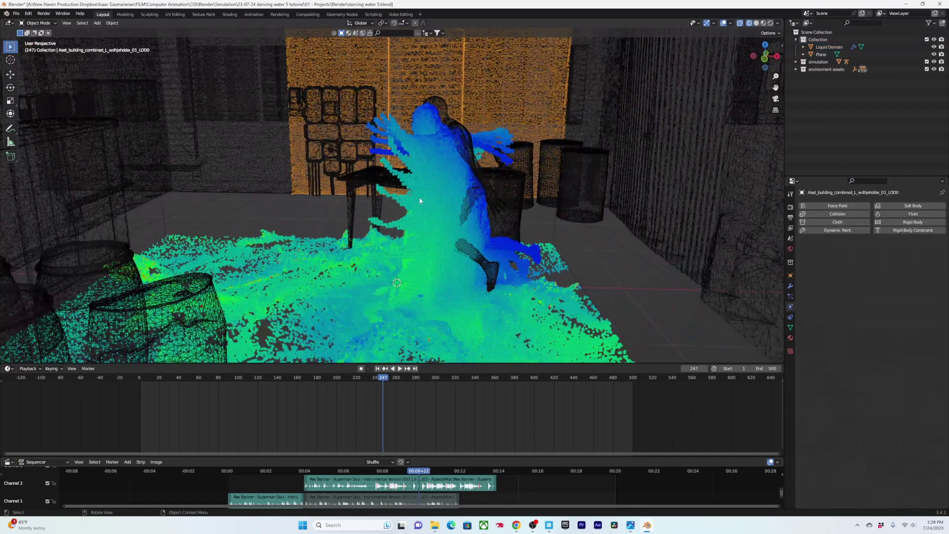
left_click_drag(375, 378, 349, 379)
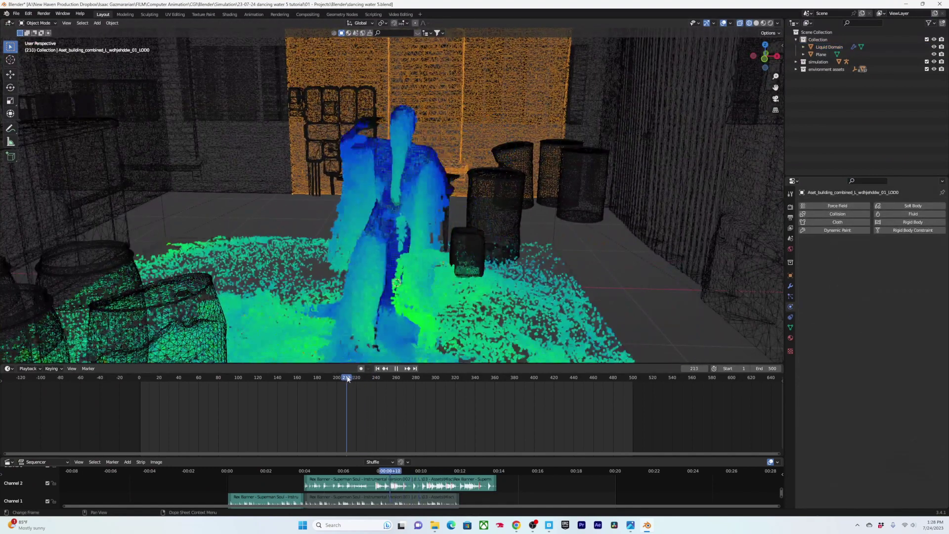
key("space")
key("space")
middle_click_drag(341, 158, 409, 164)
scroll(408, 163, "up", 2)
Enable Initial Velocity on the dancing character's liquid flow with Sampling Substeps set to 1, and save the file
left_click(416, 155)
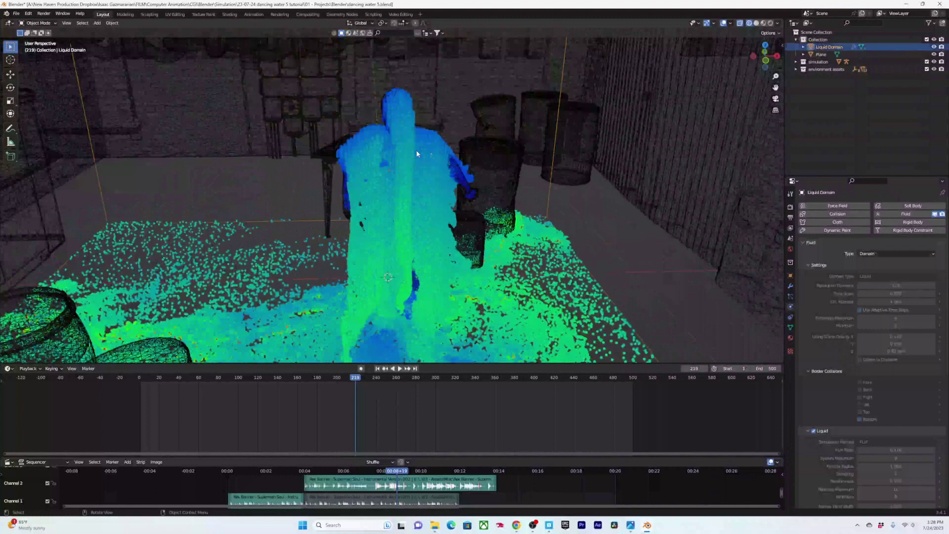
left_click(451, 165)
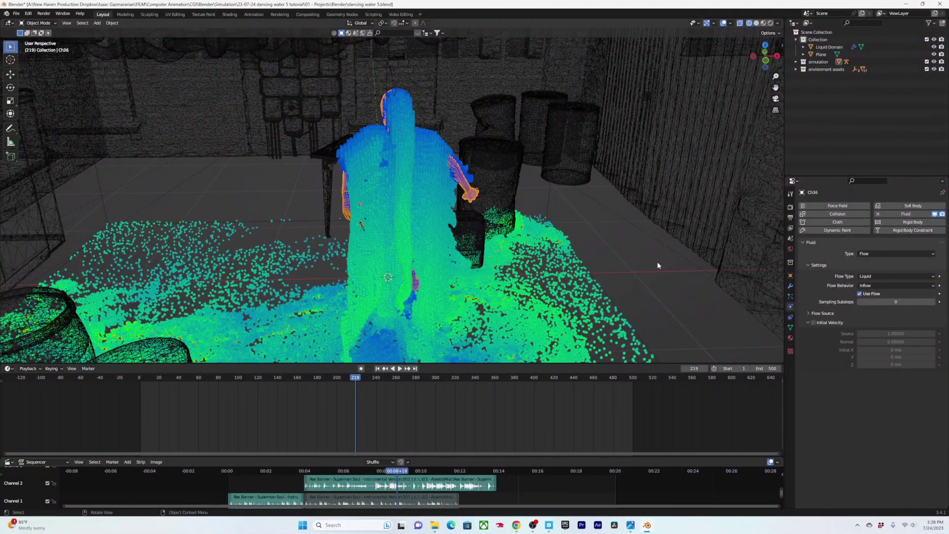
left_click(814, 322)
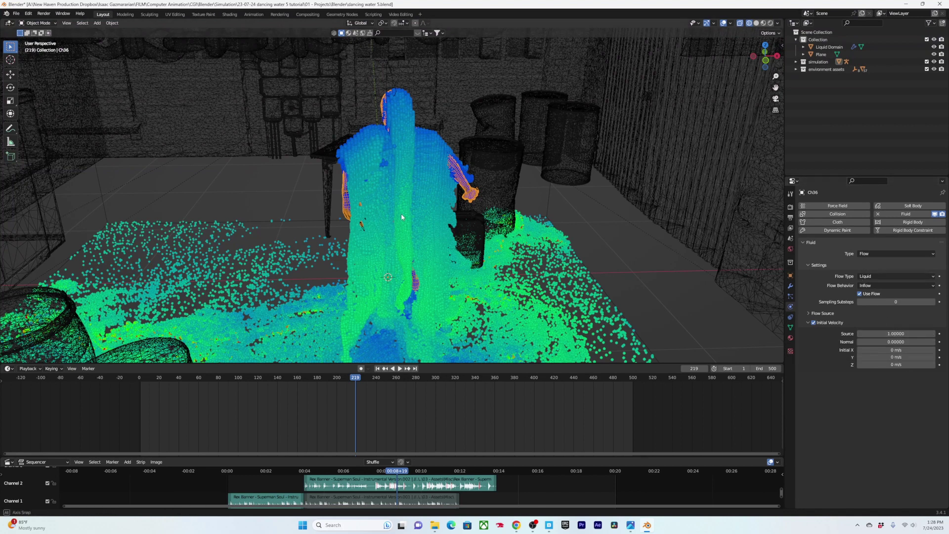
middle_click_drag(401, 212, 419, 234)
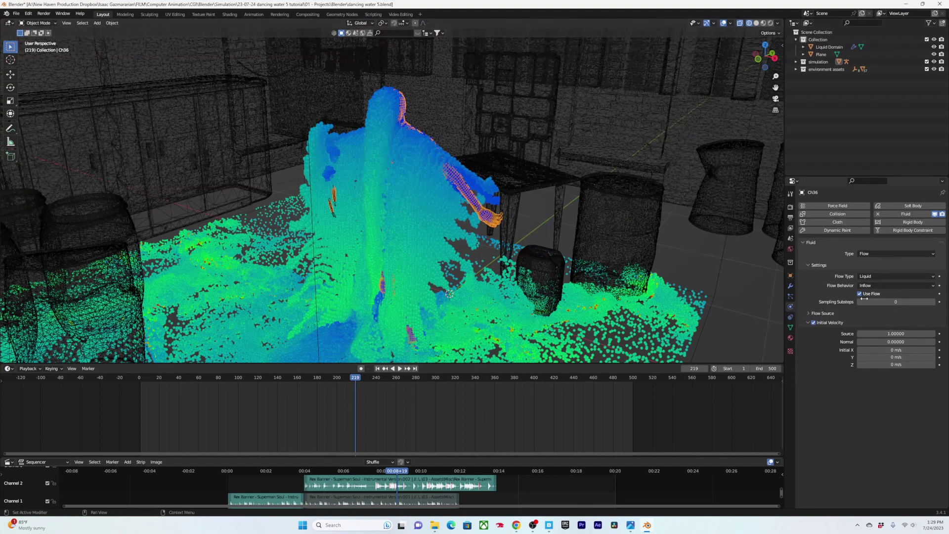
left_click(898, 303)
type("1")
key("Return")
key("ctrl+s")
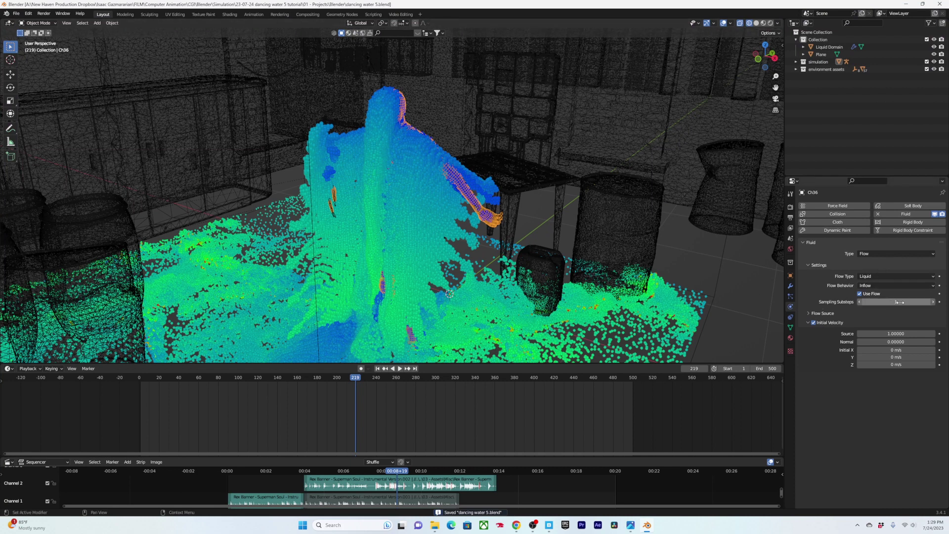
Free the liquid domain's old bake, rebake the whole simulation and stop it at about frame 197
scroll(526, 223, "down", 1)
middle_click_drag(526, 224, 583, 225)
scroll(850, 438, "down", 4)
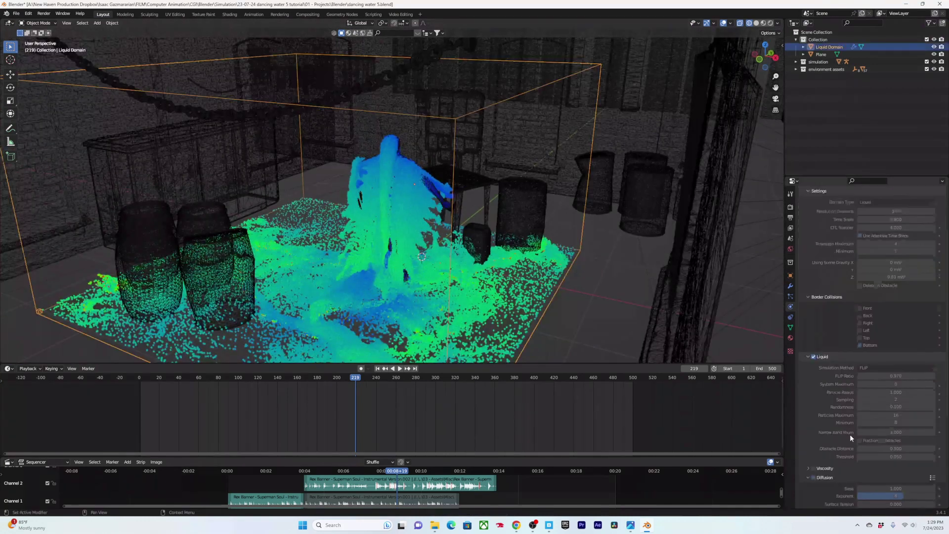
scroll(826, 343, "up", 4)
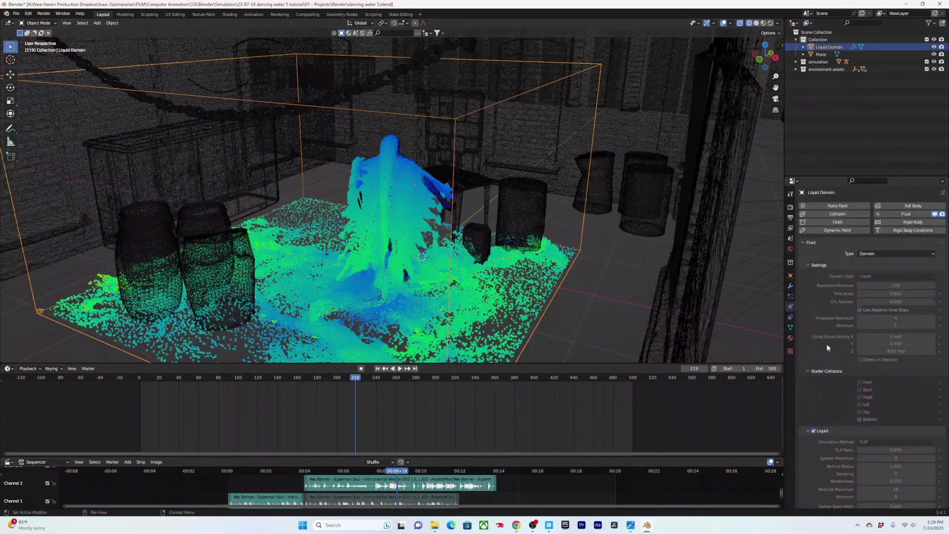
left_click(823, 430)
scroll(832, 433, "down", 3)
left_click(857, 470)
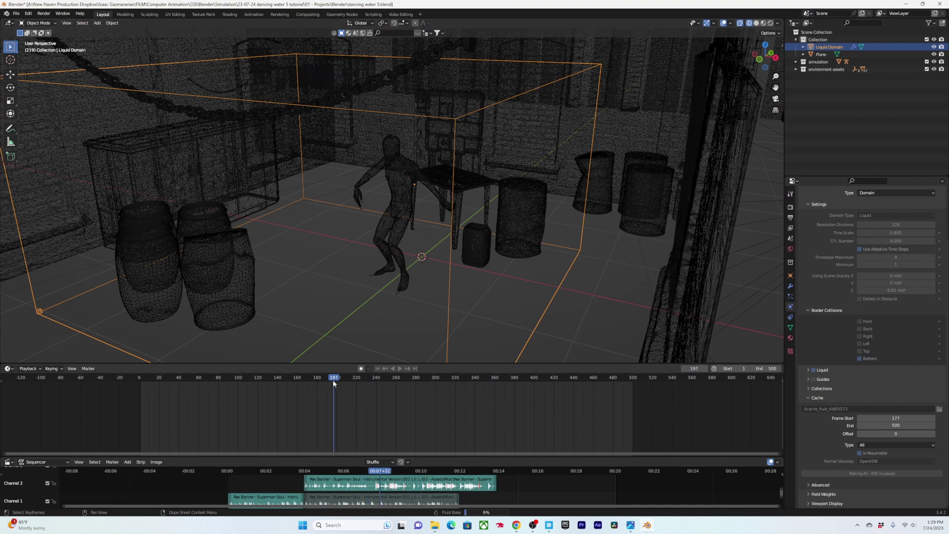
key("Escape")
Play the newly baked frames from near frame 177 and examine how the liquid splashes off the character
key("space")
left_click(324, 377)
left_click_drag(325, 377, 314, 379)
key("space")
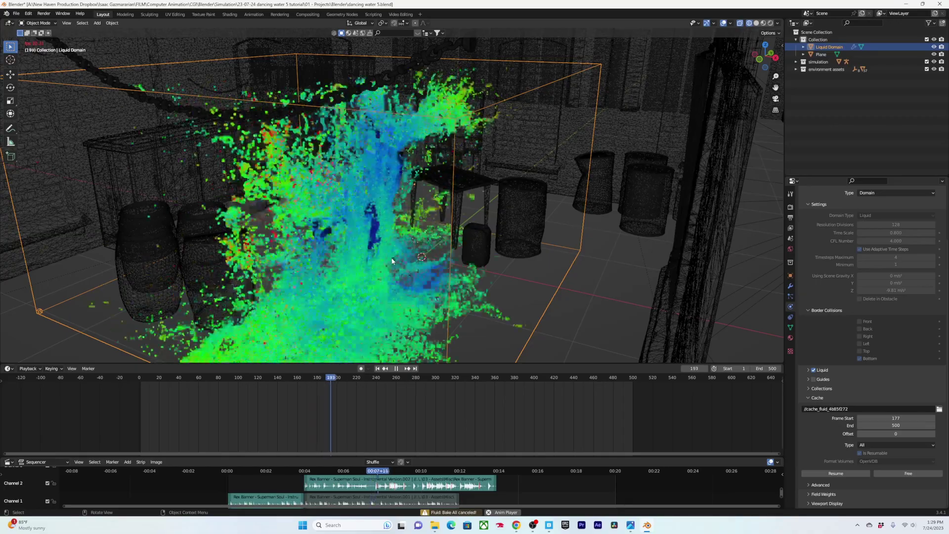
key("space")
middle_click_drag(398, 259, 348, 230)
scroll(366, 237, "up", 4)
key("space")
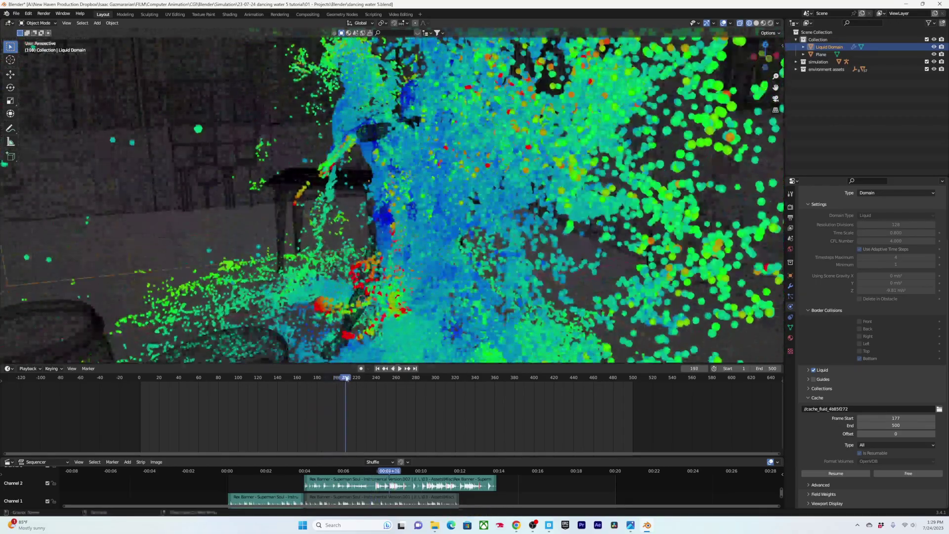
left_click_drag(344, 381, 319, 382)
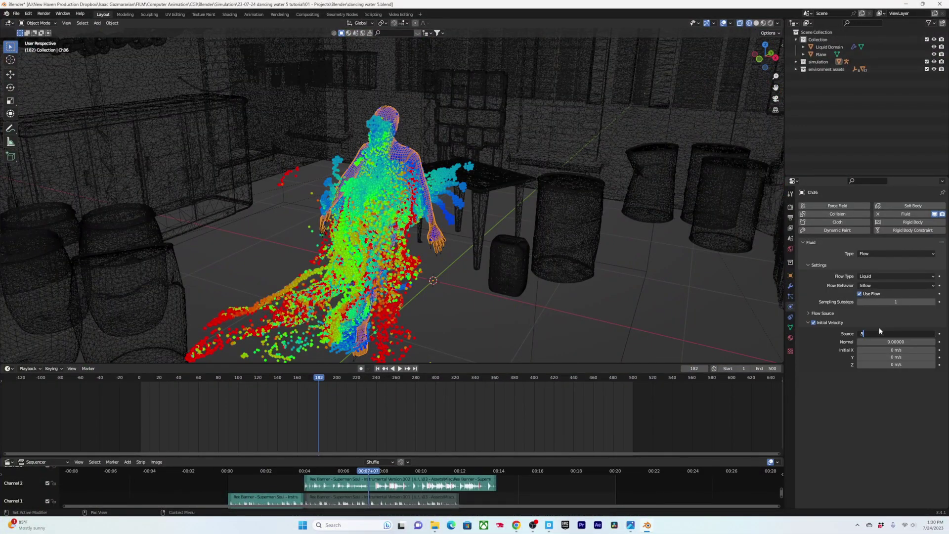
Set the character's Initial Velocity Source to 0.3 and its Sampling Substeps to 2, saving the file
left_click(888, 334)
key("Return")
key("ctrl+s")
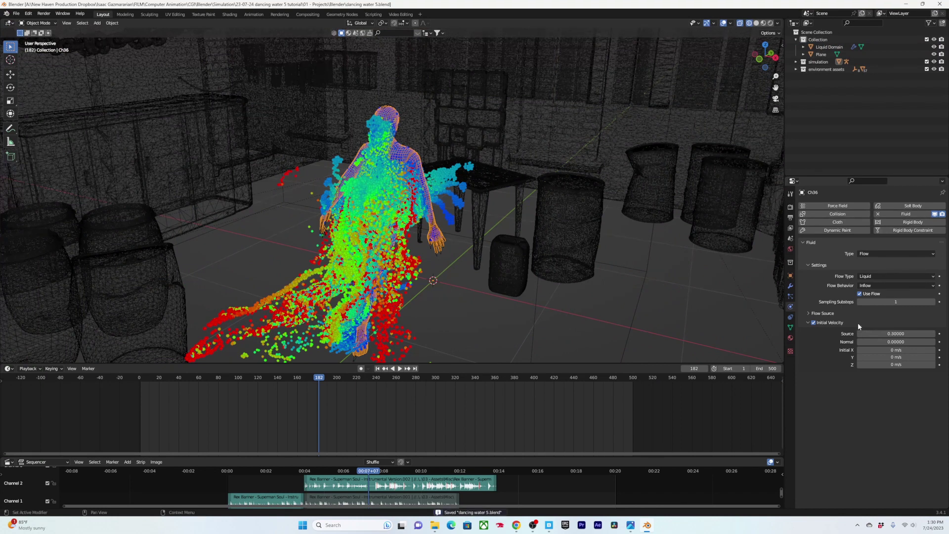
left_click(887, 302)
type("2")
key("Return")
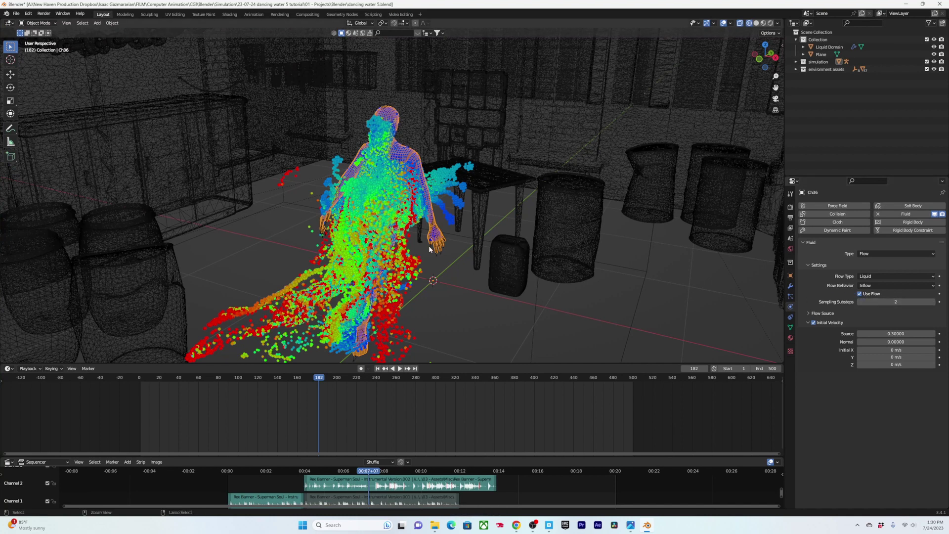
key("ctrl+s")
Free the liquid domain's previous bake, rebake the entire simulation with the updated flow settings and stop the bake
middle_click_drag(713, 289, 554, 274)
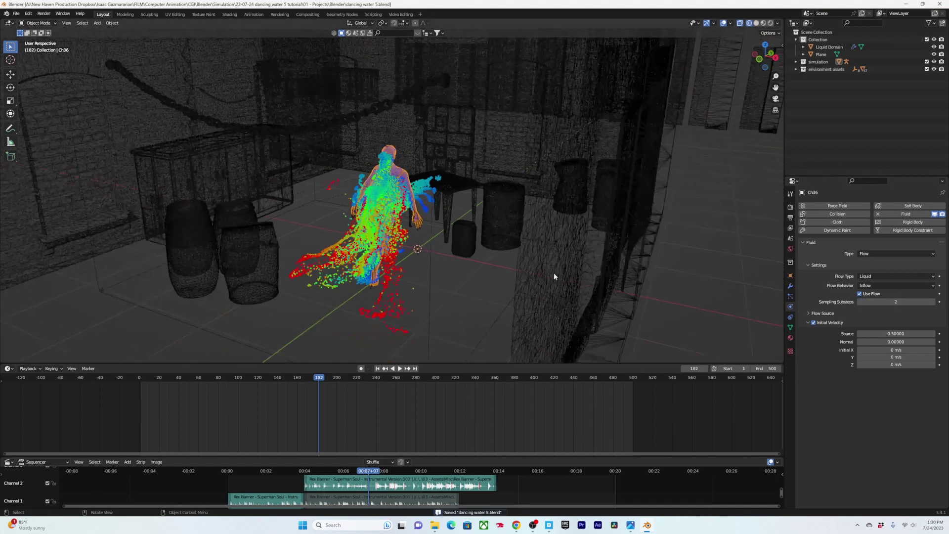
left_click(428, 349)
scroll(872, 435, "down", 4)
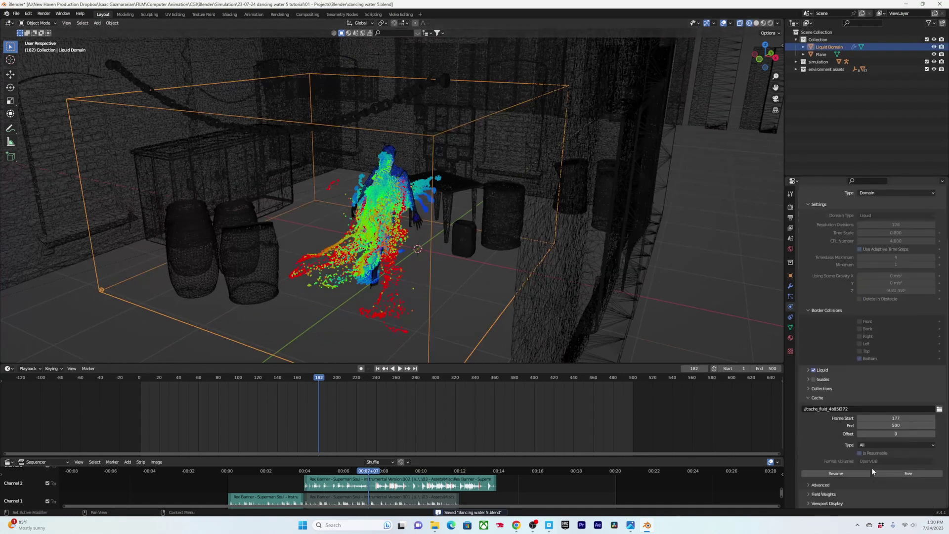
left_click(903, 474)
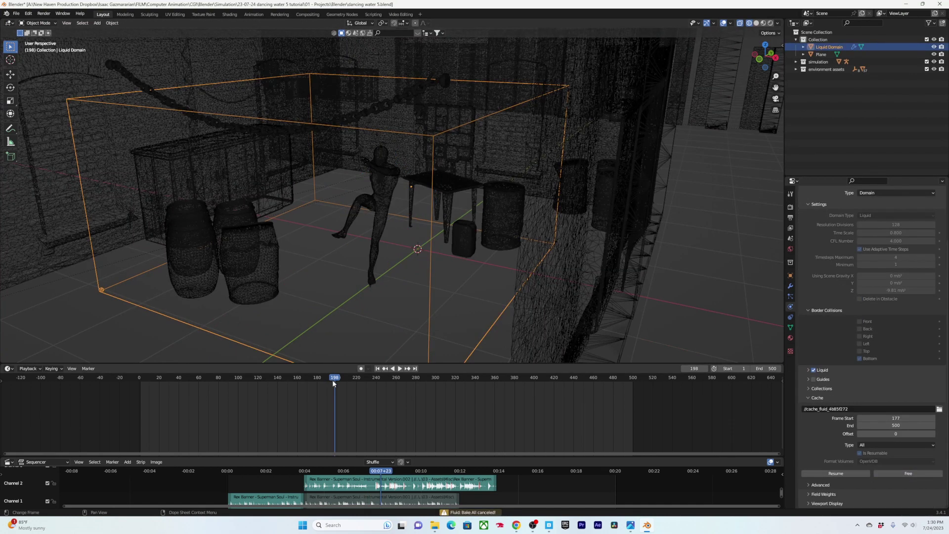
Play the rebaked liquid from near frame 180 and examine the splashes around the character from several angles
left_click_drag(333, 383, 325, 384)
scroll(417, 192, "up", 3)
middle_click_drag(418, 192, 460, 190)
mouse_move(332, 379)
left_mouse_down()
mouse_move(341, 379)
mouse_move(320, 380)
left_mouse_up()
mouse_move(452, 215)
middle_mouse_down()
mouse_move(372, 226)
mouse_move(453, 215)
mouse_move(459, 206)
mouse_move(484, 209)
mouse_move(405, 208)
mouse_move(434, 205)
mouse_move(465, 244)
mouse_move(397, 227)
mouse_move(402, 207)
mouse_move(381, 206)
mouse_move(525, 227)
mouse_move(487, 195)
mouse_move(435, 213)
mouse_move(444, 229)
mouse_move(488, 233)
mouse_move(438, 224)
middle_mouse_up()
key("space")
key("space")
scroll(458, 206, "up", 4)
key("space")
key("space")
scroll(483, 209, "down", 5)
scroll(405, 207, "up", 5)
key("space")
scroll(466, 244, "down", 5)
Step frame by frame back to around frame 189 and inspect how the splash spreads within the domain
key("Left")
key("Left")
key("Left")
key("Left")
key("Left")
key("Left")
key("Left")
key("Left")
key("Left")
key("Left")
key("Left")
key("Left")
key("Left")
key("Left")
key("Left")
key("Left")
key("Left")
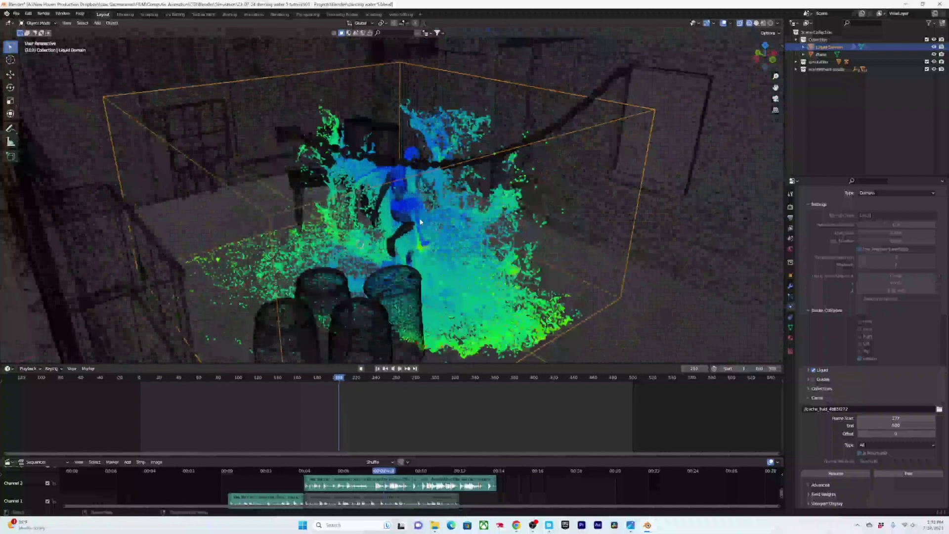
key("Left")
key("Left")
key("Left")
key("Left")
key("Left")
key("Left")
key("Left")
key("Left")
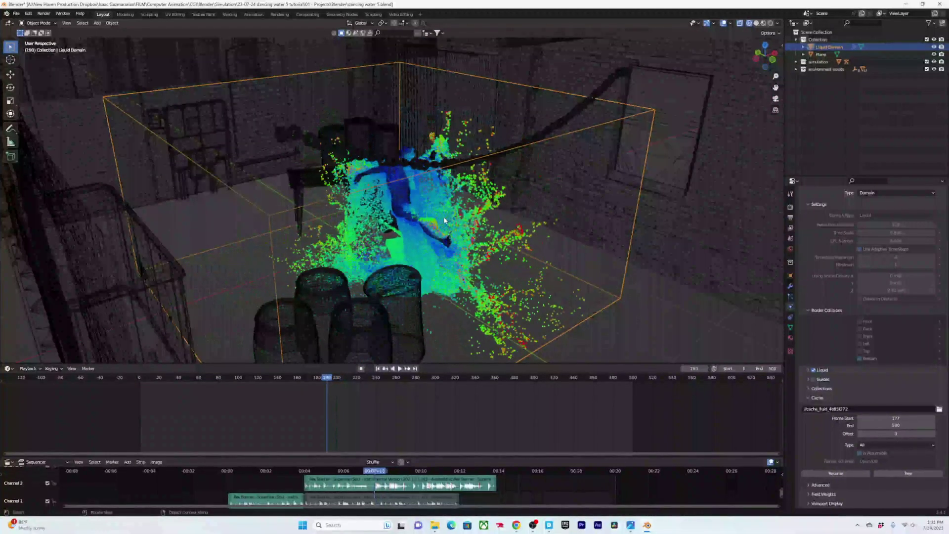
key("Right")
key("Right")
key("Right")
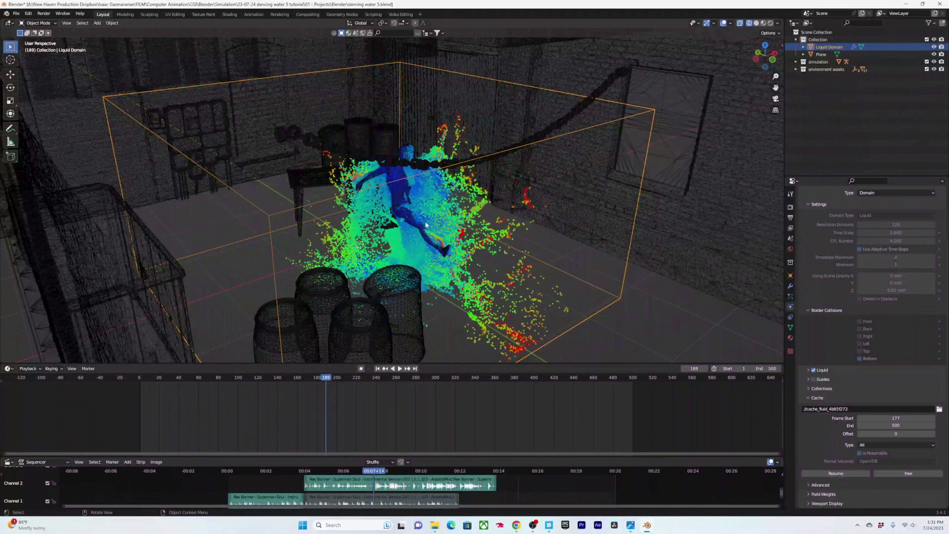
Set the character's Initial Velocity Source to 0.1 and save the file
left_click(402, 194)
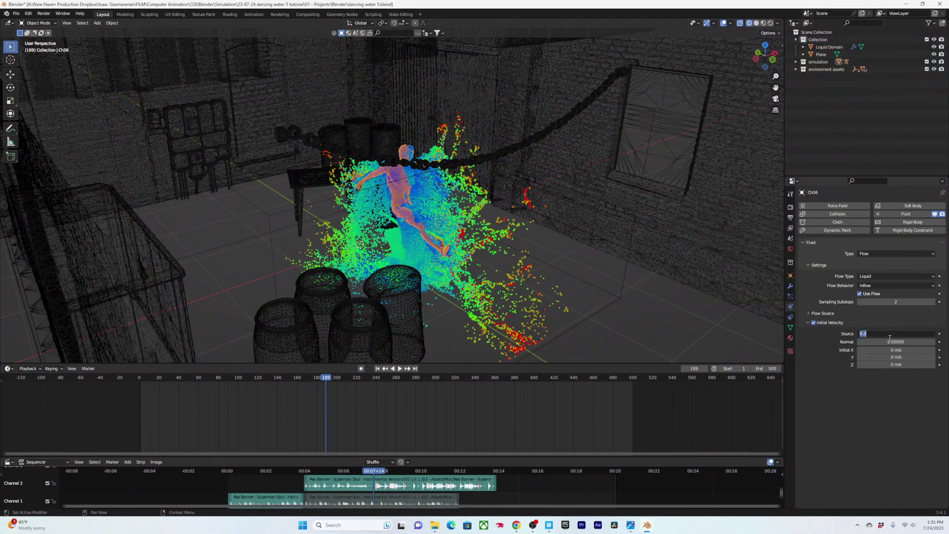
type("0.1")
key("Return")
key("ctrl+s")
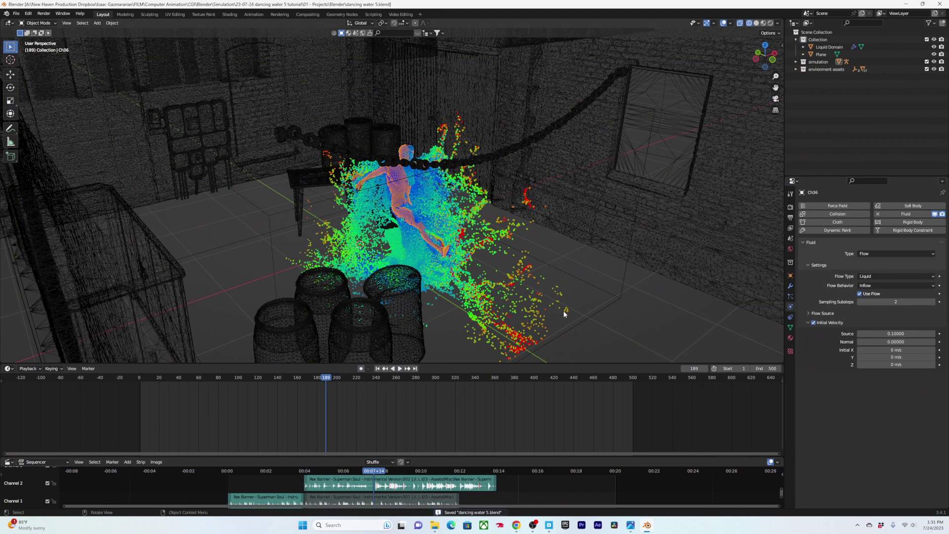
Rebake the liquid domain with the lowered source velocity, stop the bake around frame 250 and save the file
left_click(619, 293)
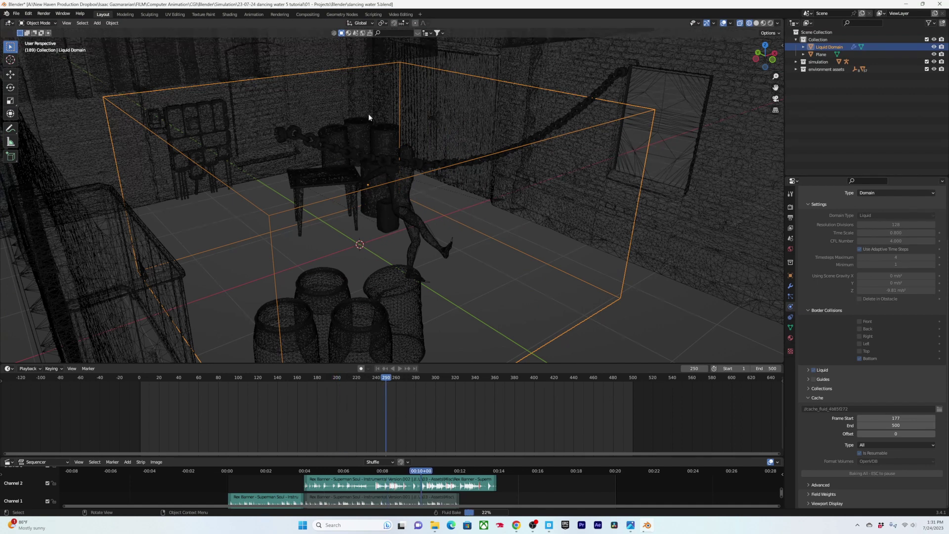
key("Escape")
key("ctrl+s")
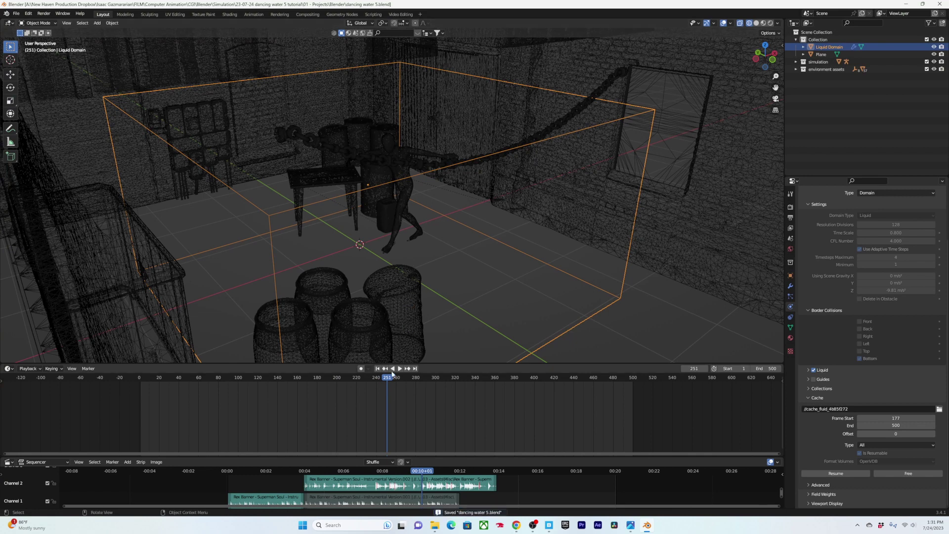
Play the rebaked liquid from about frame 176 and step forward to around frame 259, examining the flow around the character
left_click_drag(387, 386, 328, 389)
key("space")
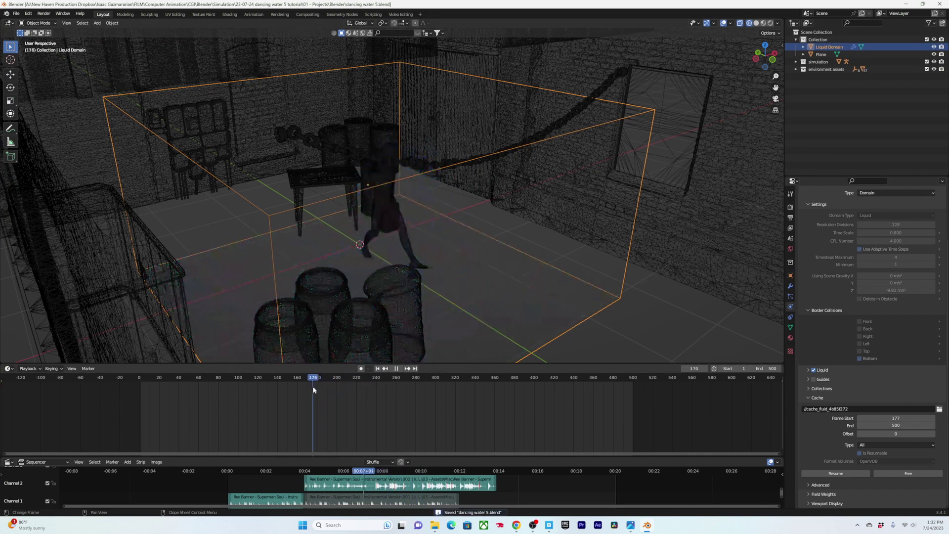
middle_click_drag(428, 206, 459, 277)
key("space")
key("Right")
key("Right")
key("Right")
key("Right")
key("Right")
key("Right")
key("Right")
key("Right")
key("Right")
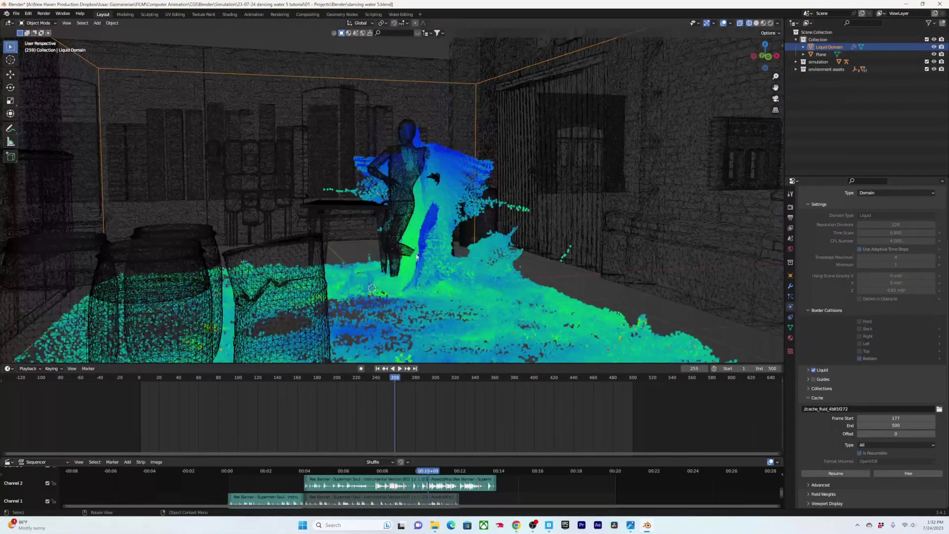
Return to around frame 226 and step back and forth to frame 230, inspecting the liquid trailing the character up close
left_click_drag(402, 376, 377, 377)
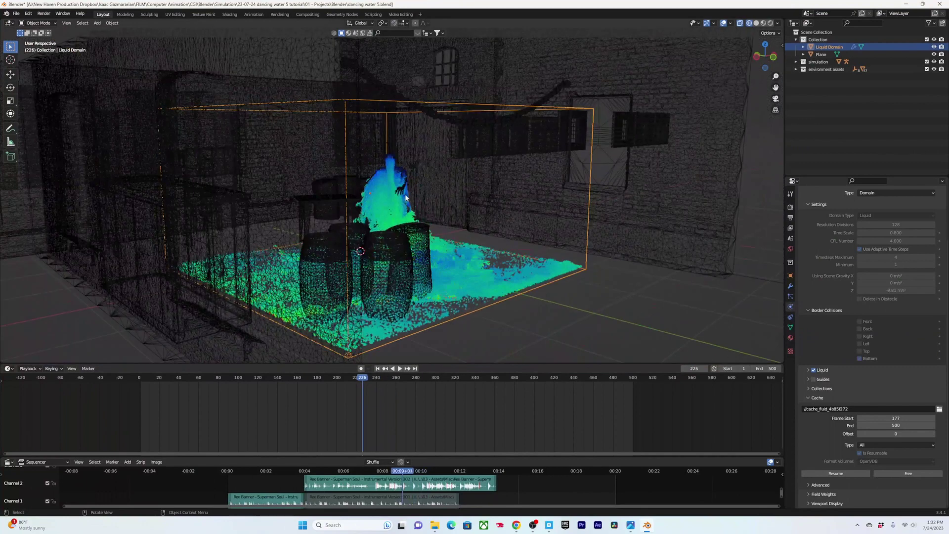
middle_click_drag(376, 212, 397, 123)
key("Left")
key("Left")
key("Left")
key("Left")
key("Left")
key("Right")
key("Right")
key("Right")
key("Right")
key("Right")
scroll(376, 170, "up", 4)
scroll(360, 159, "down", 4)
scroll(396, 122, "up", 2)
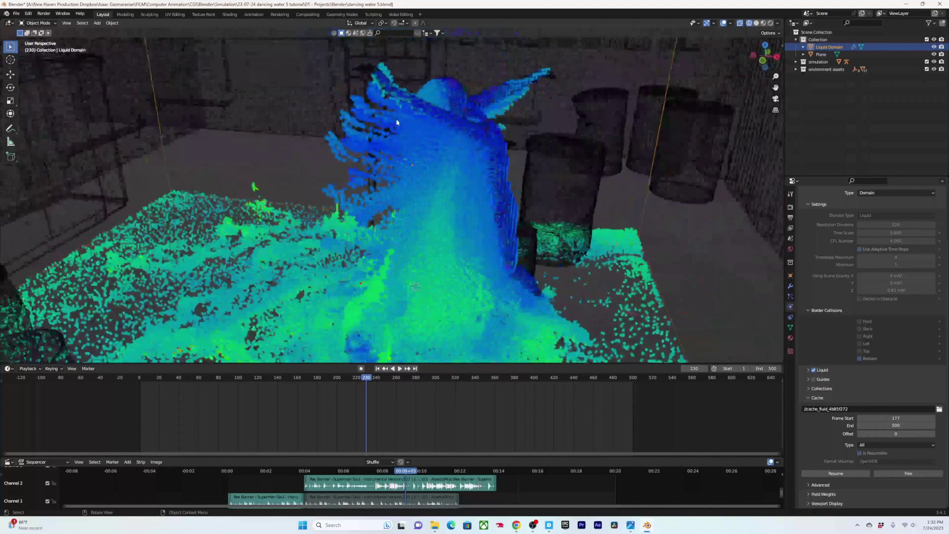
Select the character and step back to around frame 224 to compare its mesh with the emitted liquid
left_click(455, 126)
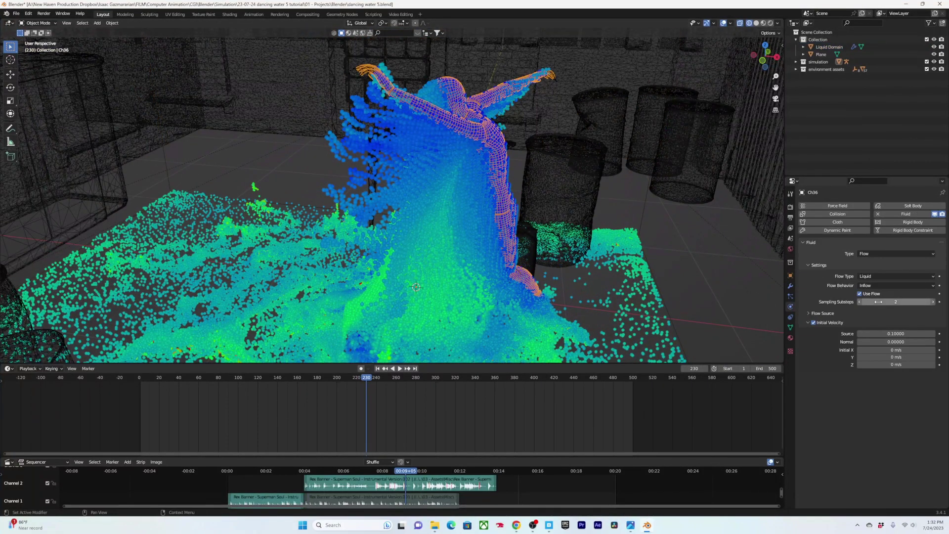
key("Left")
key("Left")
key("Left")
key("Left")
key("Left")
key("Left")
key("Left")
key("Left")
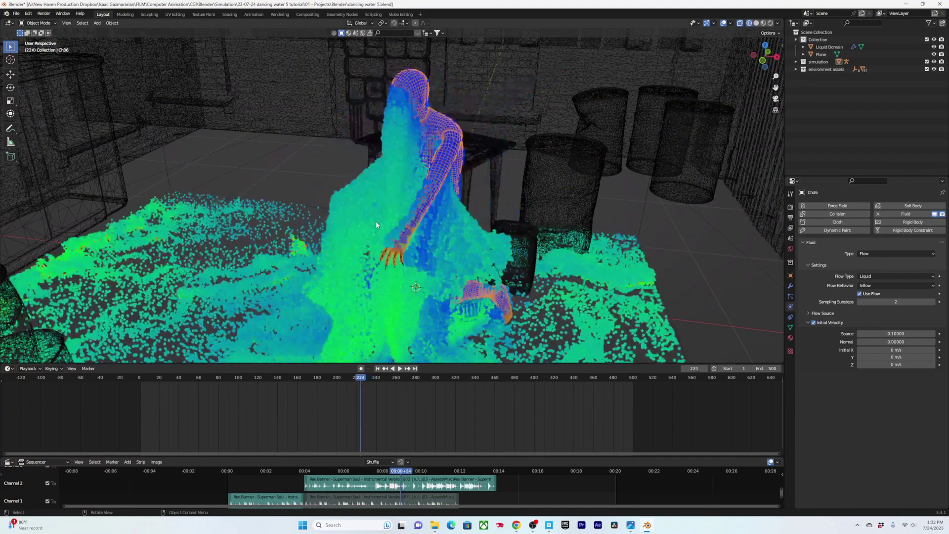
Examine the liquid streaks behind the selected character over further frames, ending with a close inspection of frames 190 and 189
middle_click_drag(413, 203, 434, 176)
key("Right")
key("Right")
key("Right")
key("Right")
key("Right")
key("Right")
key("Right")
key("Right")
key("Right")
key("Right")
key("Right")
key("Right")
key("Right")
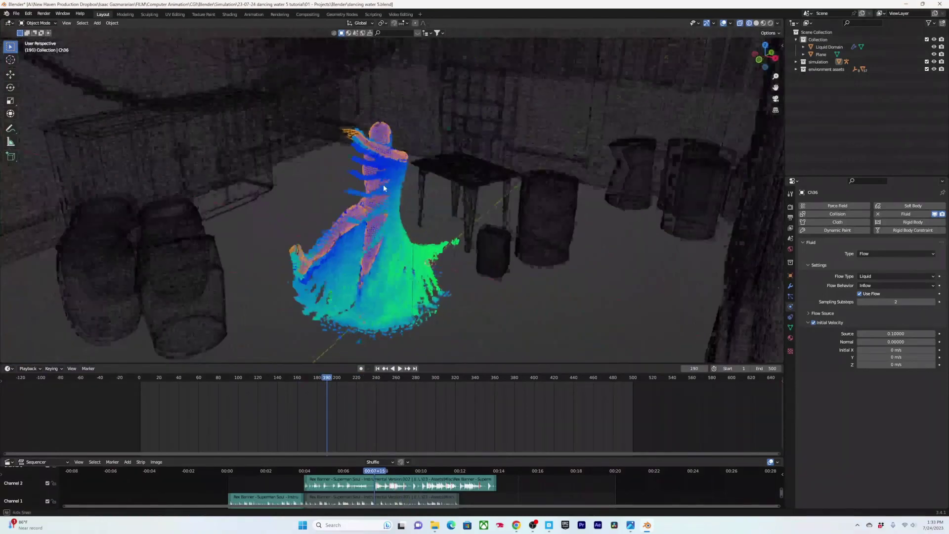
scroll(369, 179, "up", 4)
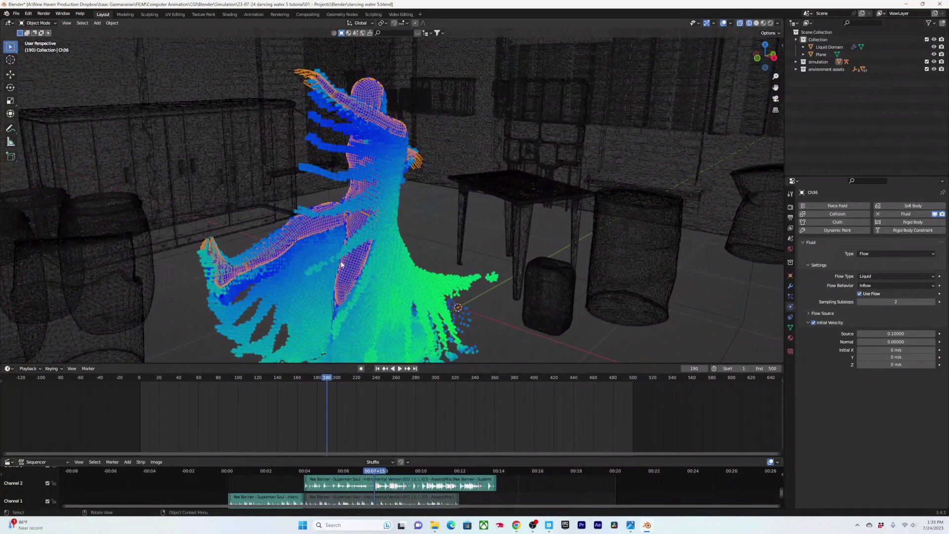
key("Left")
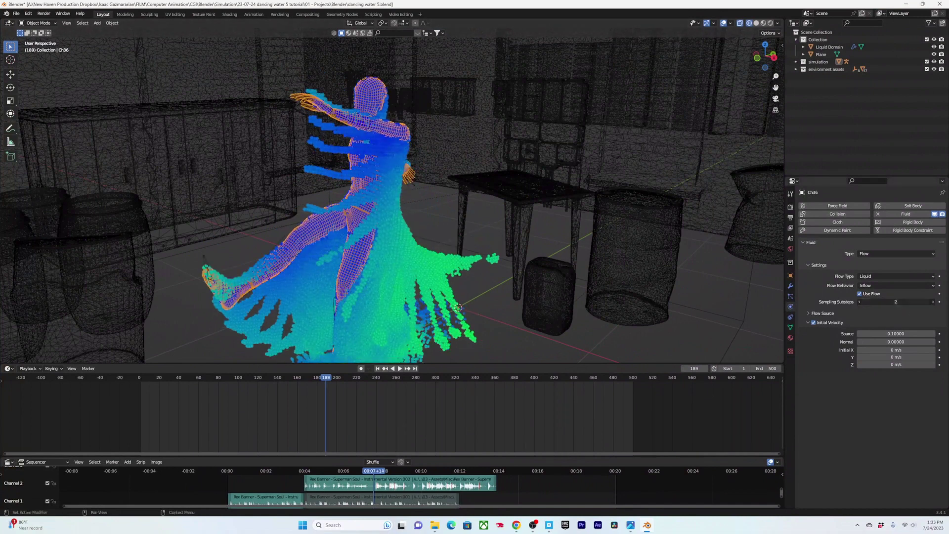
Set the character's Sampling Substeps to 3 and its Initial Velocity Source to 0.25, saving the file along the way
key("Return")
left_click(888, 333)
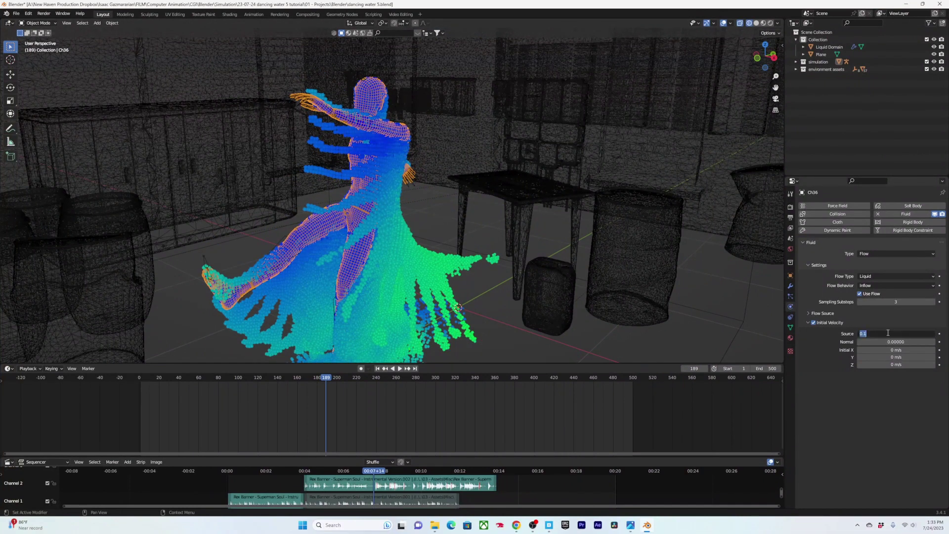
type("0.2")
key("Return")
key("ctrl+s")
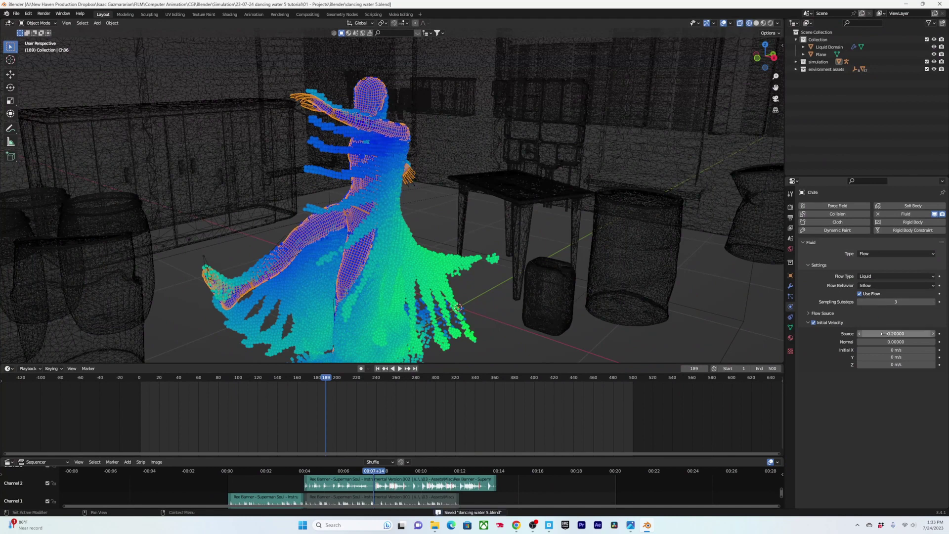
left_click(885, 333)
type(".25")
key("Return")
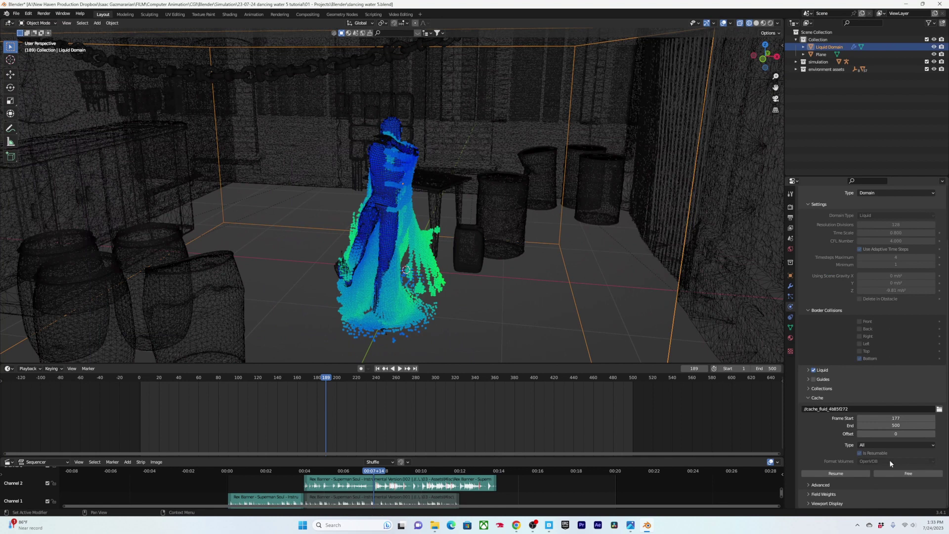
Free the liquid domain's bake, rebake the entire simulation, stop it around frame 217 and save the file
left_click(888, 474)
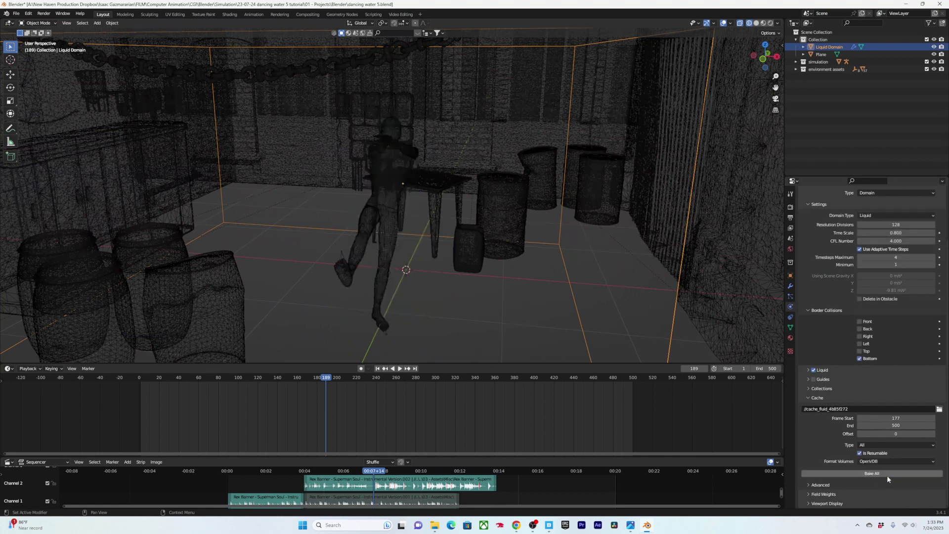
left_click(877, 473)
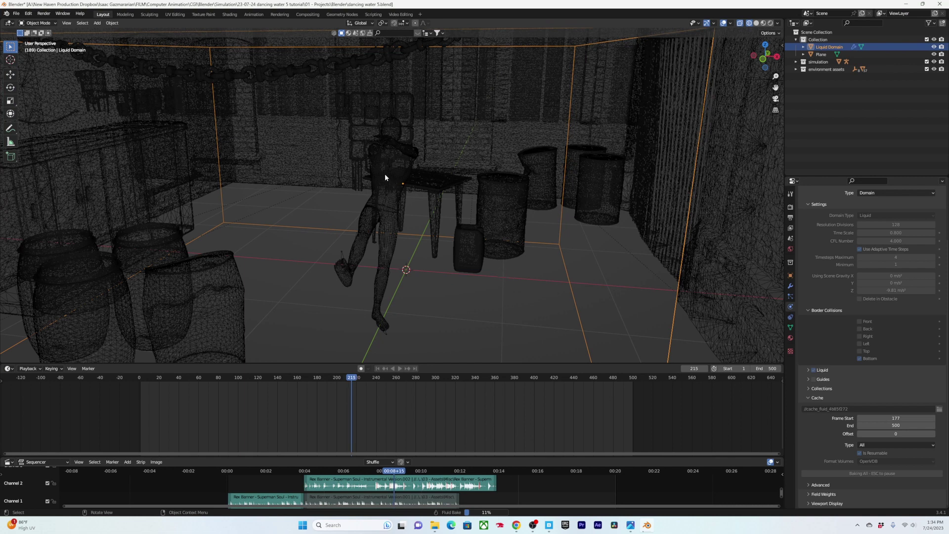
key("Escape")
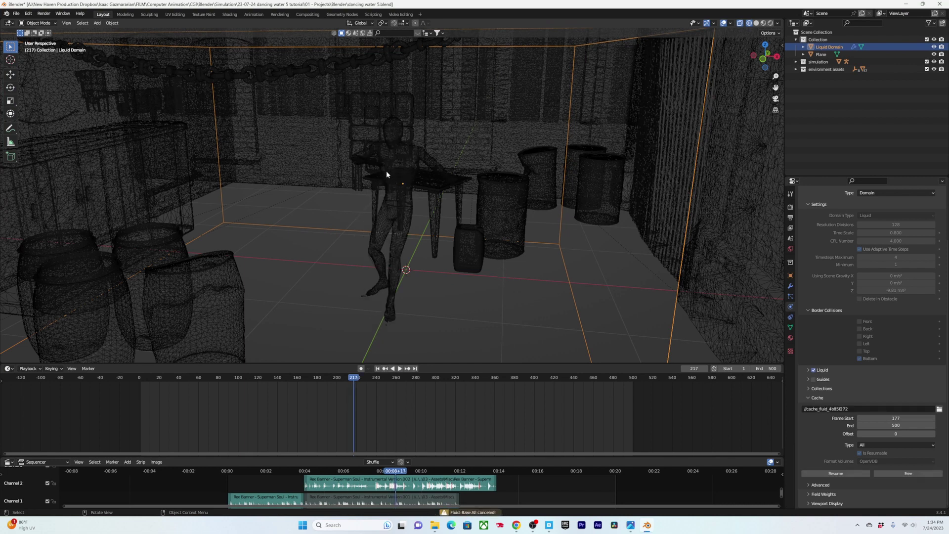
key("ctrl+s")
Step frame by frame back from frame 217 to 186 and inspect how the splashes form around the character
key("Left")
key("Left")
key("Left")
key("Left")
key("Left")
key("Left")
key("Left")
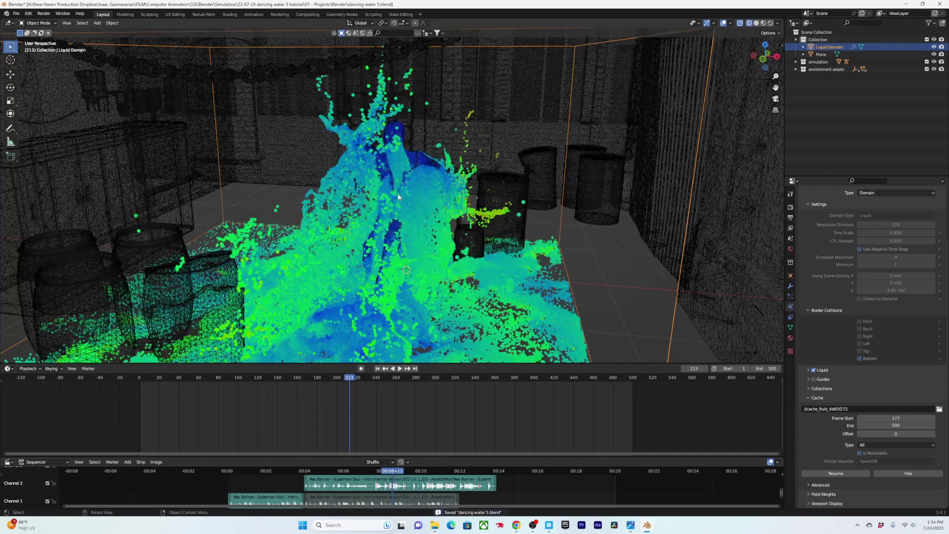
middle_click_drag(394, 187, 351, 193)
key("Left")
key("Left")
key("Left")
key("Left")
key("Left")
key("Left")
key("Left")
key("Left")
key("Left")
key("Left")
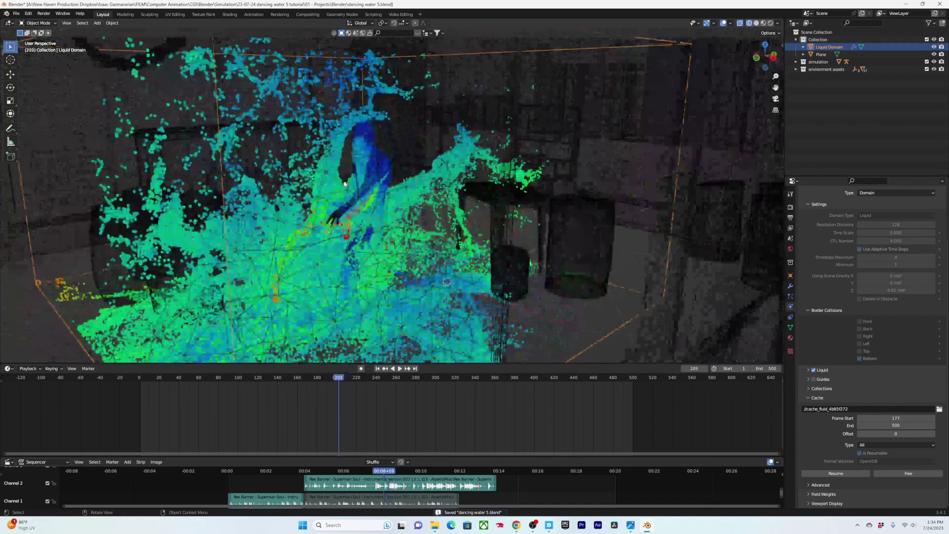
key("Left")
key("Left")
key("Left")
key("Left")
key("Left")
key("Left")
key("Left")
key("Left")
key("Left")
key("Left")
key("Left")
key("Left")
key("Left")
key("Left")
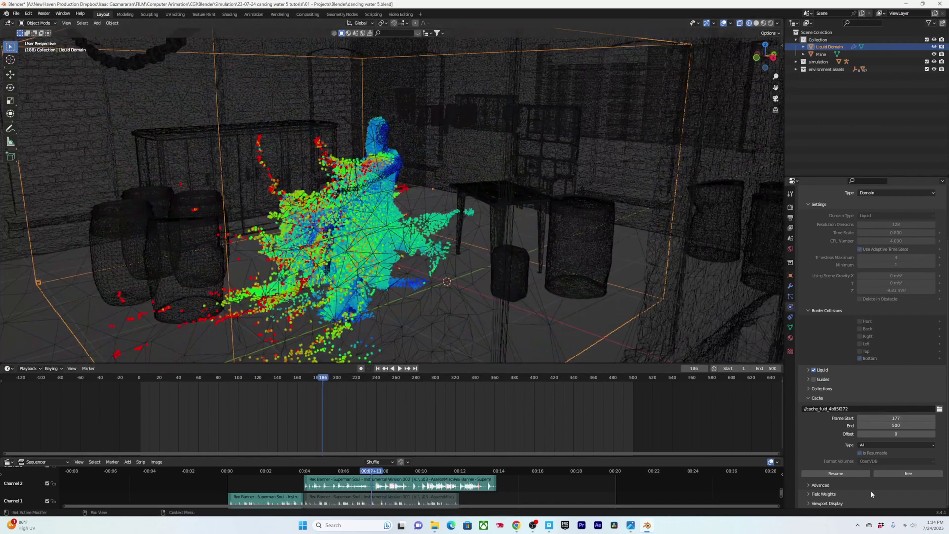
Free the domain's bake, set its Timesteps Maximum to 24, then rebake the liquid and stop after the opening frames
left_click(909, 474)
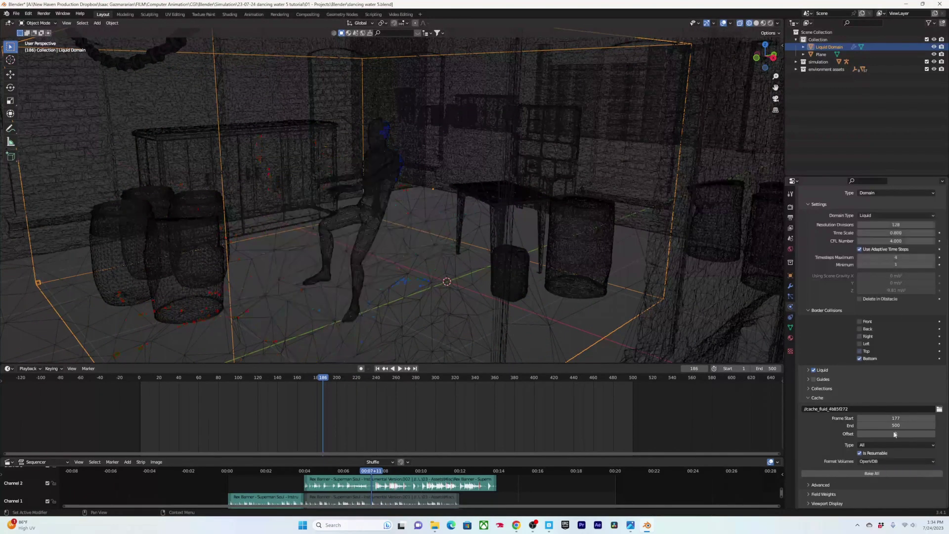
left_click(899, 257)
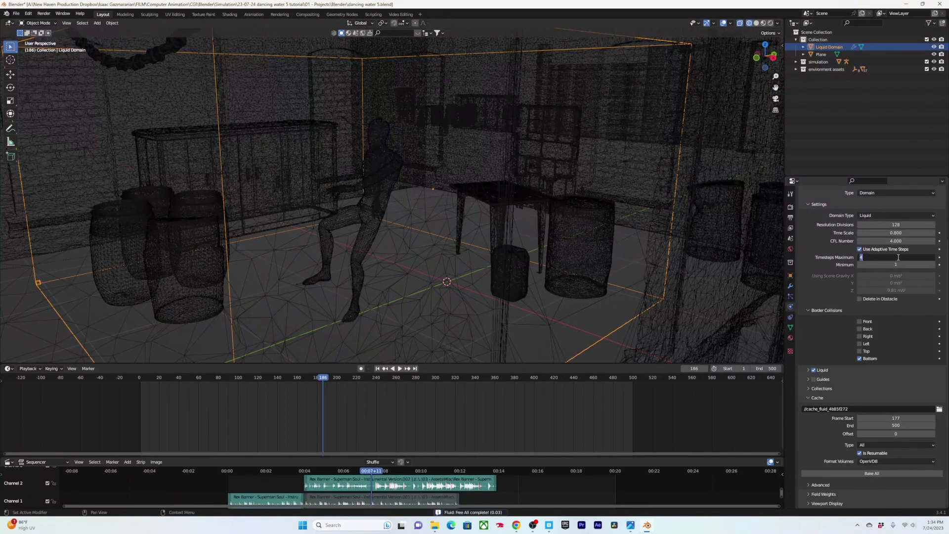
key("Return")
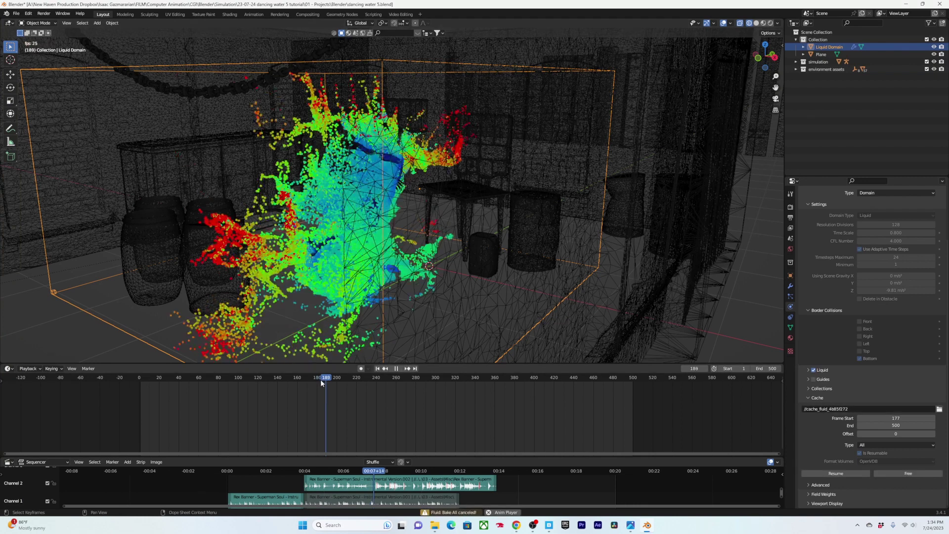
Replay the newly baked splash and examine the particles around frame 186
key("space")
left_click_drag(321, 379, 322, 380)
key("space")
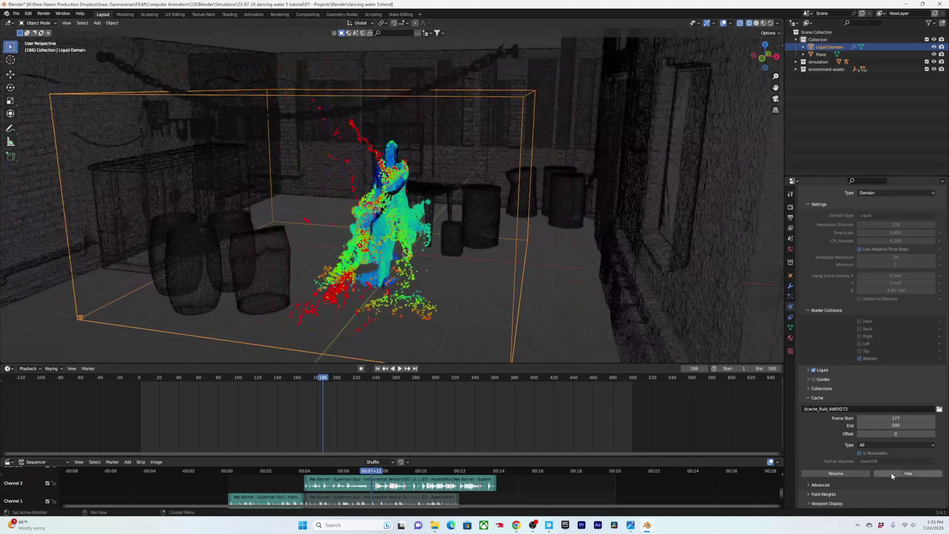
Free the domain's bake and set the character's Initial Velocity Source to 0.2
left_click(892, 474)
left_click(378, 173)
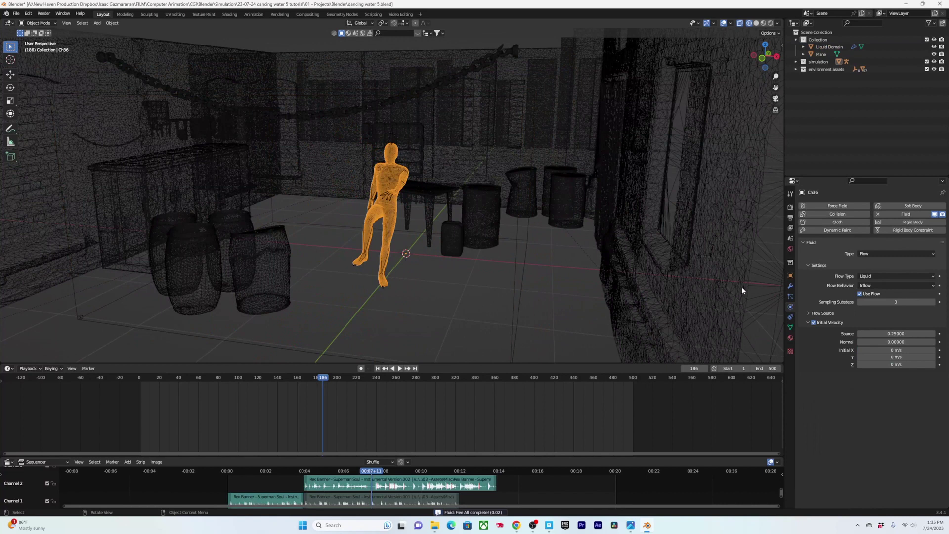
left_click(879, 334)
type("0.2")
key("Return")
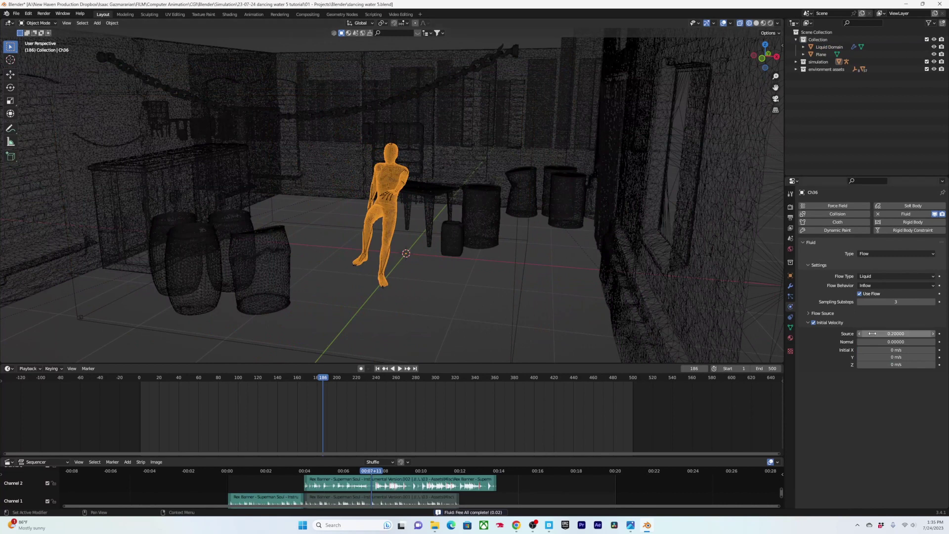
Select the liquid domain, save the file, bake the entire simulation and stop the bake around frame 230
left_click(523, 283)
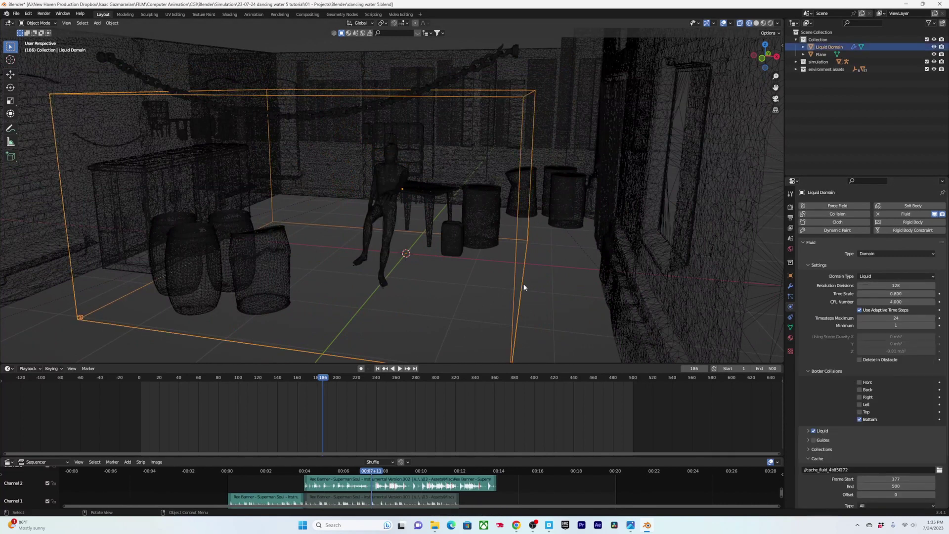
scroll(861, 334, "down", 3)
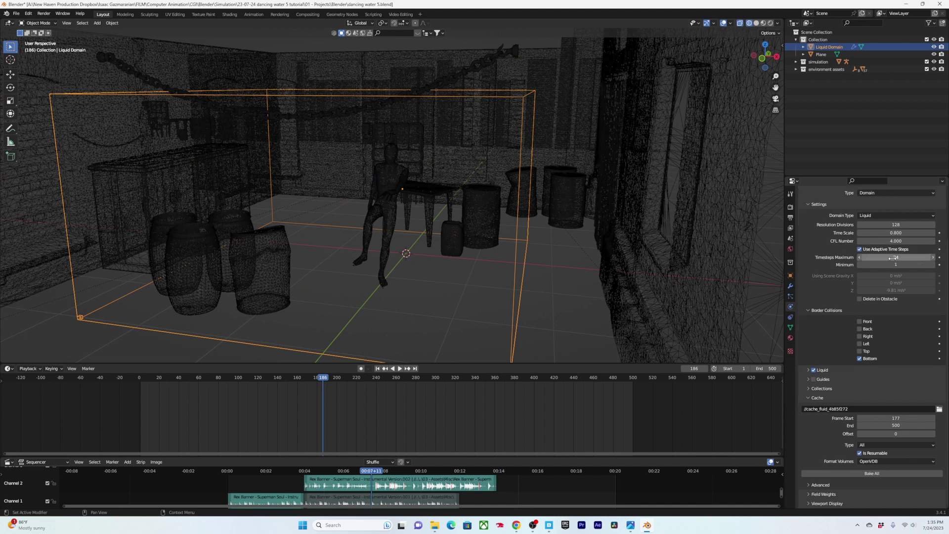
key("ctrl+s")
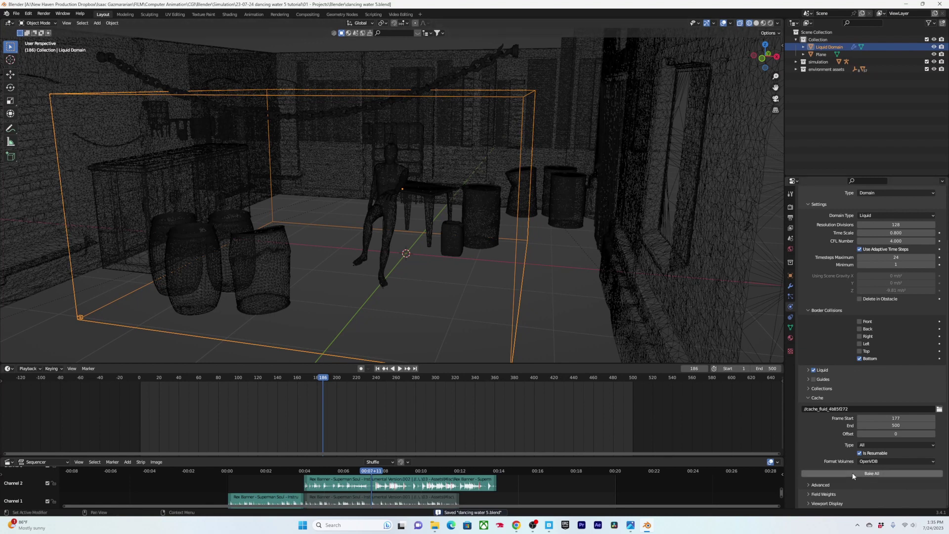
left_click(852, 473)
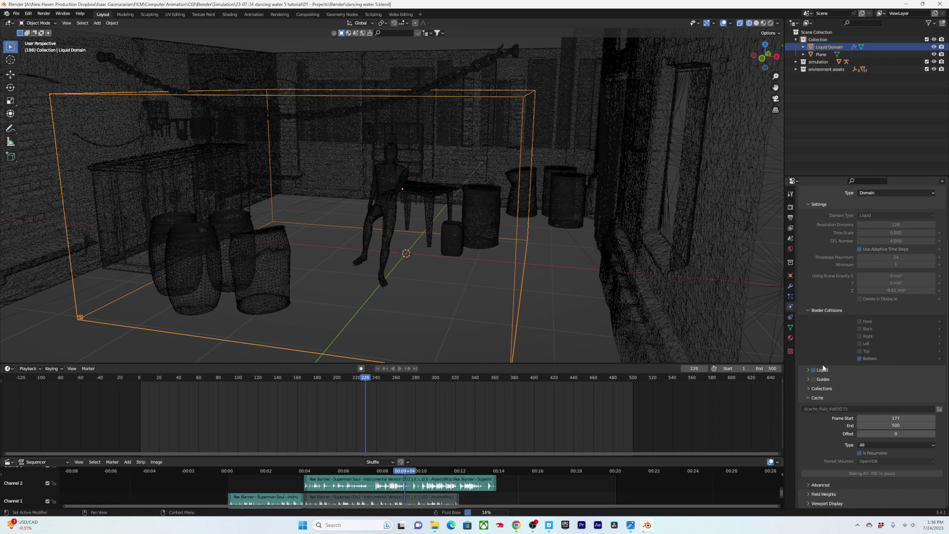
key("Escape")
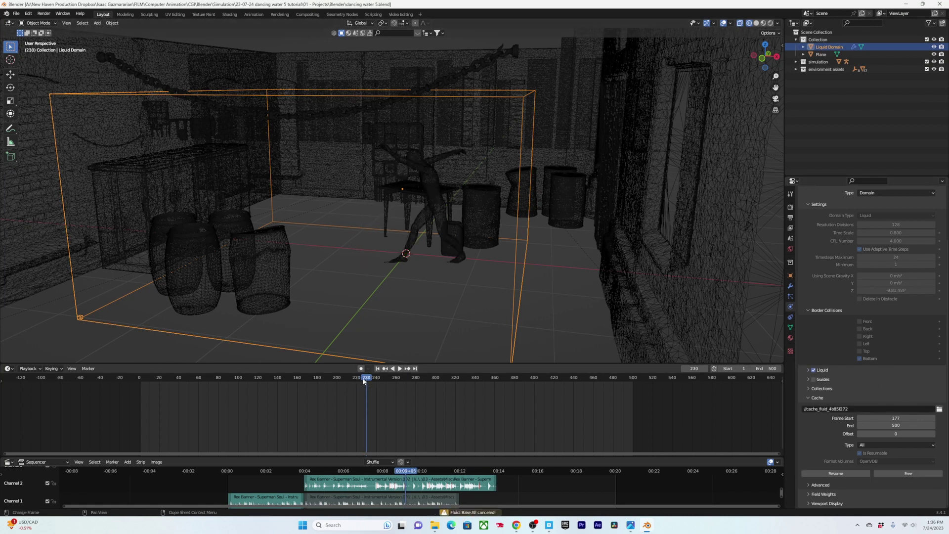
Play the new bake from about frame 177 and examine the splashes around the character from the front
left_click_drag(364, 381, 314, 381)
key("space")
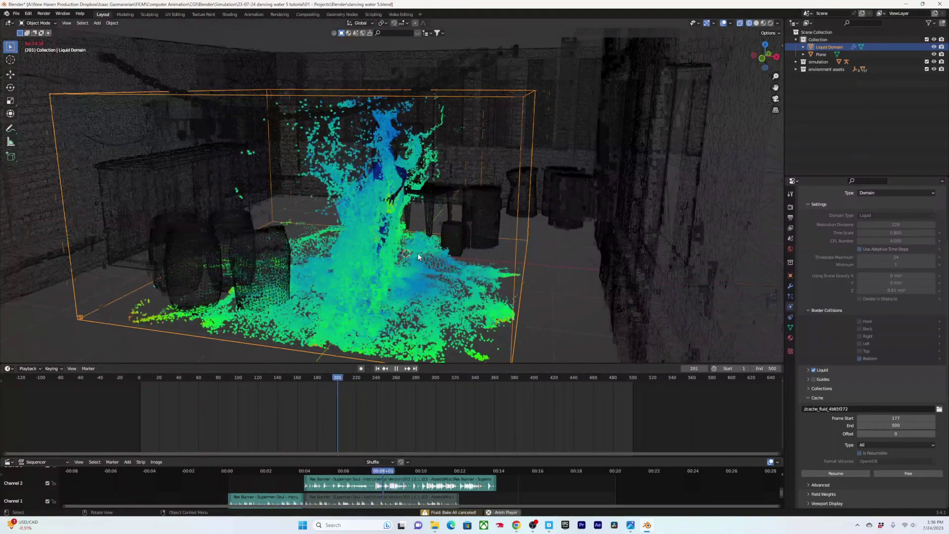
middle_click_drag(417, 257, 447, 251)
scroll(449, 249, "up", 2)
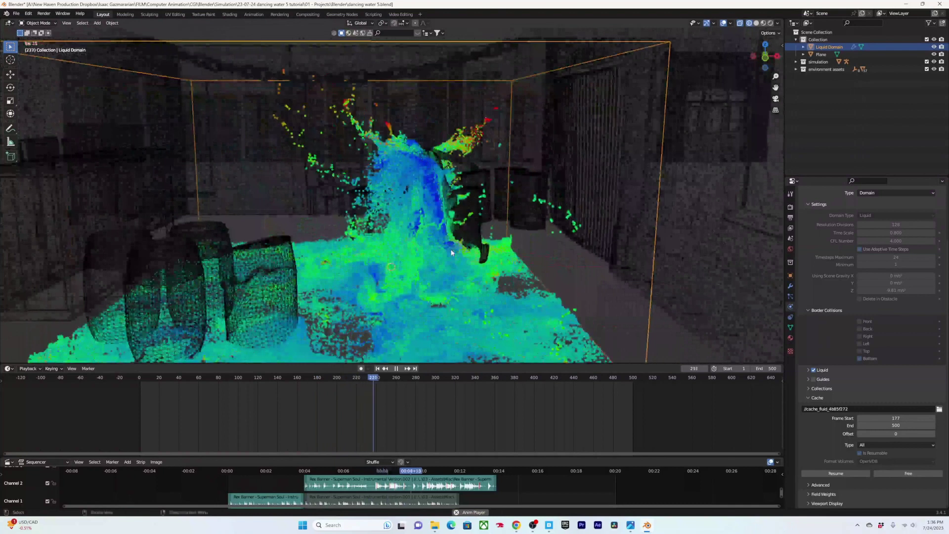
Scrub the bake back to frame 199, inspect the splash around the character, and stop the resumed bake
left_click_drag(368, 383, 336, 384)
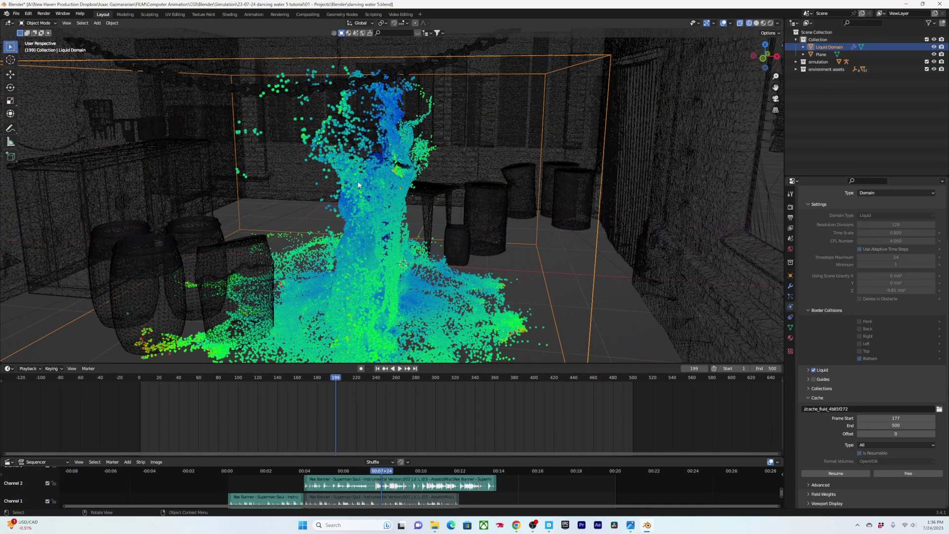
middle_click_drag(357, 181, 348, 139)
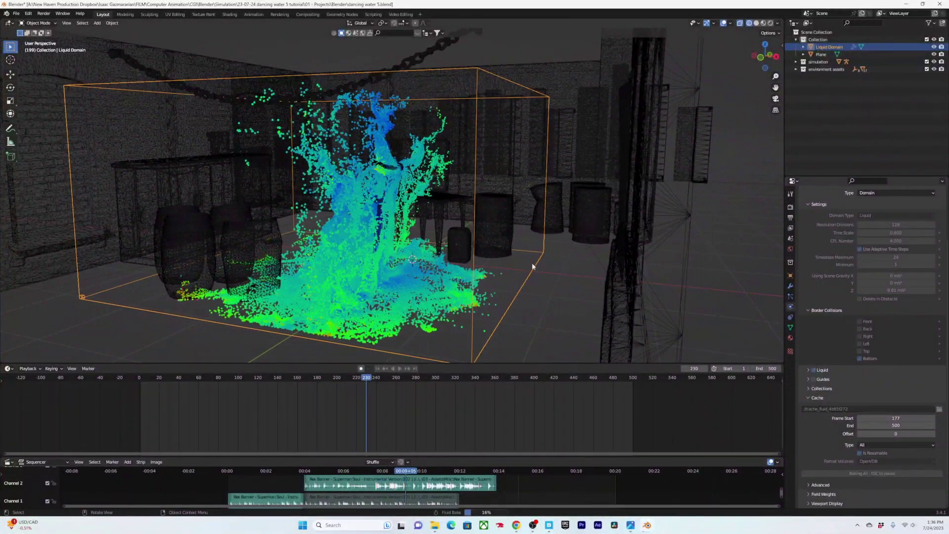
key("Escape")
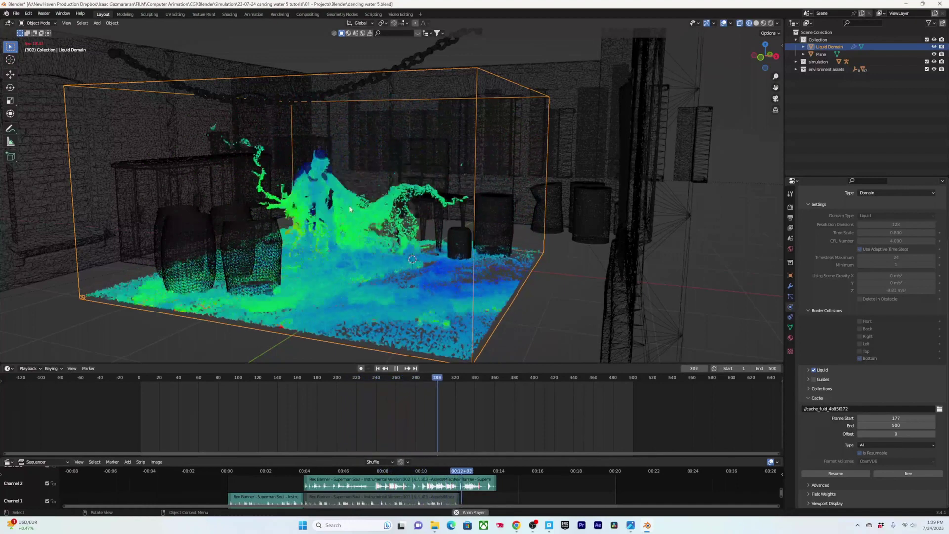
Play the extended bake between about frames 303 and 425, pausing to examine the splashes around the dancer from several angles
key("space")
middle_click_drag(353, 205, 373, 209)
scroll(373, 208, "up", 2)
scroll(373, 208, "up", 1)
key("space")
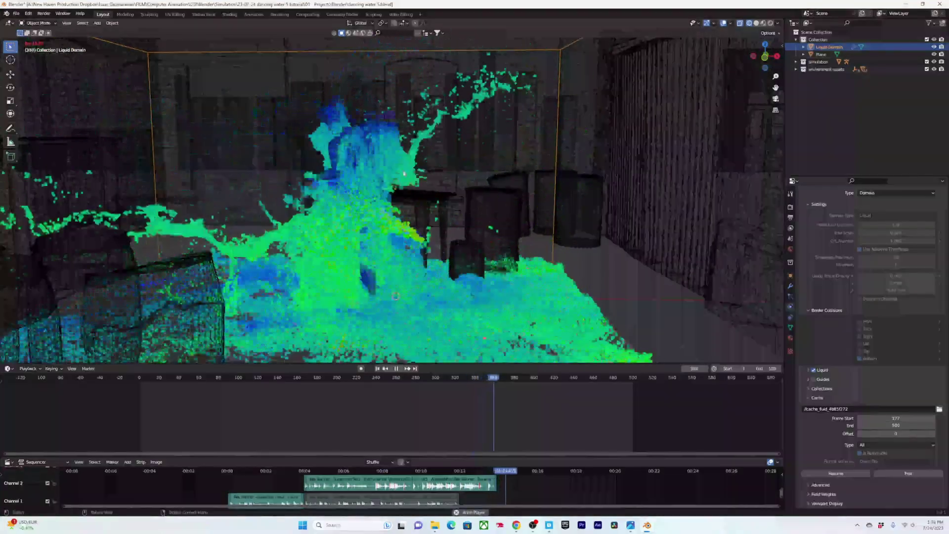
key("space")
mouse_move(436, 185)
middle_mouse_down()
mouse_move(519, 195)
mouse_move(370, 179)
mouse_move(426, 185)
middle_mouse_up()
key("space")
key("space")
scroll(374, 182, "down", 4)
scroll(374, 182, "up", 4)
key("space")
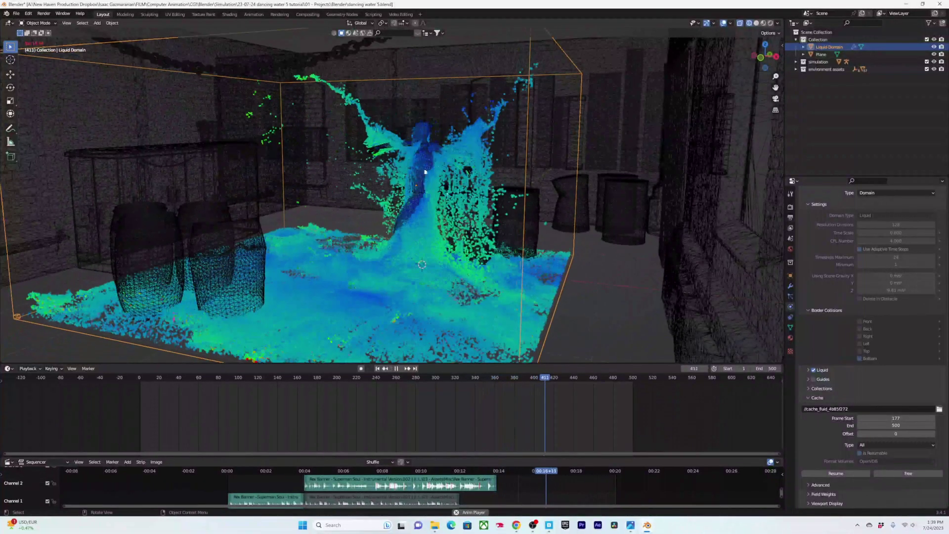
key("space")
key("space")
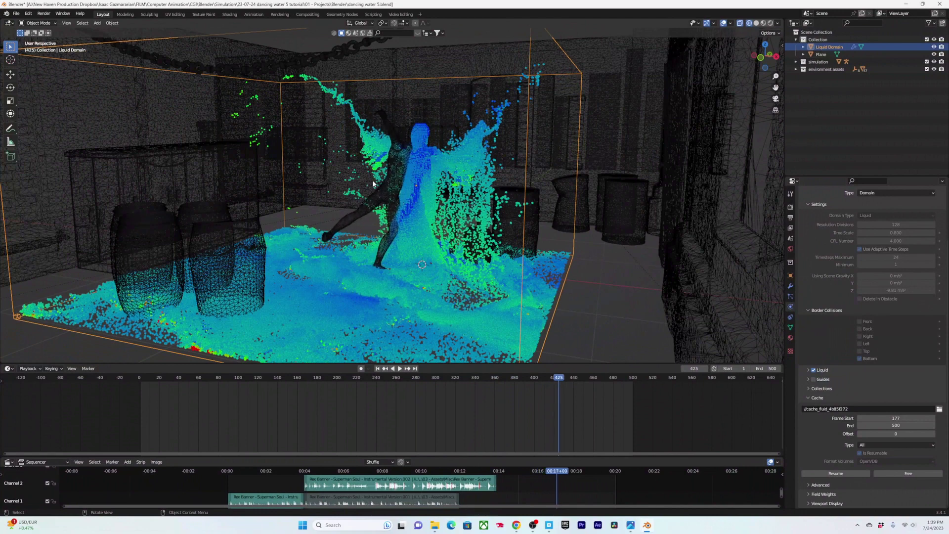
left_click_drag(568, 413, 501, 382)
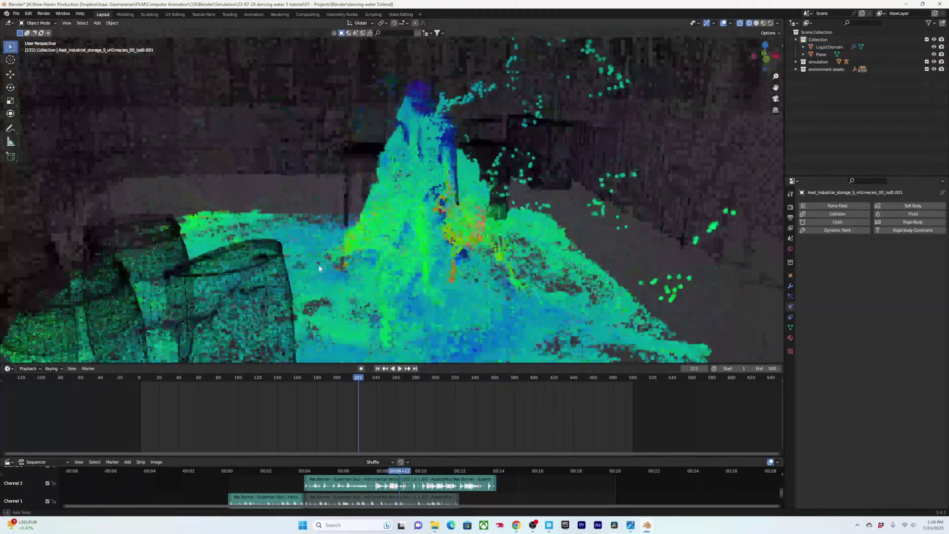
Examine the particles around the character at frame 222 and scrub back toward frame 194
middle_click_drag(297, 247, 372, 272)
scroll(316, 263, "down", 4)
scroll(372, 272, "up", 3)
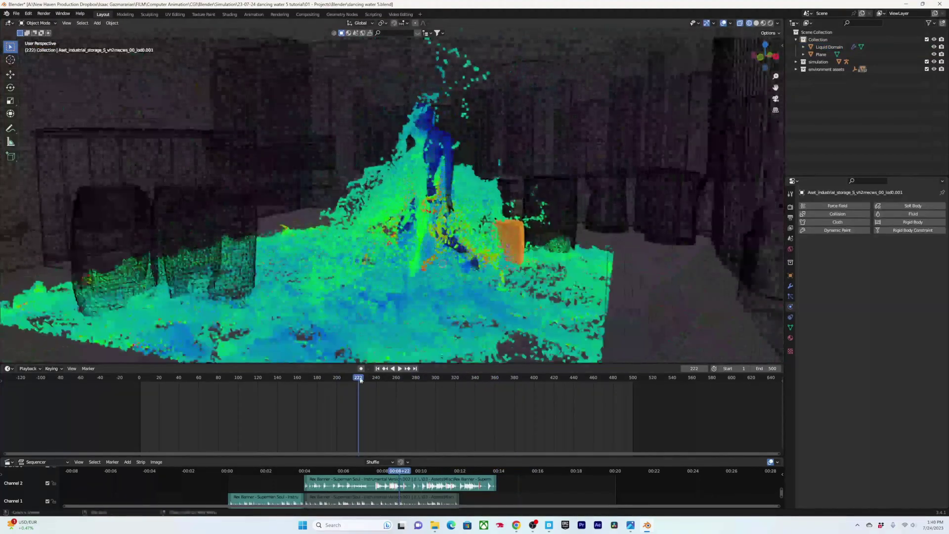
left_click_drag(358, 378, 327, 380)
Inspect from above how the particles spread toward the domain's edges at frames 194 and 223
middle_click_drag(342, 288, 380, 204)
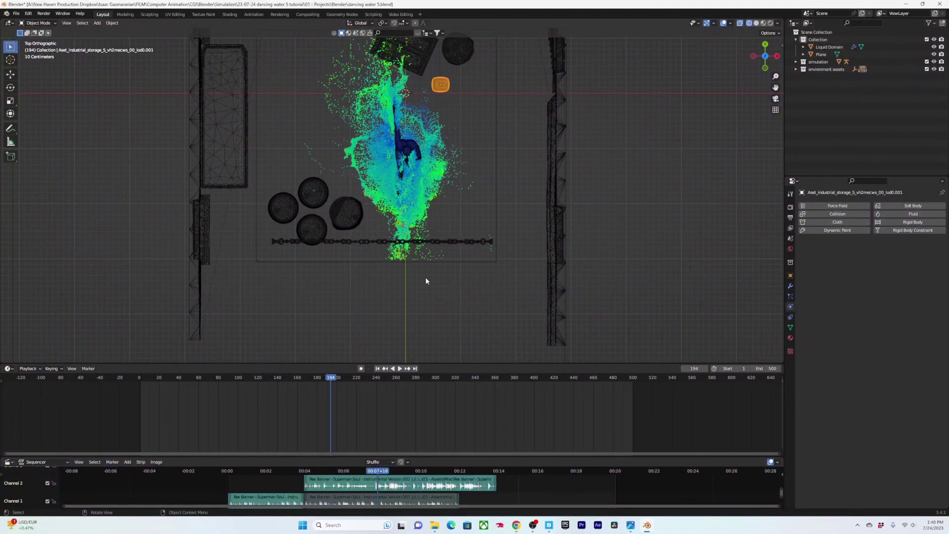
scroll(426, 281, "up", 4)
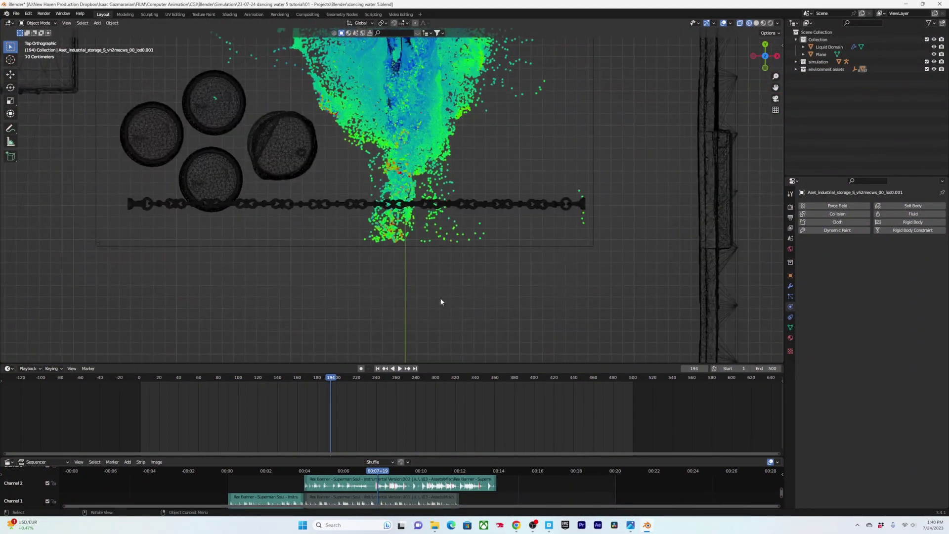
scroll(406, 241, "down", 3)
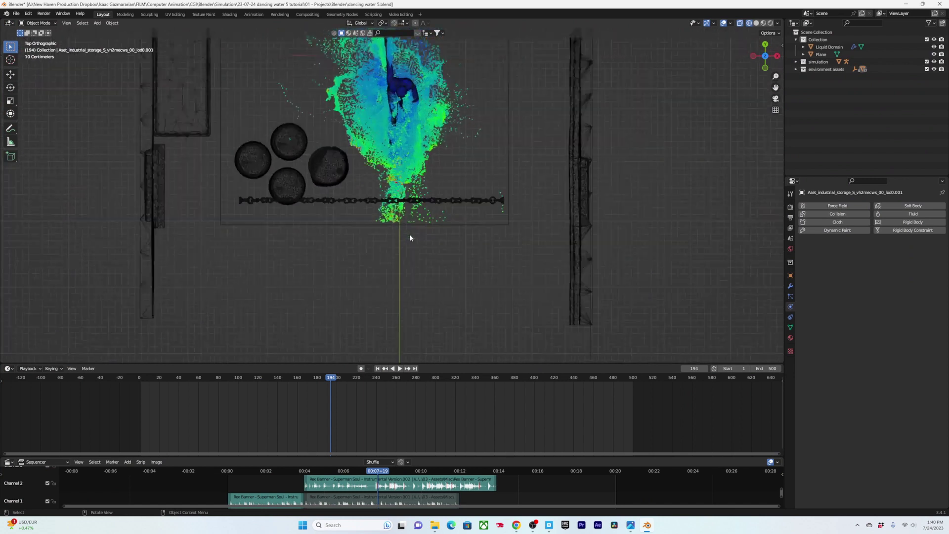
scroll(413, 238, "up", 3)
middle_click_drag(480, 273, 455, 361, "shift")
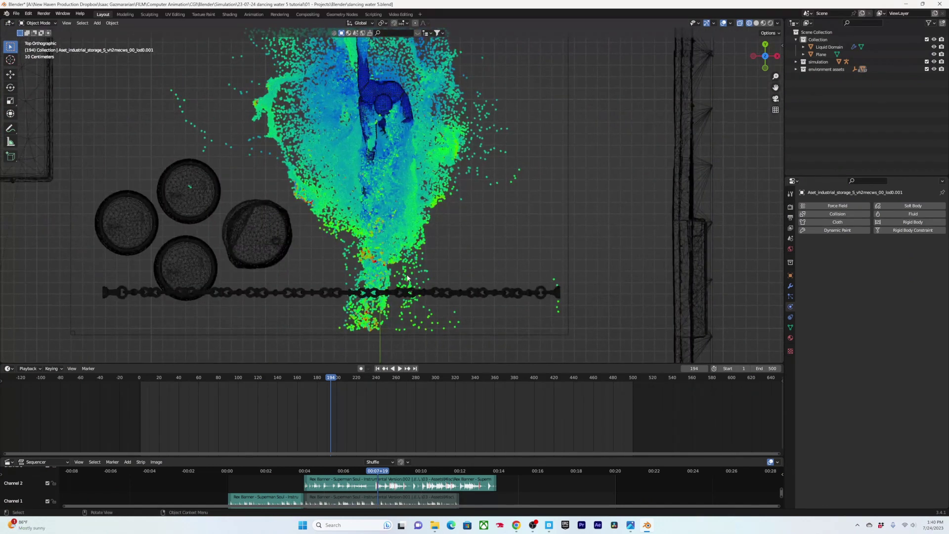
scroll(383, 173, "down", 4)
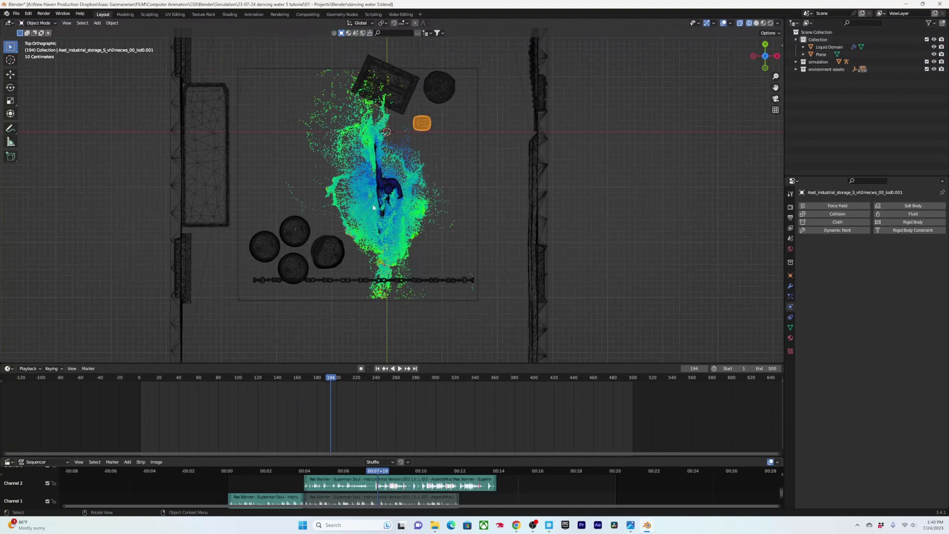
scroll(374, 208, "up", 1)
middle_click_drag(370, 205, 370, 187)
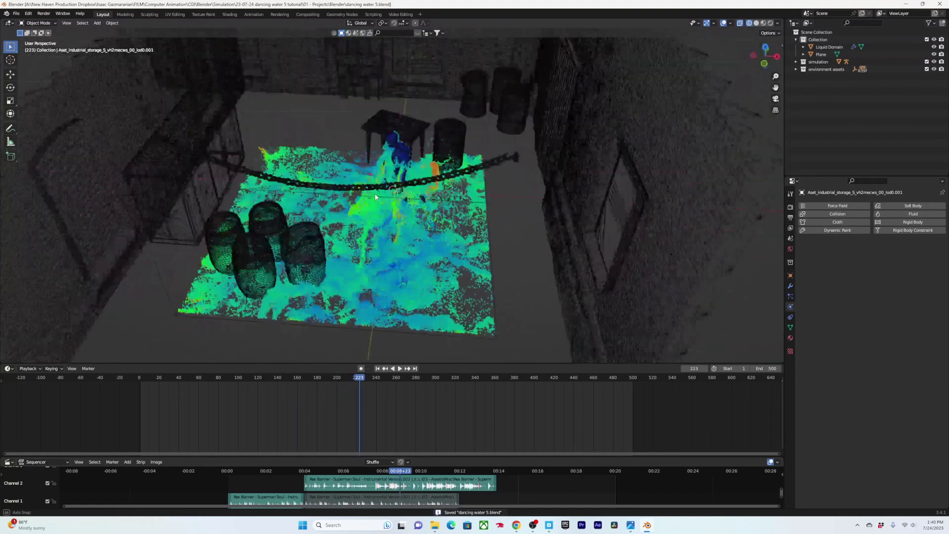
middle_click_drag(375, 193, 273, 169)
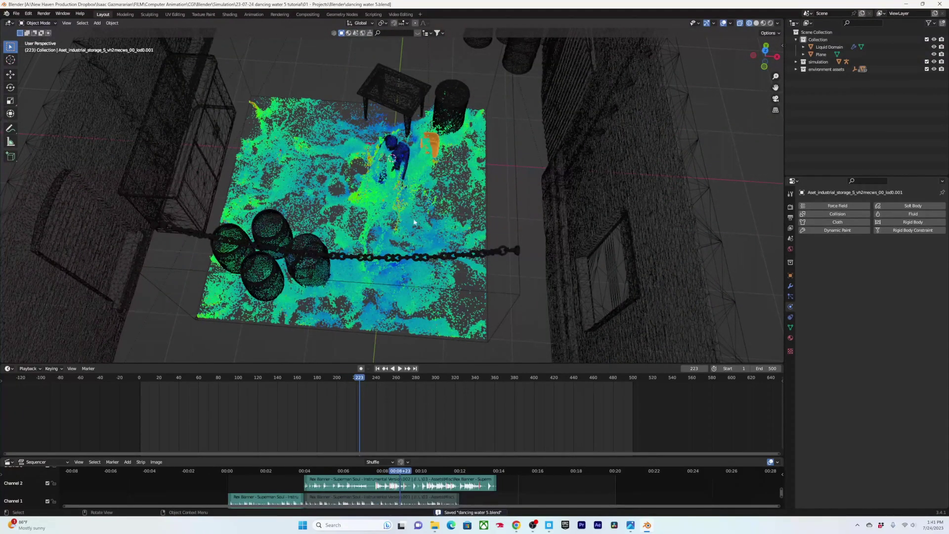
middle_click_drag(414, 222, 467, 222)
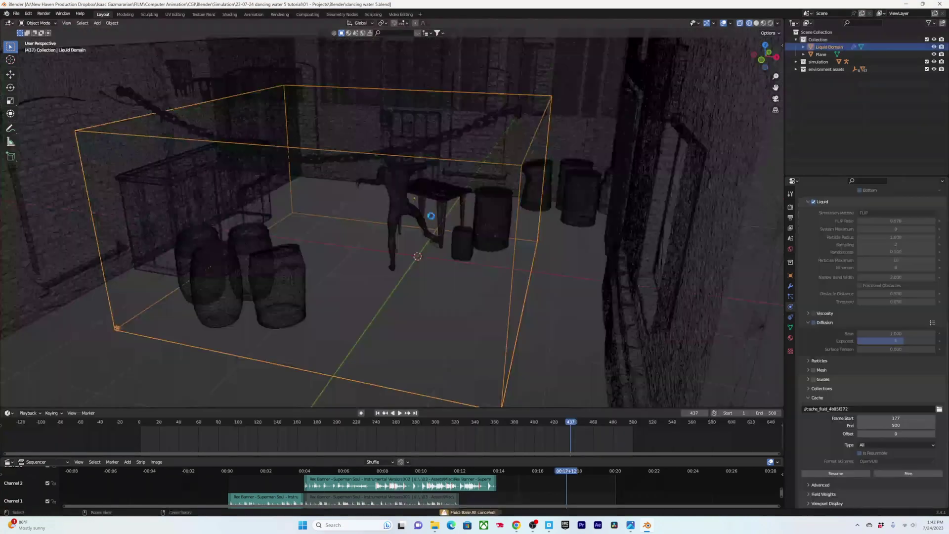
Save the file, replay the bake from about frame 387, and return to frame 387
key("ctrl+s")
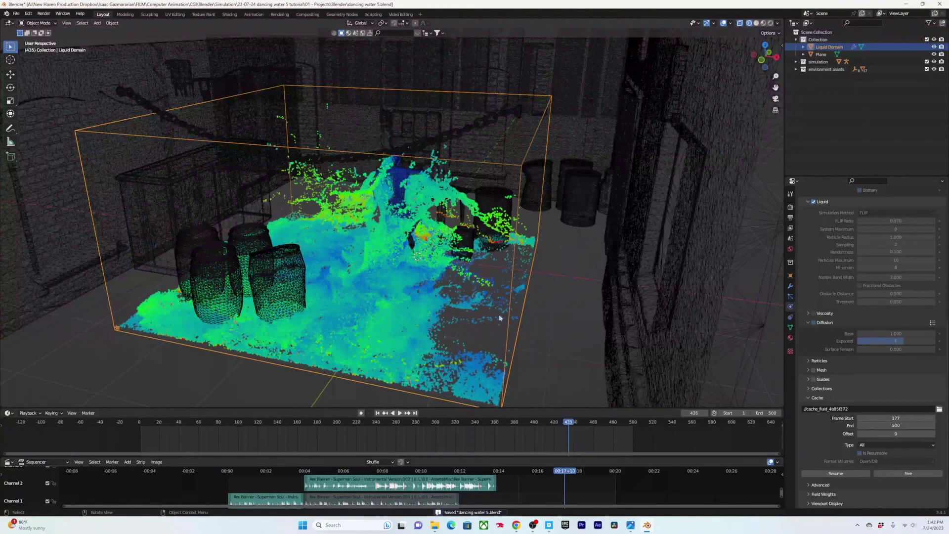
left_click(520, 427)
key("space")
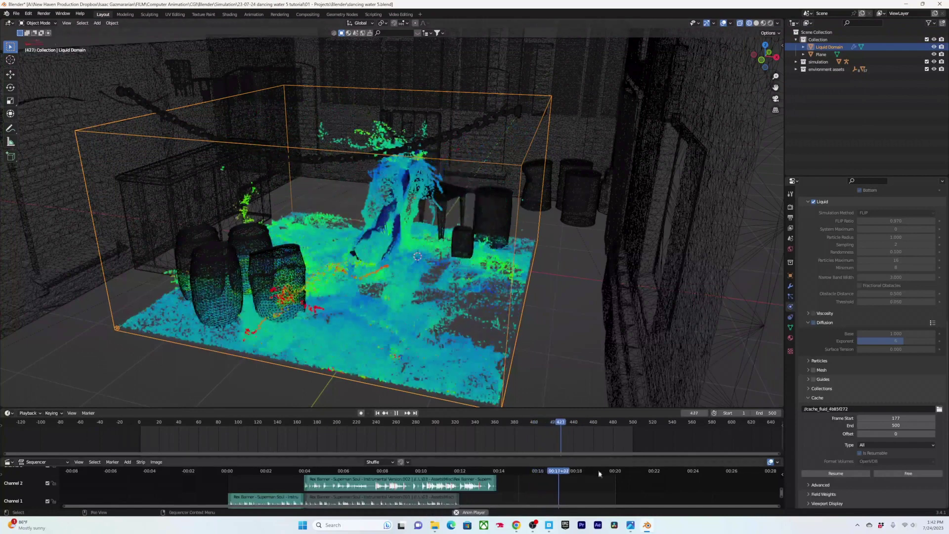
key("space")
left_click(523, 425)
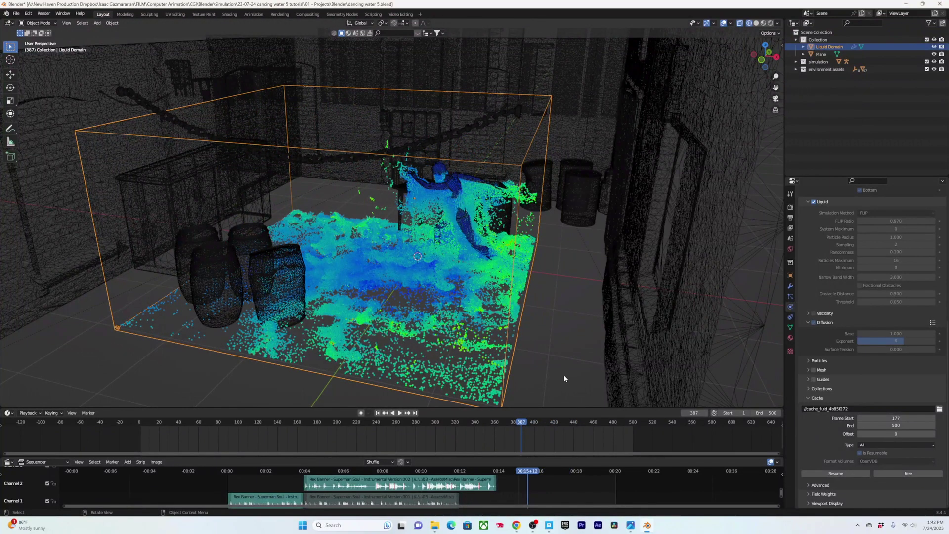
Look up the scene's frame rate in the output settings and select the music strip on Channel 2
left_click(791, 218)
left_click(791, 208)
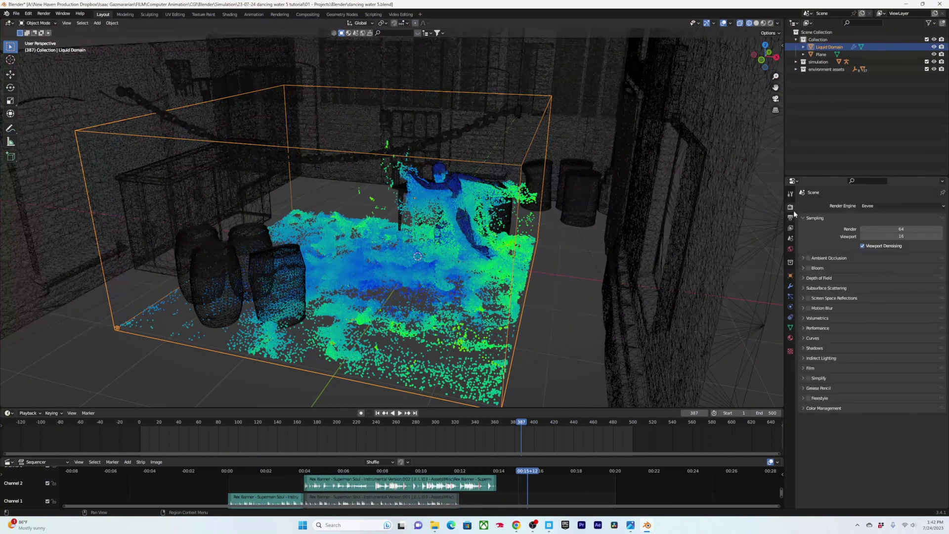
left_click(790, 238)
left_click(790, 249)
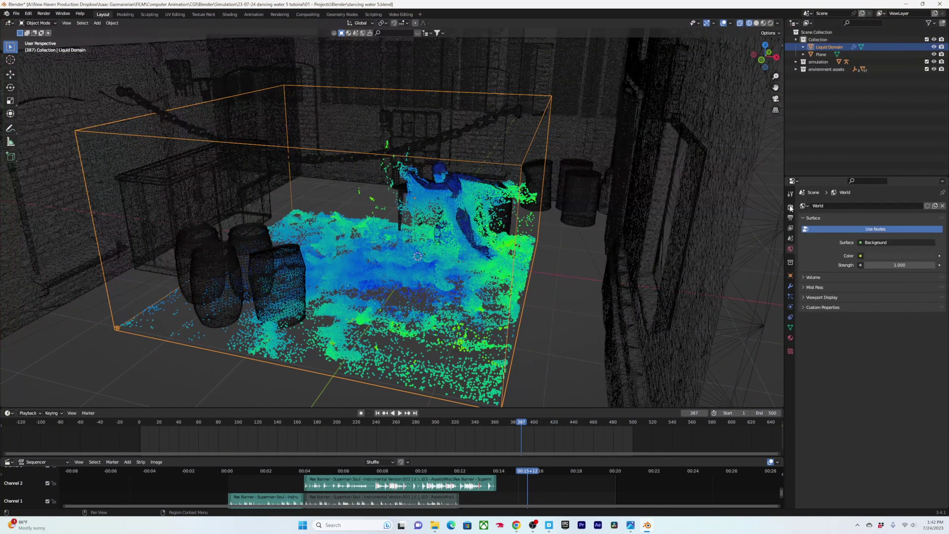
left_click(791, 207)
left_click(791, 218)
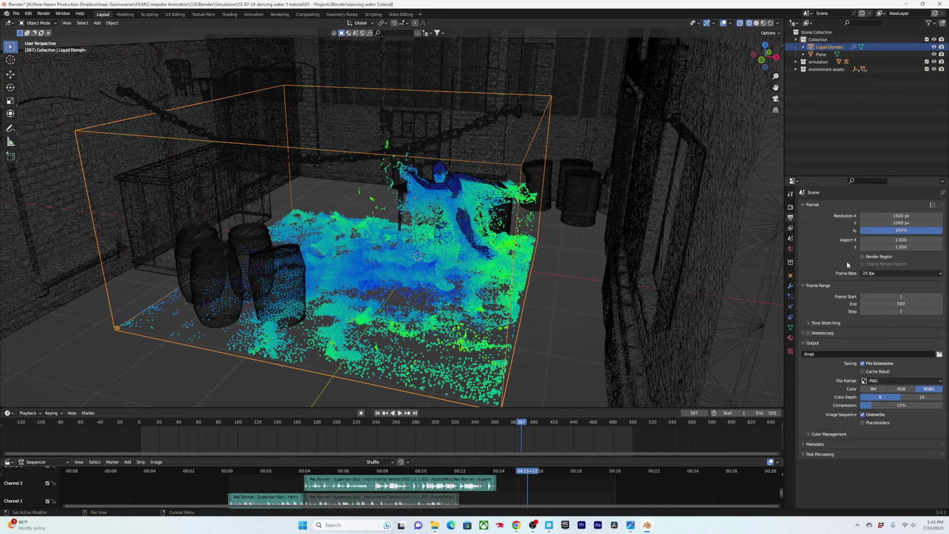
left_click(875, 275)
left_click(455, 488)
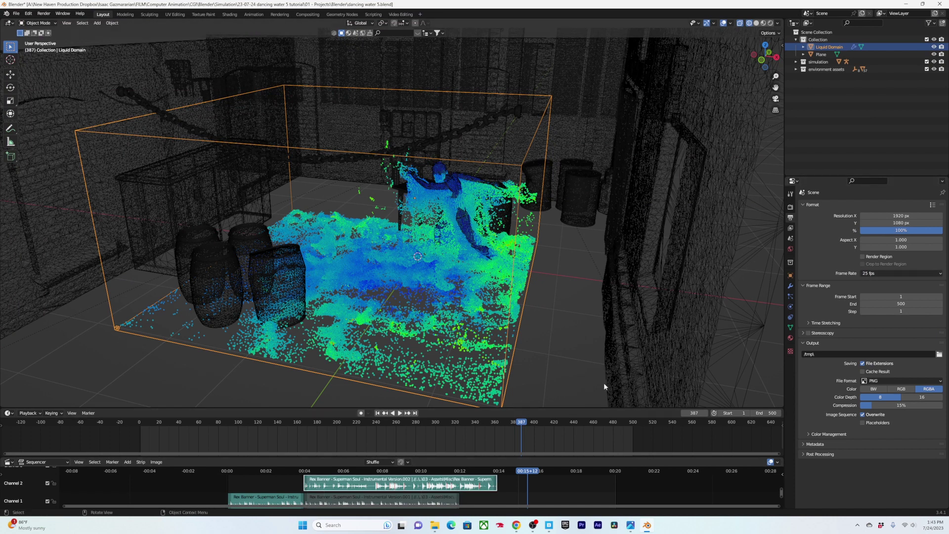
Inspect the splash at frame 387 up close, save the file, and resume the liquid domain's bake
middle_click_drag(434, 280, 430, 228)
scroll(441, 229, "up", 3)
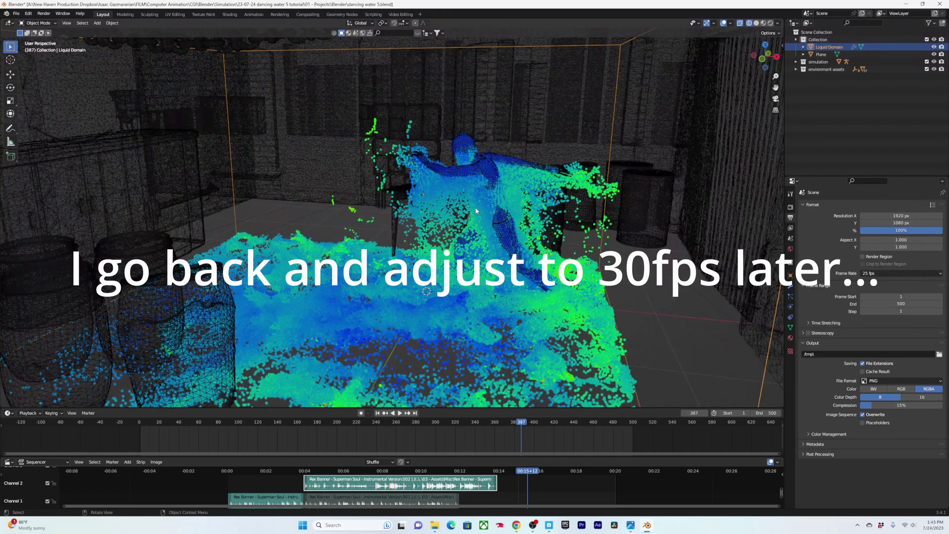
key("ctrl+s")
middle_click_drag(475, 207, 434, 176)
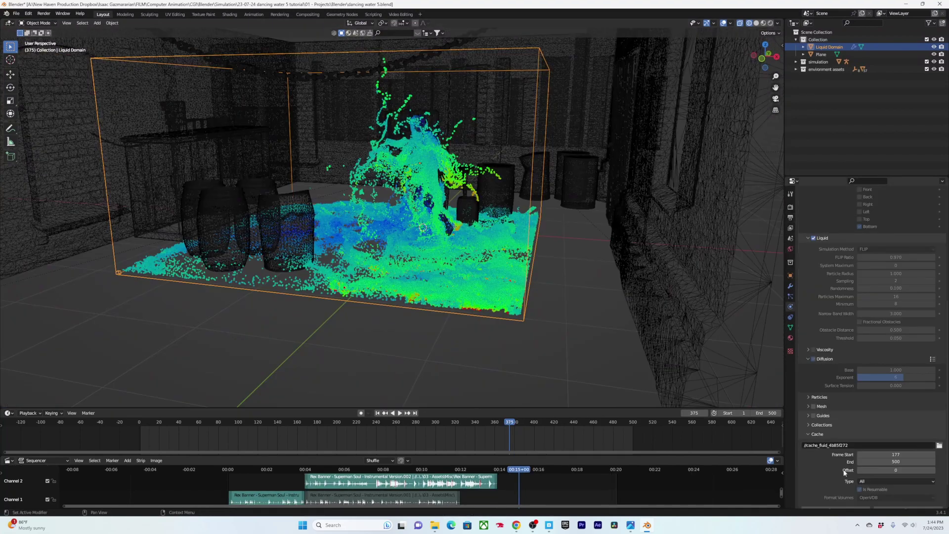
scroll(844, 472, "down", 3)
left_click(840, 473)
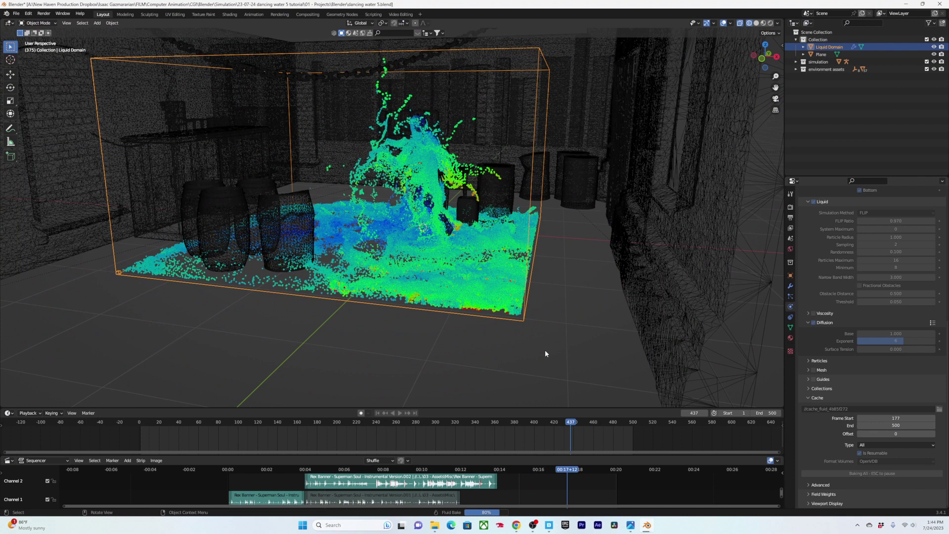
Play the longer bake around frame 460, save the file, and examine the water on the dancer at frame 463 up close
left_click_drag(297, 470, 271, 470)
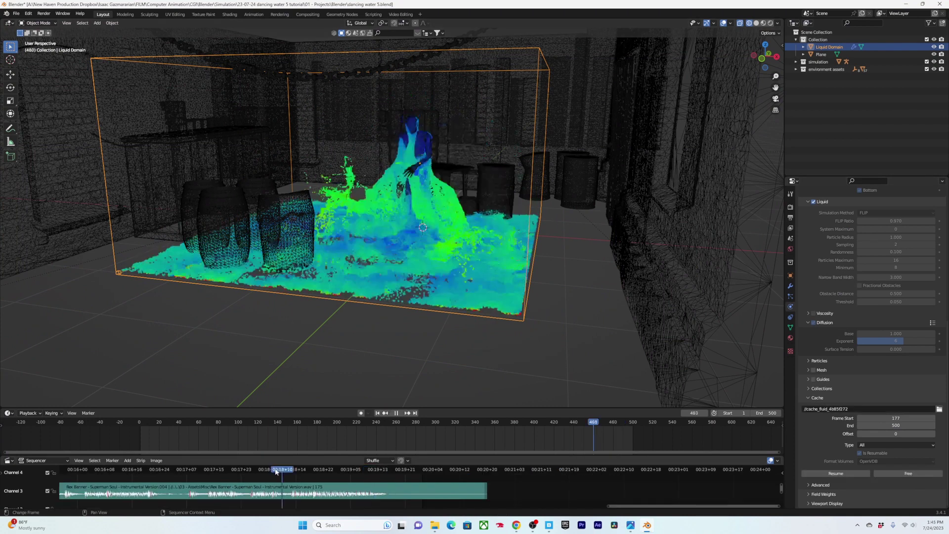
key("space")
key("space")
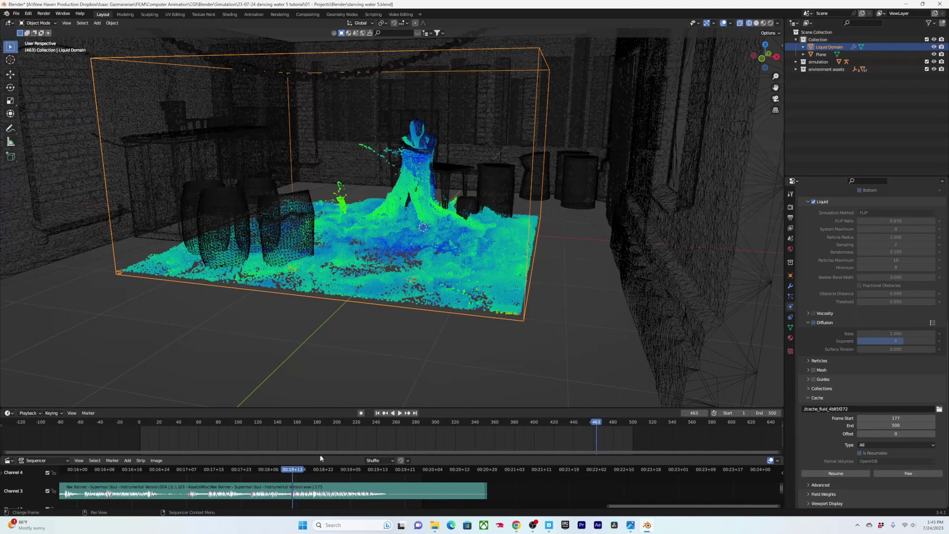
key("ctrl+s")
scroll(429, 250, "down", 1)
scroll(430, 233, "up", 5)
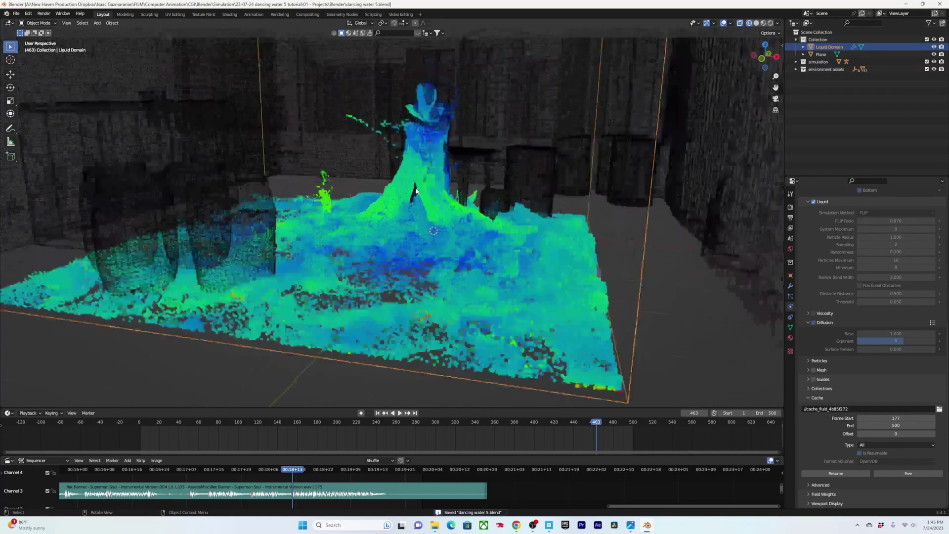
middle_click_drag(428, 126, 414, 185, "shift")
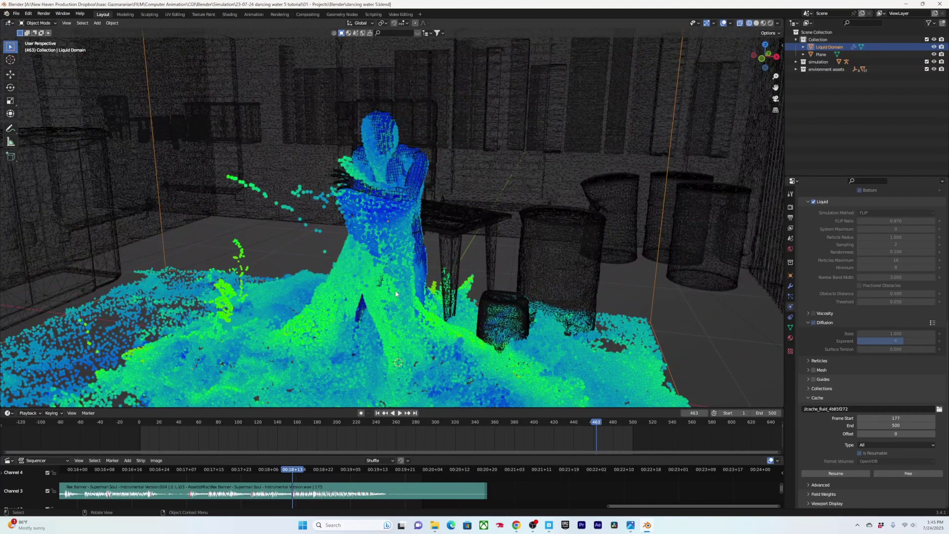
Select the dancing character's mesh to show its fluid flow settings
left_click(415, 197)
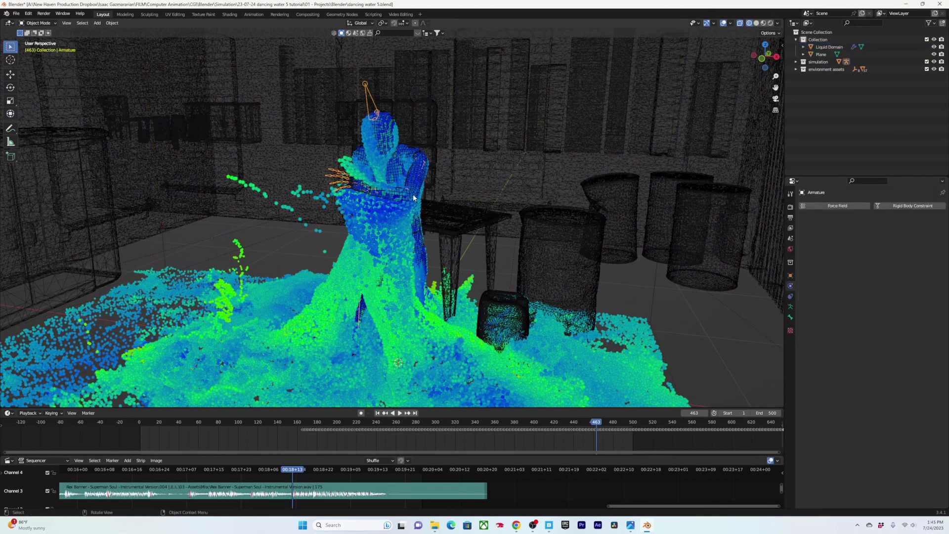
left_click(413, 194)
left_click(413, 197)
left_click(416, 196)
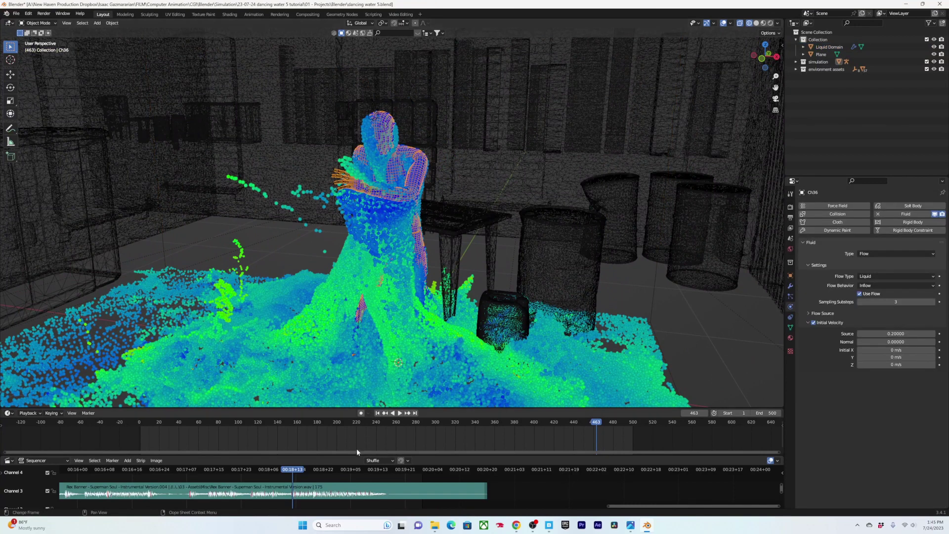
Save the file and play the simulation from about frame 463 against the music strip
left_click_drag(284, 473, 147, 473)
key("space")
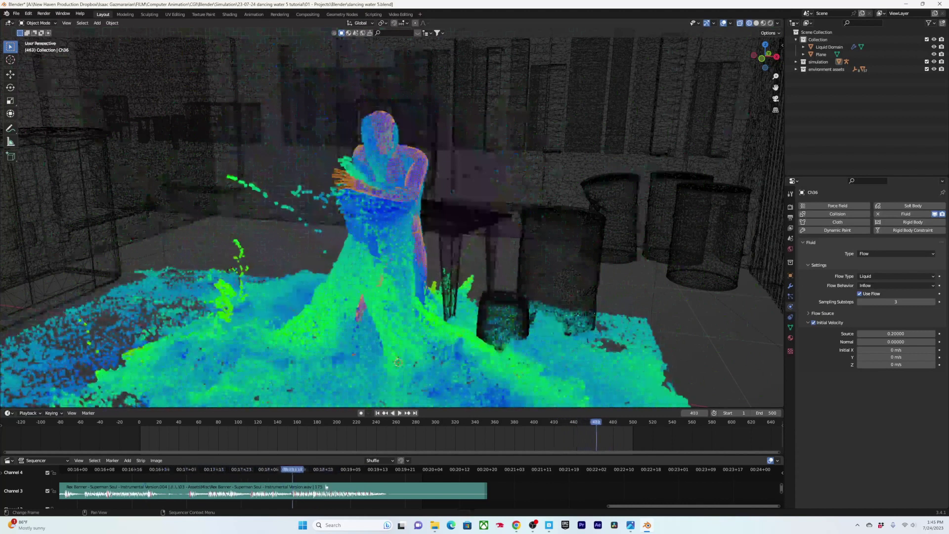
key("ctrl+s")
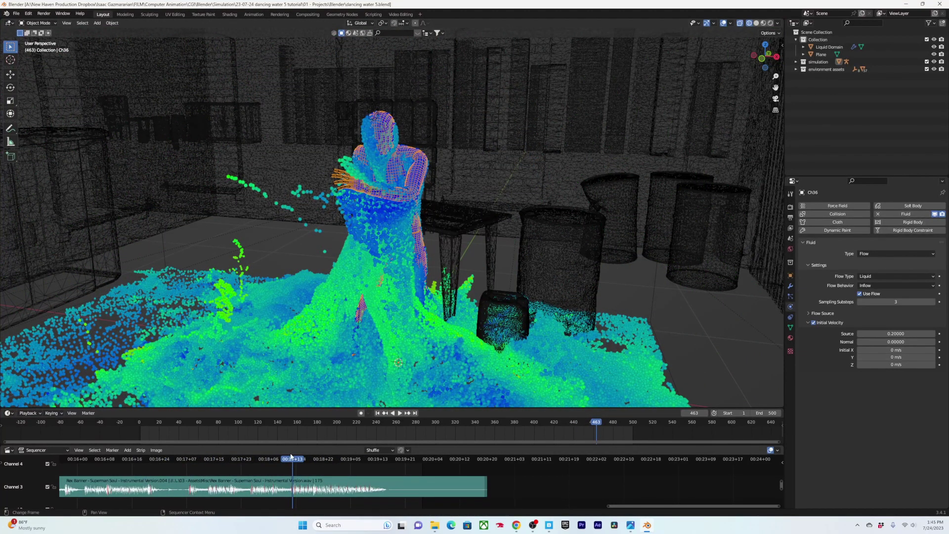
key("space")
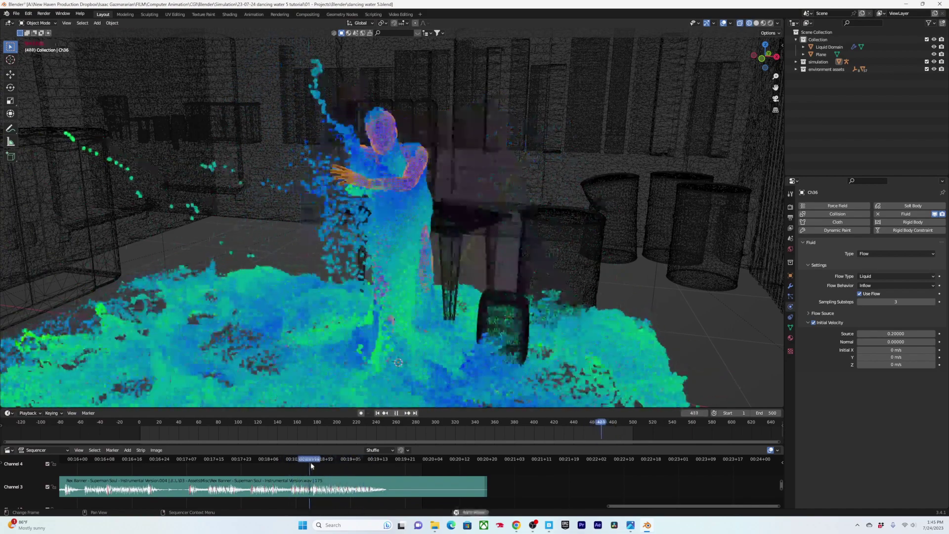
Stop playback at frame 479, save the file, and keyframe the character's Use Flow on there and off at frame 480
key("space")
key("ctrl+s")
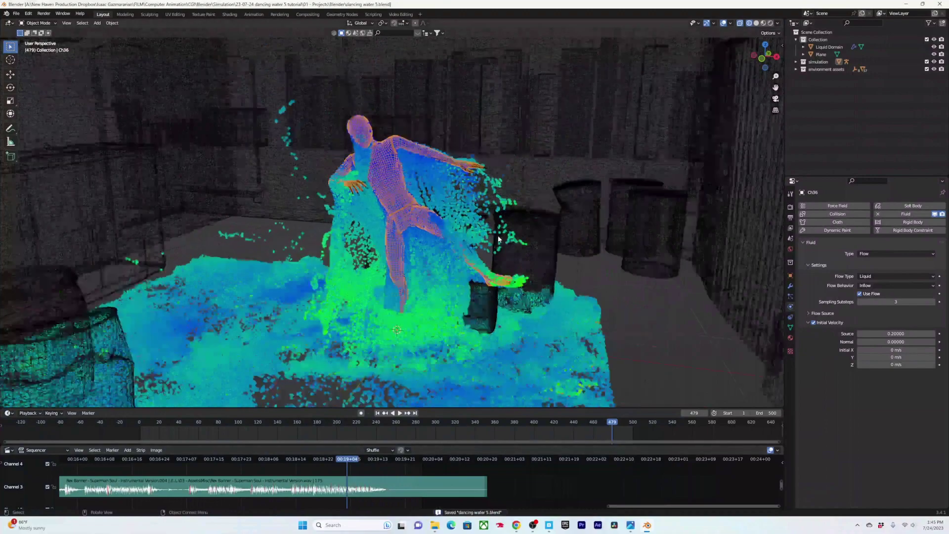
scroll(498, 238, "up", 2)
middle_click_drag(475, 236, 568, 243)
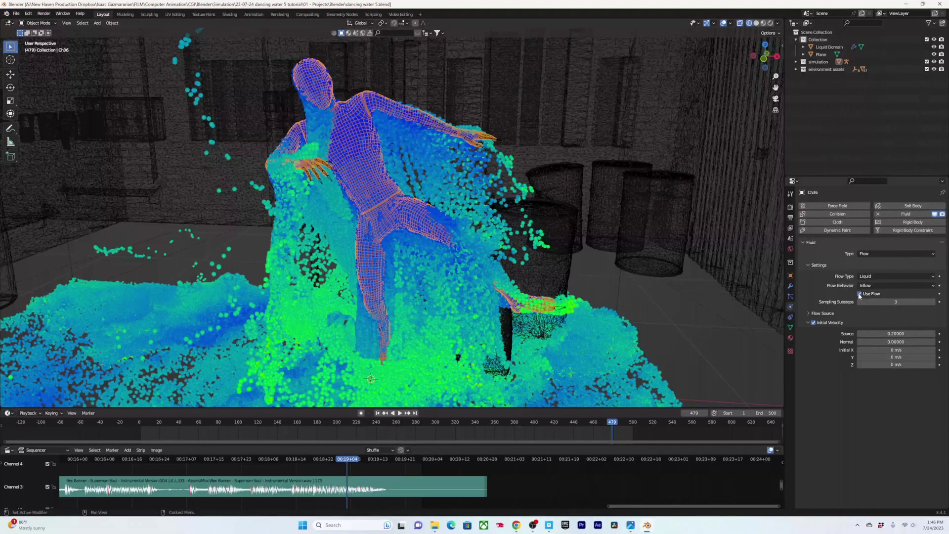
left_click(939, 294)
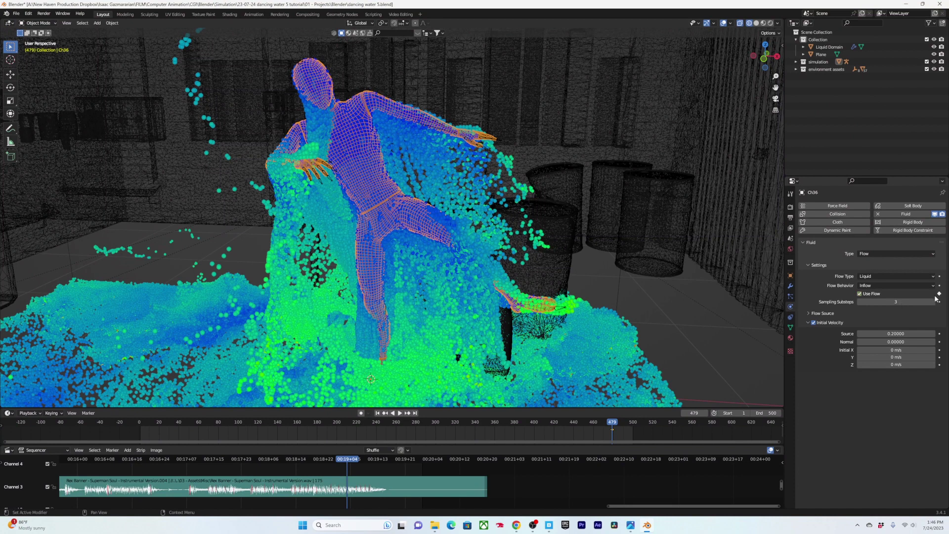
key("Right")
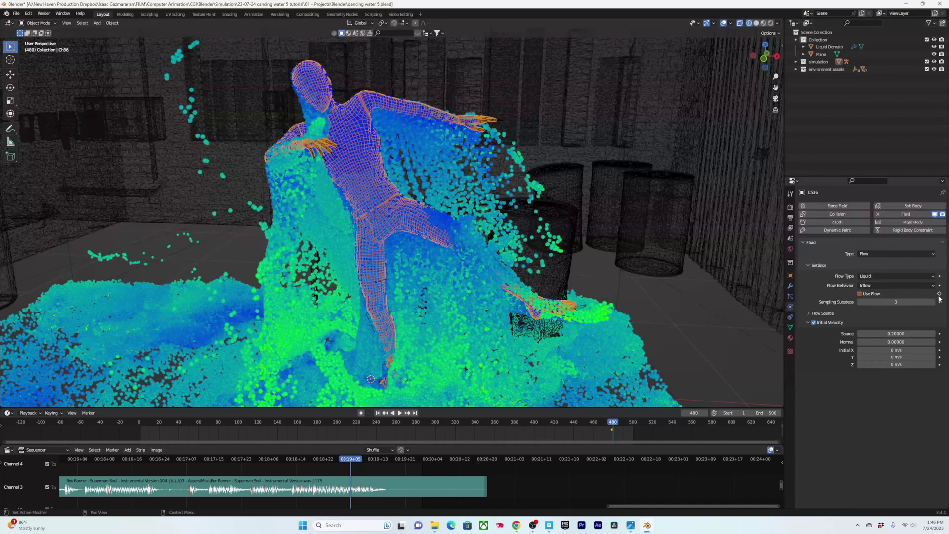
Step back and forth through the frames after 480 and play them to review the water around the dancer
scroll(411, 226, "down", 4)
key("Right")
key("Right")
key("Right")
key("Right")
key("Right")
key("Right")
key("Right")
key("Right")
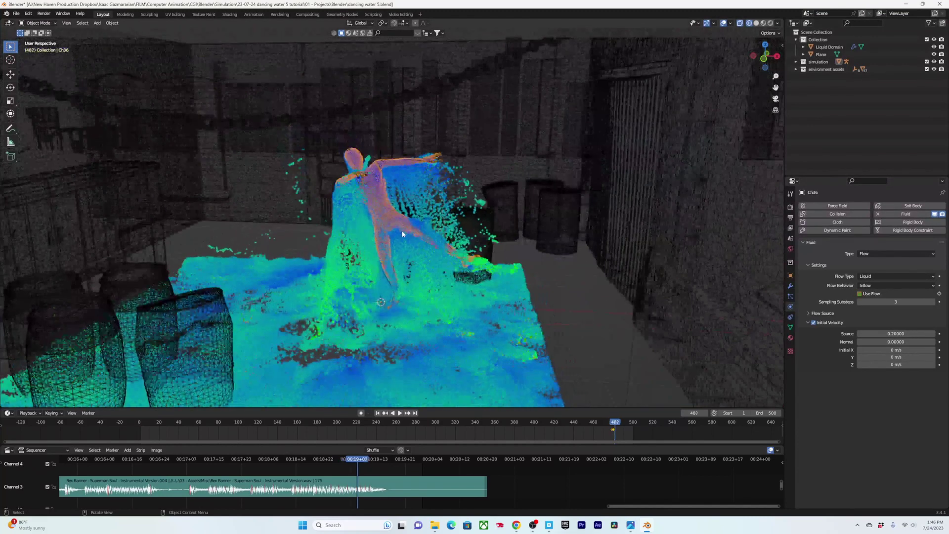
key("Left")
key("Left")
key("Left")
key("Left")
key("Left")
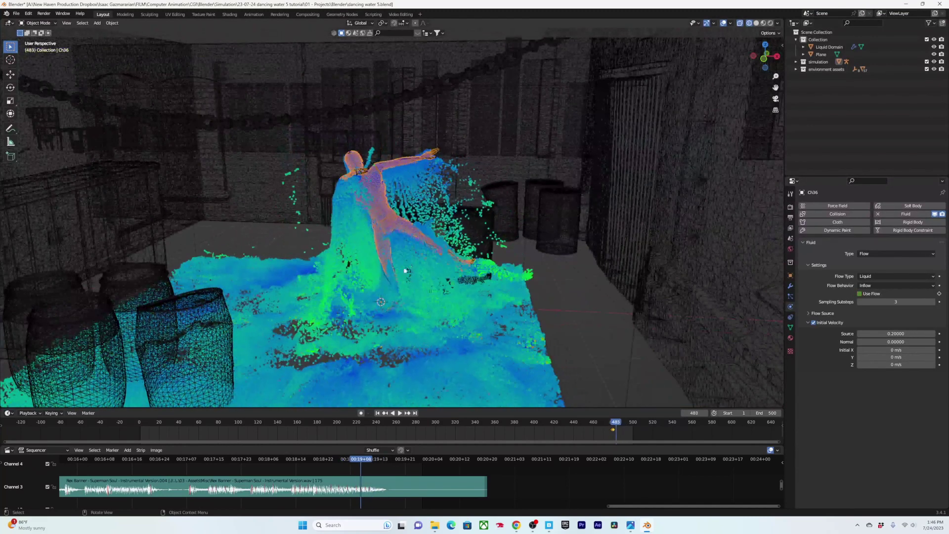
key("space")
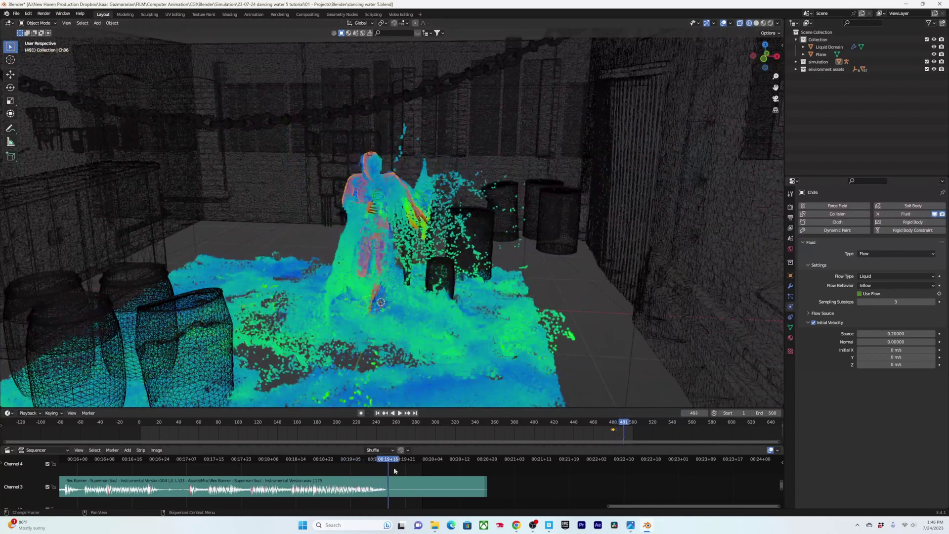
Scrub to frame 532 past the end of the music strip, save the file, and set the scene's end frame to 530
left_click_drag(407, 461, 529, 461)
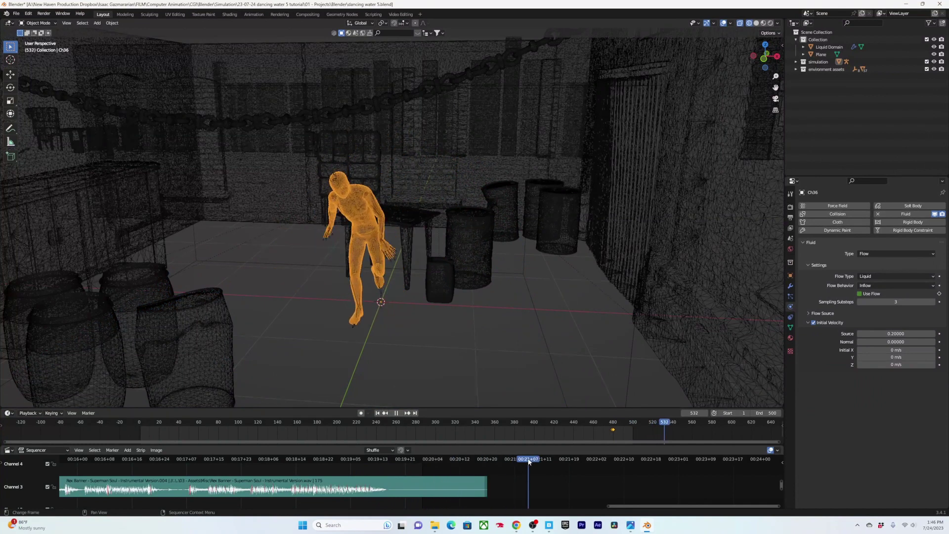
key("ctrl+s")
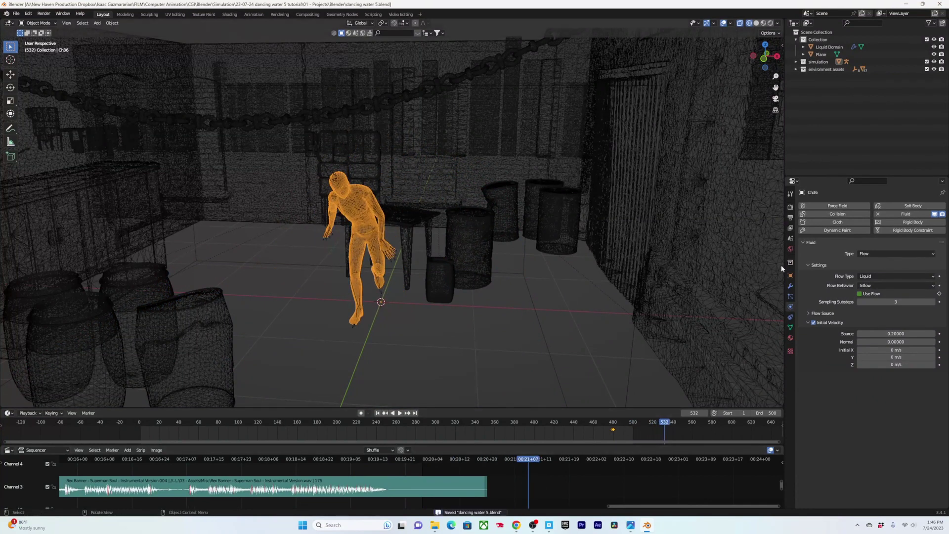
left_click(791, 218)
left_click_drag(884, 303, 917, 303)
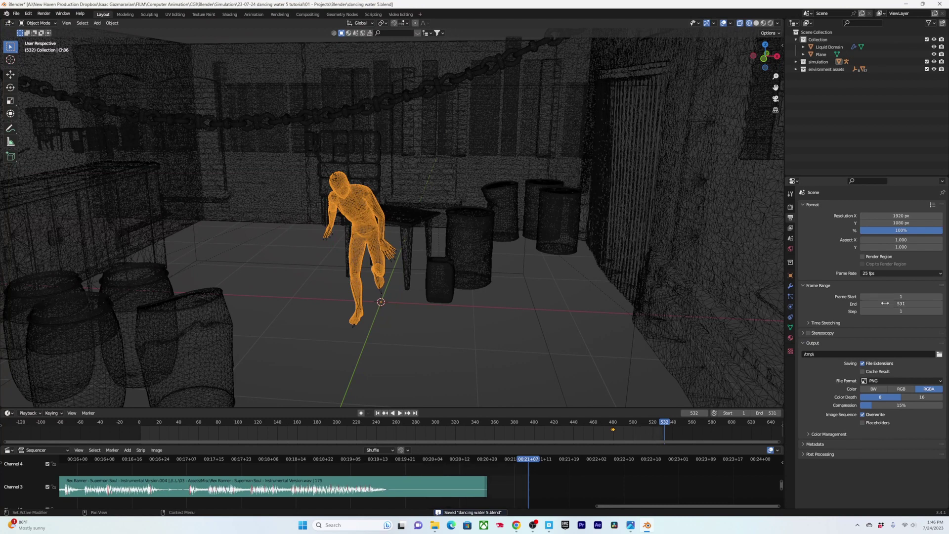
left_click(903, 305)
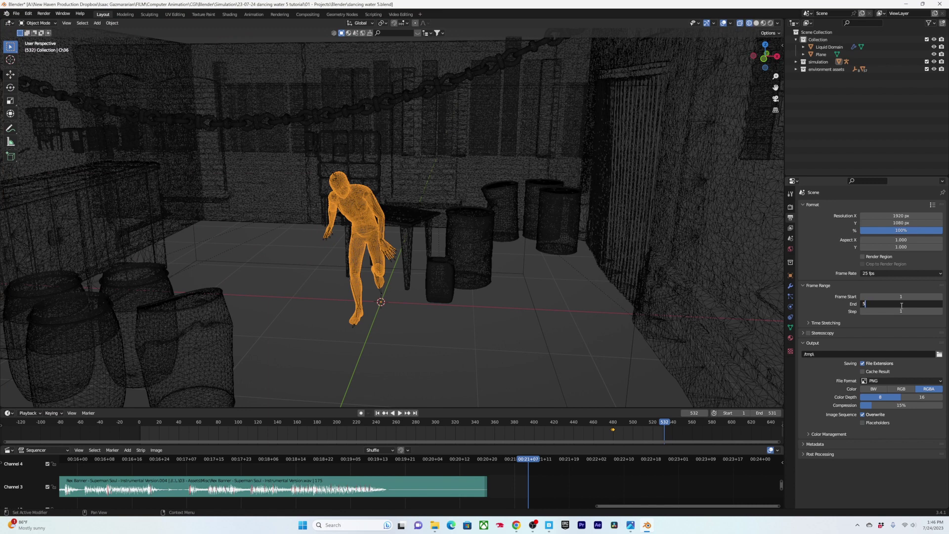
key("Return")
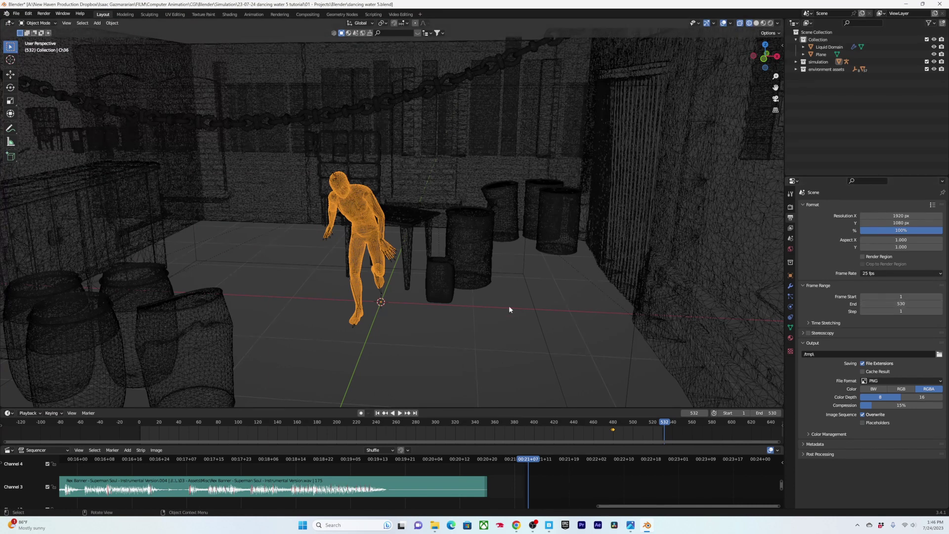
Set the liquid domain's cache end frame to 530 and save the file
left_click(545, 345)
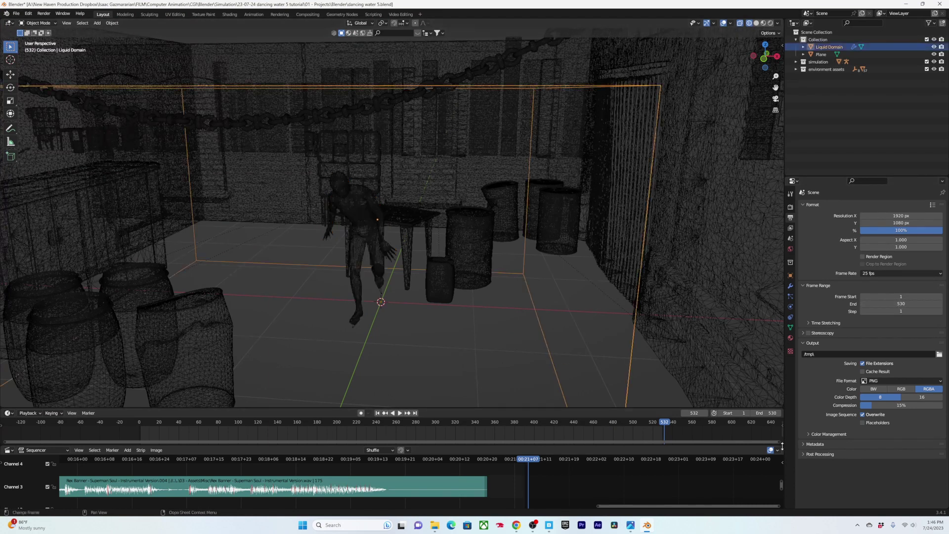
left_click(790, 295)
left_click(790, 307)
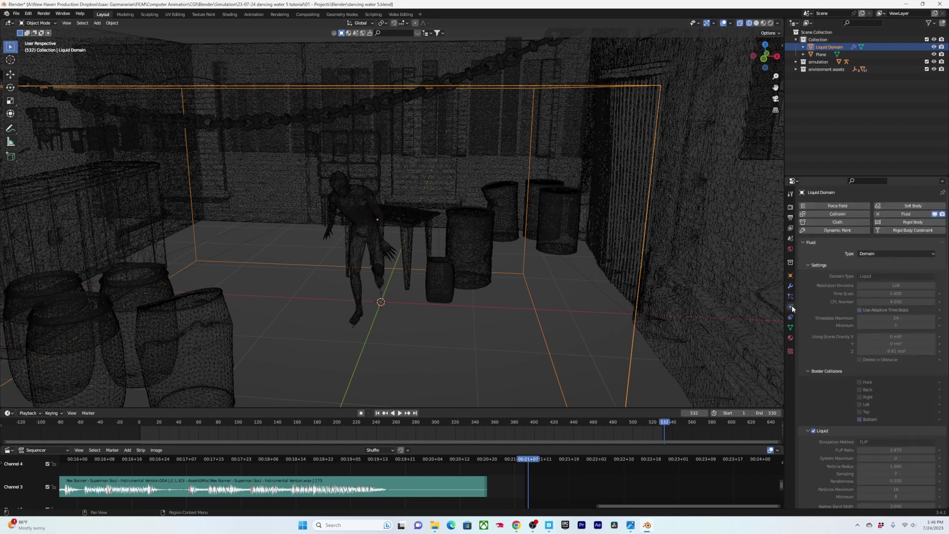
scroll(839, 483, "down", 6)
scroll(839, 482, "down", 5)
double_click(895, 425)
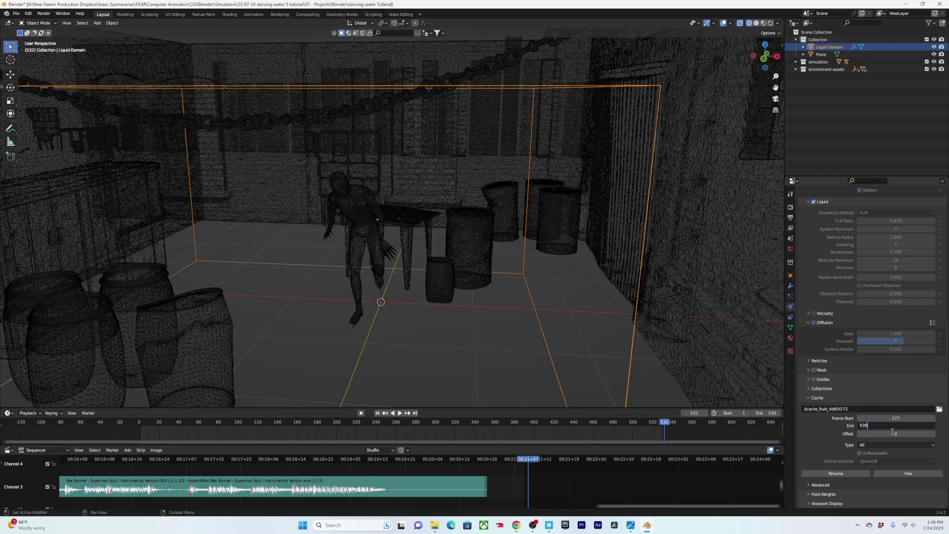
key("Return")
key("ctrl+s")
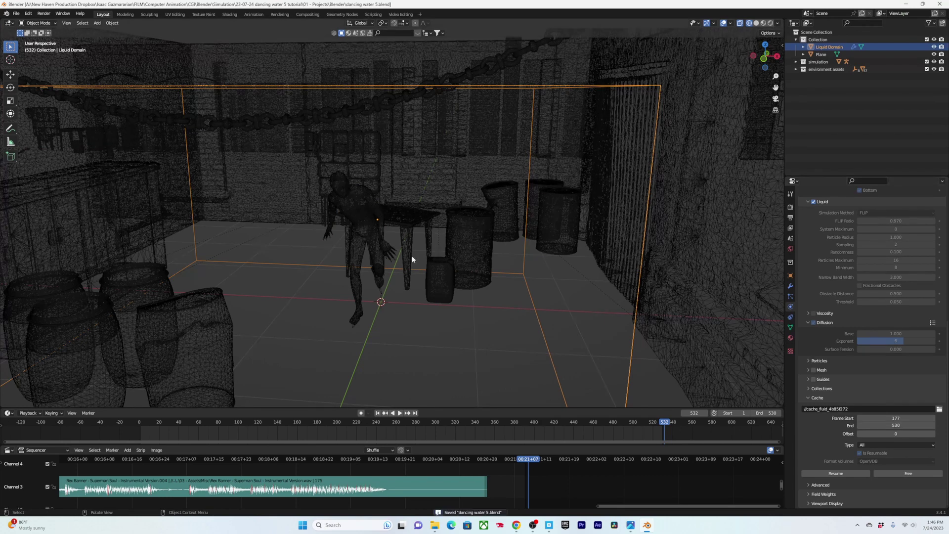
Give the dented metal barrel in the front group fluid physics as a Collision effector and save the file
scroll(412, 256, "down", 5)
scroll(402, 244, "up", 4)
middle_click_drag(401, 237, 317, 274)
scroll(443, 236, "up", 5)
scroll(490, 256, "down", 3)
scroll(450, 240, "down", 4)
left_click(470, 240)
left_click(339, 283)
left_click(891, 214)
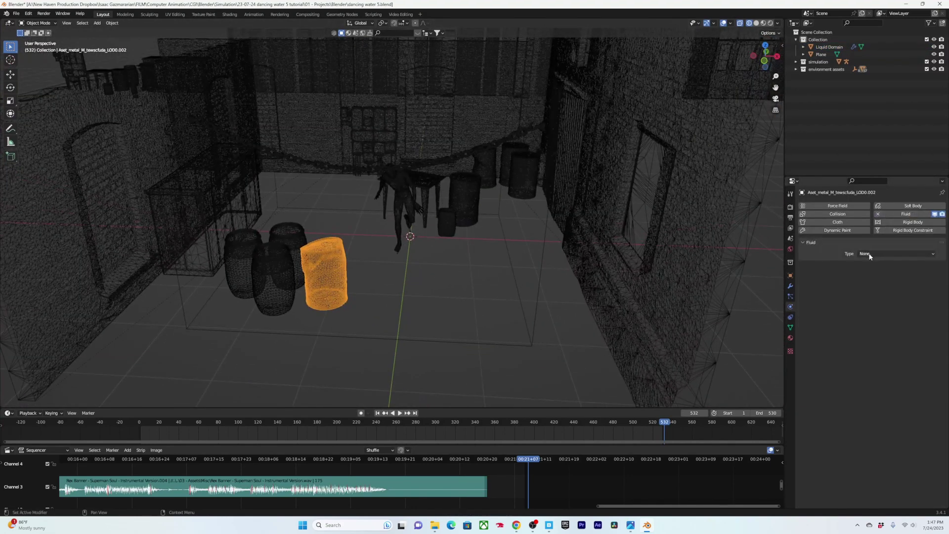
left_click(884, 253)
left_click(871, 289)
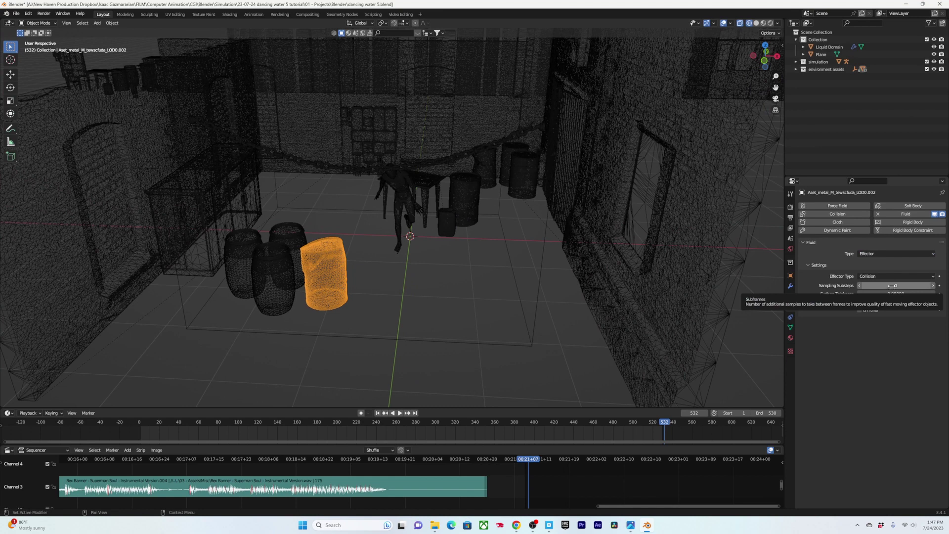
middle_click_drag(301, 242, 382, 260)
key("ctrl+s")
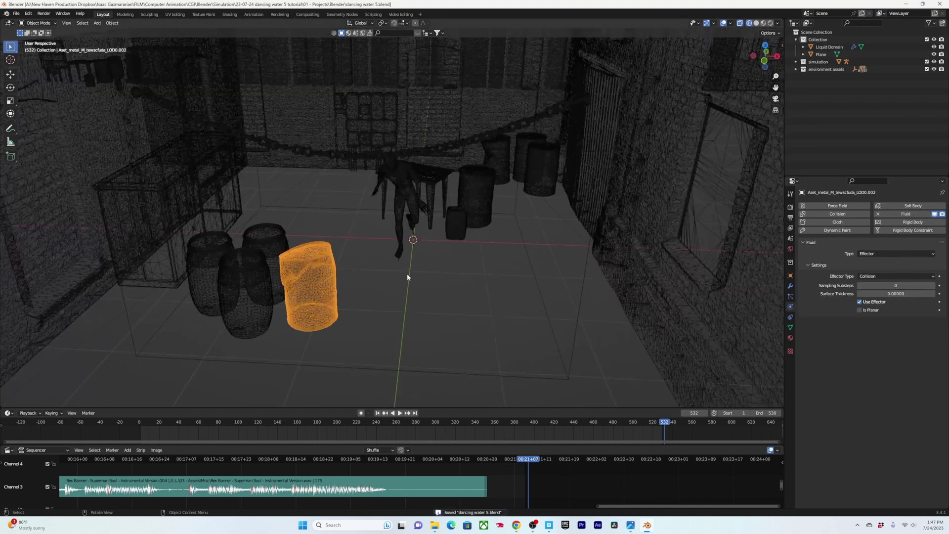
Extend the selection with the other three front barrels, the small container, the drum beside it and the table
left_click(254, 285, "shift")
left_click(268, 238, "shift")
left_click(208, 271, "shift")
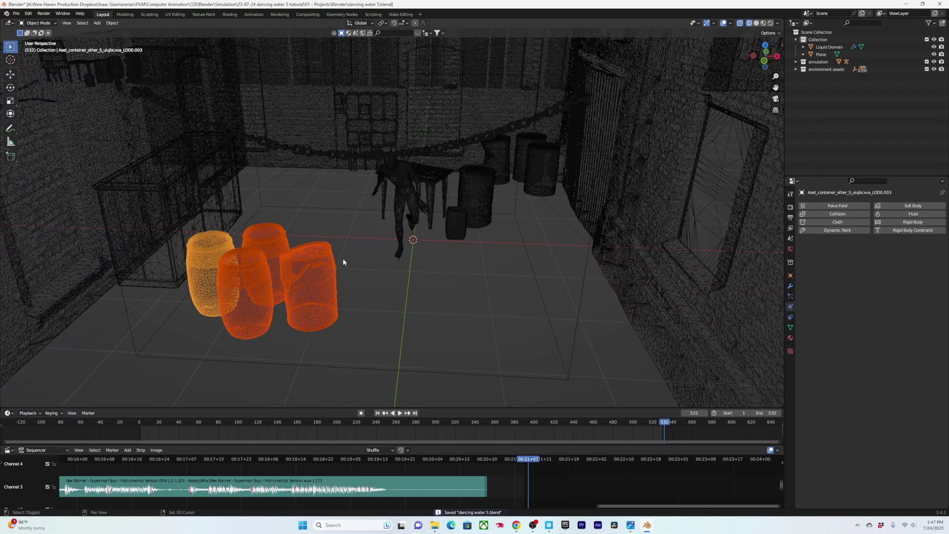
left_click(455, 216, "shift")
left_click(465, 196, "shift")
left_click(449, 182, "shift")
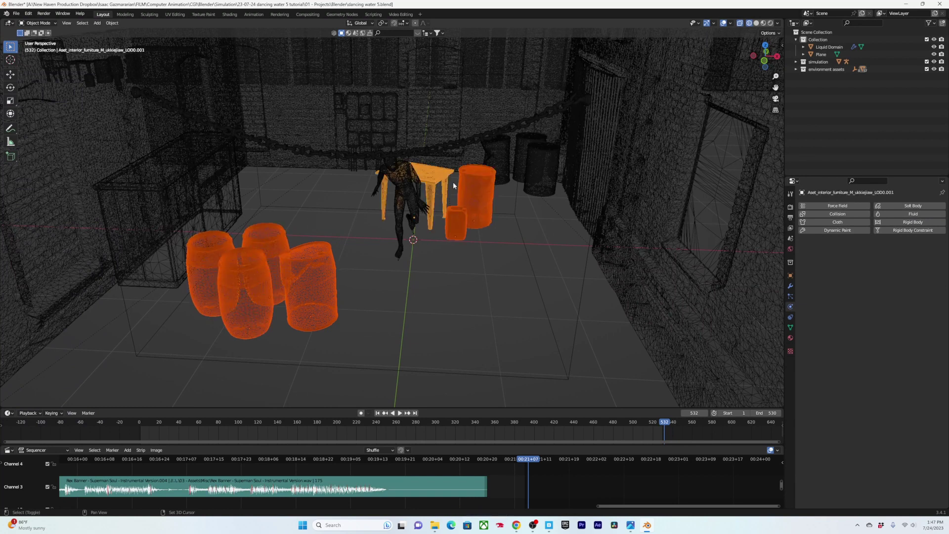
middle_click_drag(451, 183, 391, 172)
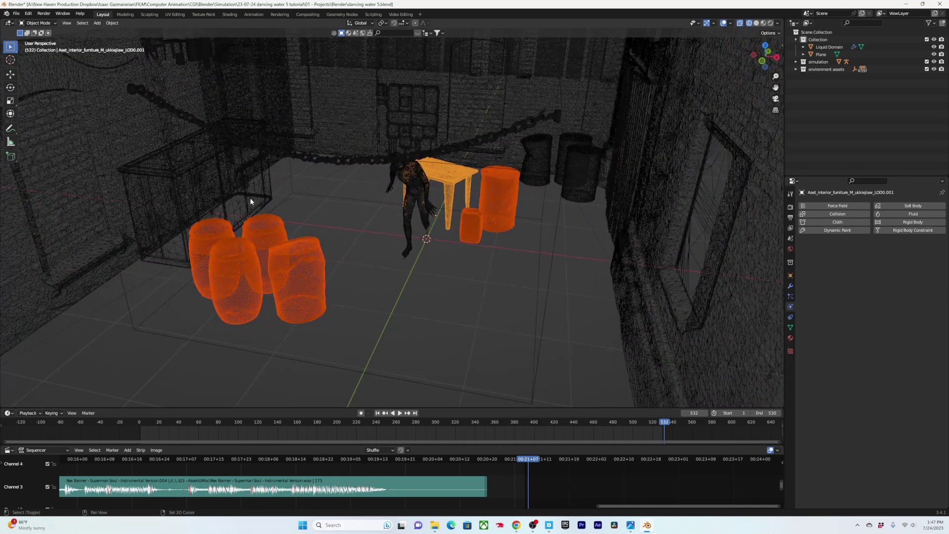
middle_click_drag(250, 202, 204, 230)
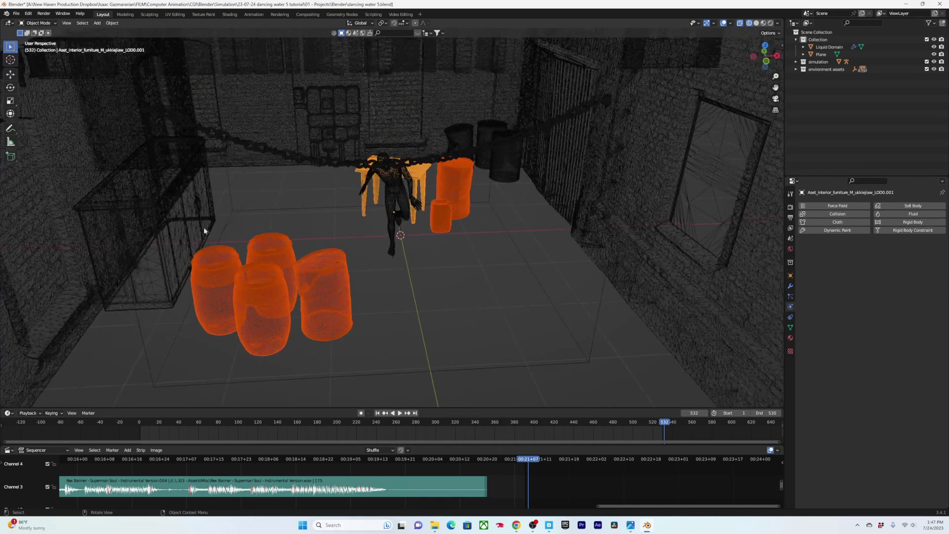
Add the large crate and the three corner barrels to the selection and make the dented effector barrel the active object
left_click(127, 307, "shift")
middle_click_drag(518, 151, 446, 177)
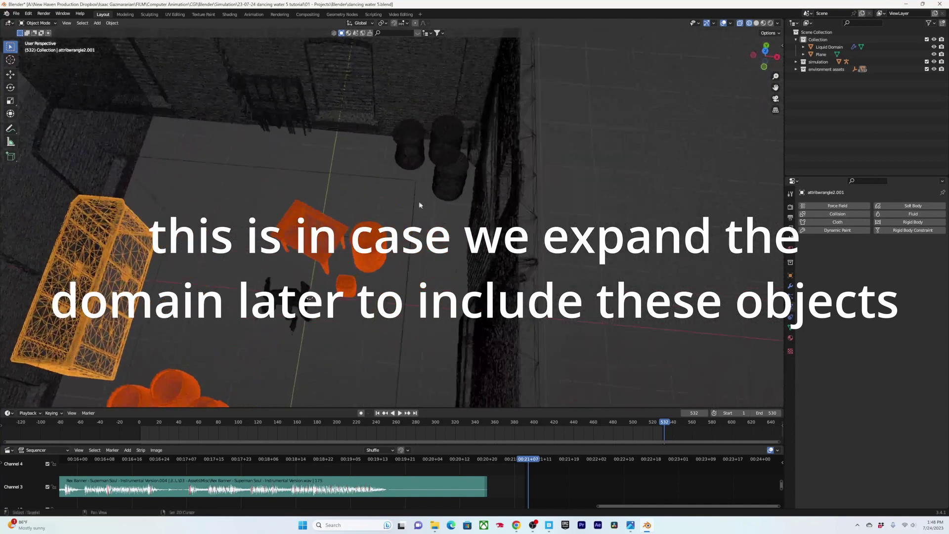
left_click(446, 177, "shift")
left_click(446, 141, "shift")
left_click(418, 145, "shift")
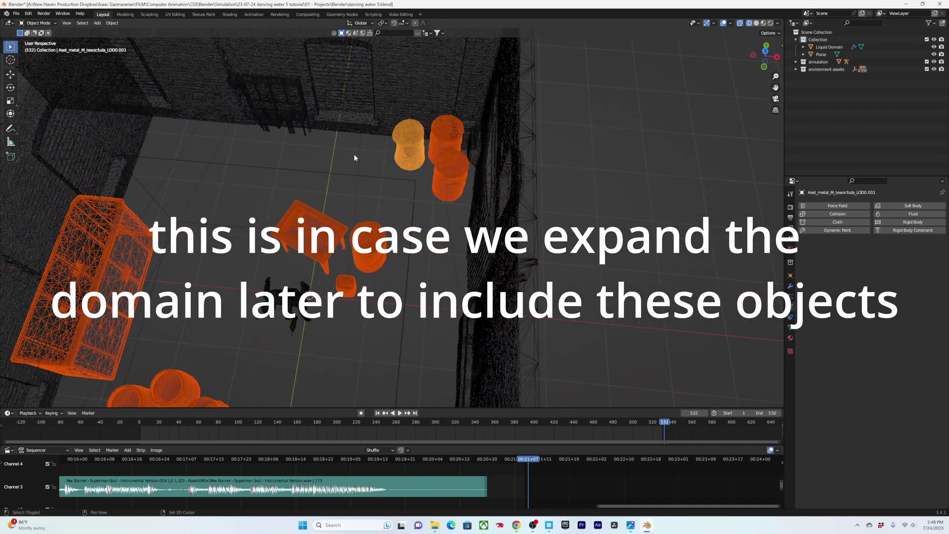
scroll(318, 165, "down", 5)
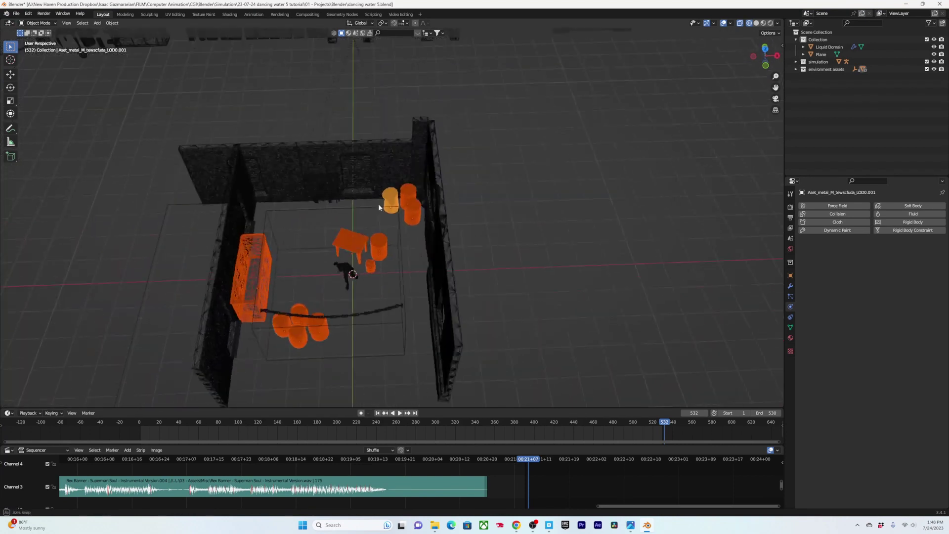
middle_click_drag(384, 205, 344, 192)
left_click_drag(0, 0, 0, 0)
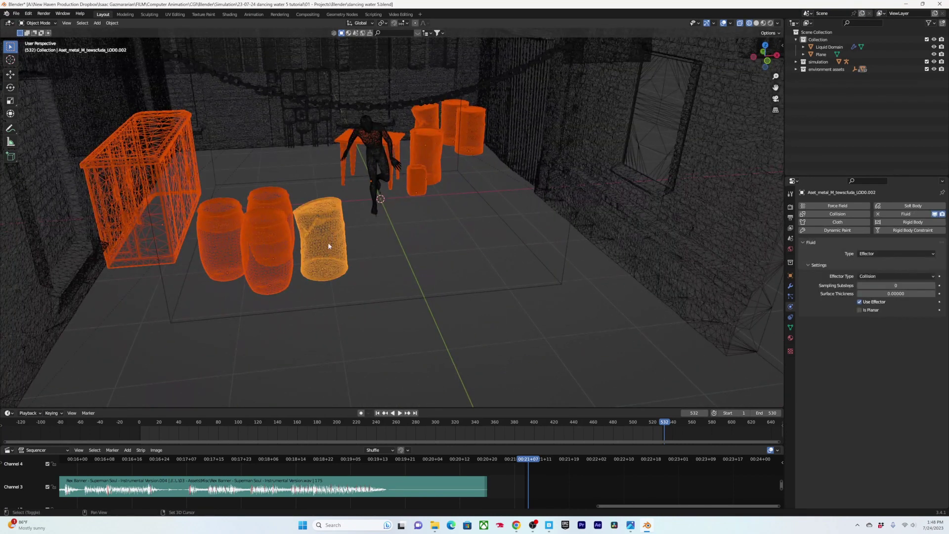
Copy the active barrel's modifiers to the other selected objects and check individual props for their effector settings
left_click(112, 23)
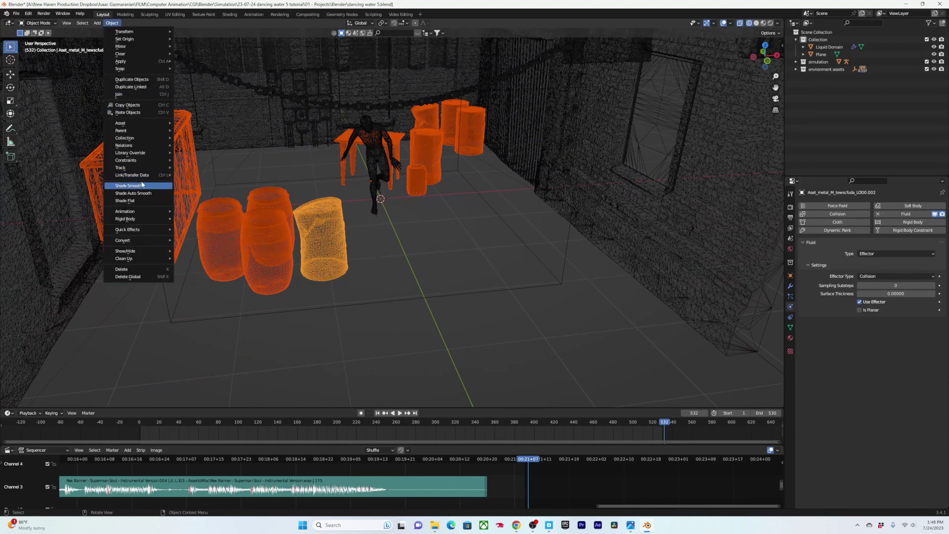
mouse_move(133, 176)
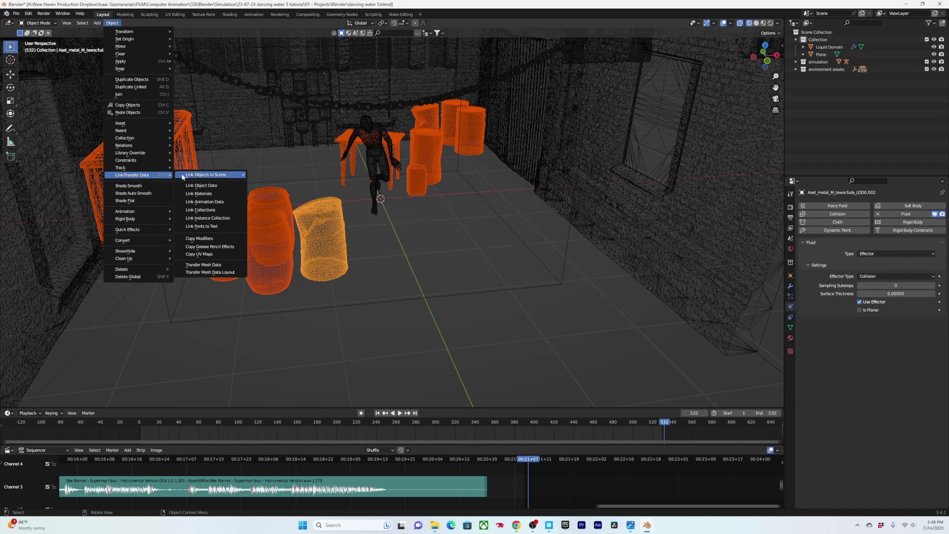
left_click(215, 239)
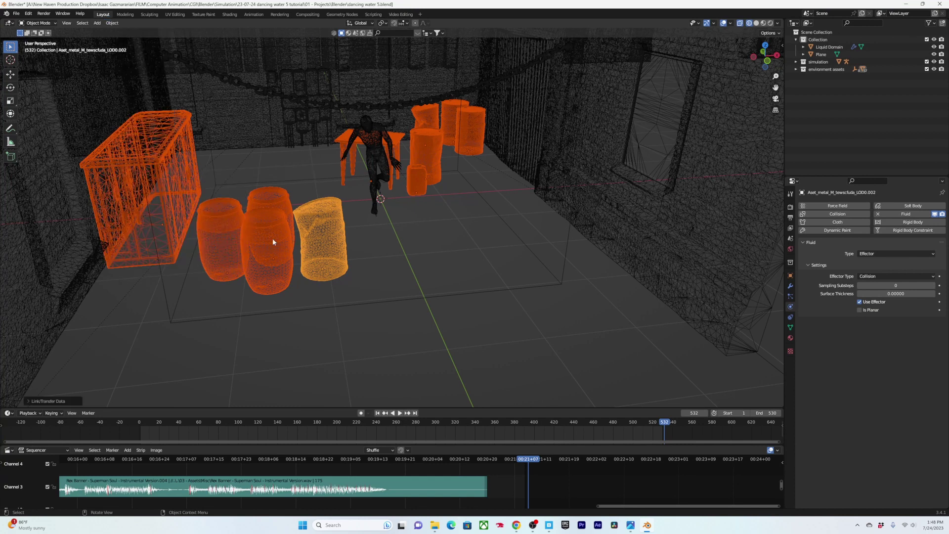
left_click(273, 251)
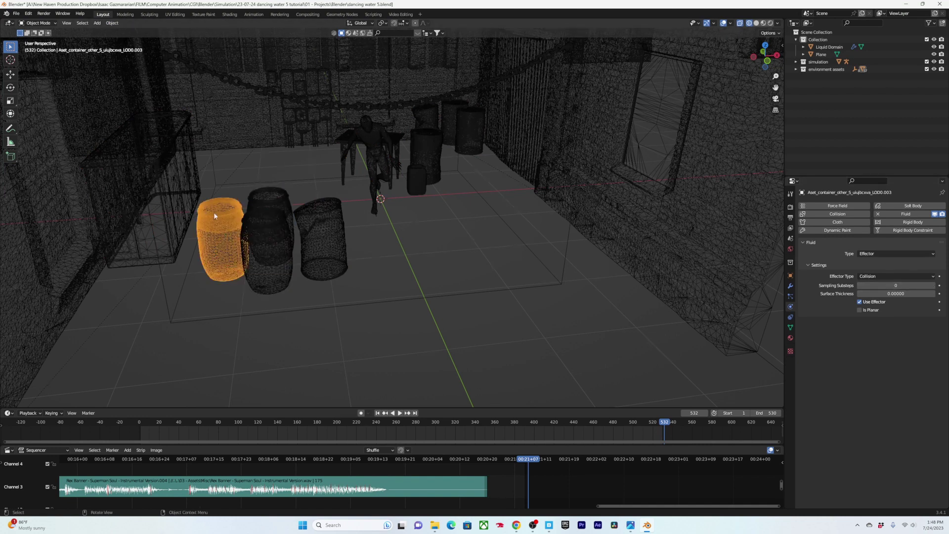
left_click(152, 202)
left_click(418, 170)
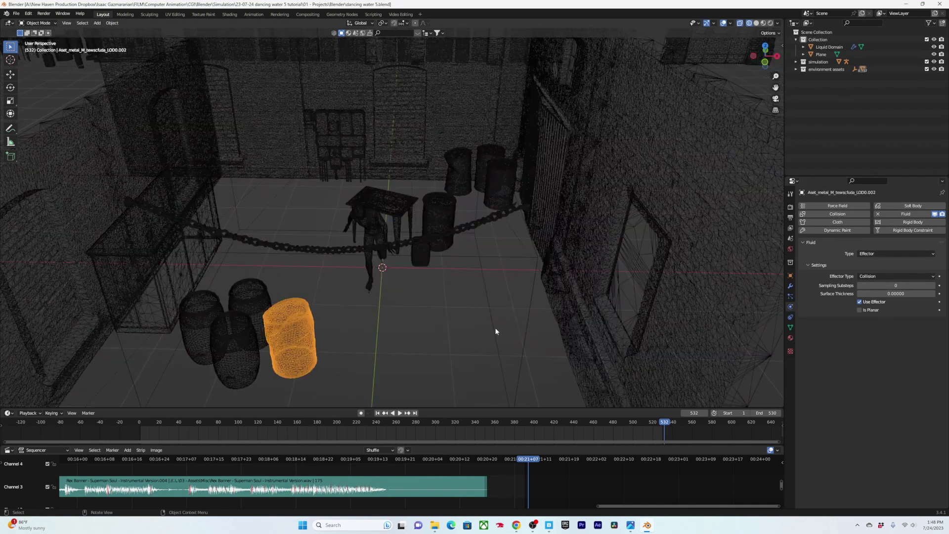
Select the liquid domain, free its cached simulation, and start a new full bake
left_click(494, 328)
scroll(850, 405, "down", 5)
scroll(891, 451, "down", 6)
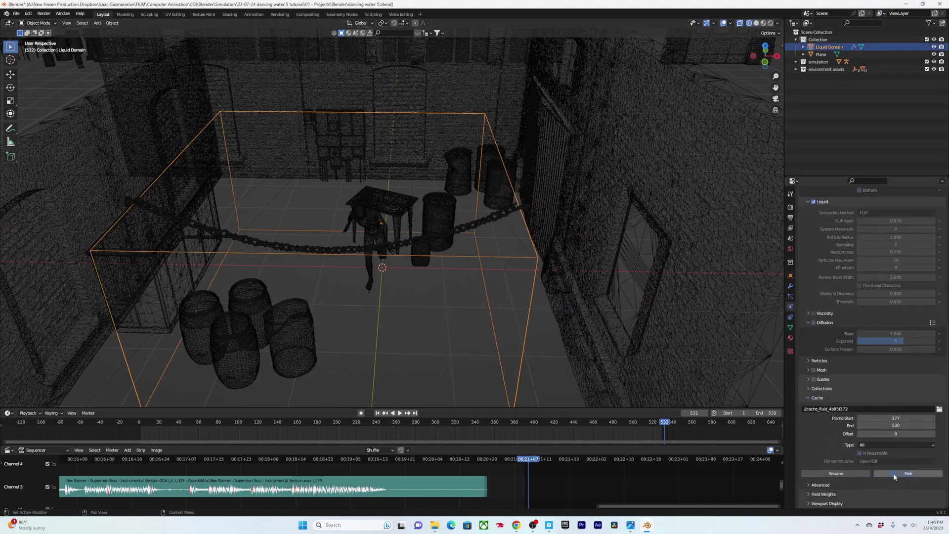
left_click(894, 473)
left_click(861, 473)
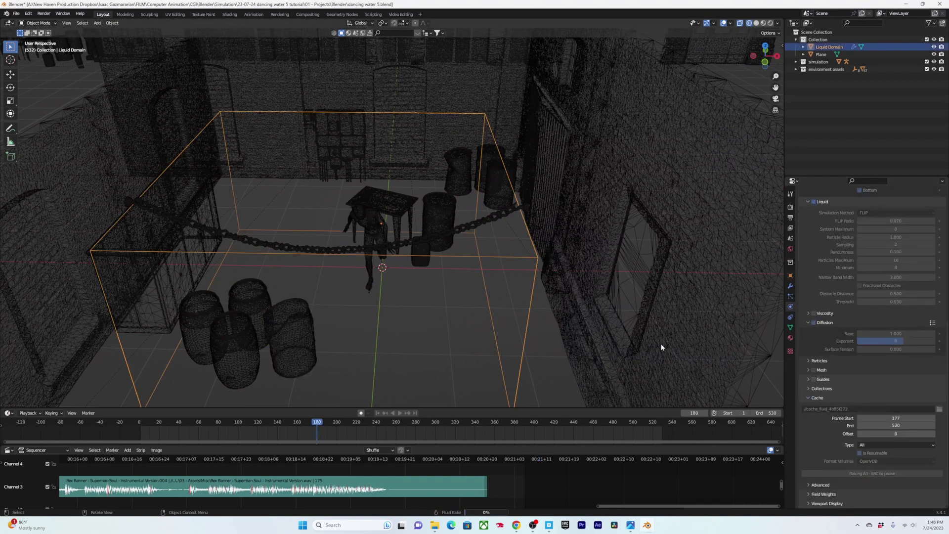
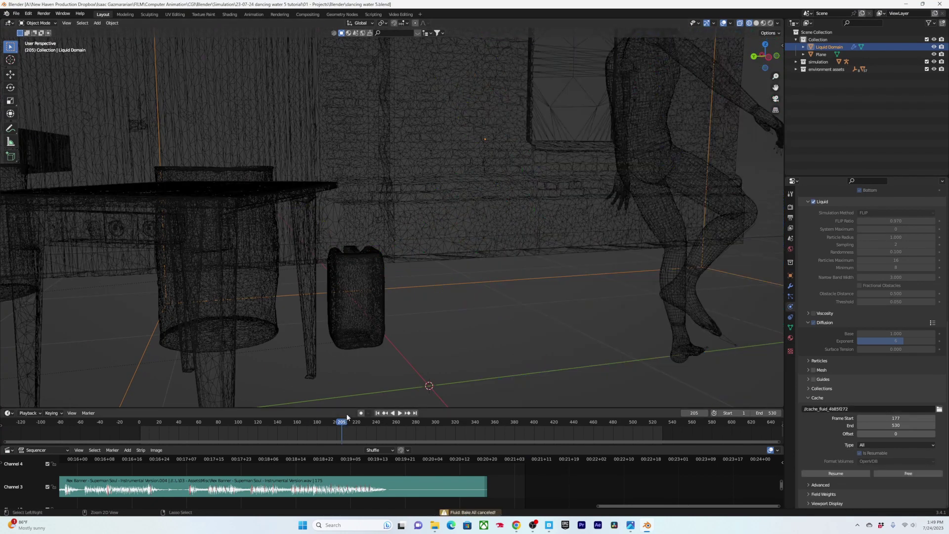
Save the file and step back through the baked frames to check how the liquid collides with the table
key("ctrl+s")
key("Left")
middle_click_drag(452, 247, 380, 211)
key("Left")
key("Left")
key("Left")
key("Left")
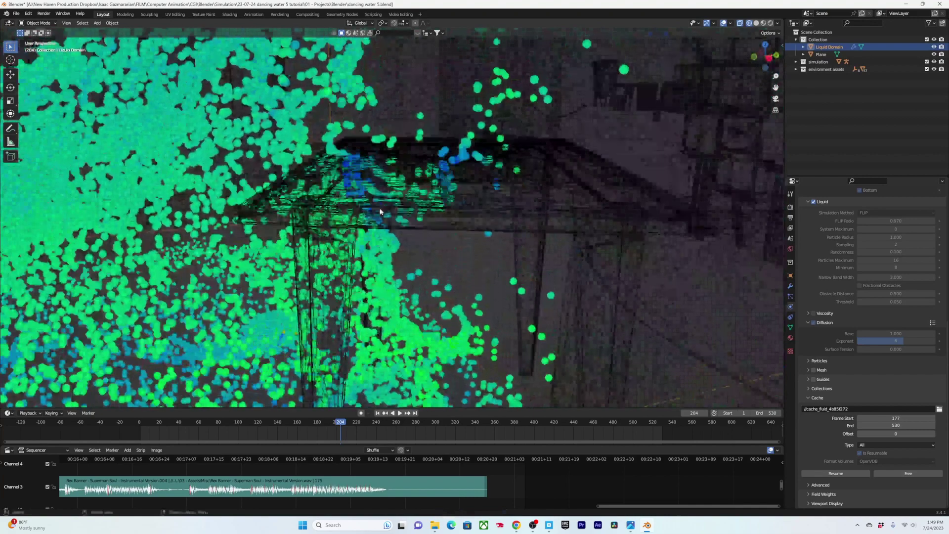
key("Left")
key("Left")
key("Left")
key("Left")
key("Left")
key("Left")
key("Left")
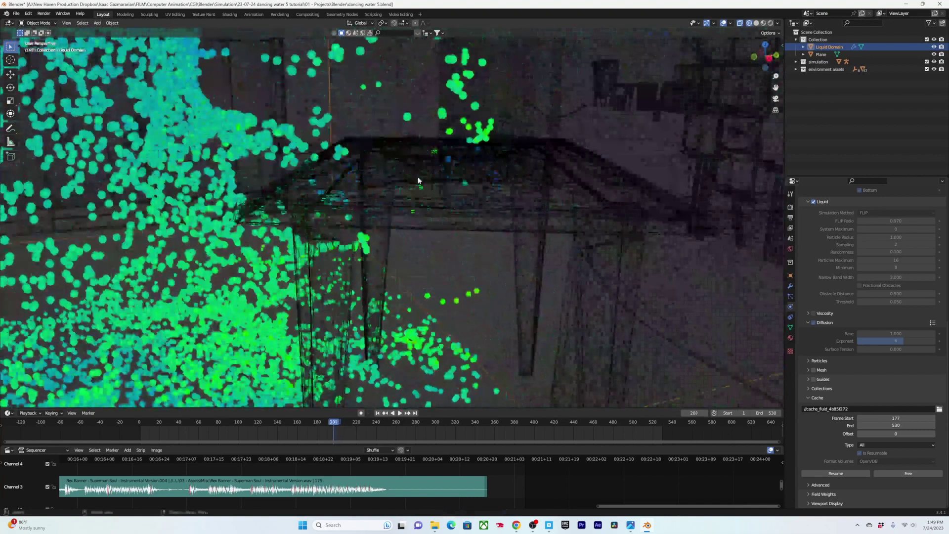
Select the table and examine its mesh where the liquid meets the tabletop, trying to move its geometry
left_click(417, 190)
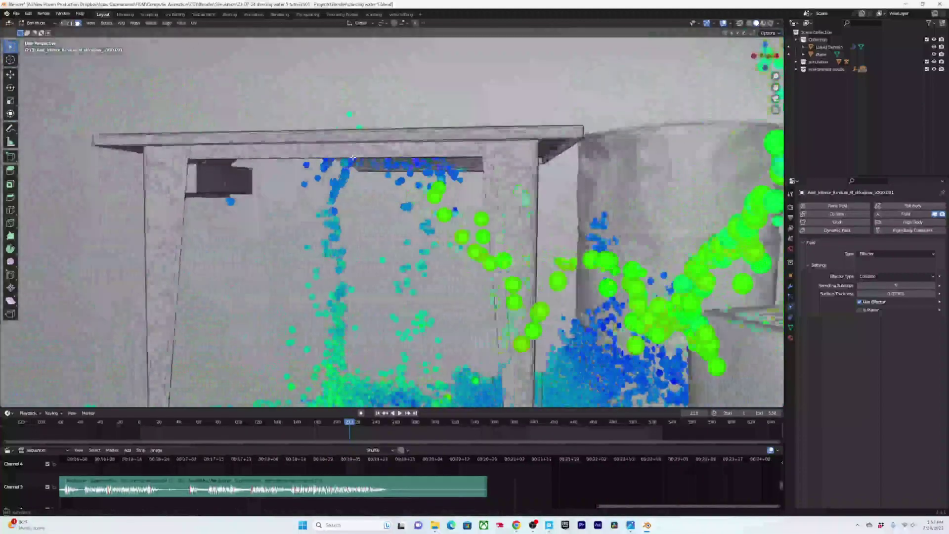
mouse_move(247, 163)
middle_mouse_down()
mouse_move(305, 158)
mouse_move(341, 205)
mouse_move(170, 204)
mouse_move(507, 383)
mouse_move(469, 380)
mouse_move(554, 379)
middle_mouse_up()
scroll(321, 190, "up", 3)
key("g")
right_click(507, 384)
key("g")
right_click(290, 244)
scroll(297, 232, "down", 2)
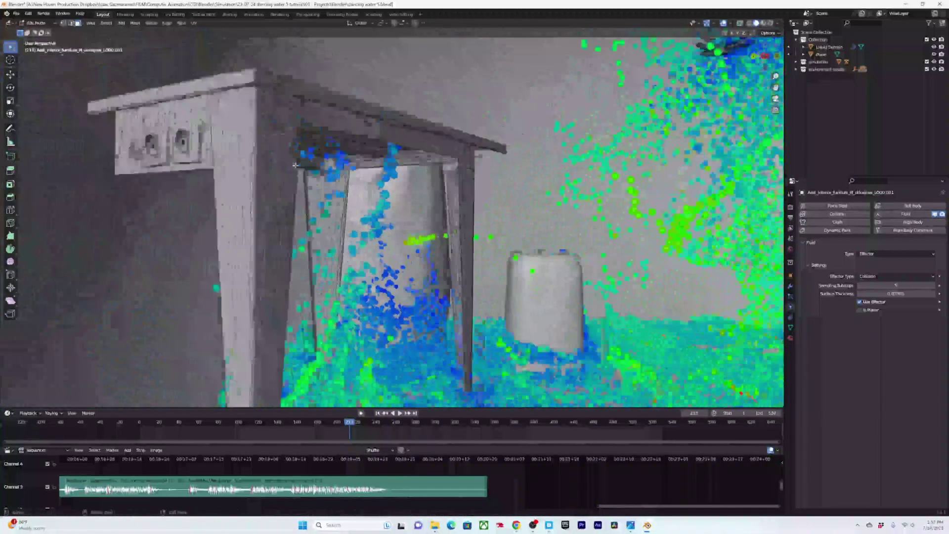
middle_click_drag(314, 193, 333, 220)
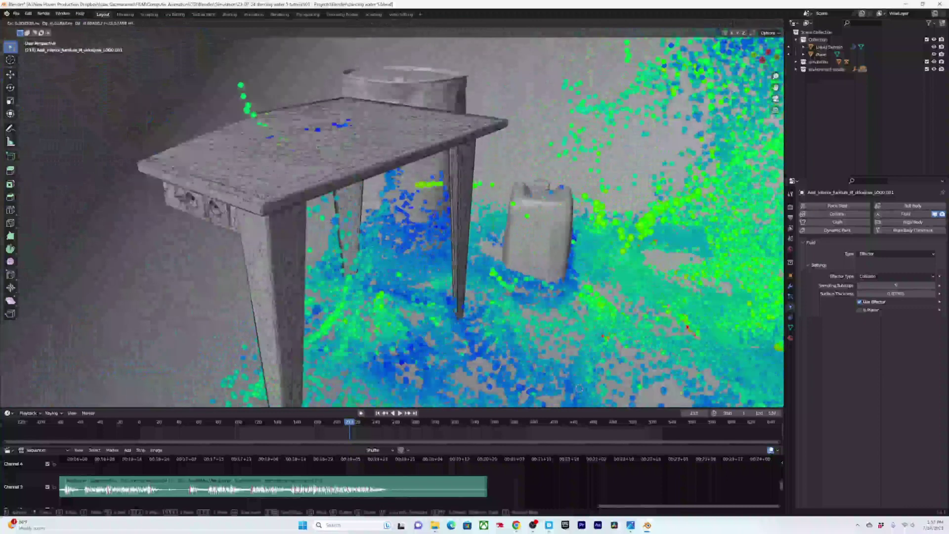
Leave Edit Mode and select the floor plane in the front orthographic view
key("Tab")
key("KP_1")
left_click(408, 231)
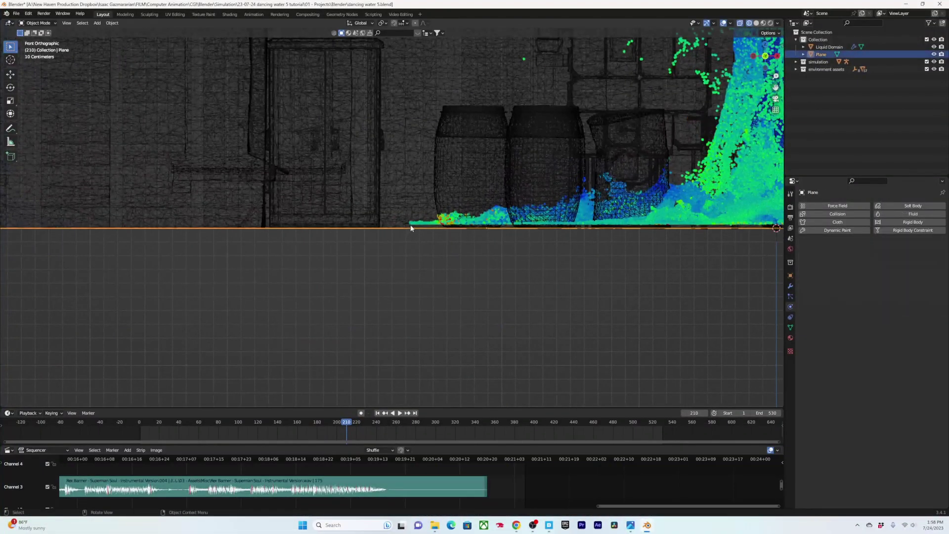
Examine the fluid particles and the liquid domain's lower corner where they meet the floor in front view
scroll(420, 233, "up", 5)
middle_click_drag(313, 224, 355, 222, "shift")
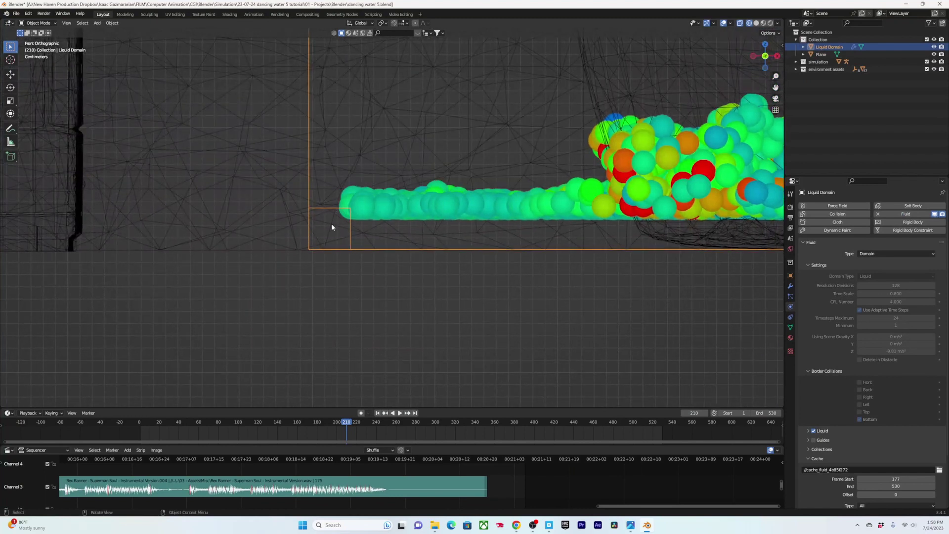
scroll(332, 227, "down", 8)
middle_click_drag(621, 140, 378, 220, "shift")
middle_click_drag(620, 117, 343, 177, "shift")
middle_click_drag(474, 152, 330, 164, "shift")
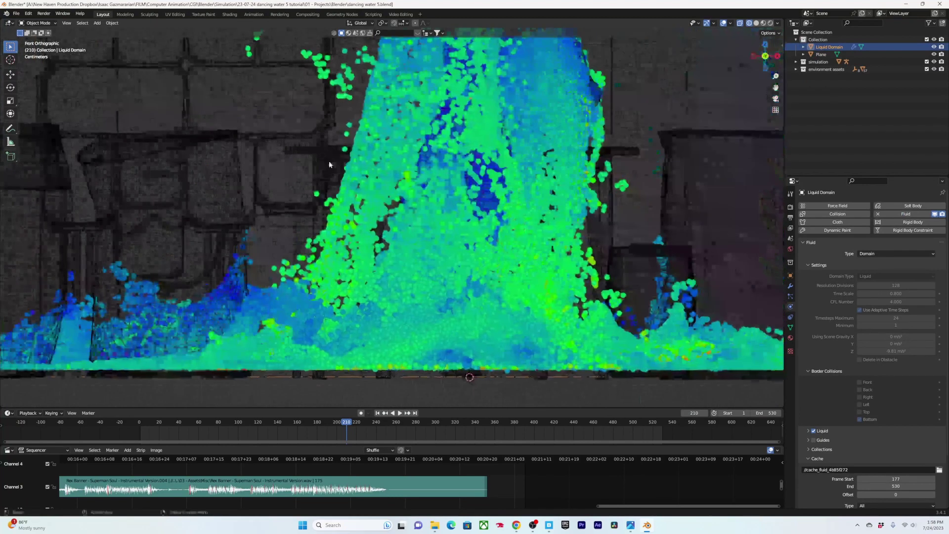
Select the table effector and examine the spacing between the water particles and the table, barrels and floor
left_click(334, 151)
scroll(313, 186, "down", 4)
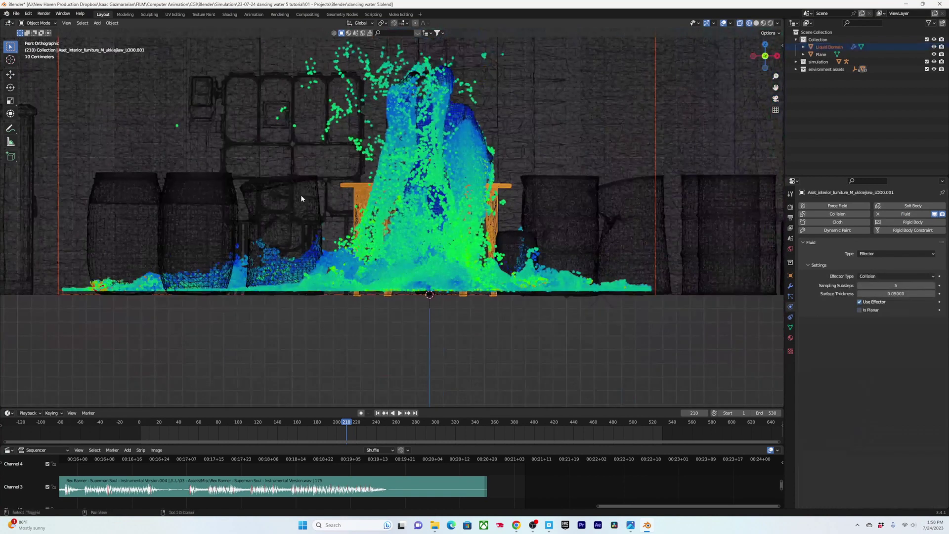
middle_click_drag(300, 196, 457, 176, "shift")
scroll(457, 176, "up", 3)
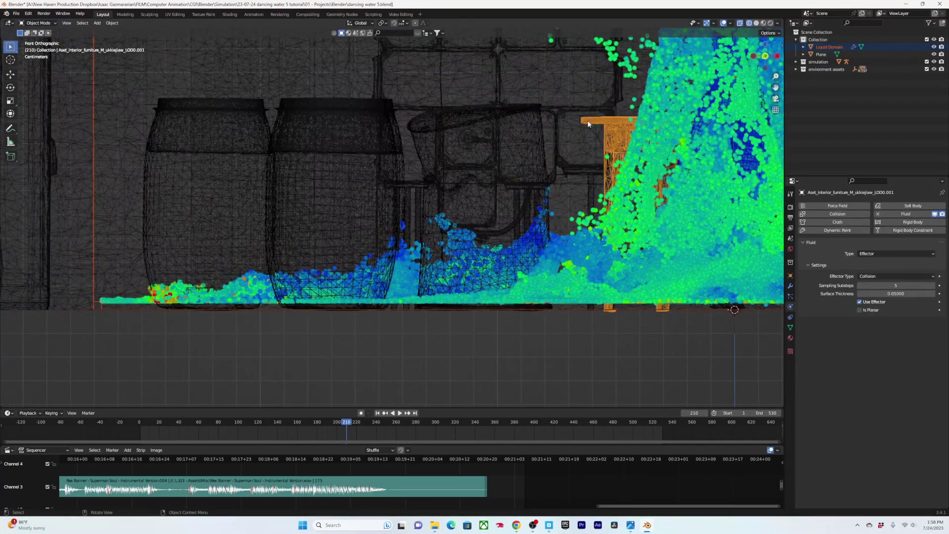
middle_click_drag(588, 124, 187, 165, "shift")
scroll(551, 154, "up", 6)
middle_click_drag(551, 154, 414, 299, "shift")
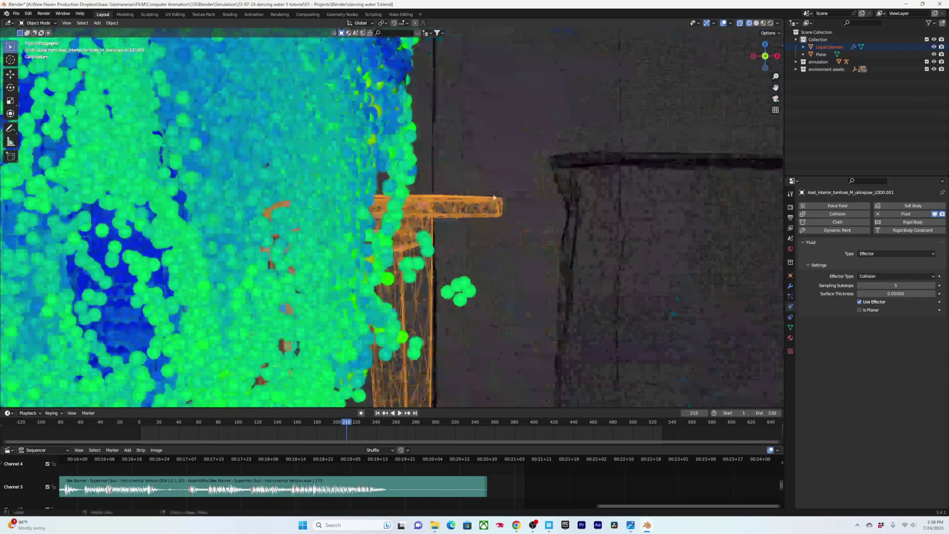
scroll(495, 198, "down", 3)
scroll(371, 192, "up", 6)
middle_click_drag(210, 245, 546, 161, "shift")
scroll(369, 192, "down", 8)
scroll(368, 191, "down", 3)
middle_click_drag(643, 212, 447, 208)
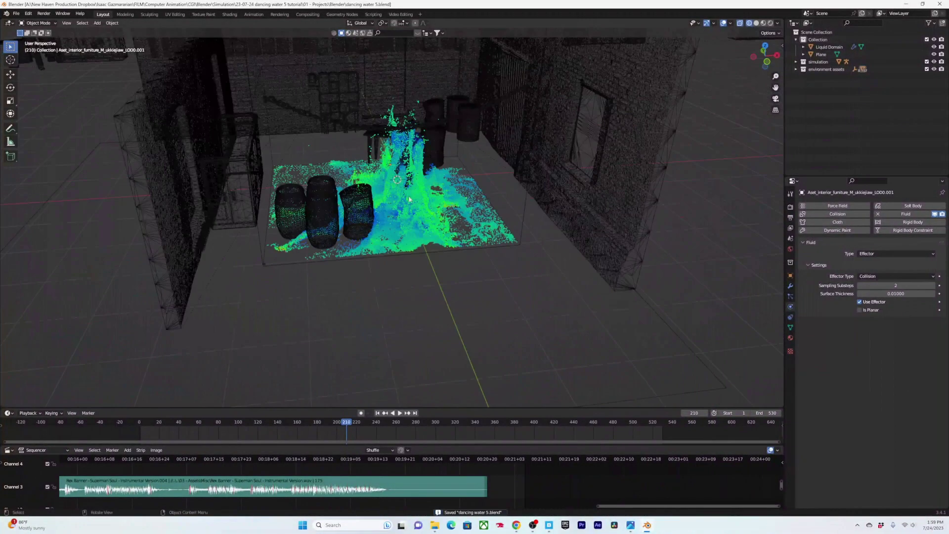
Play the baked water simulation, replay it from about frame 187 while viewing the spread around the barrels, and save the file
key("space")
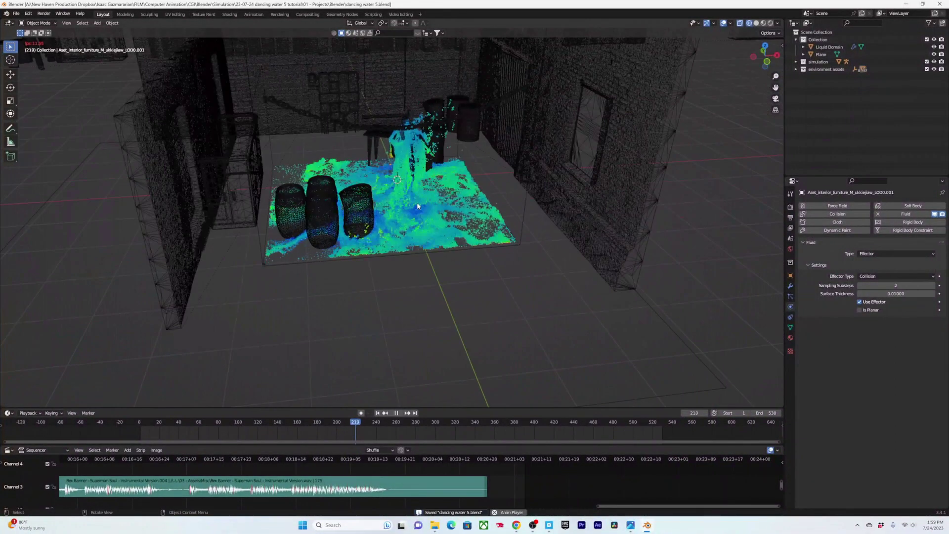
middle_click_drag(352, 222, 261, 273)
scroll(309, 256, "up", 4)
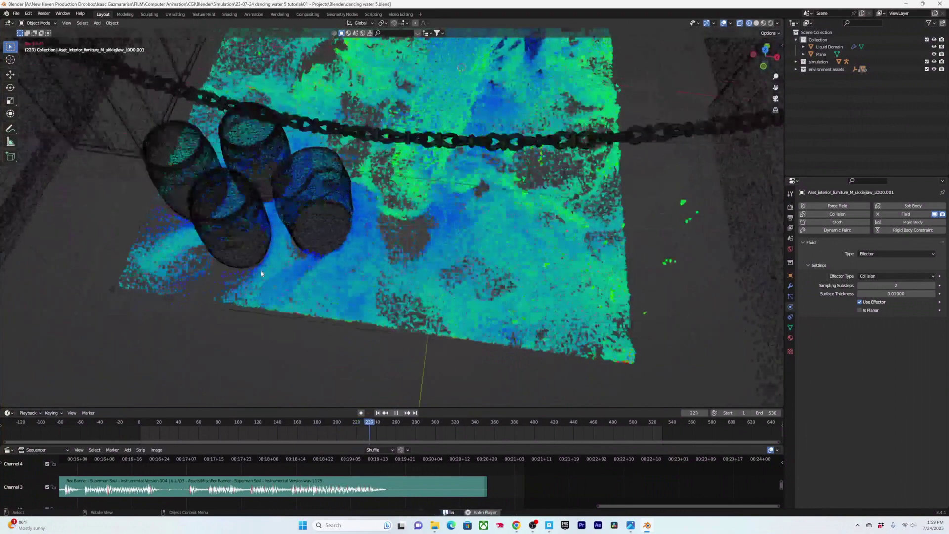
key("space")
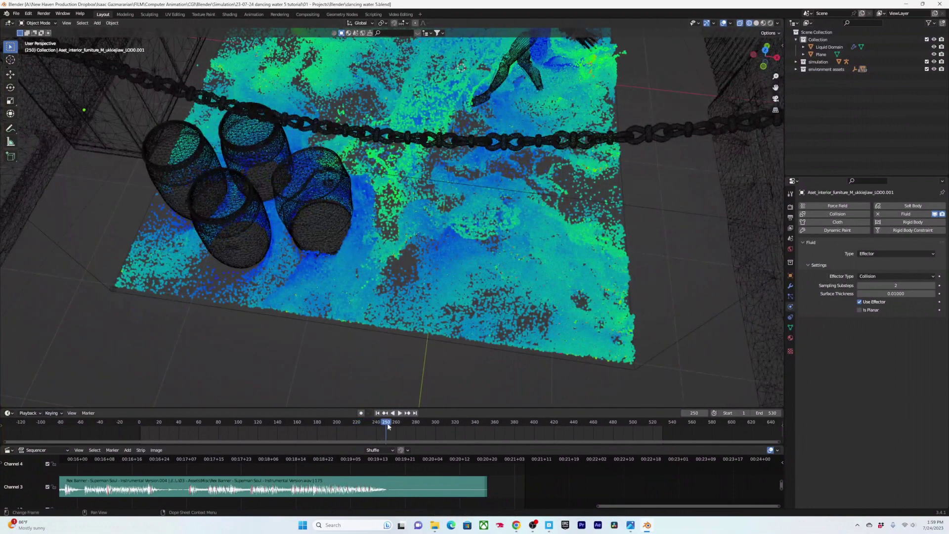
left_click_drag(388, 424, 324, 423)
key("space")
middle_click_drag(364, 353, 373, 340)
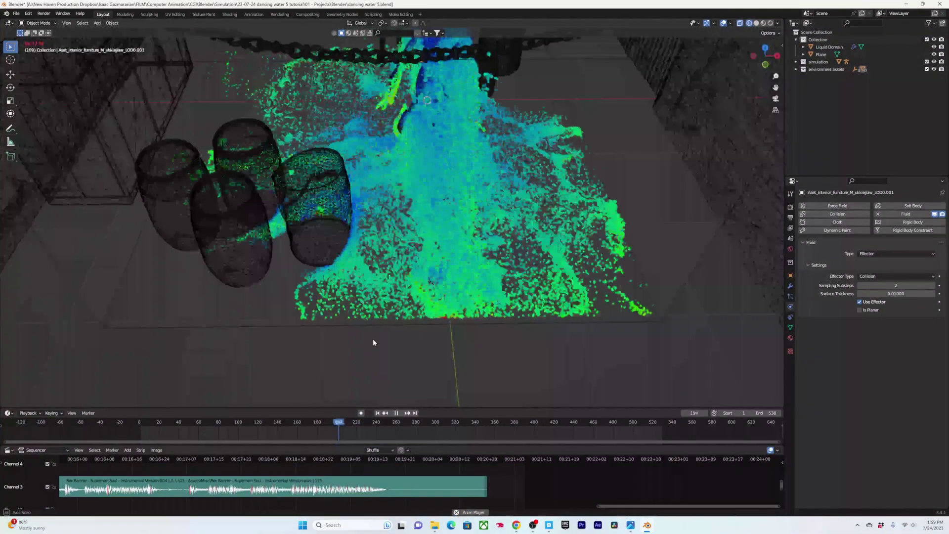
middle_click_drag(363, 271, 316, 267)
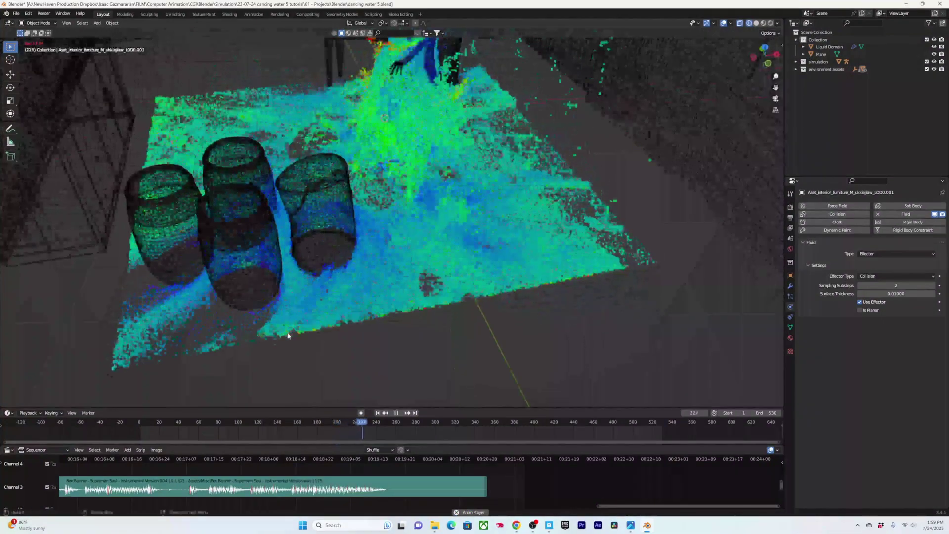
key("space")
key("ctrl+s")
Play the simulation once more and save the file, then return to frame 179 and select the liquid domain
middle_click_drag(307, 333, 415, 208)
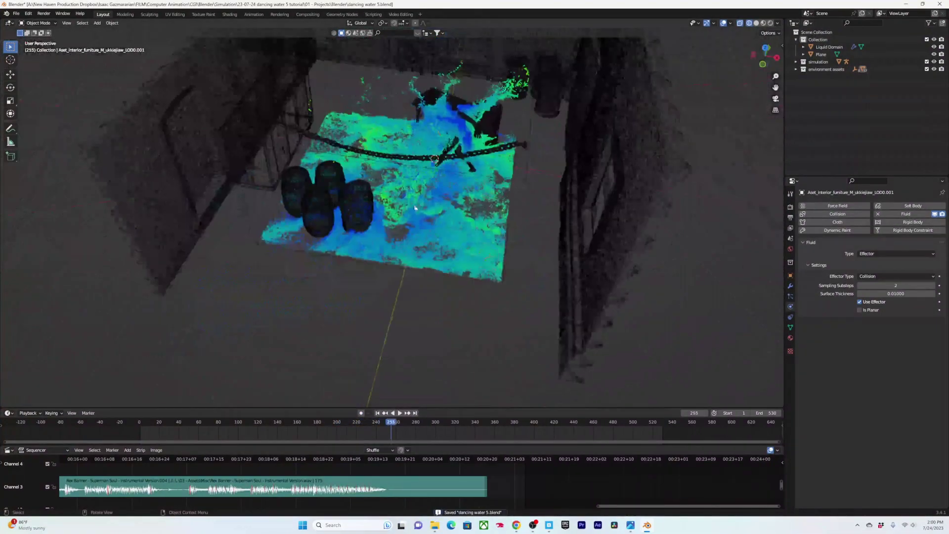
key("space")
key("space")
key("ctrl+s")
left_click_drag(394, 429, 316, 427)
mouse_move(429, 276)
middle_mouse_down()
mouse_move(440, 257)
mouse_move(435, 264)
middle_mouse_up()
left_click(423, 249)
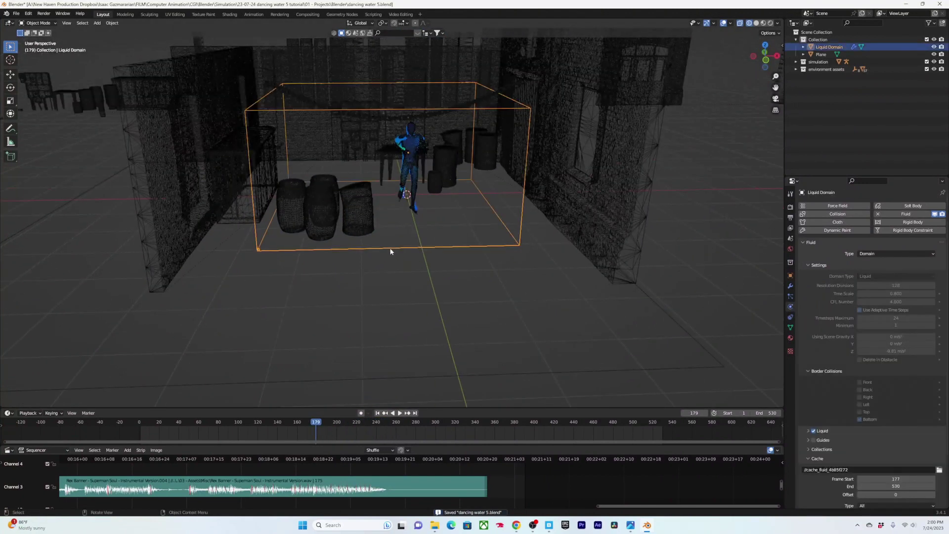
Preview the character's movement in the frames before the water starts, stop at frame 176 and save the file
middle_click_drag(281, 233, 309, 296)
left_click(286, 428)
key("space")
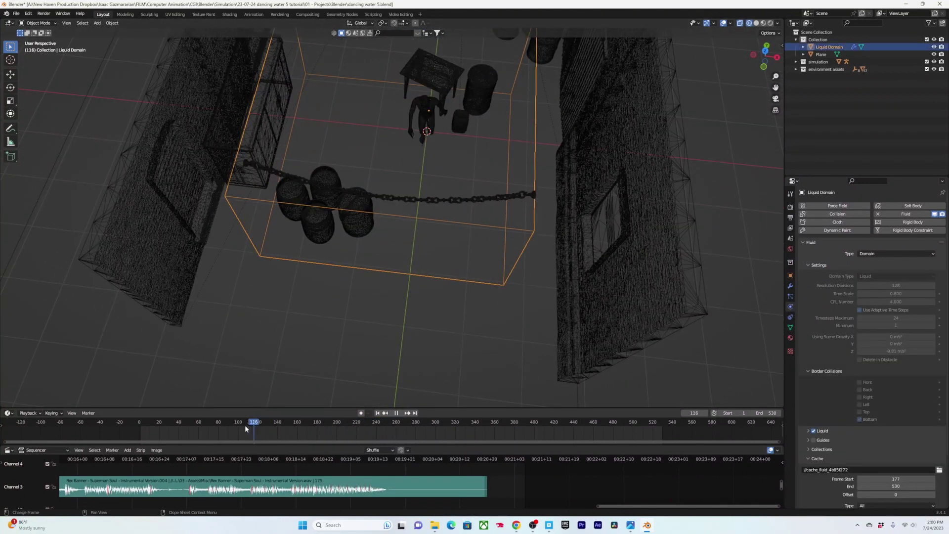
left_click_drag(166, 426, 313, 432)
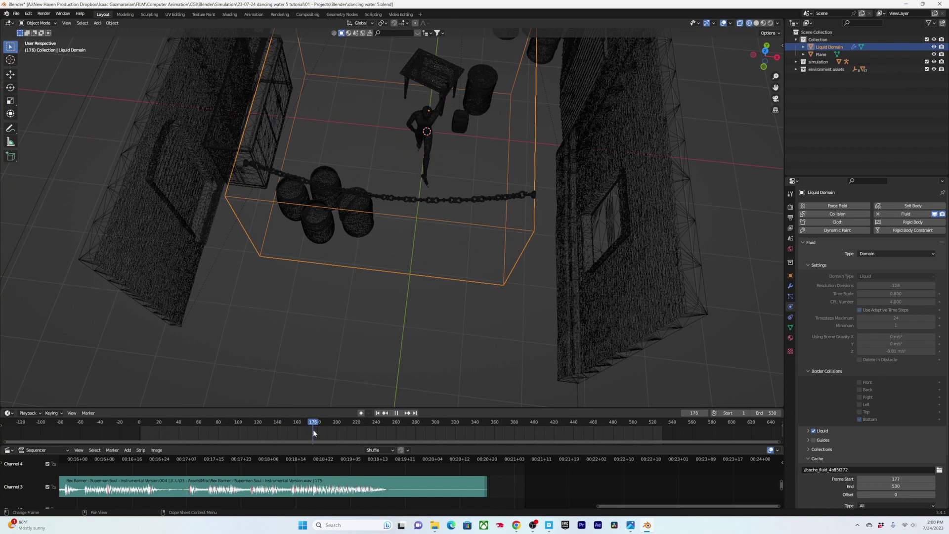
key("ctrl+s")
Check the character's fluid flow settings and the liquid domain's cache frame range
scroll(406, 245, "up", 5)
middle_click_drag(406, 247, 454, 89)
middle_click_drag(454, 89, 421, 186, "shift")
left_click(396, 189)
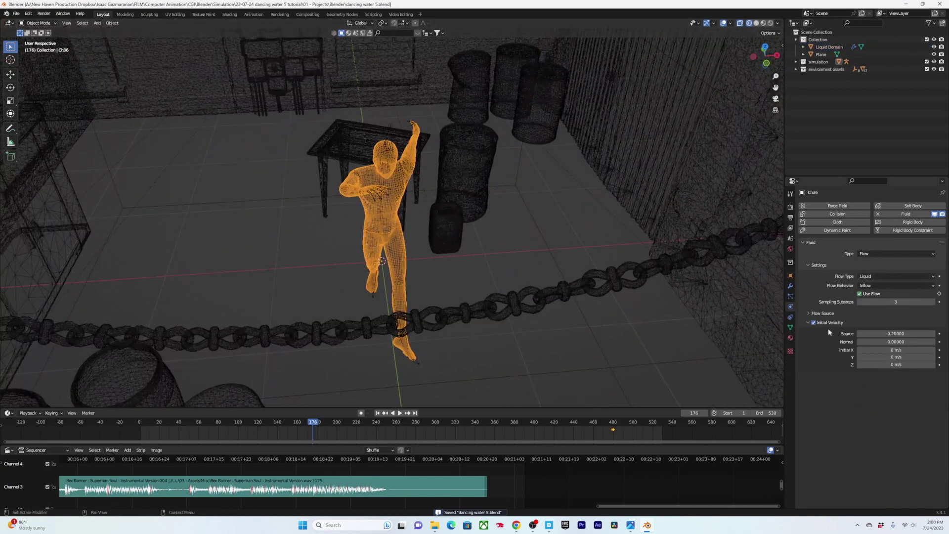
left_click(560, 270)
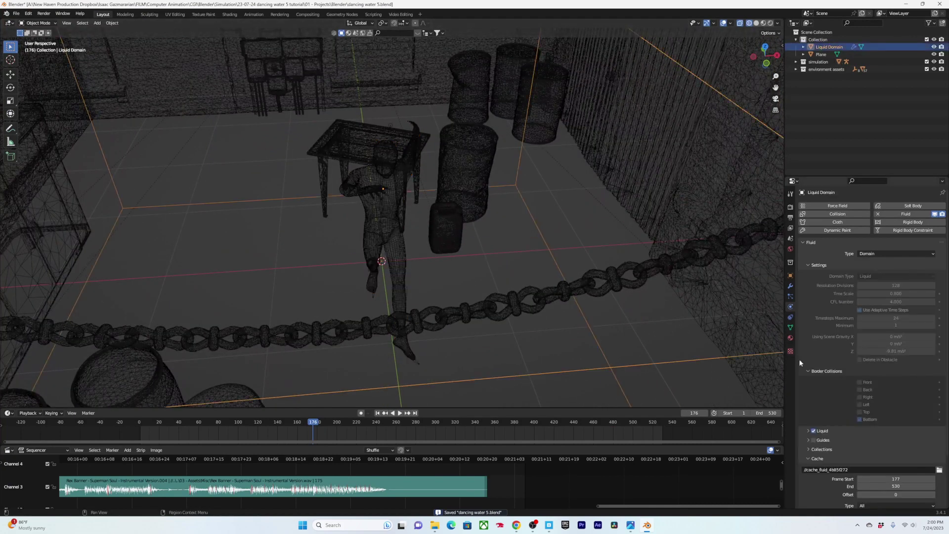
scroll(890, 395, "down", 3)
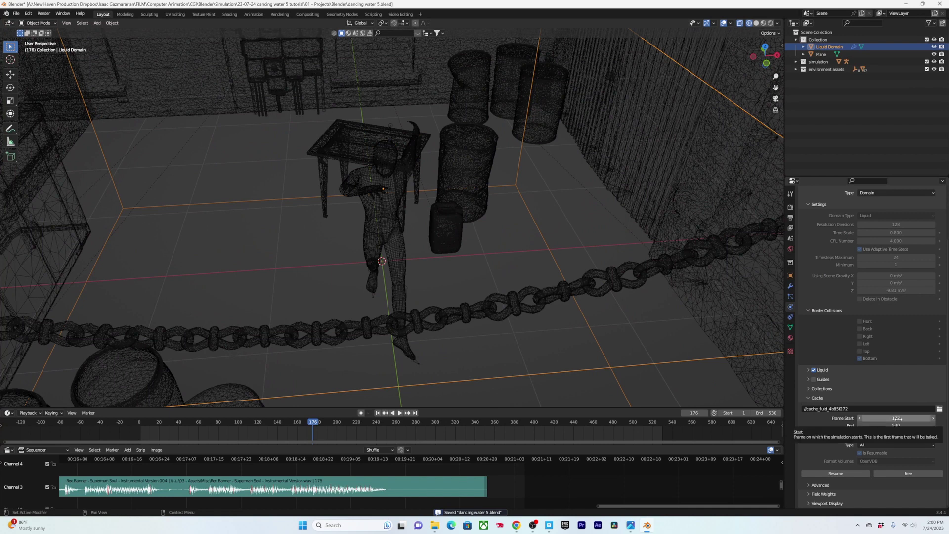
Select the character, enlarge the timeline area and step the animation frame by frame to frame 177
left_click(381, 213)
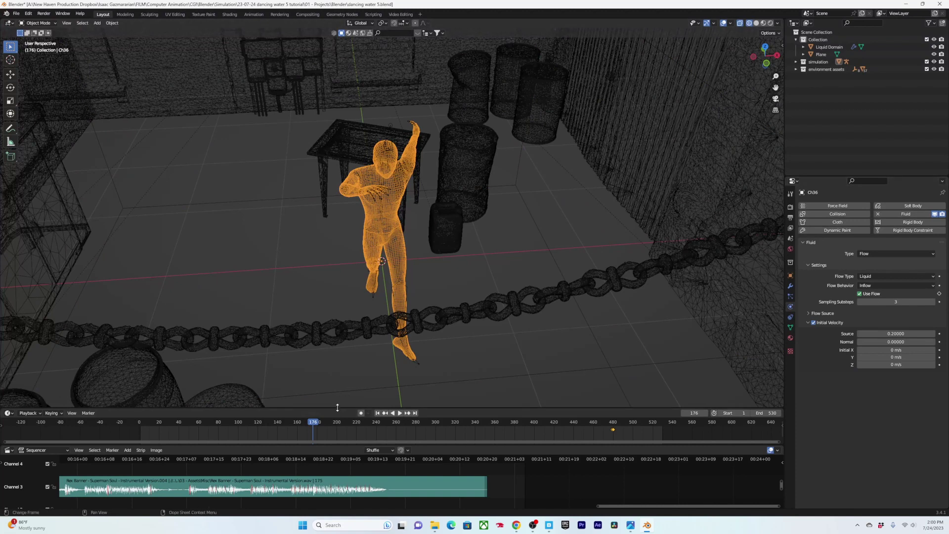
left_click_drag(338, 407, 334, 381)
key("Left")
key("Left")
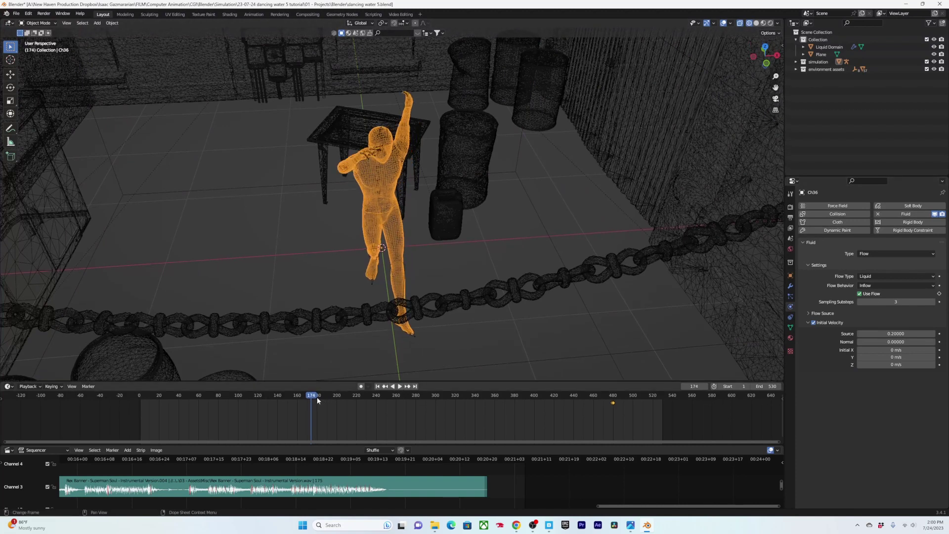
key("Right")
key("Right")
key("Right")
key("Right")
key("Right")
key("Left")
key("Left")
key("Left")
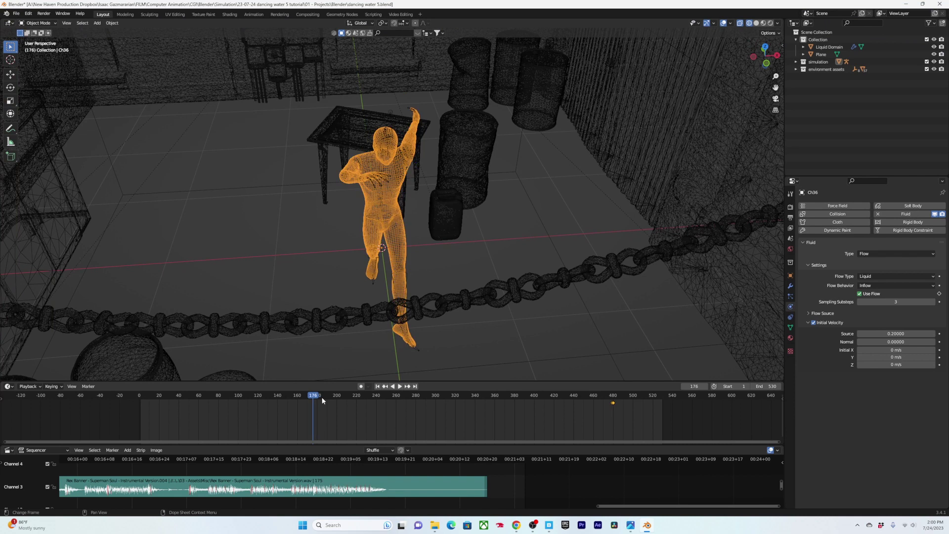
key("Right")
key("Left")
key("Right")
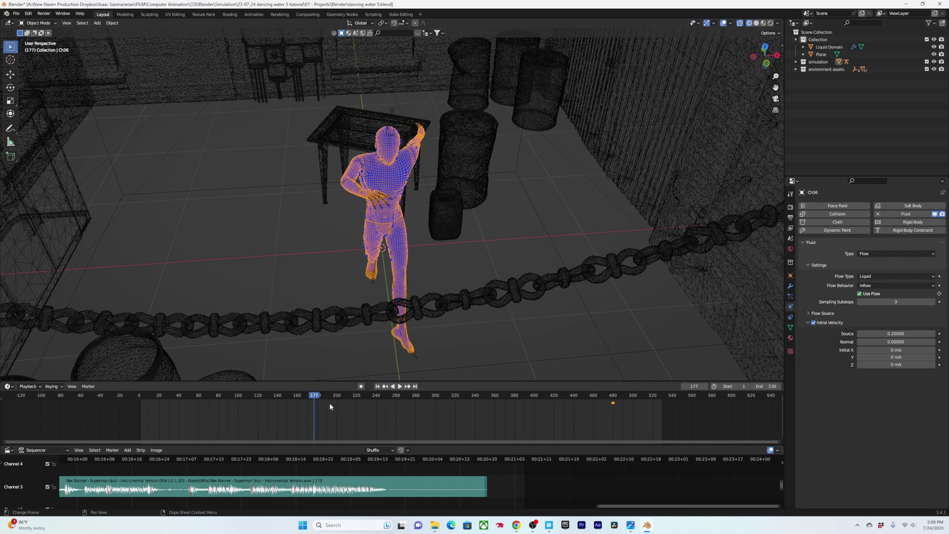
Keyframe the character's Use Flow on at frame 177 and off at frame 176, and save the file
left_click(939, 293)
key("Left")
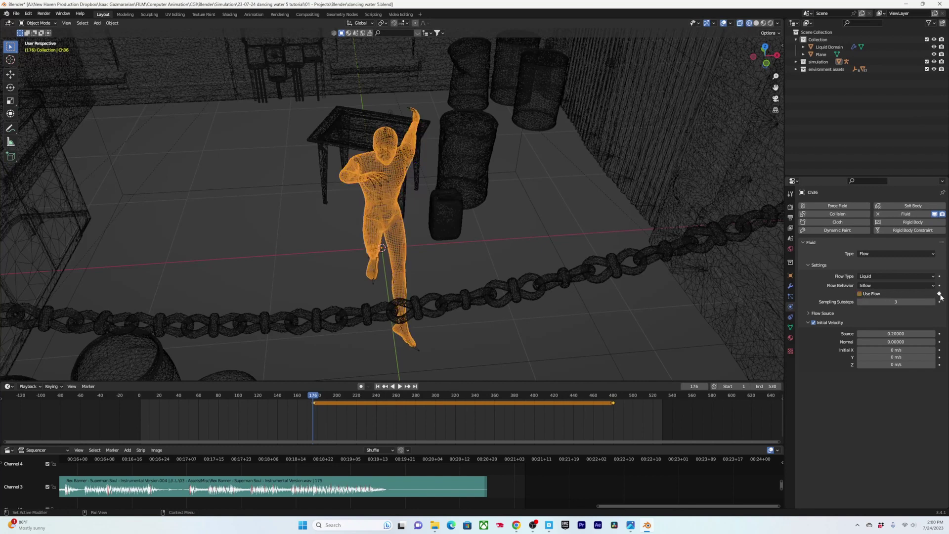
key("ctrl+s")
Select the liquid domain and set its cache Frame Start to 1
scroll(495, 324, "down", 5)
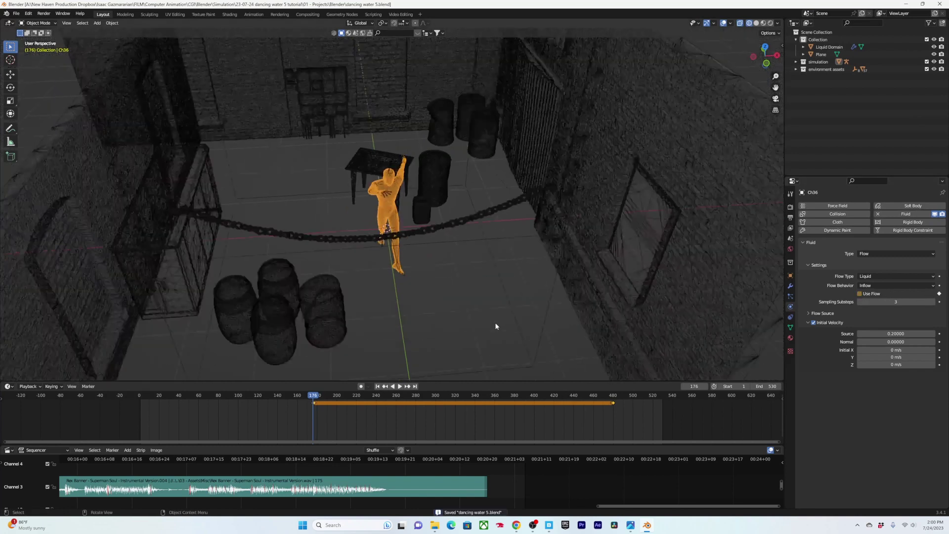
left_click(503, 325)
scroll(852, 439, "down", 2)
scroll(851, 441, "down", 2)
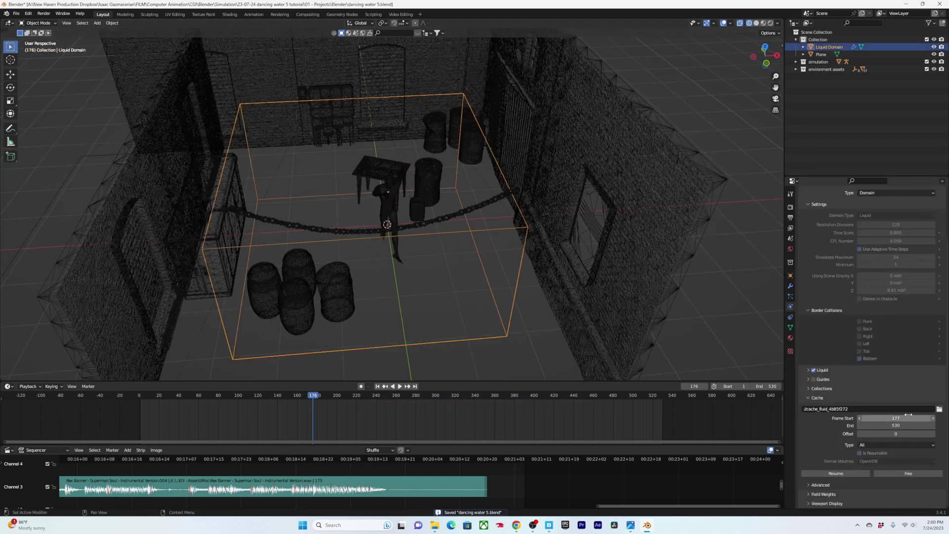
left_click(907, 420)
type("1")
key("Return")
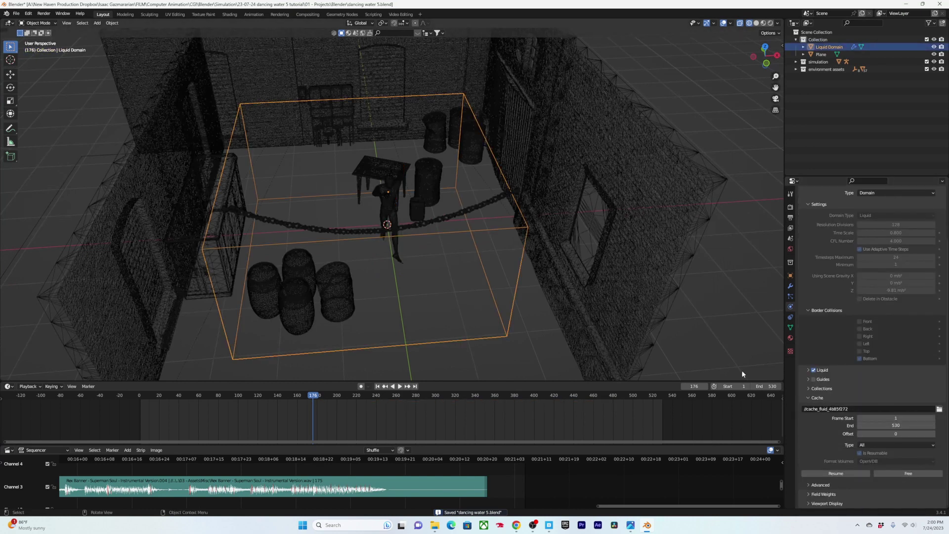
left_click(817, 472)
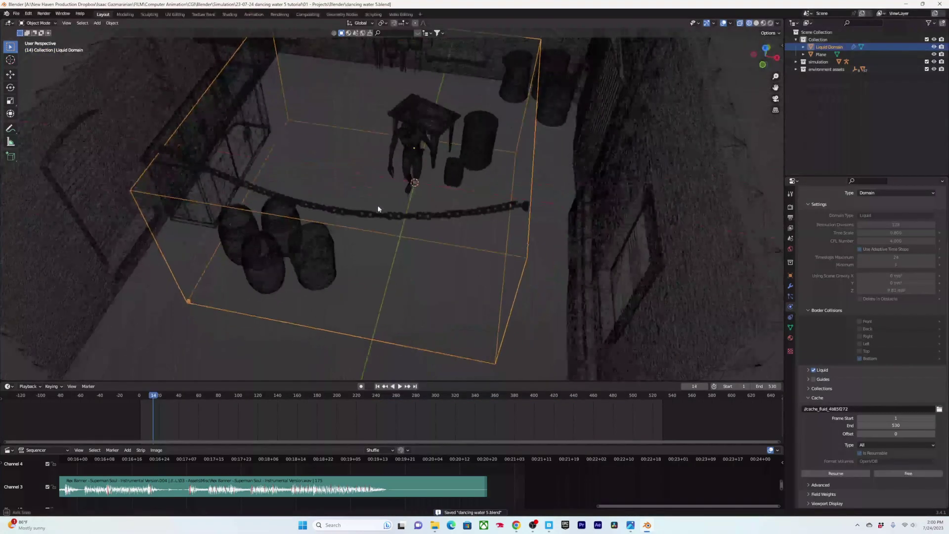
Select the character at frame 14, save the file and view the figure's pose from several angles
middle_click_drag(378, 209, 370, 217)
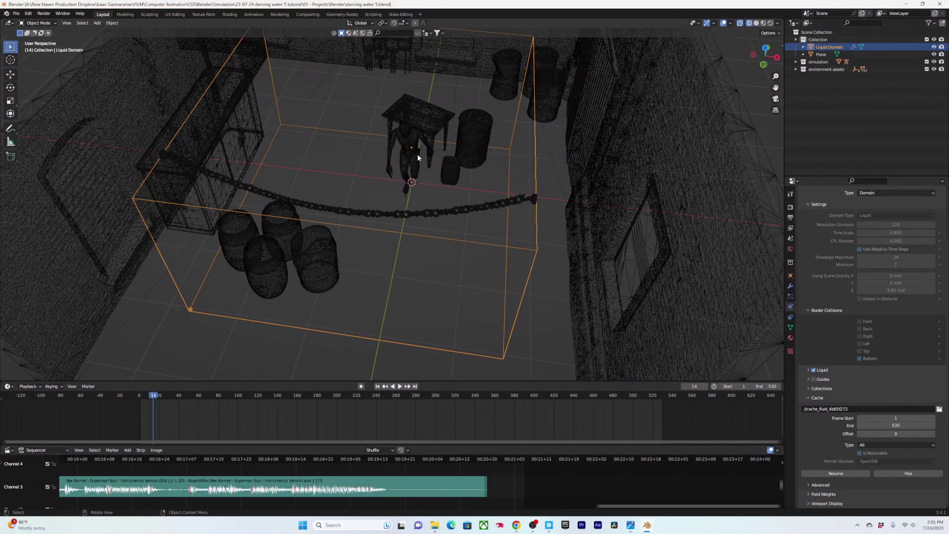
left_click(417, 156)
scroll(402, 174, "up", 1)
key("ctrl+s")
middle_click_drag(427, 197, 440, 174, "shift")
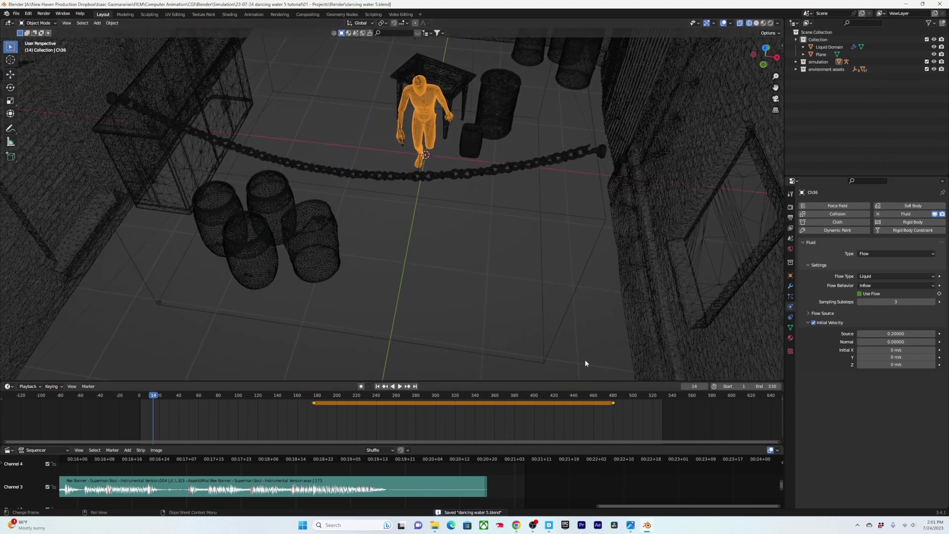
middle_click_drag(393, 212, 415, 243)
middle_click_drag(431, 203, 426, 179)
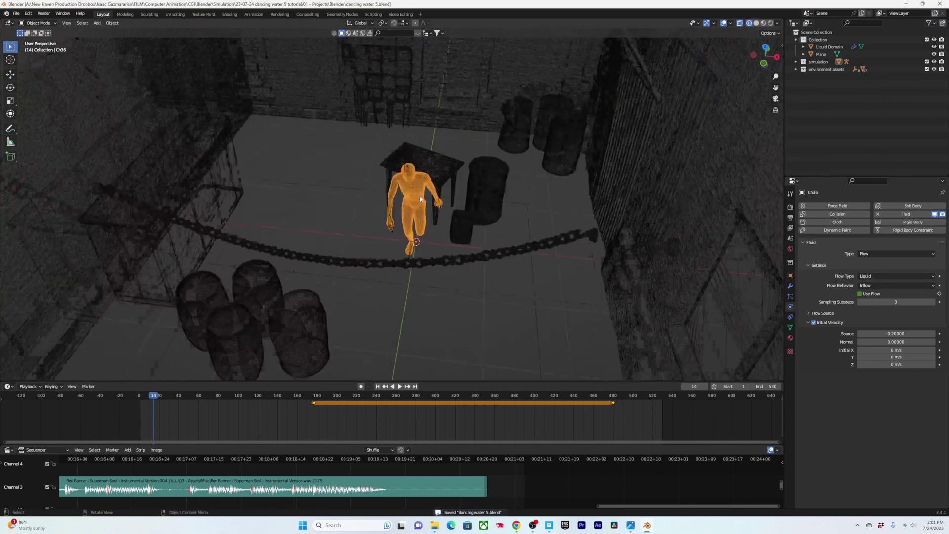
Save the file, preview the frames before the flow keyframes around the character, and move to frame 175
scroll(409, 221, "up", 3)
middle_click_drag(408, 221, 369, 219, "shift")
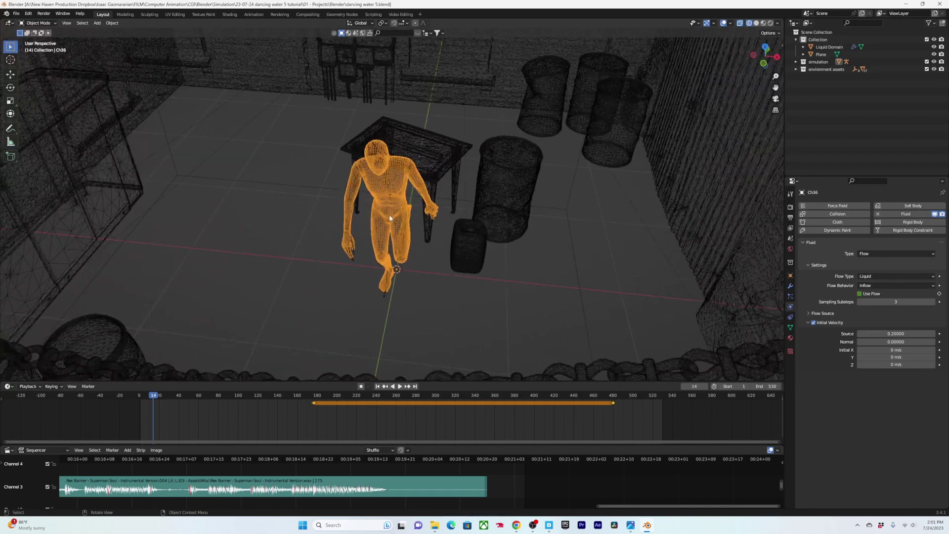
key("ctrl+s")
key("space")
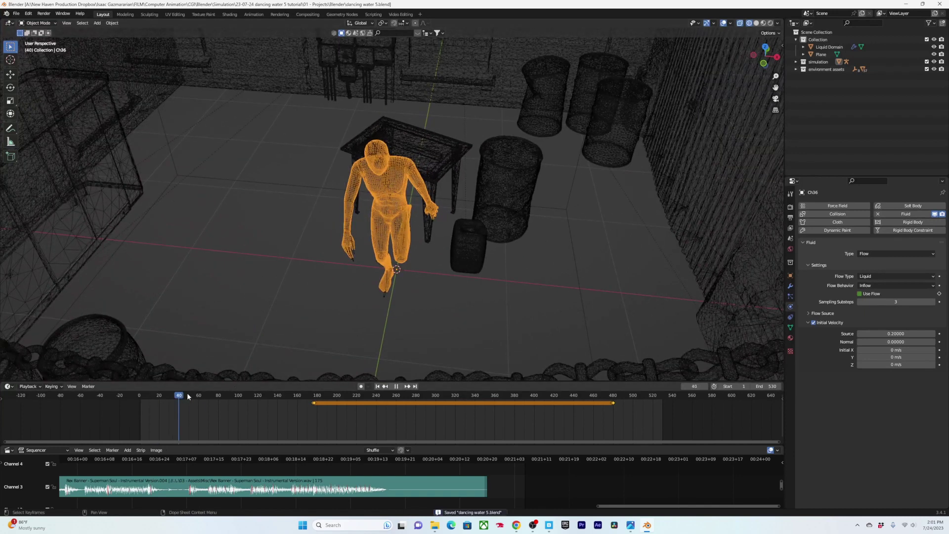
key("Escape")
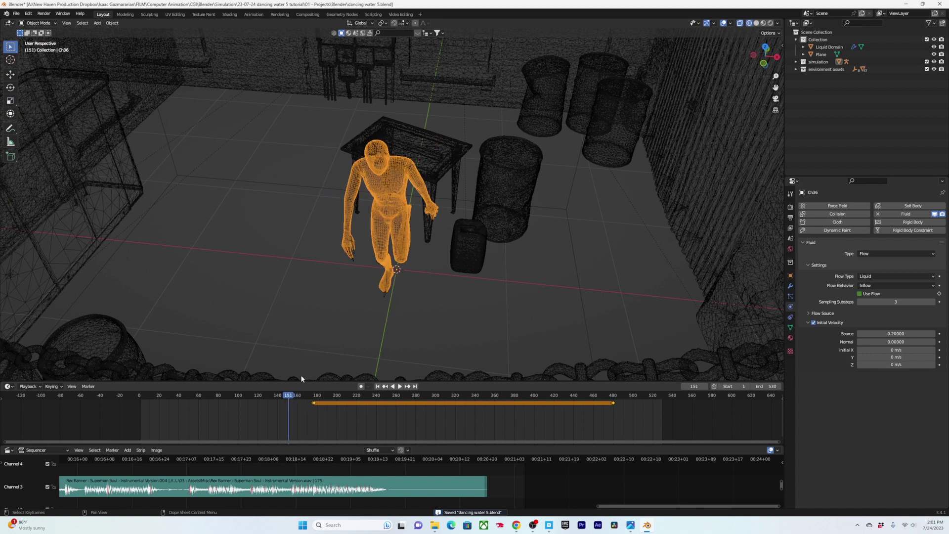
mouse_move(434, 203)
middle_mouse_down()
mouse_move(413, 226)
mouse_move(423, 195)
middle_mouse_up()
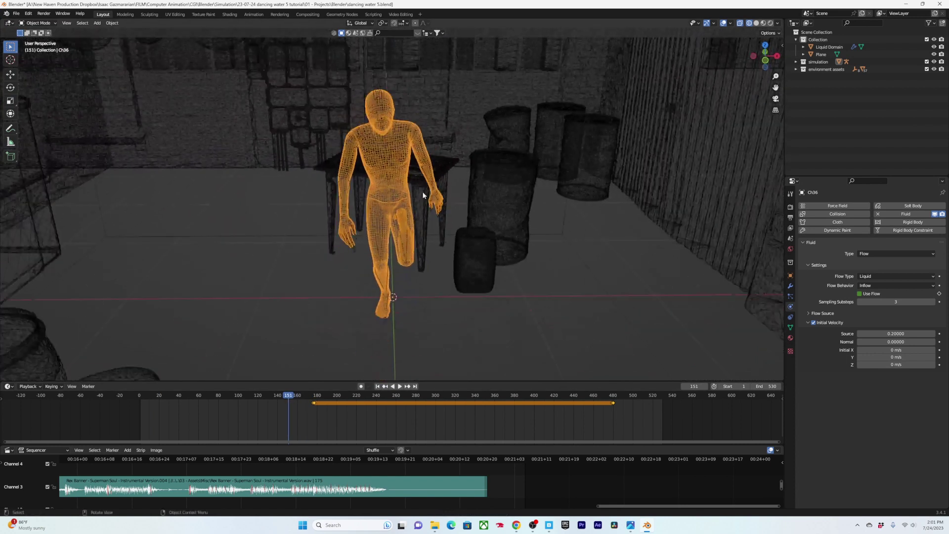
left_click(311, 399)
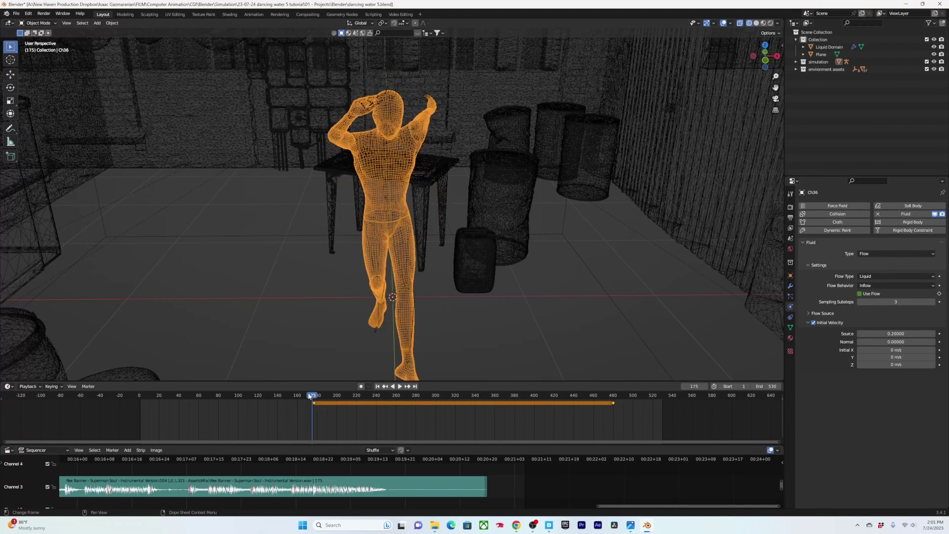
Add a force field to the character at frame 130, set its shape to Surface, and save the file
left_click_drag(310, 396, 269, 400)
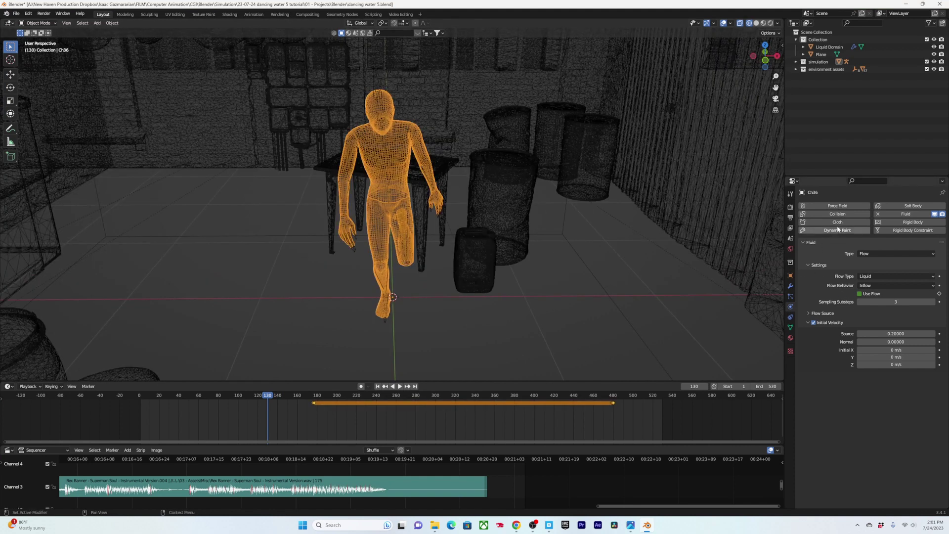
left_click(836, 207)
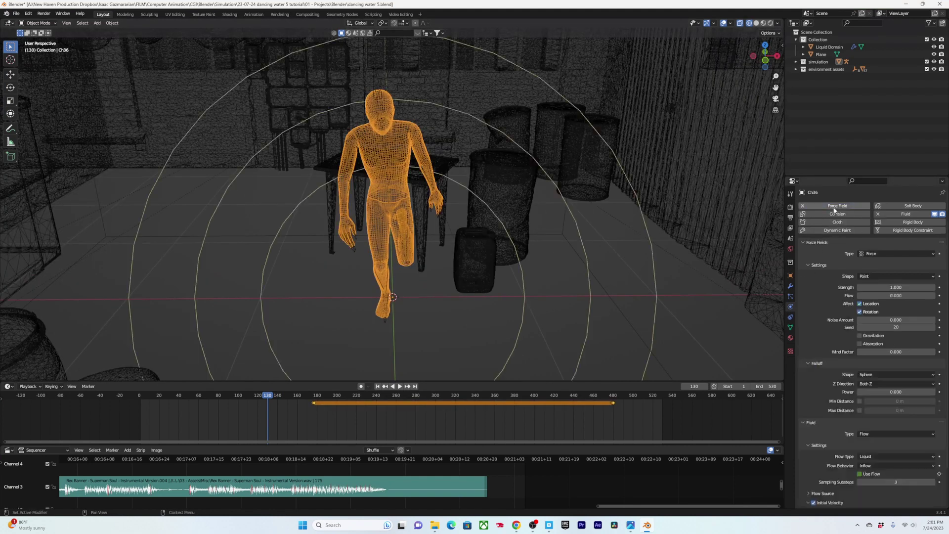
left_click(801, 423)
left_click(879, 276)
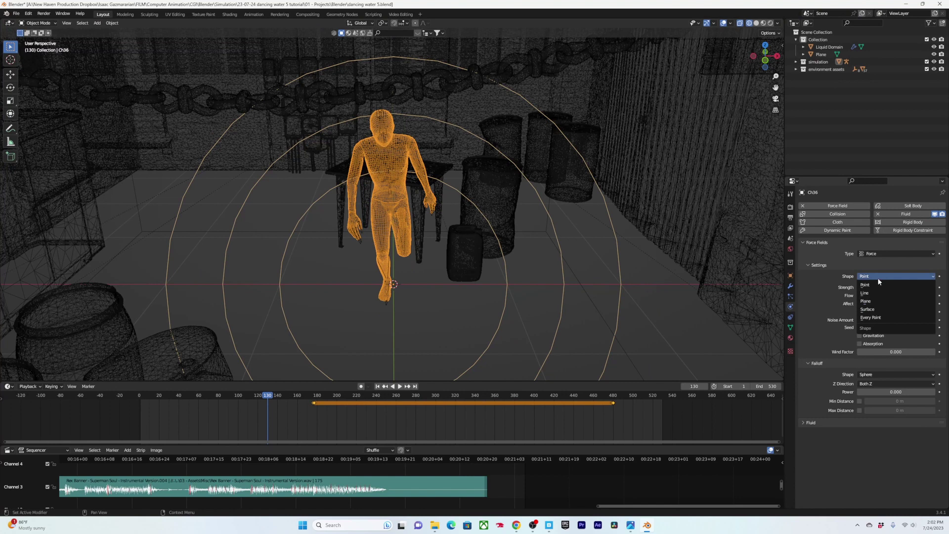
left_click(877, 310)
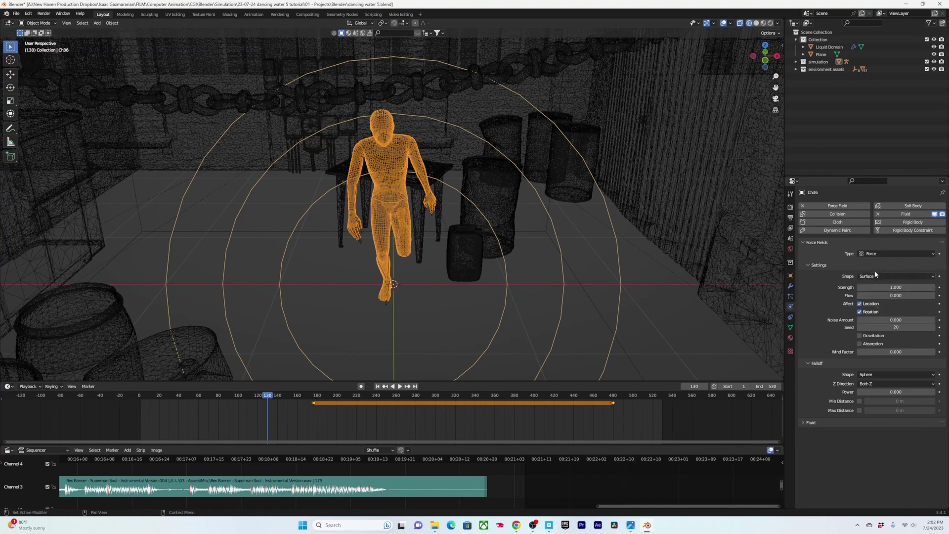
left_click(871, 277)
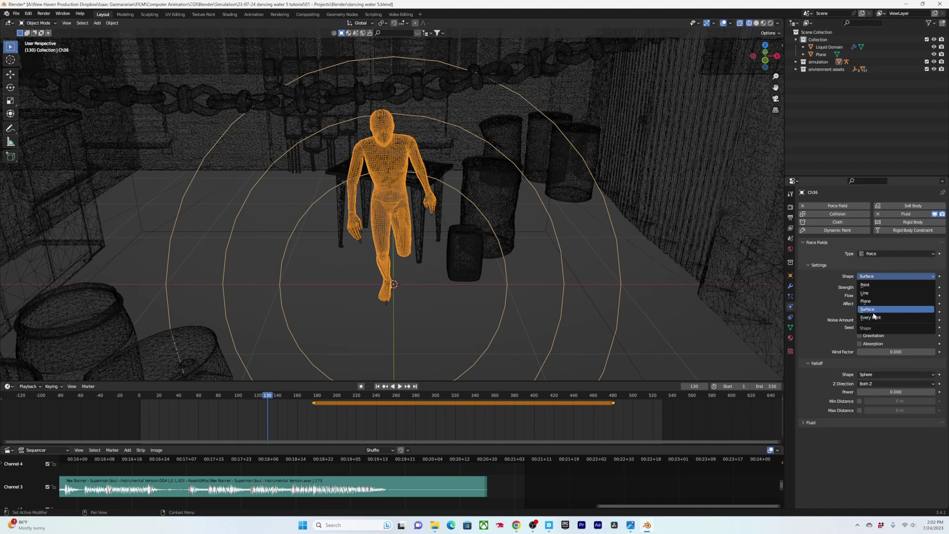
left_click(870, 309)
key("ctrl+s")
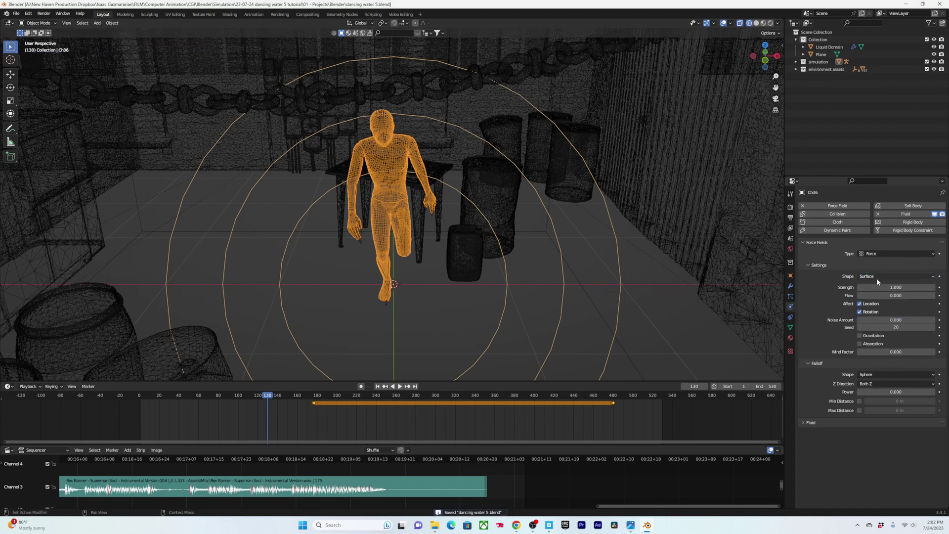
Set the character's force field strength to -1, save the file, and preview the frames up to about 183
scroll(385, 219, "up", 1)
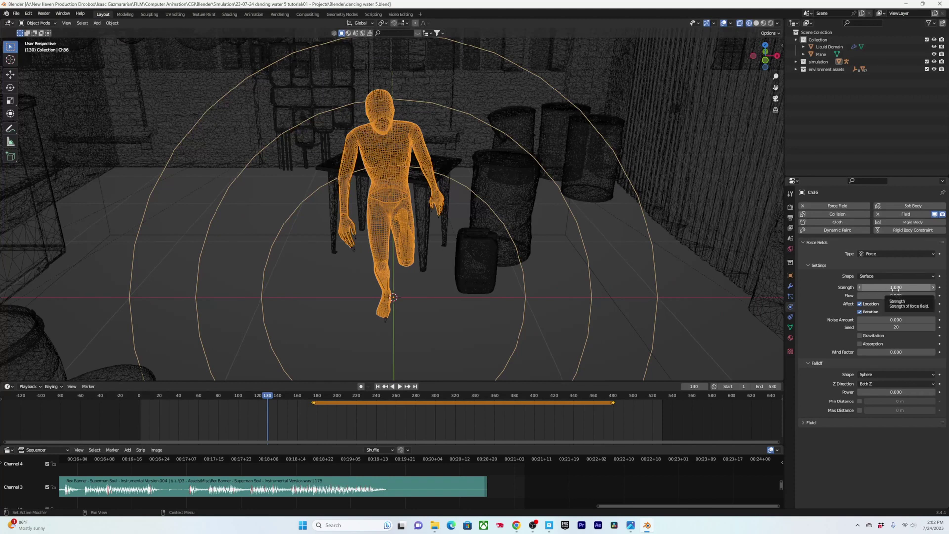
scroll(401, 223, "up", 3)
key("ctrl+s")
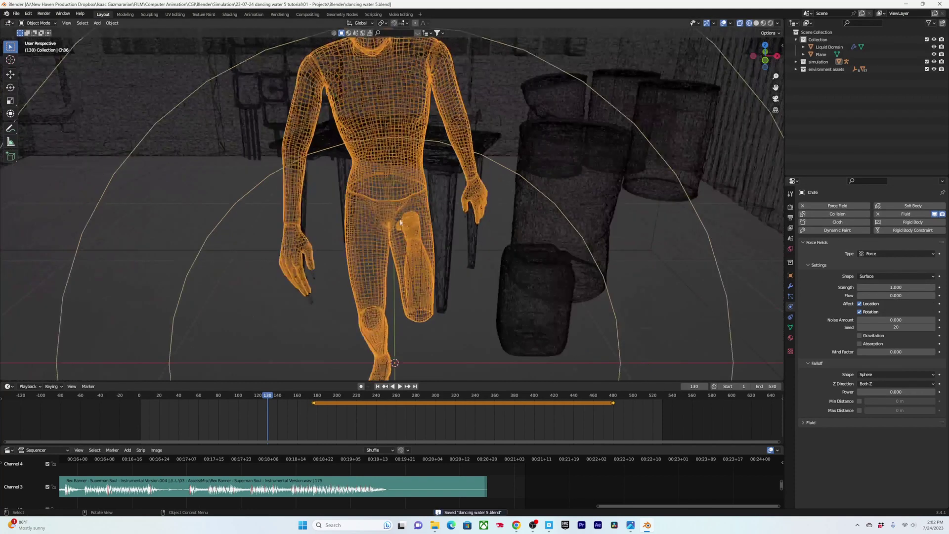
left_click(888, 287)
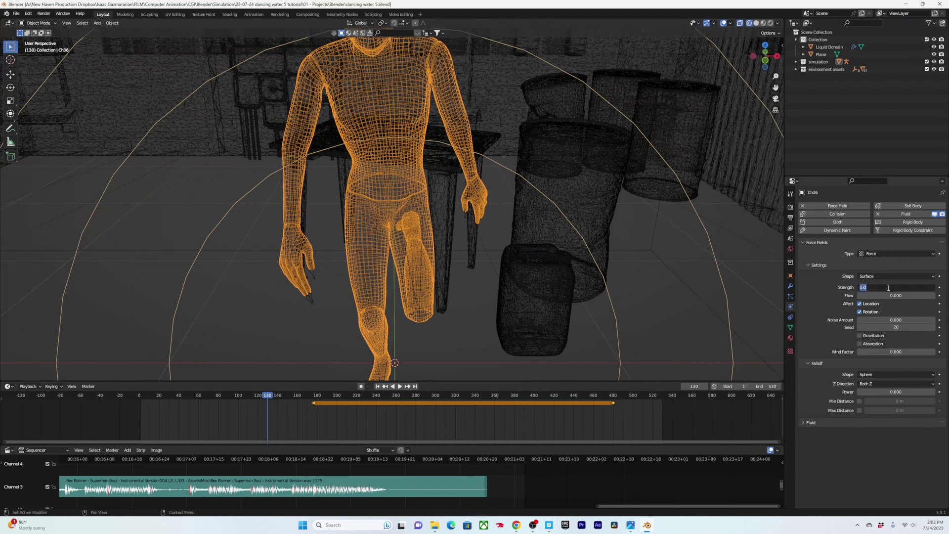
type("-1")
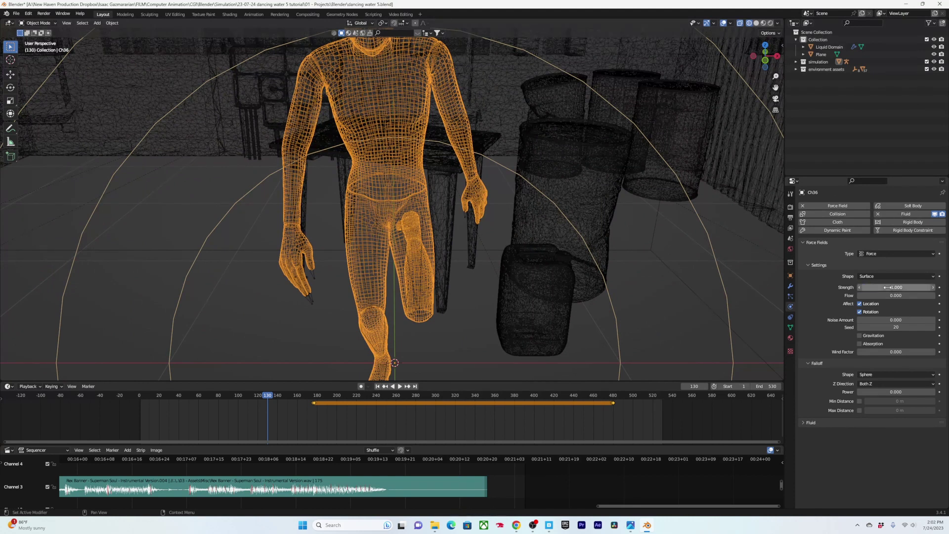
key("Return")
scroll(401, 247, "down", 6)
key("ctrl+s")
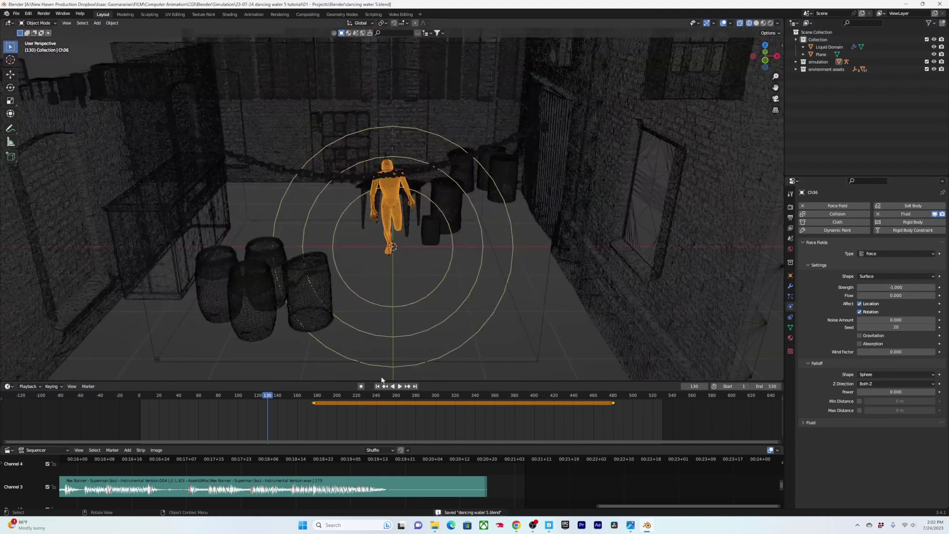
left_click_drag(272, 399, 322, 407)
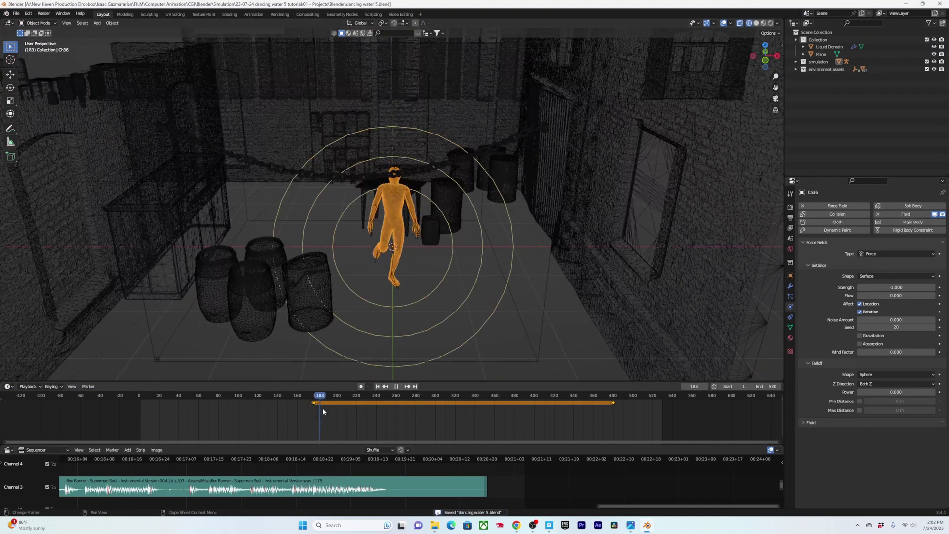
Select the simulation collection and add a cube mesh to it
left_click(818, 62)
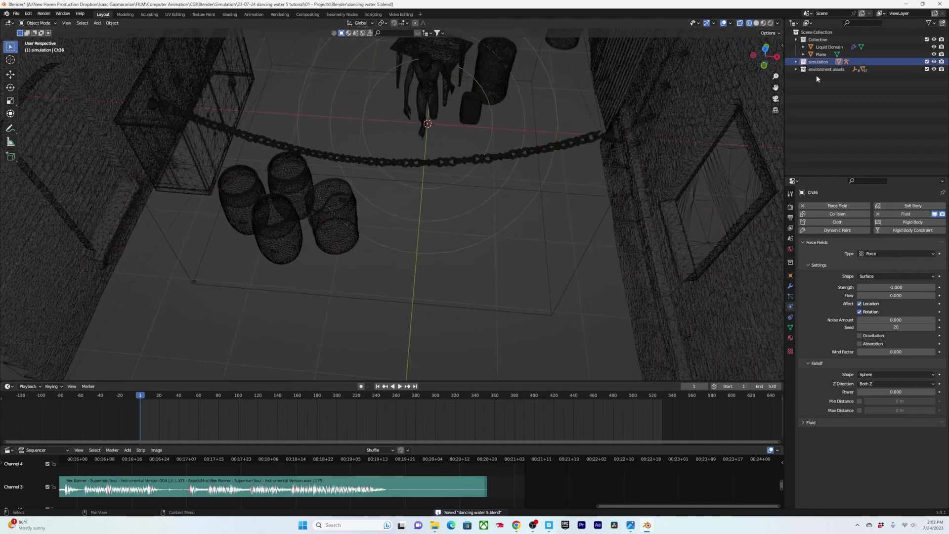
left_click(796, 62)
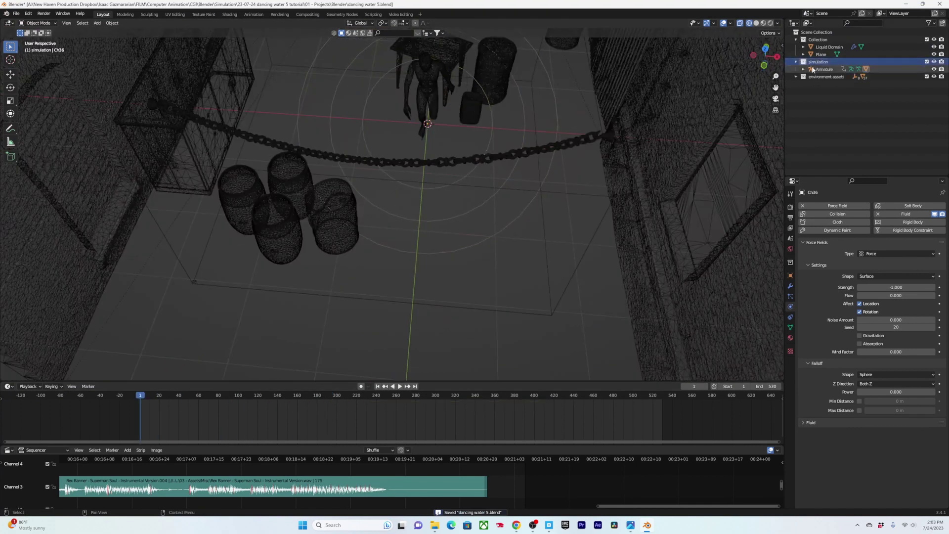
scroll(404, 229, "down", 3)
key("shift+a")
mouse_move(349, 223)
left_click(407, 231)
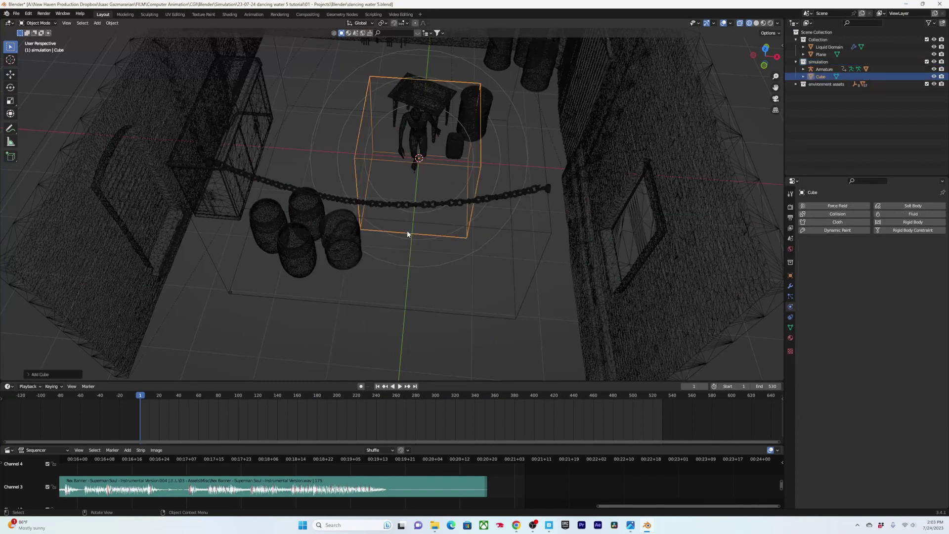
Move the cube over the barrels in the top view and enlarge it to cover the floor around them
middle_click_drag(407, 231, 433, 182)
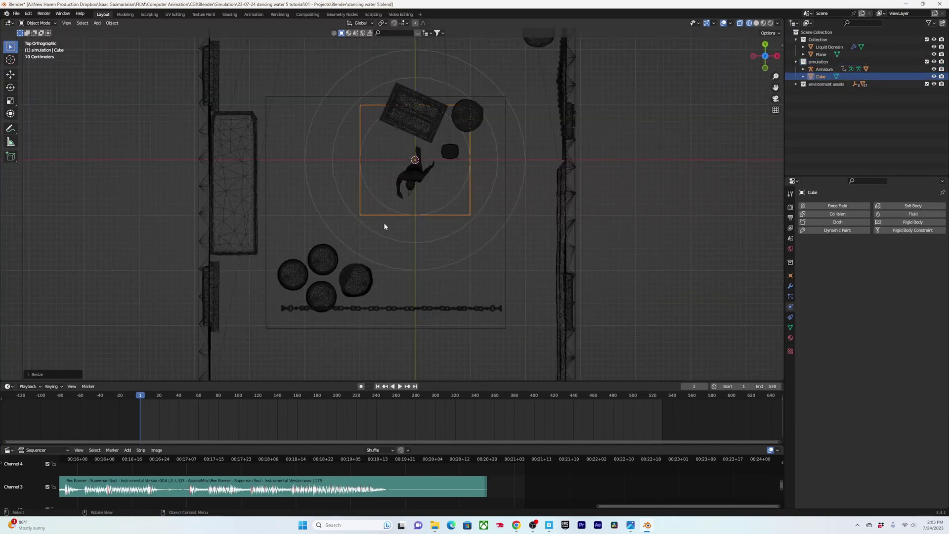
middle_click_drag(431, 196, 439, 132, "shift")
key("g")
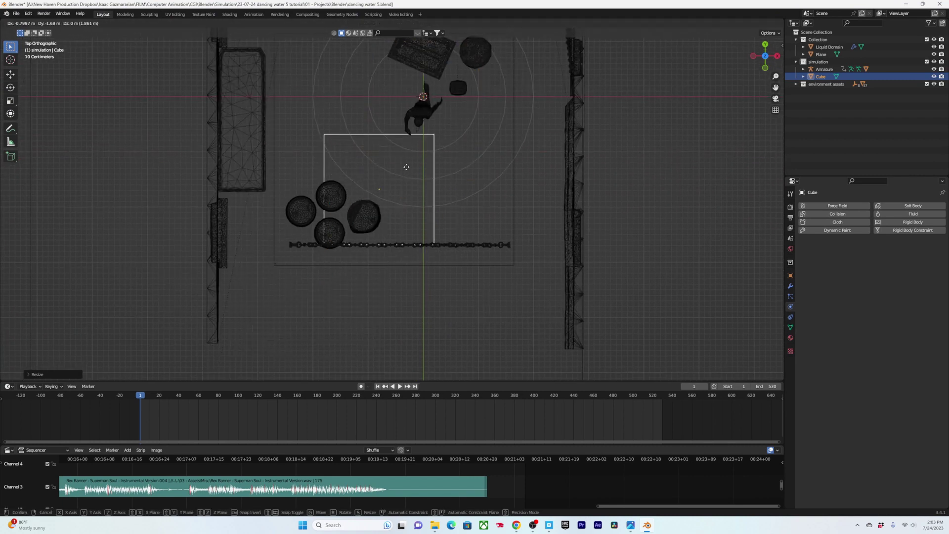
left_click(448, 75)
key("g")
left_click(374, 210)
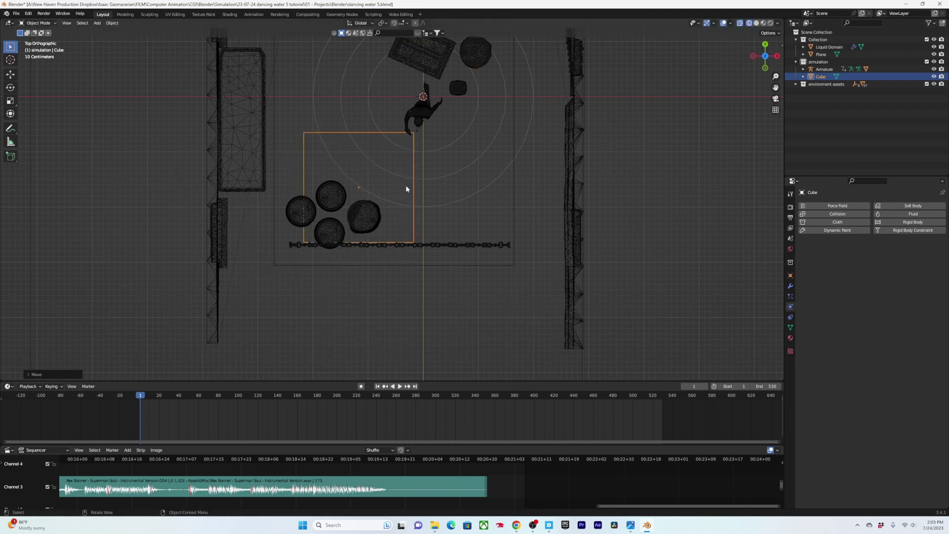
key("s")
left_click(448, 197)
Flatten the cube into a thin slab along Z and rest it on the floor in the front view
key("KP_1")
scroll(435, 257, "up", 5)
key("g")
key("z")
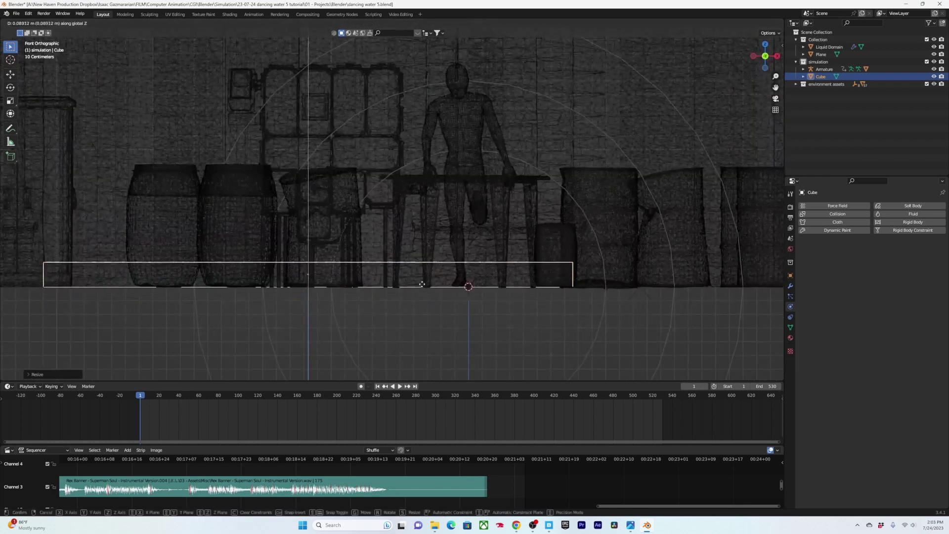
left_click(421, 285)
key("s")
key("z")
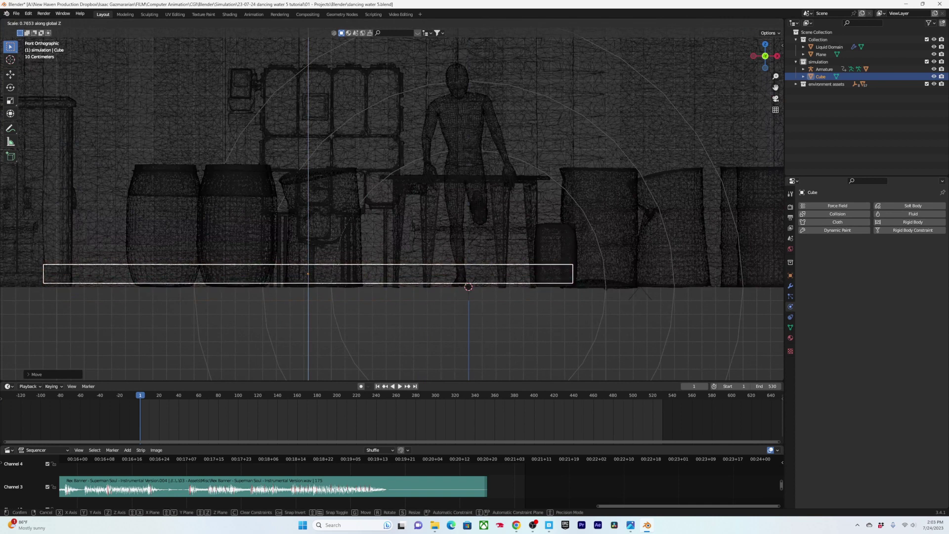
left_click(424, 240)
key("g")
key("z")
left_click(423, 244)
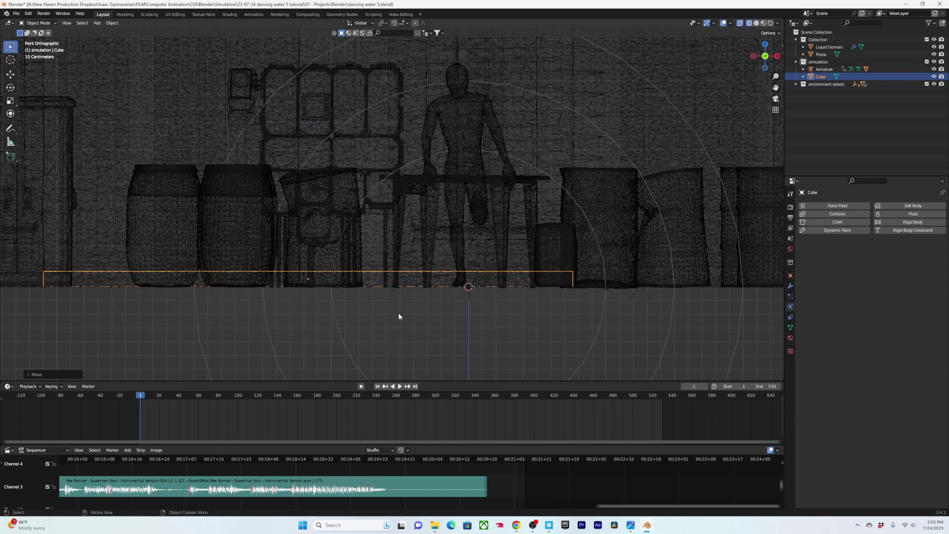
Shift the flat cube slightly toward the back wall and the character in the top view
key("KP_7")
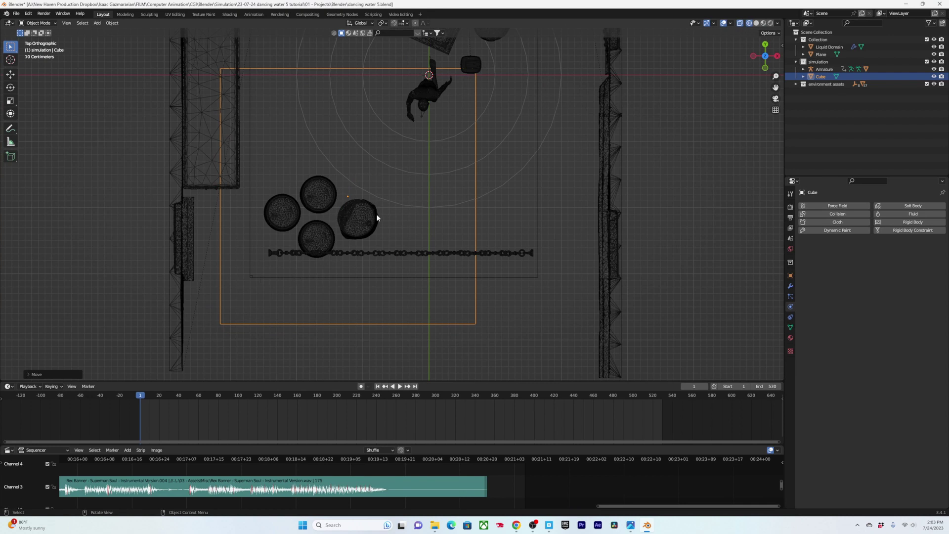
key("g")
left_click(385, 198)
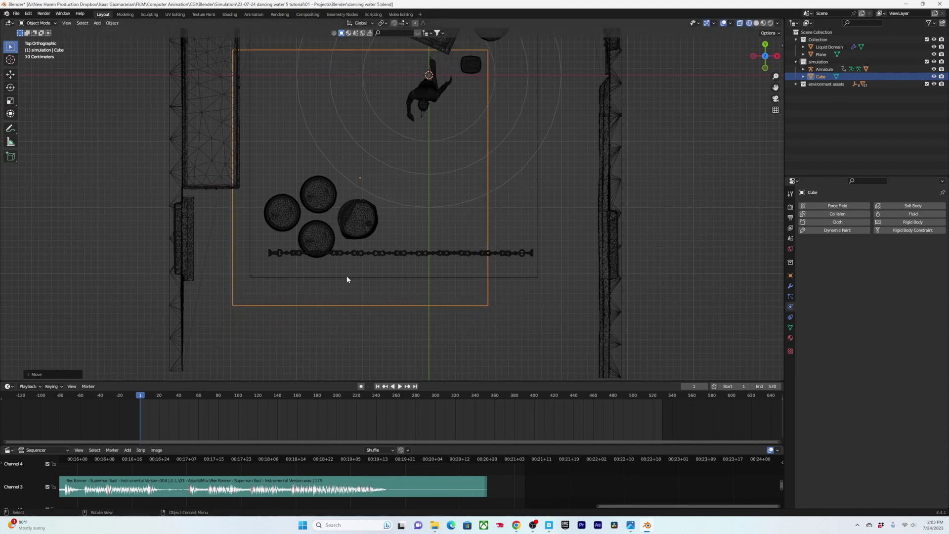
Extend the liquid domain's mesh forward along Y past the chain and outward along X on the barrel side, and save the file
left_click(346, 278)
key("Tab")
key("2")
left_click_drag(567, 330, 170, 248)
key("g")
key("y")
scroll(277, 296, "down", 5)
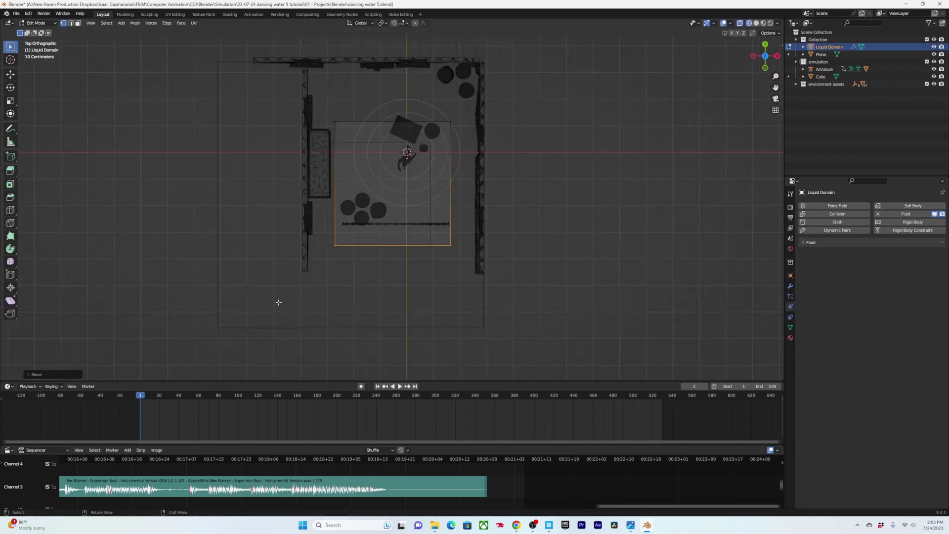
key("x")
left_click(353, 102)
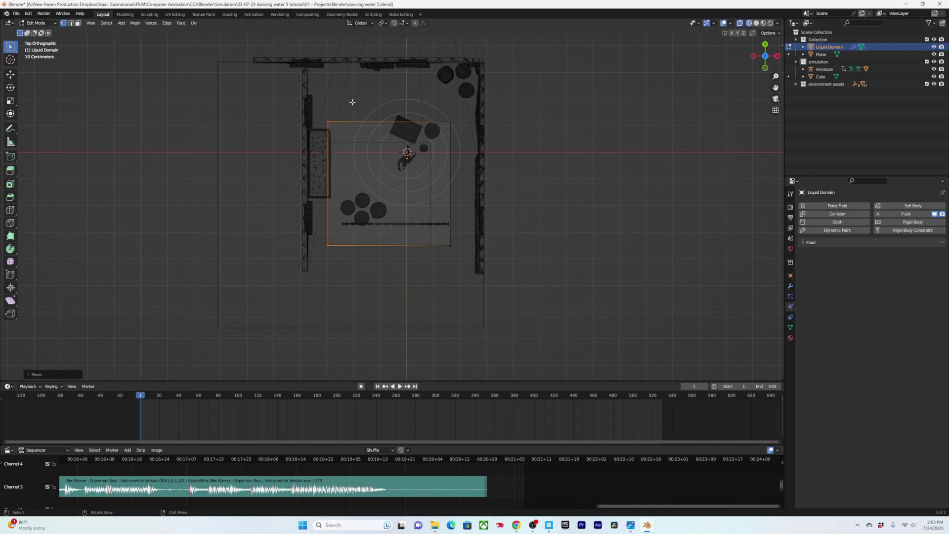
scroll(471, 233, "up", 6)
key("ctrl+s")
key("Tab")
Apply the scale of the liquid domain and of the flat cube
left_click(503, 241)
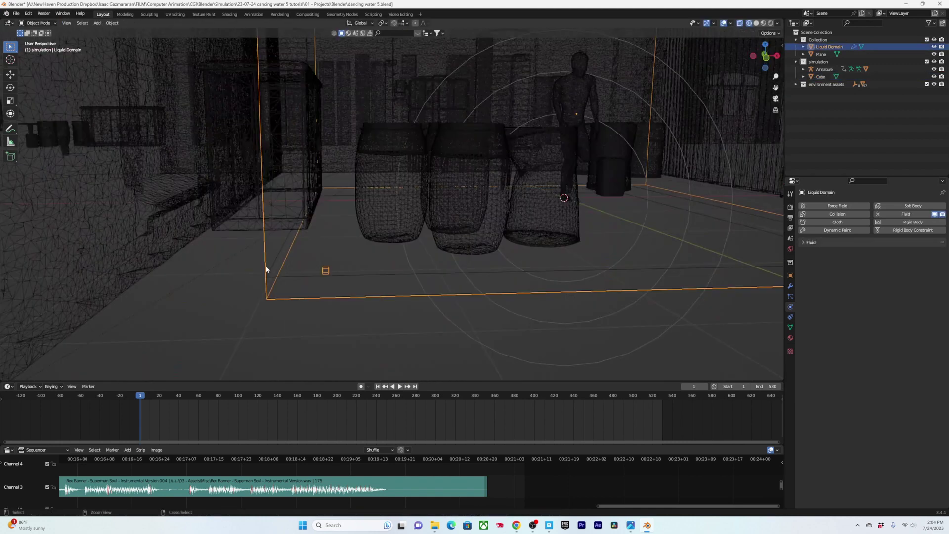
key("ctrl+a")
left_click(261, 282)
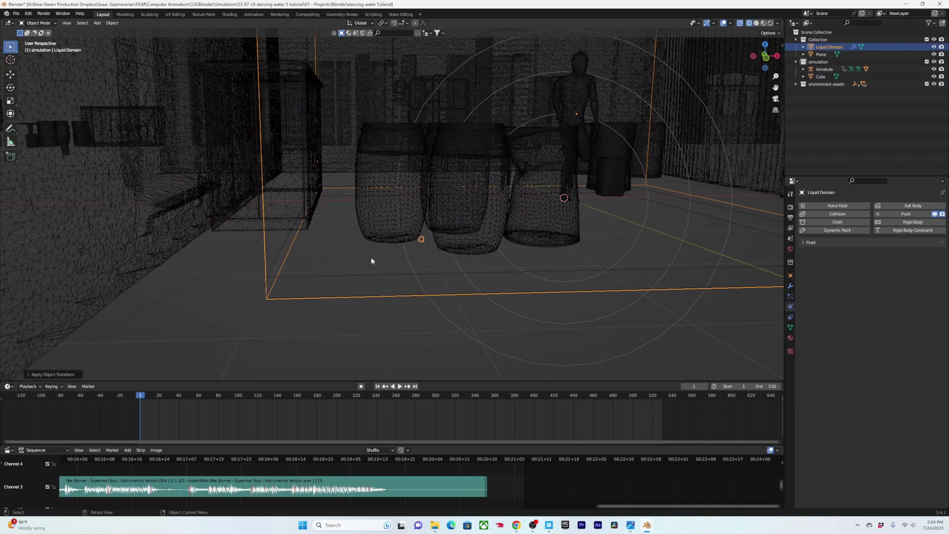
middle_click_drag(371, 261, 398, 281)
left_click(360, 318)
key("ctrl+a")
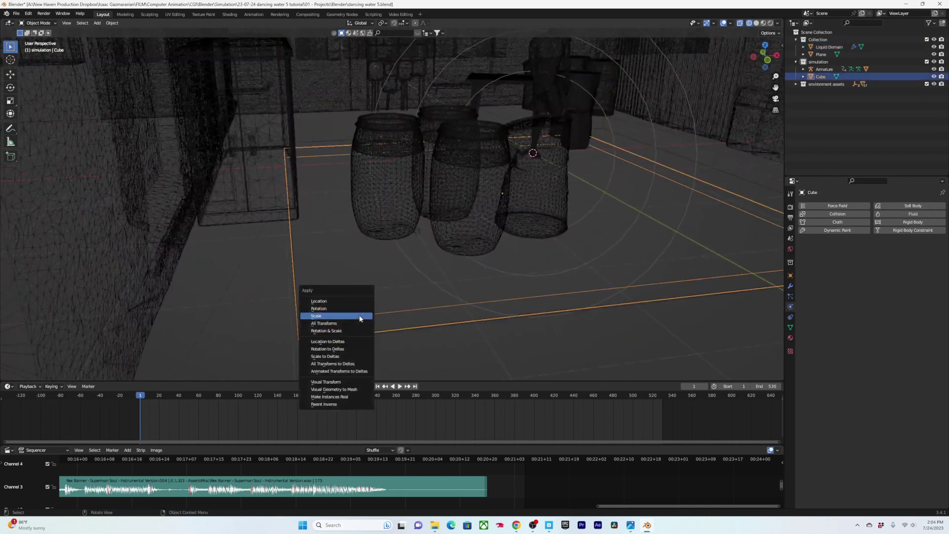
left_click(360, 317)
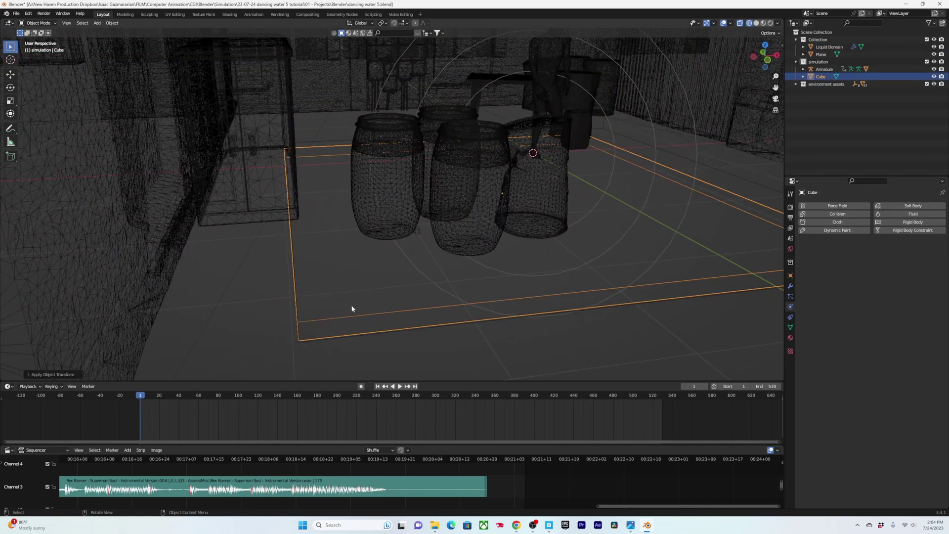
Examine the base of the liquid domain and the flat cube at floor level in the front view
middle_click_drag(363, 307, 411, 220)
left_click(410, 219)
left_click(413, 219)
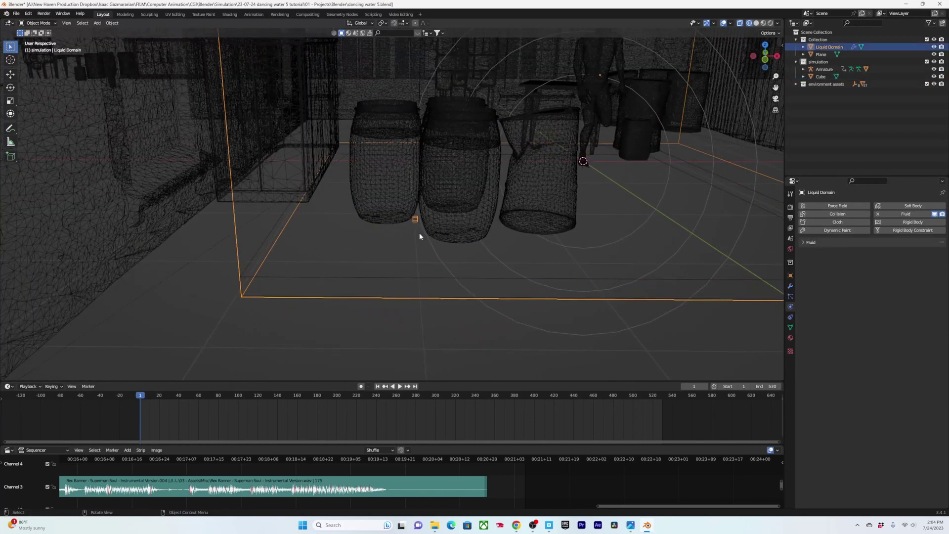
key("KP_1")
scroll(441, 168, "up", 6)
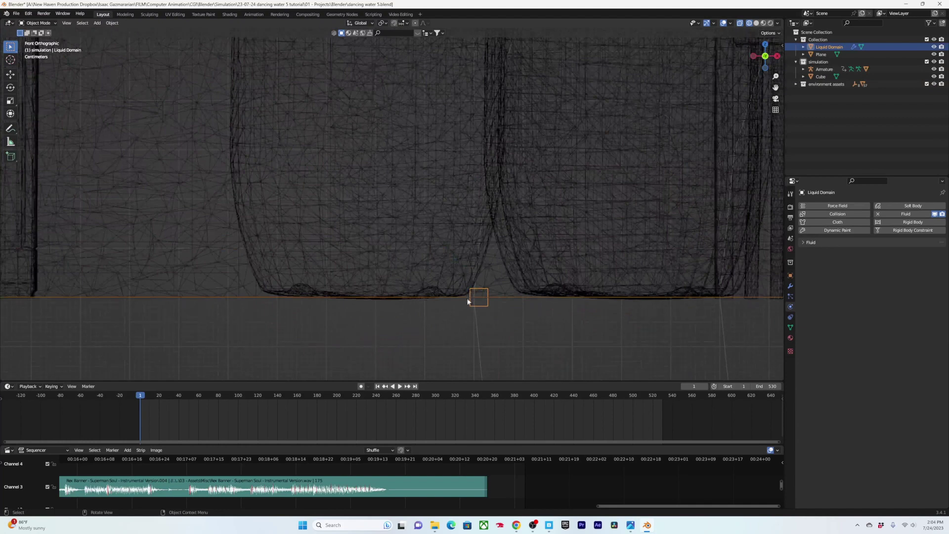
scroll(261, 279, "down", 3)
middle_click_drag(277, 251, 266, 286)
scroll(282, 257, "down", 2)
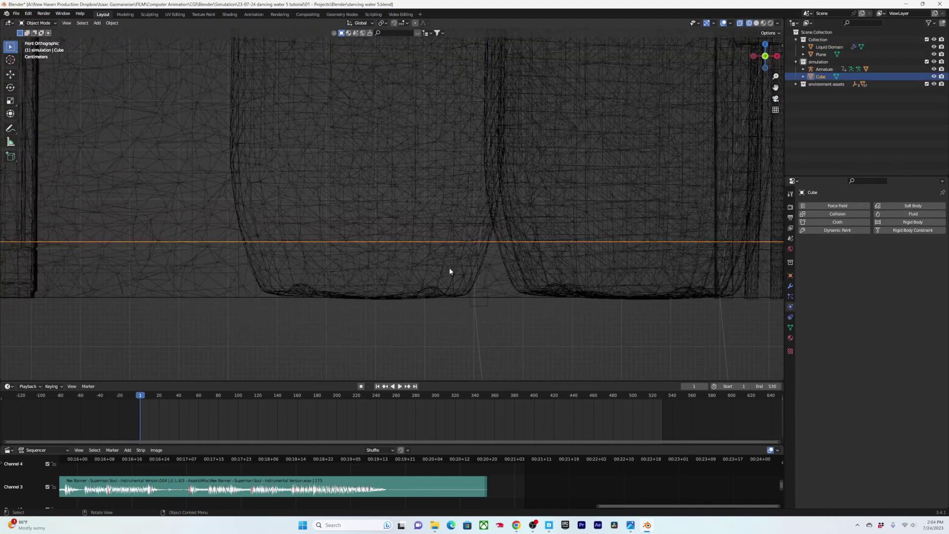
scroll(450, 271, "down", 3)
middle_click_drag(450, 271, 432, 227)
scroll(435, 230, "down", 5)
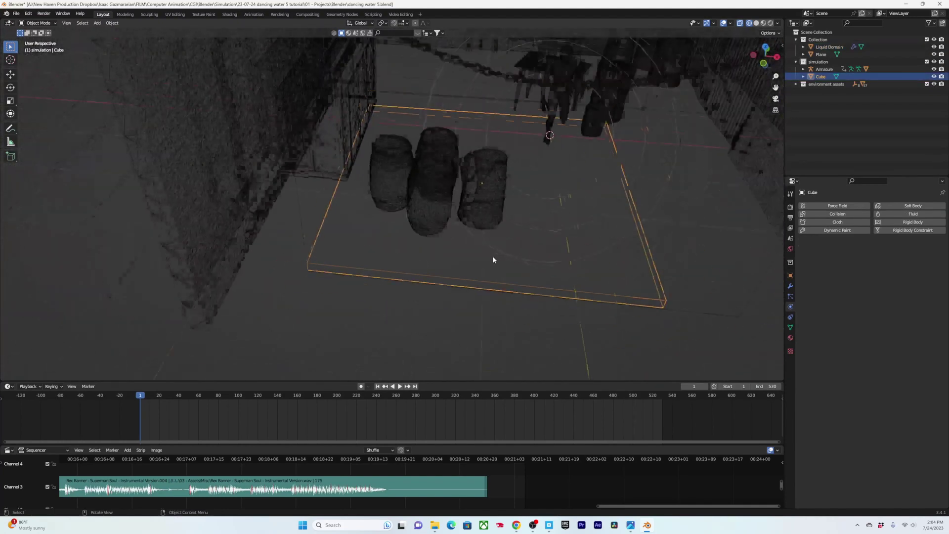
Add fluid physics to the flat cube, making it a Flow object with flow type Liquid
middle_click_drag(493, 259, 448, 178, "shift")
scroll(381, 233, "down", 1)
left_click(913, 213)
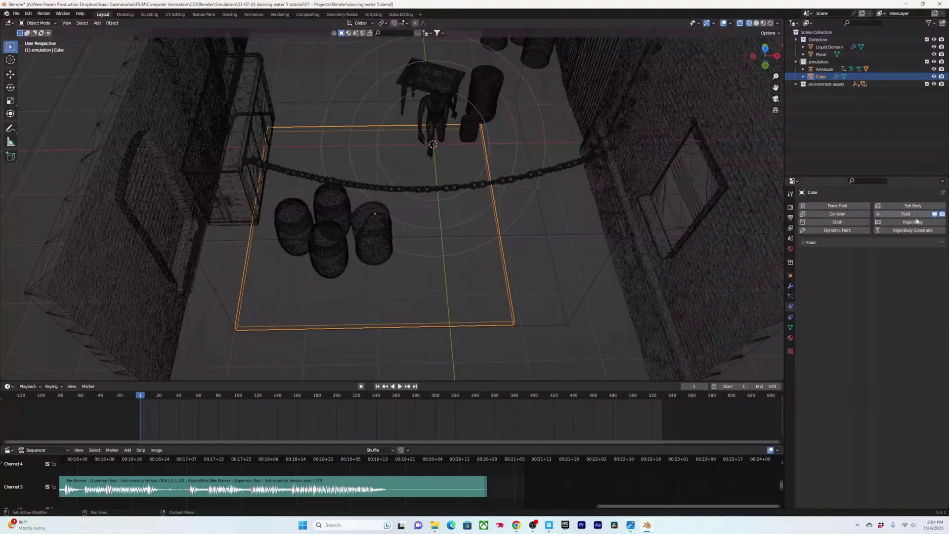
left_click(870, 254)
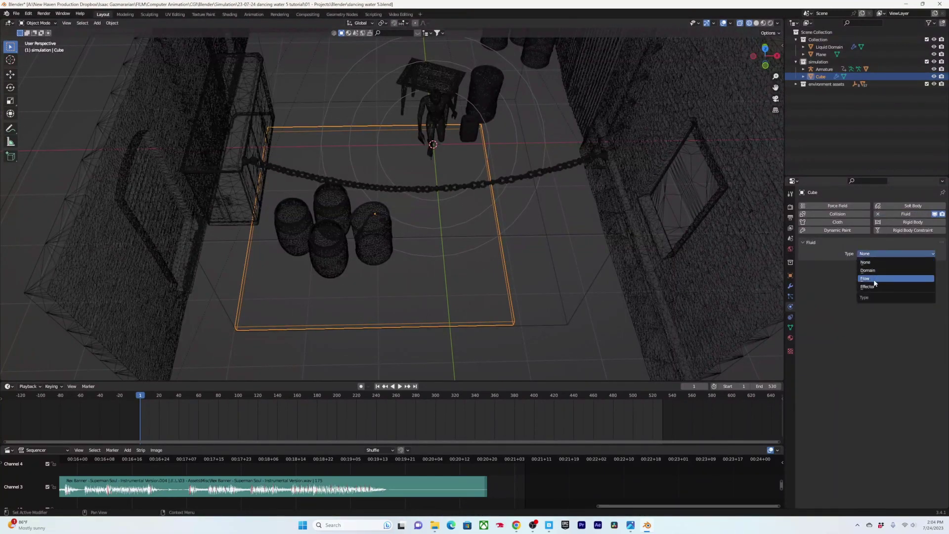
left_click(871, 274)
left_click(870, 276)
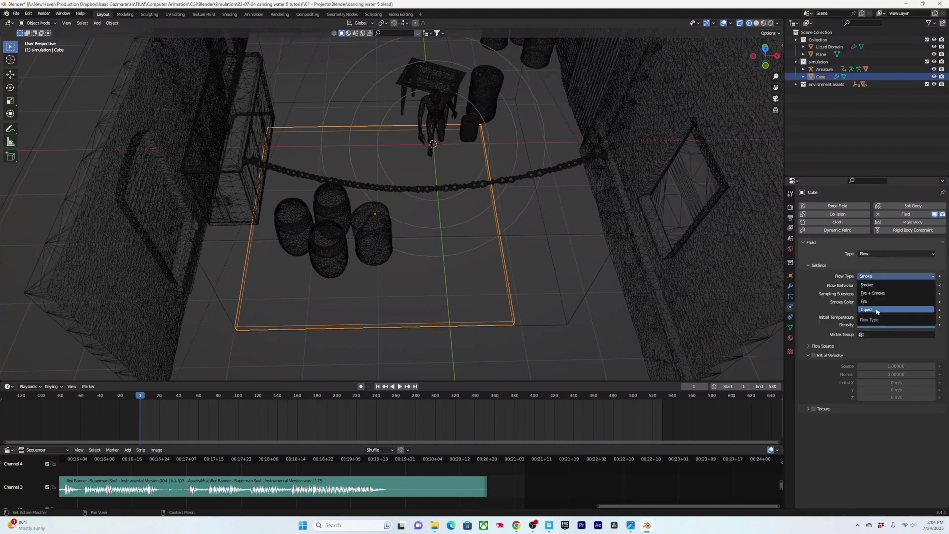
left_click(872, 299)
Try Inflow and settle on Geometry as the flat cube's flow behavior, and expand its flow source settings
left_click(871, 288)
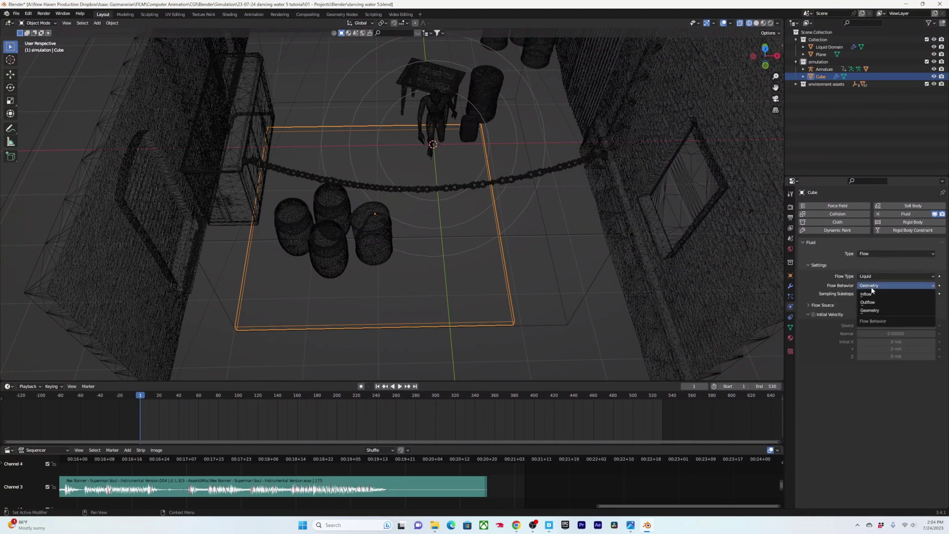
left_click(871, 293)
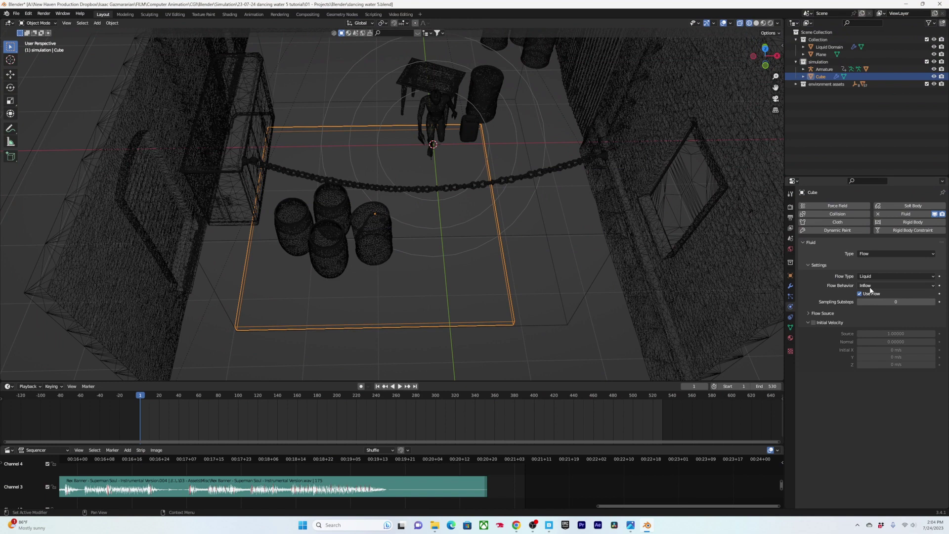
key("ctrl+s")
left_click(869, 286)
left_click(863, 294)
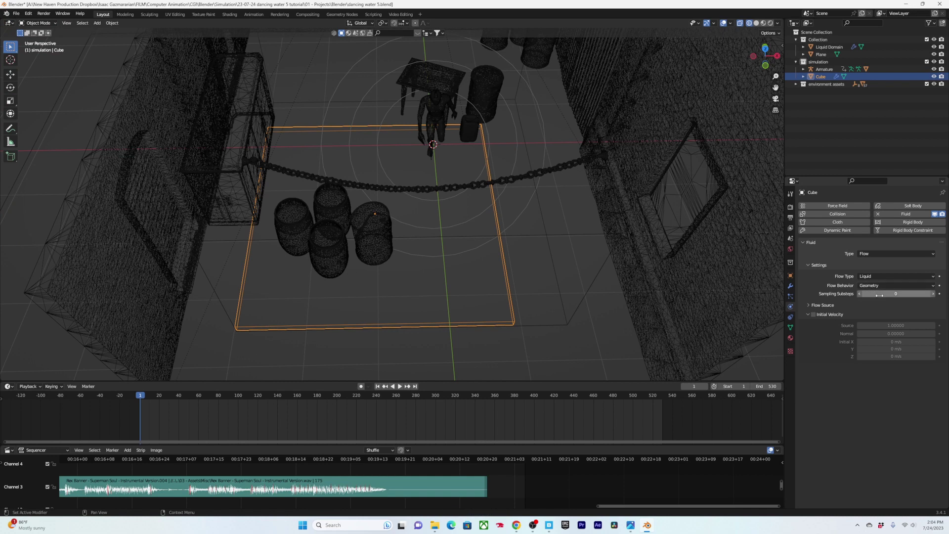
left_click(820, 304)
Save the file and run Bake All on the liquid domain, stopping the bake around frame 25
middle_click_drag(583, 262, 547, 267)
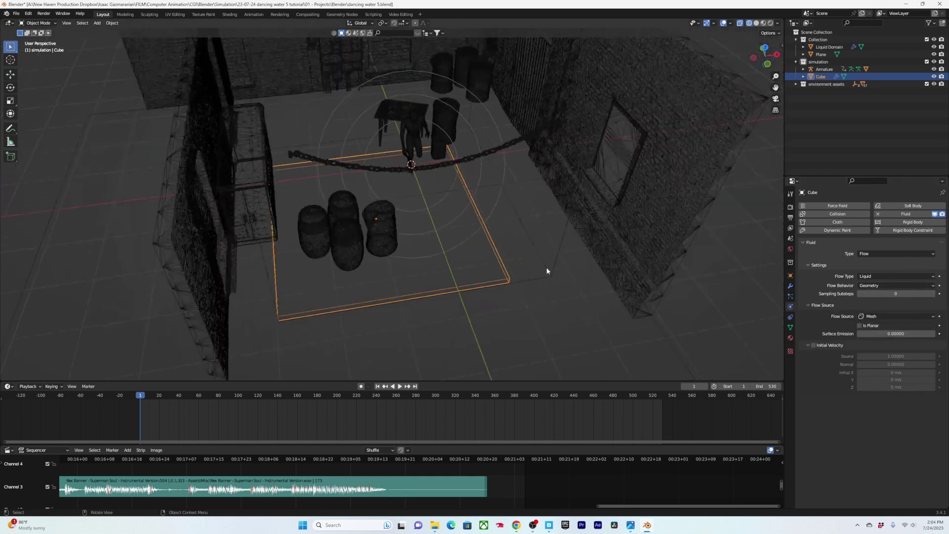
left_click(547, 268)
key("ctrl+s")
scroll(864, 453, "down", 3)
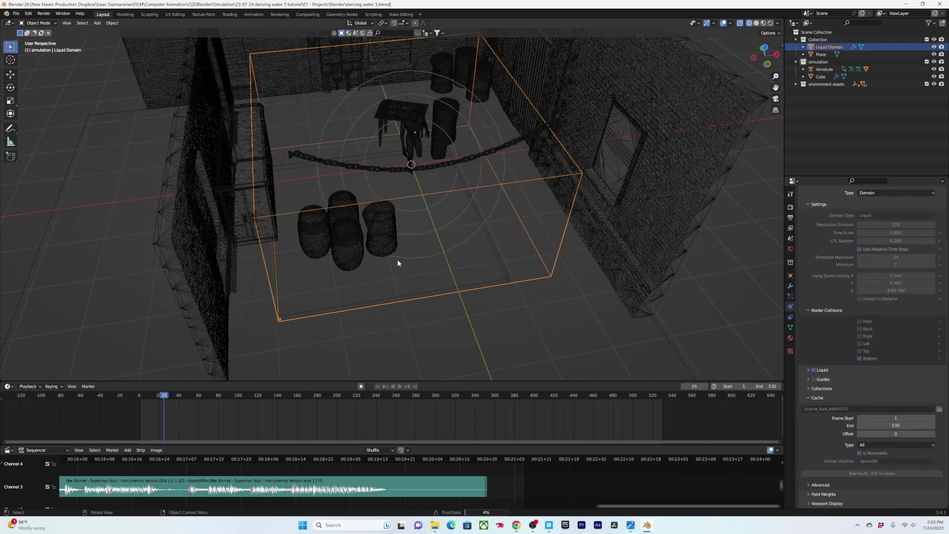
key("Escape")
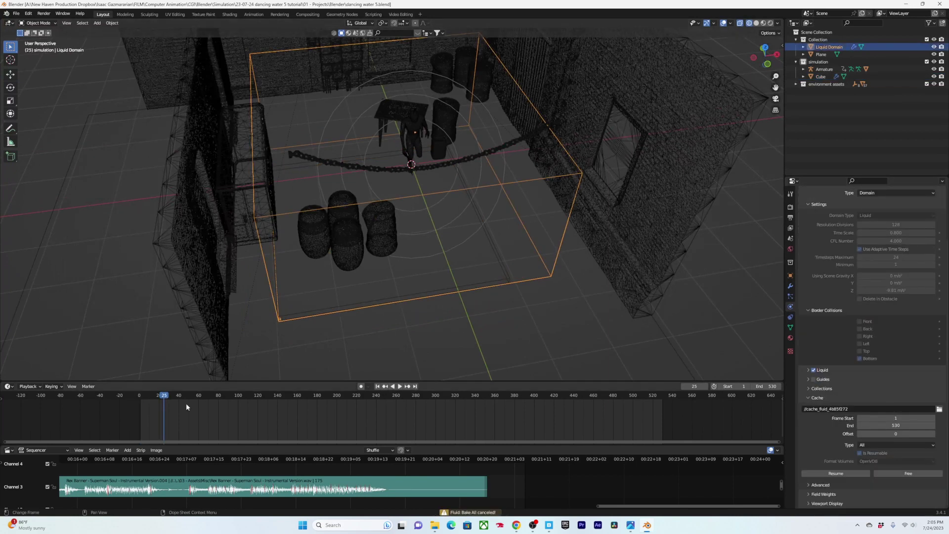
Play the partly baked simulation from the start, viewing the liquid domain from a lower angle
mouse_move(163, 396)
left_mouse_down()
mouse_move(147, 400)
mouse_move(149, 393)
left_mouse_up()
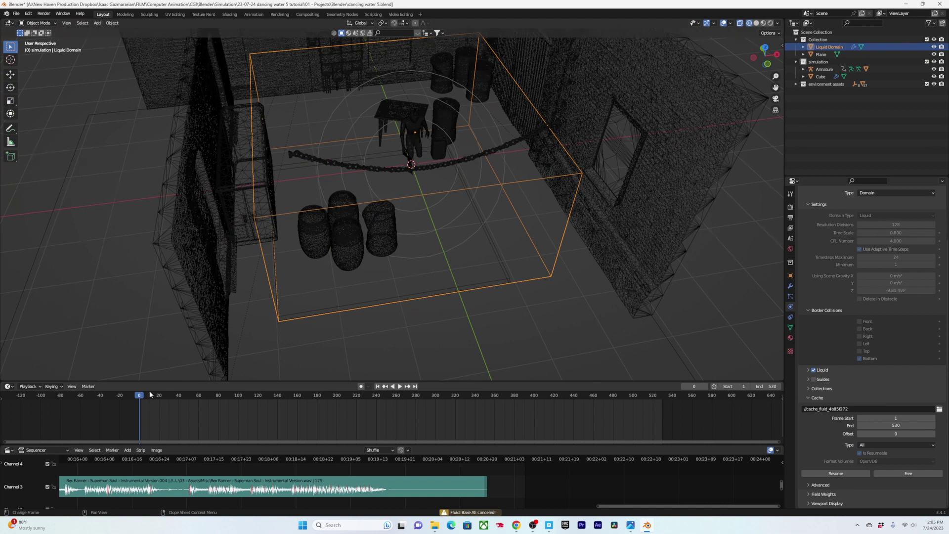
middle_click_drag(350, 255, 381, 296)
key("space")
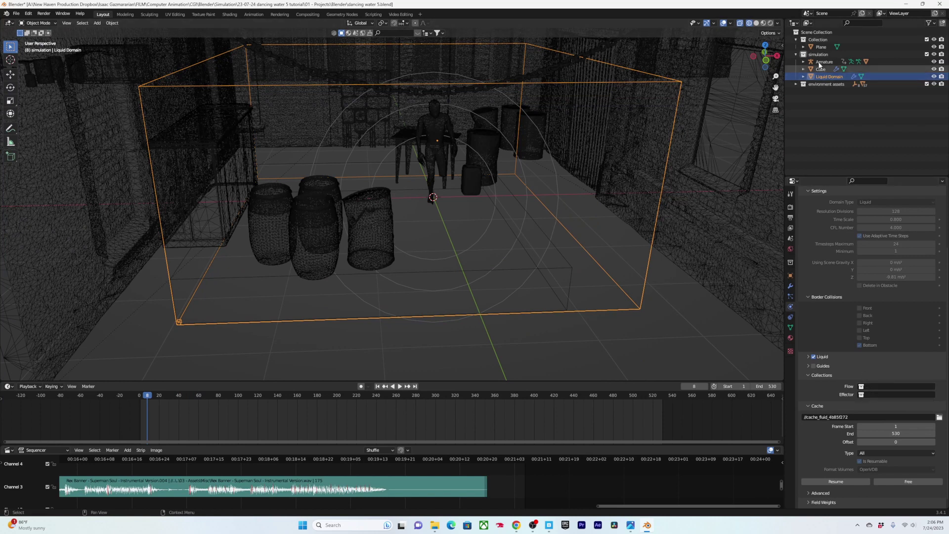
Move the character mesh Ch36 and the selected liquid domain into a new collection named flow
left_click(803, 62)
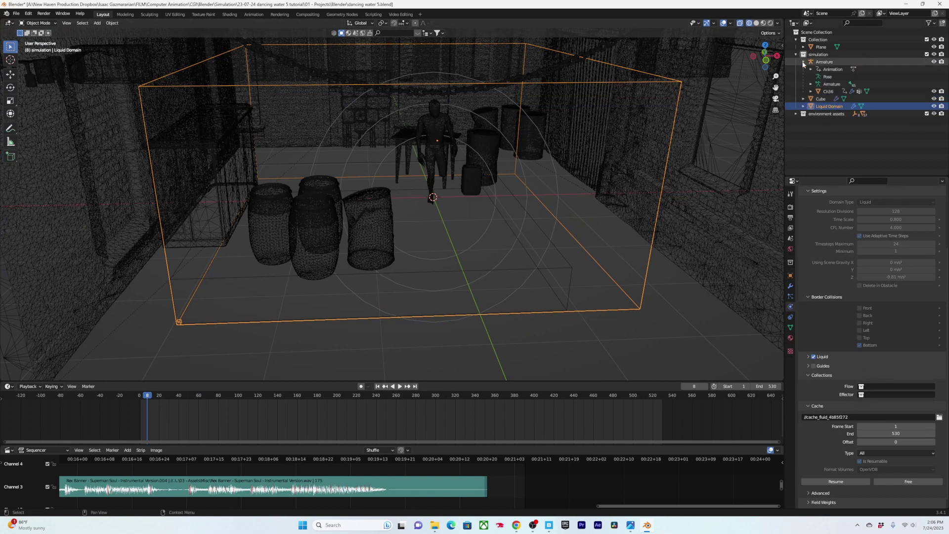
left_click(828, 92)
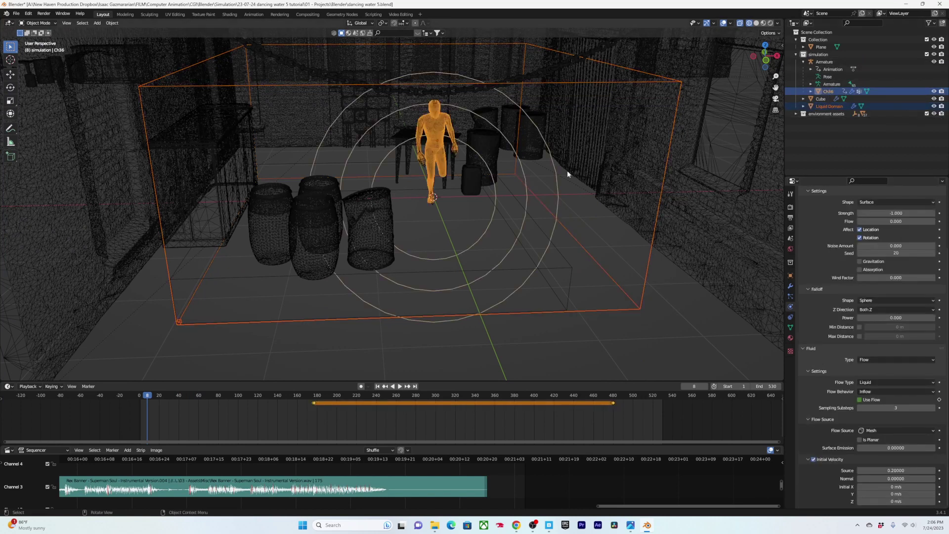
key("m")
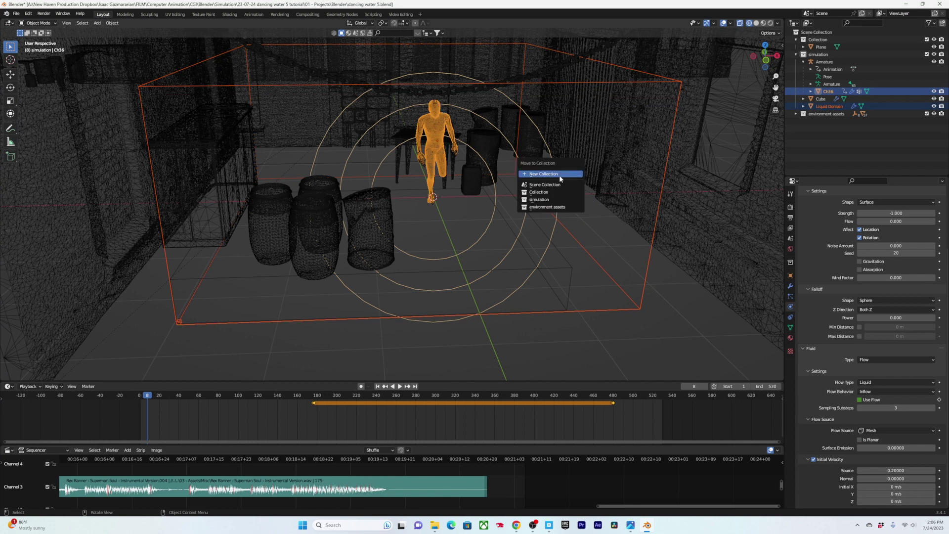
left_click(550, 174)
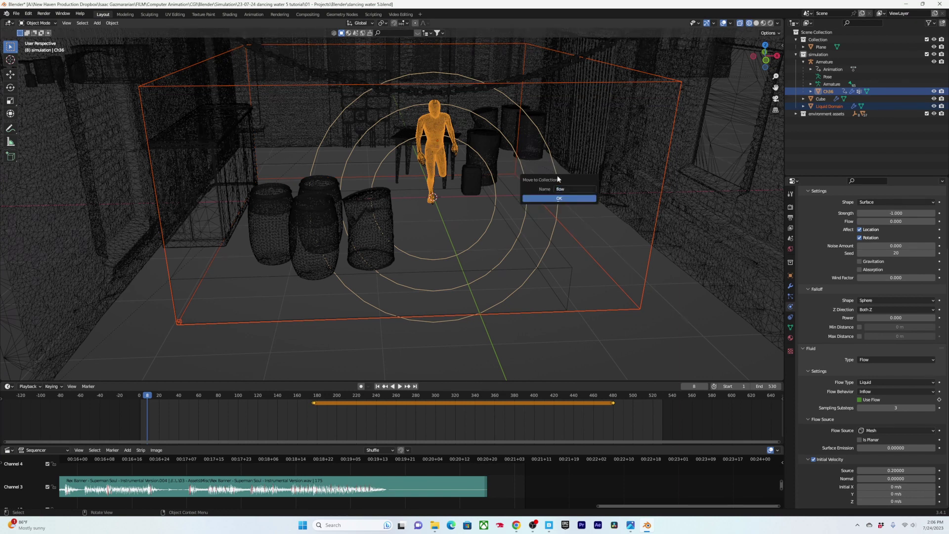
key("Return")
Nest the flow collection inside simulation, with the armature and cube in it and the liquid domain outside it
left_click(814, 114)
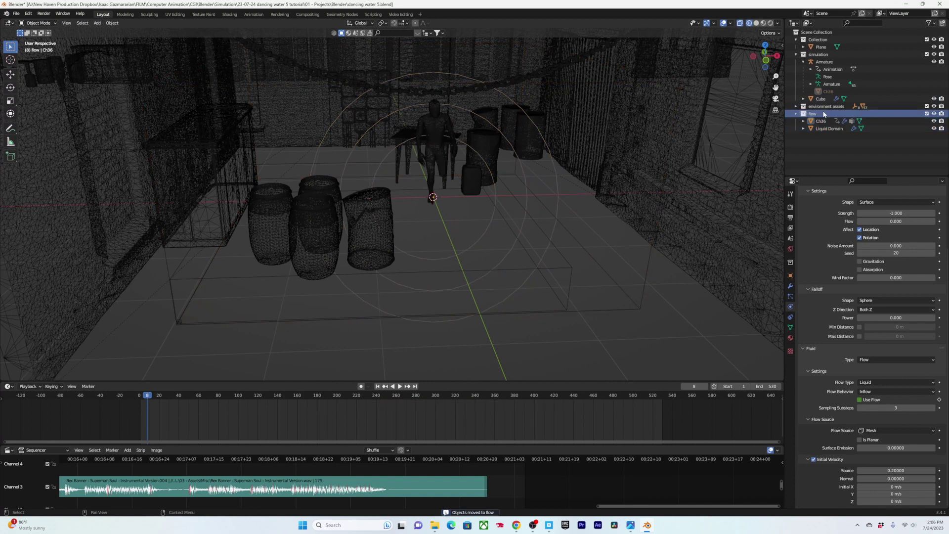
left_click_drag(814, 114, 817, 79)
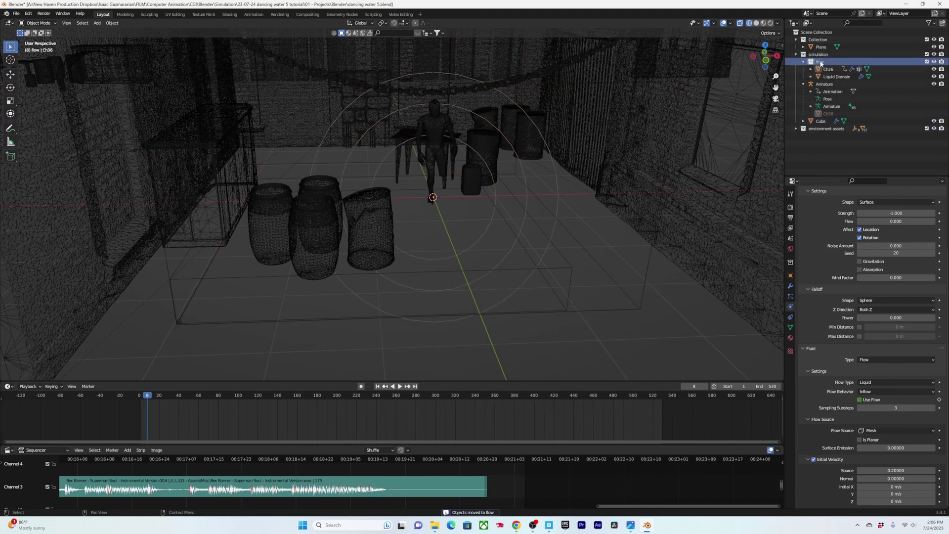
left_click(822, 121)
left_click_drag(822, 121, 824, 70)
left_click(837, 84)
left_click(803, 85)
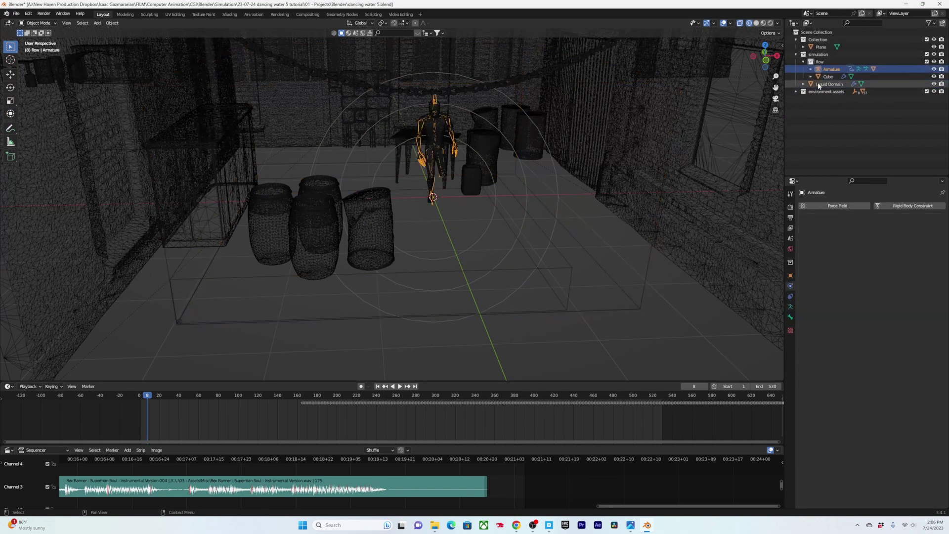
Set the liquid domain's Flow collection to the flow collection
left_click(822, 84)
scroll(844, 399, "down", 4)
left_click(869, 378)
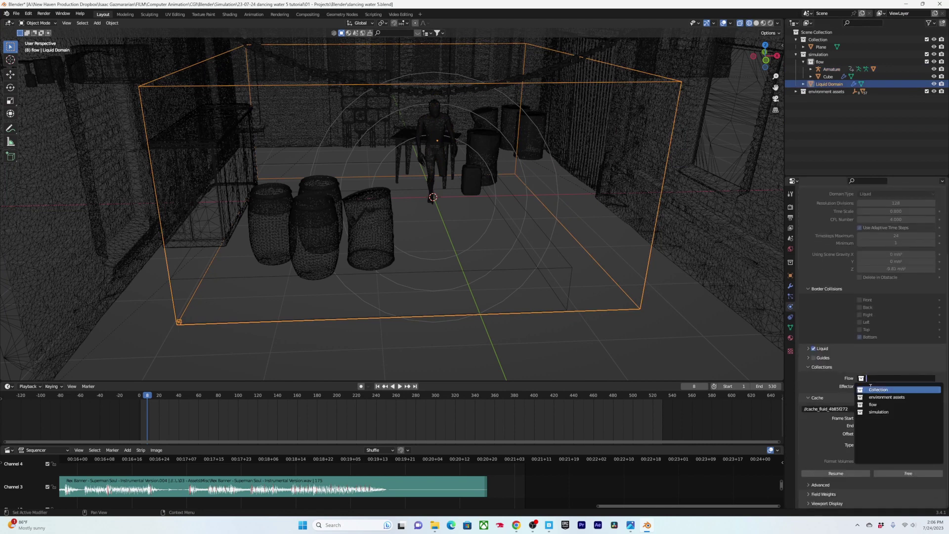
left_click(876, 407)
Free and redo the liquid domain's bake, save the file, and play the result from the start
left_click(884, 471)
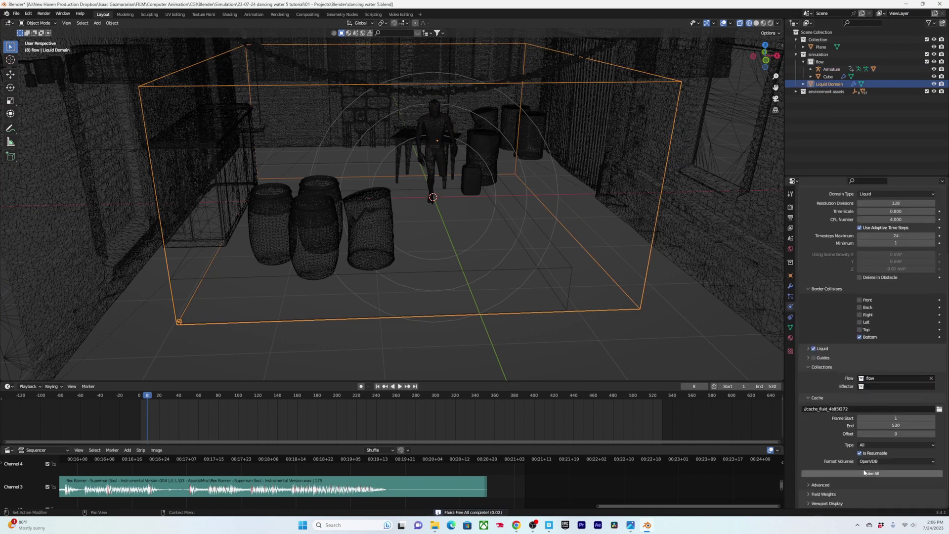
left_click_drag(165, 396, 139, 403)
key("ctrl+s")
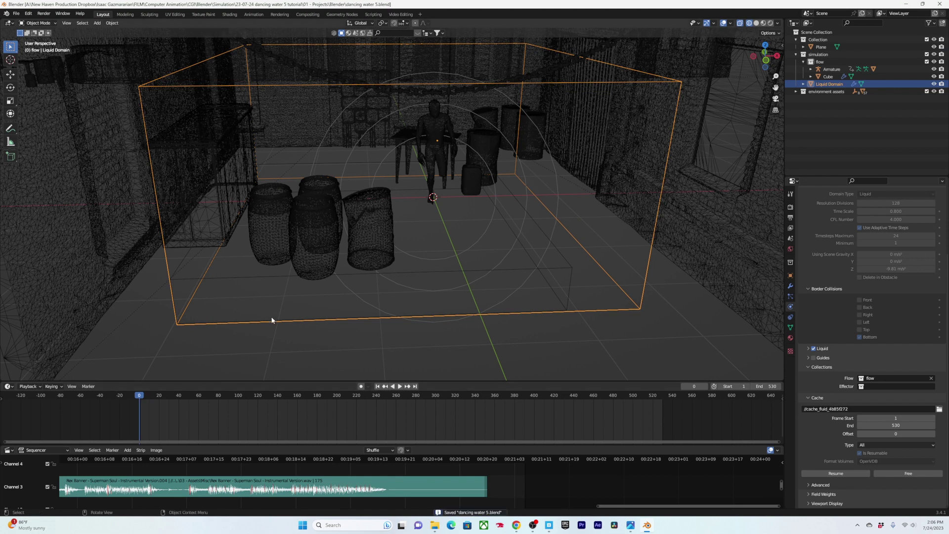
key("space")
middle_click_drag(273, 297, 286, 320)
key("space")
Set the surface emission of the cube beside the character to 1
left_click(387, 311)
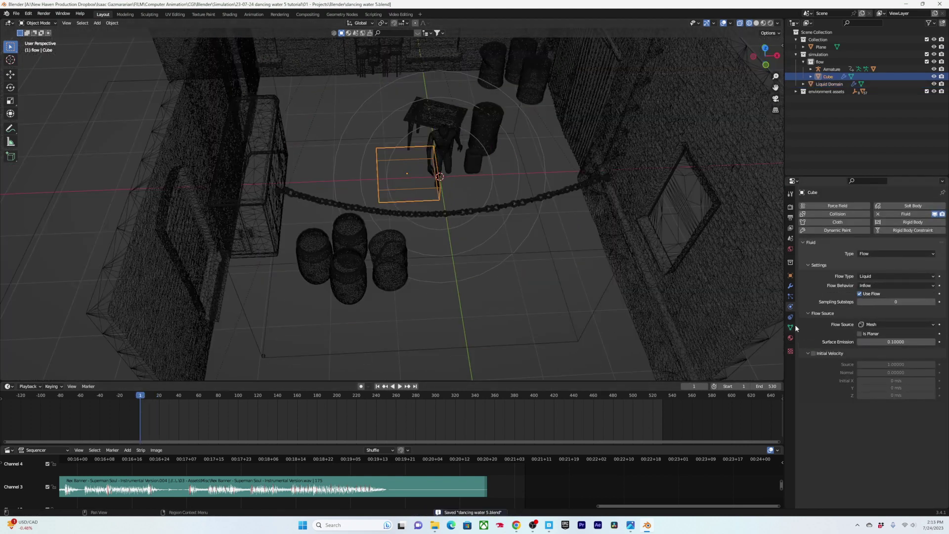
left_click(887, 343)
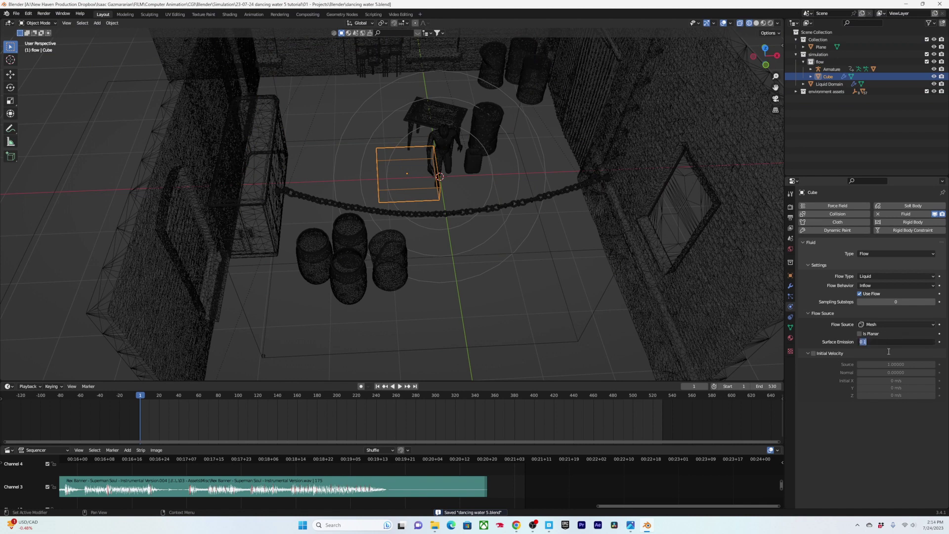
type("1")
key("Return")
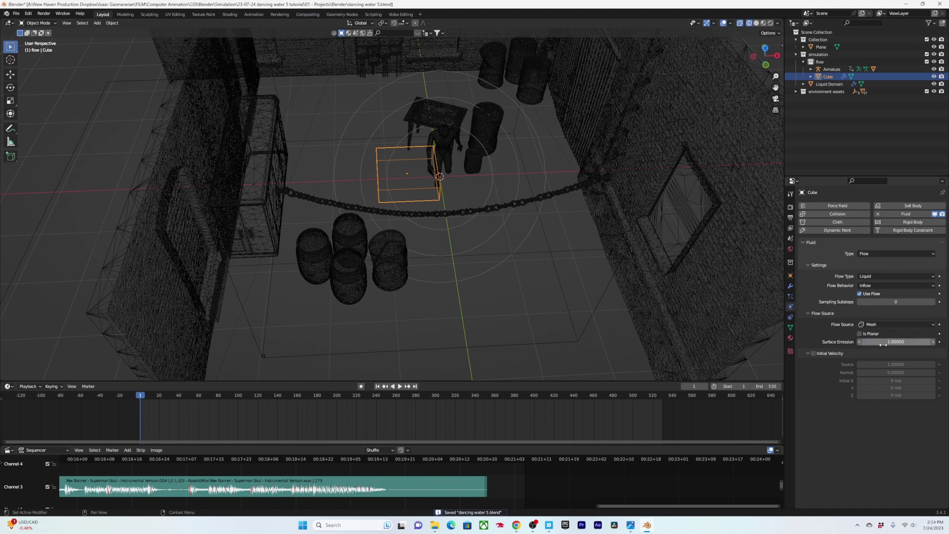
Free the liquid domain's existing bake and bake all again, stopping after a few frames
left_click(552, 345)
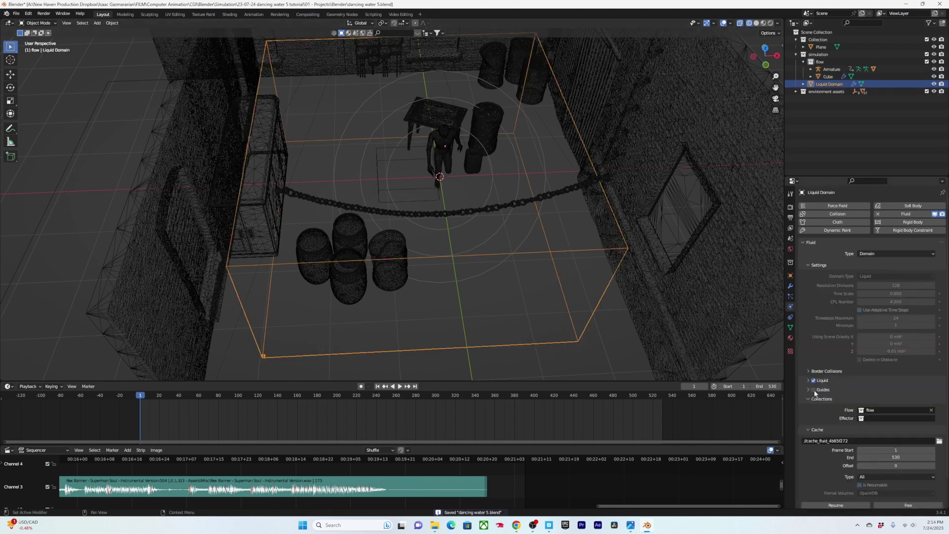
scroll(899, 470, "down", 2)
left_click(904, 474)
left_click(877, 473)
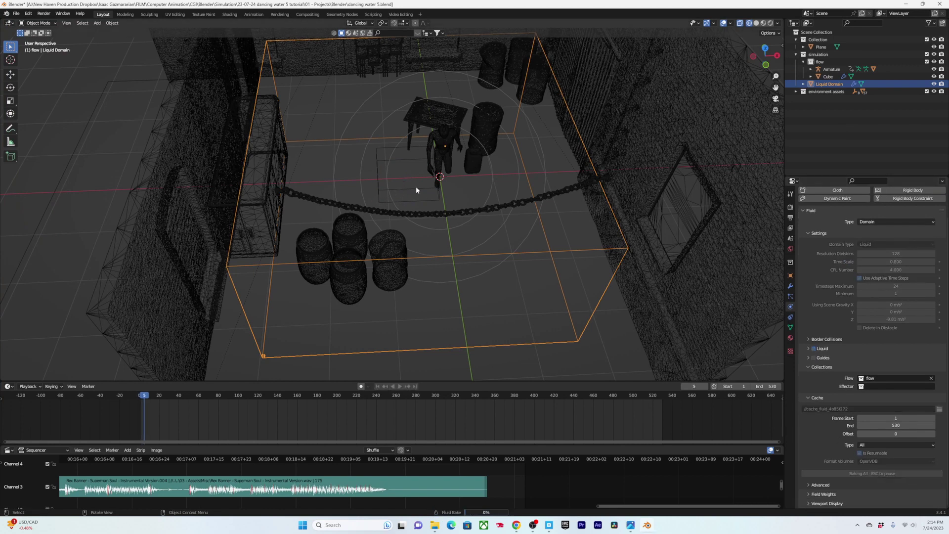
key("Escape")
Review the character mesh's force field, flow source and initial velocity settings next to the cube's liquid
left_click(448, 134)
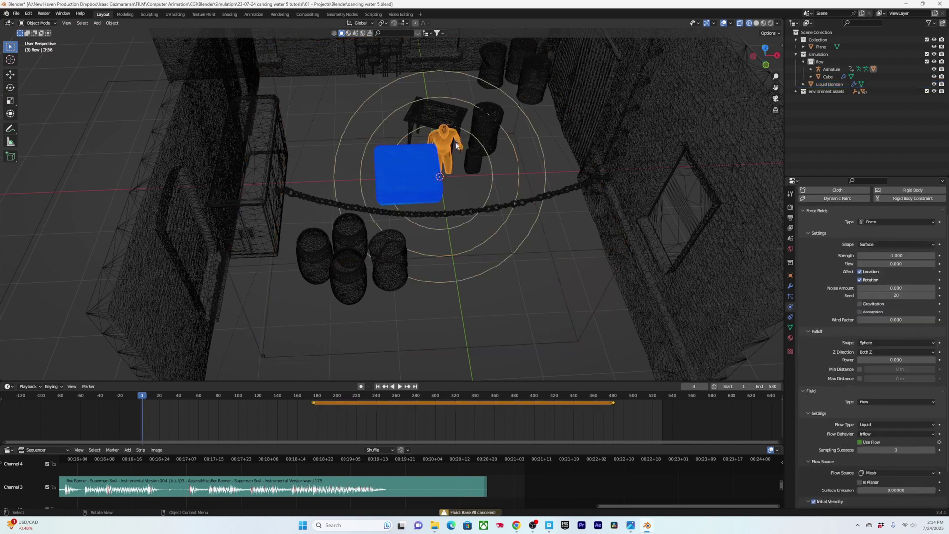
scroll(897, 405, "down", 2)
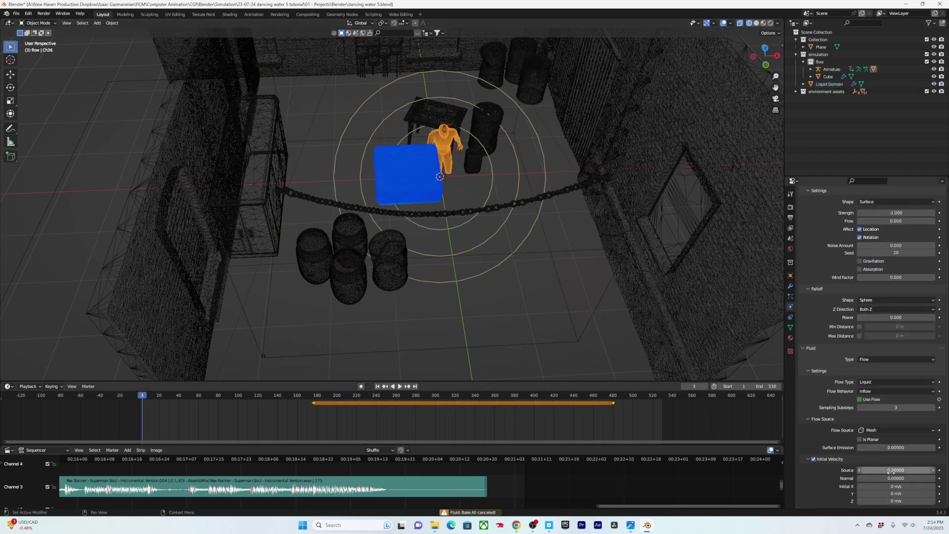
scroll(253, 183, "up", 6)
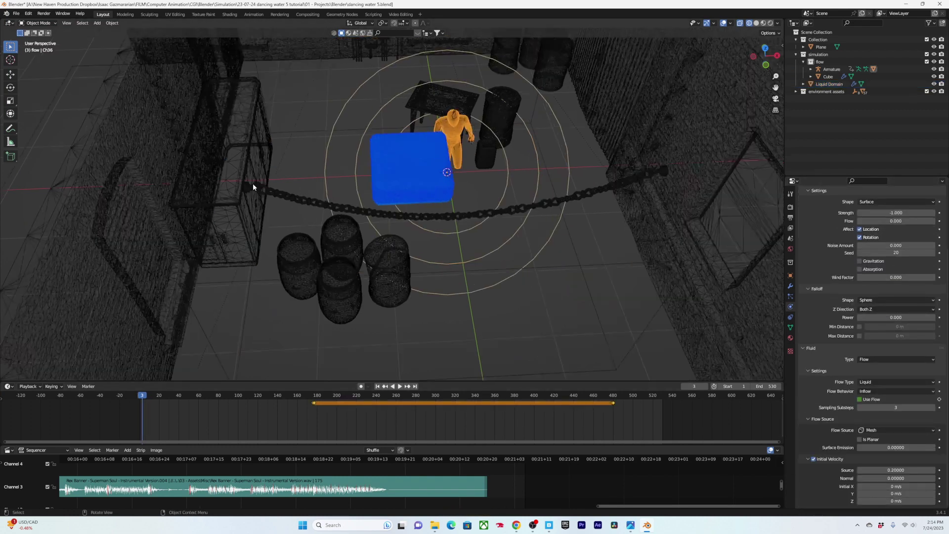
scroll(414, 165, "down", 5)
Select the liquid domain, free its bake, and save the file
left_click(408, 156)
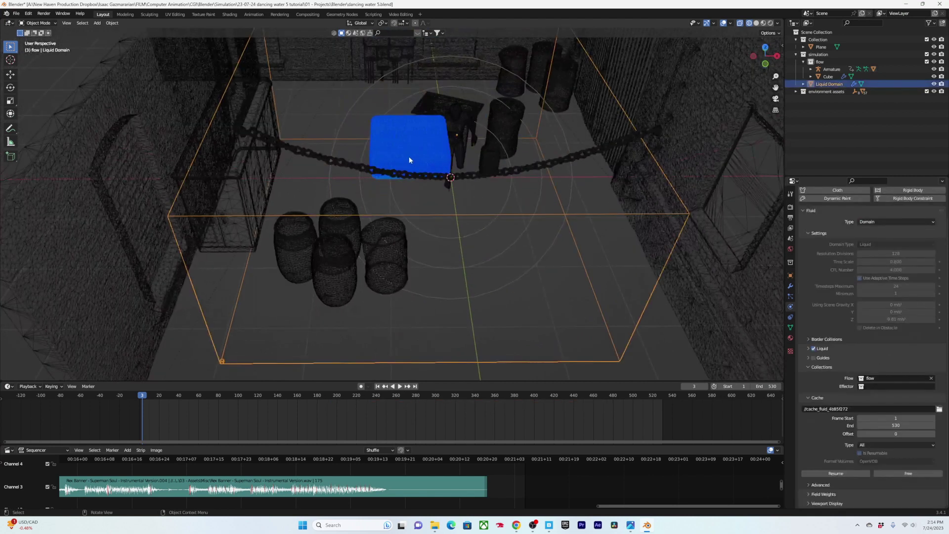
key("ctrl+s")
left_click(409, 157)
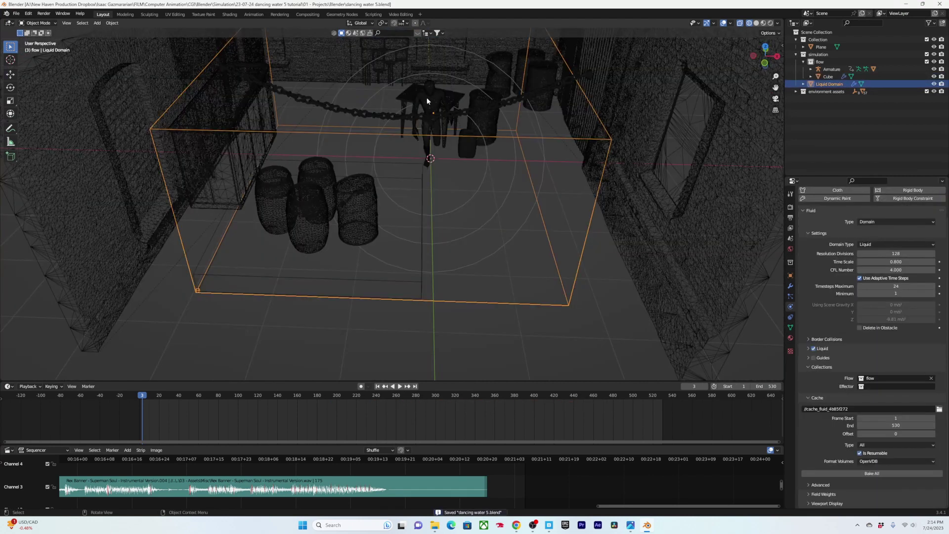
Check the character's physics settings, bake the liquid domain for a few frames, and inspect the liquid from above
left_click(430, 114)
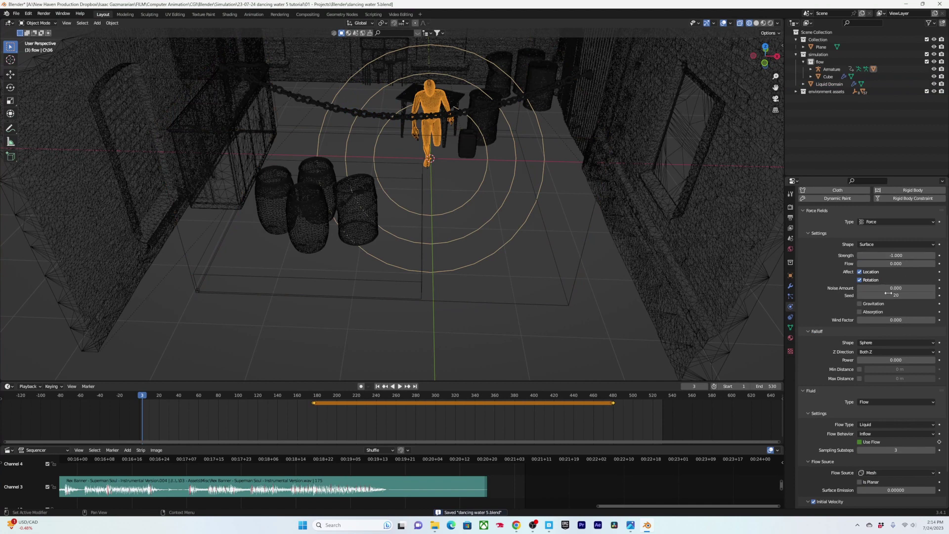
left_click(497, 301)
left_click(868, 466)
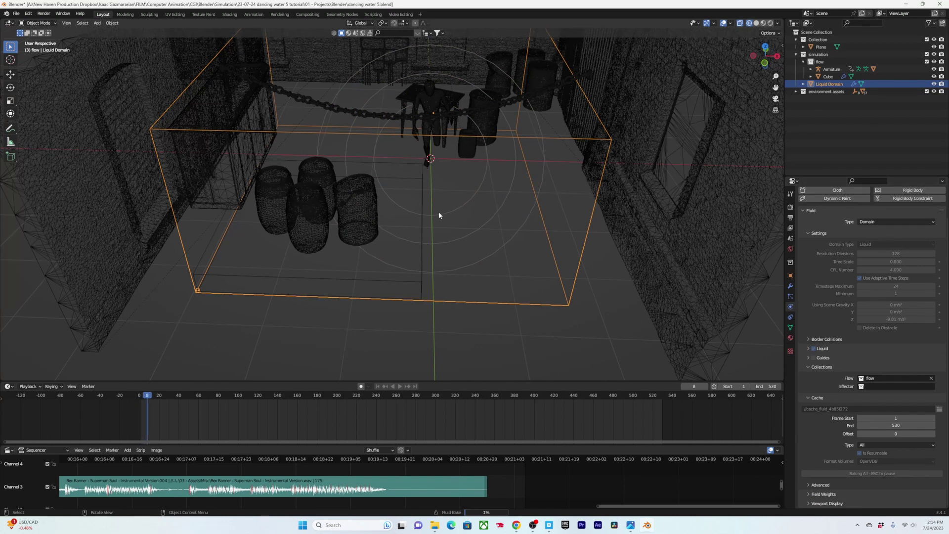
key("Escape")
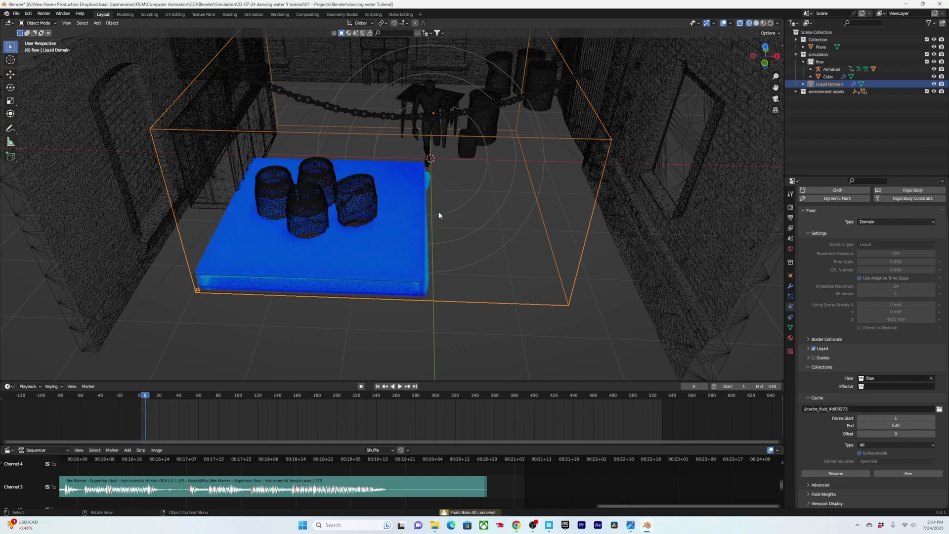
middle_click_drag(438, 204, 396, 171)
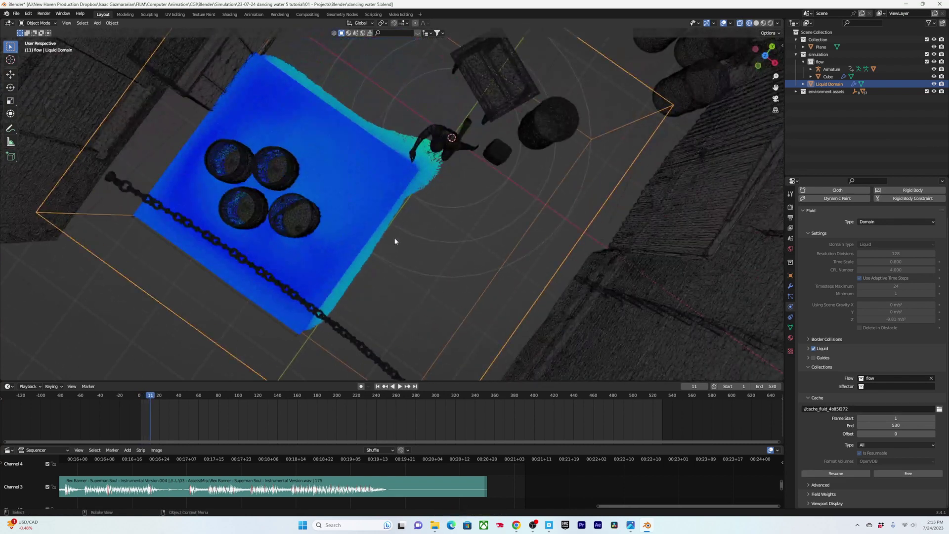
Resume the liquid domain's bake up to about frame 25, stop it, and save the file
scroll(396, 241, "down", 4)
middle_click_drag(396, 241, 404, 119)
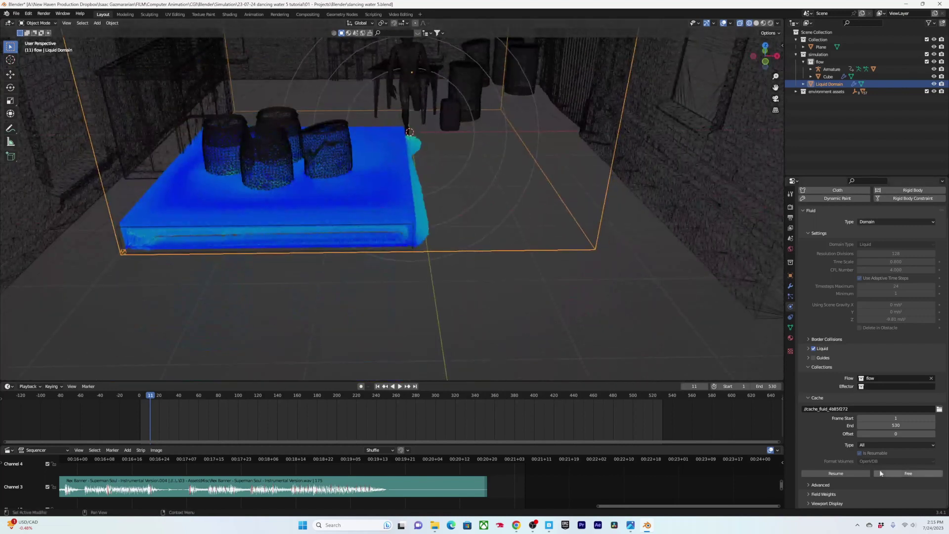
left_click(848, 473)
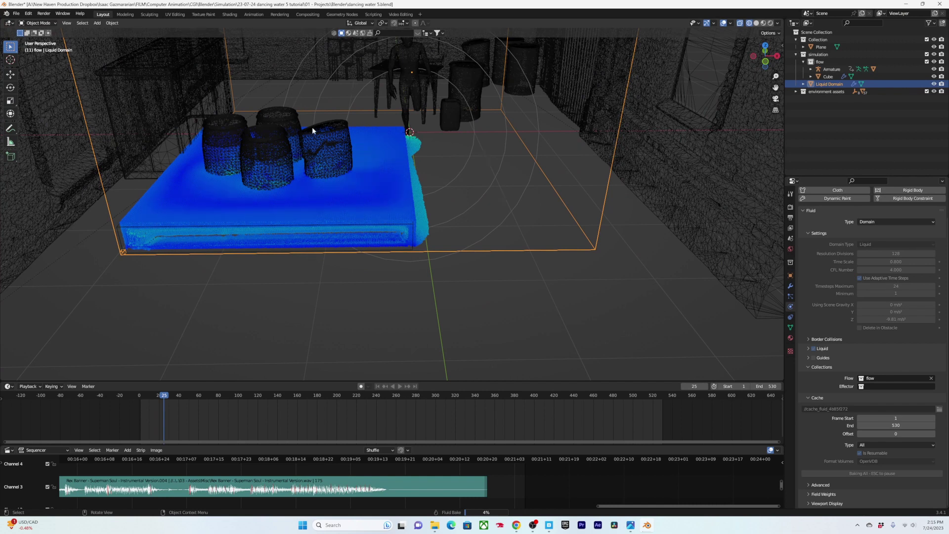
key("Escape")
key("ctrl+s")
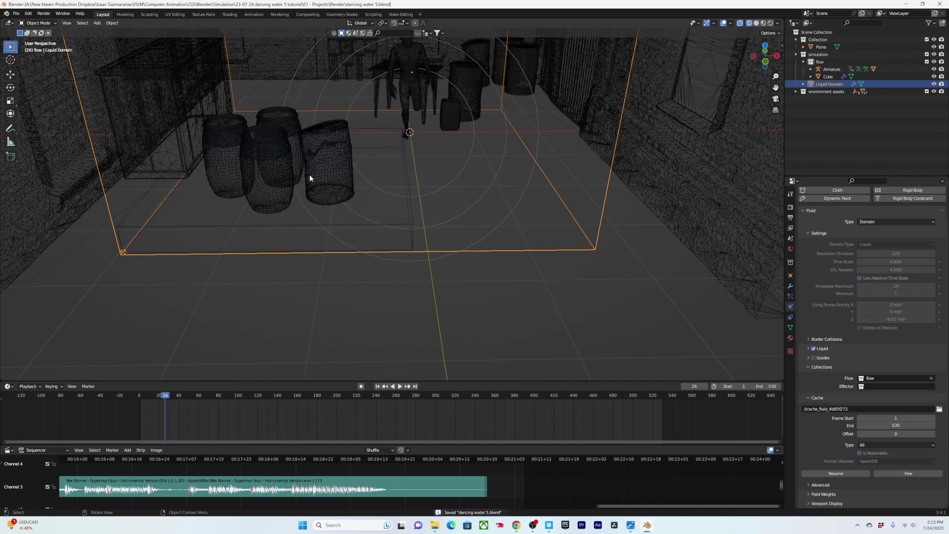
Play the baked liquid from the first frame and inspect how it spreads around the character and barrels
key("Left")
middle_click_drag(309, 173, 382, 143)
scroll(395, 126, "up", 3)
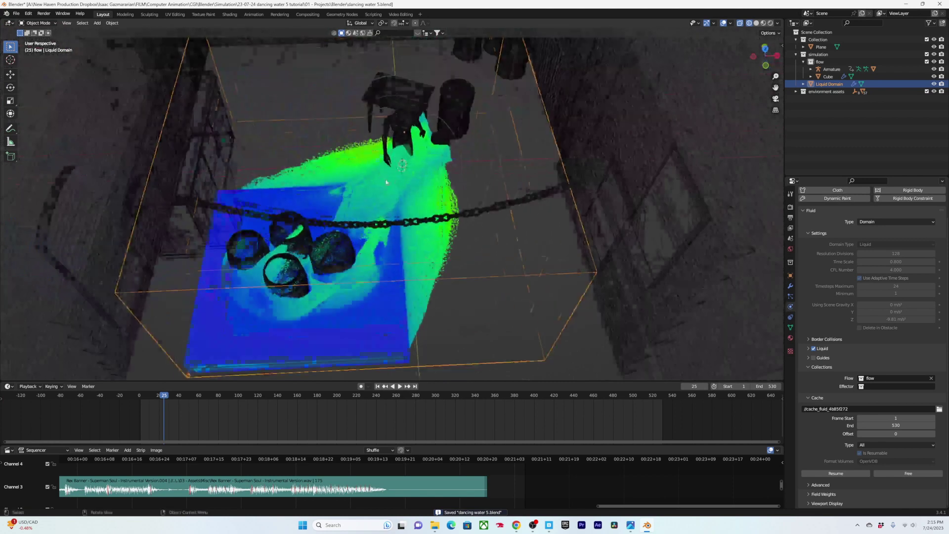
left_click(141, 398)
key("space")
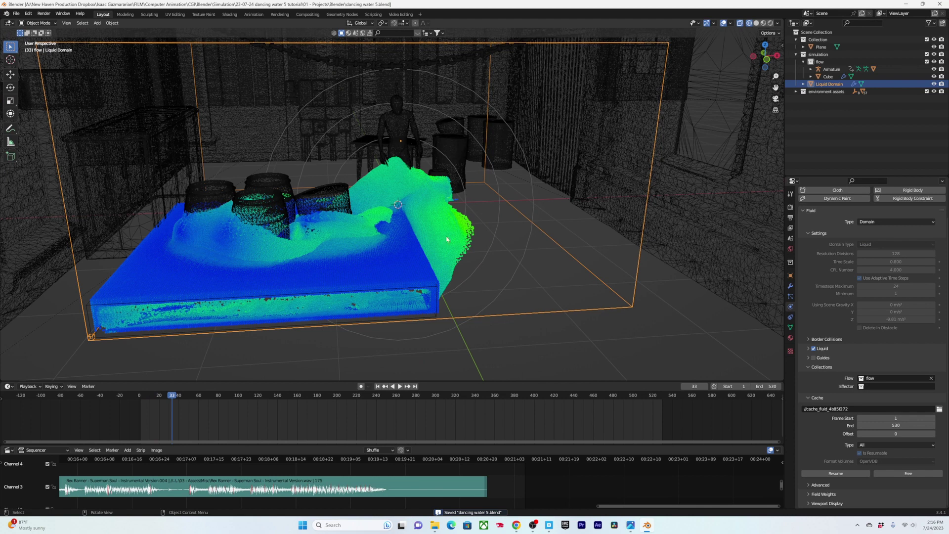
Reduce the displayed amount of the domain's Liquid particle system in the viewport to 9%
left_click(791, 297)
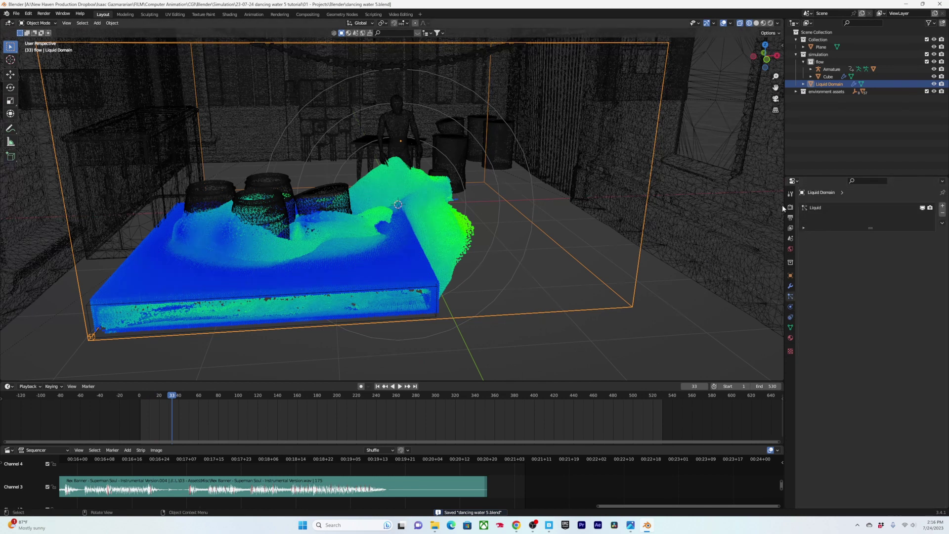
left_click(825, 209)
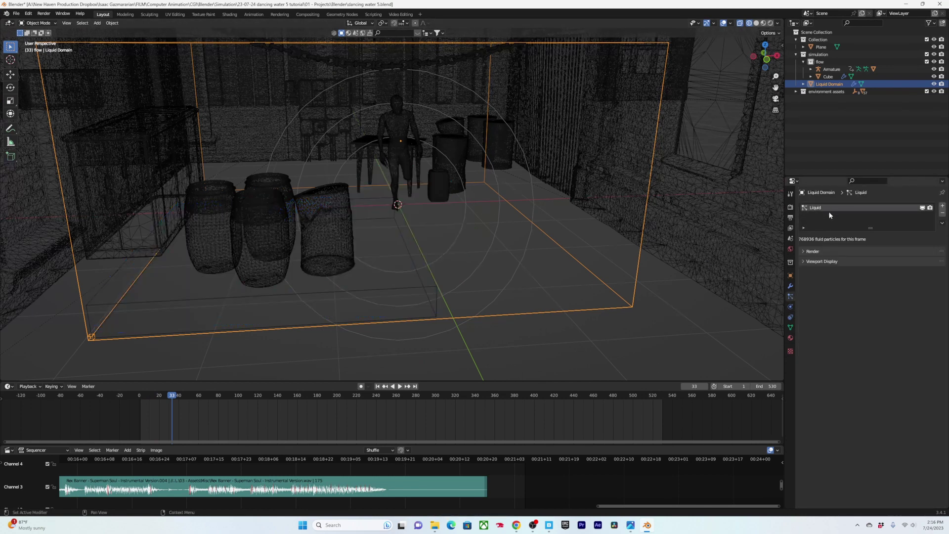
left_click(816, 262)
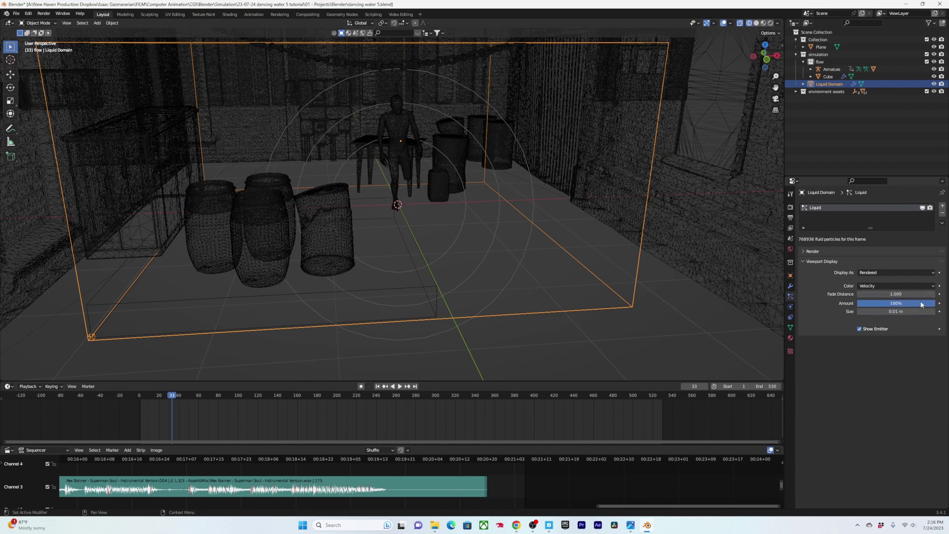
left_click(156, 415)
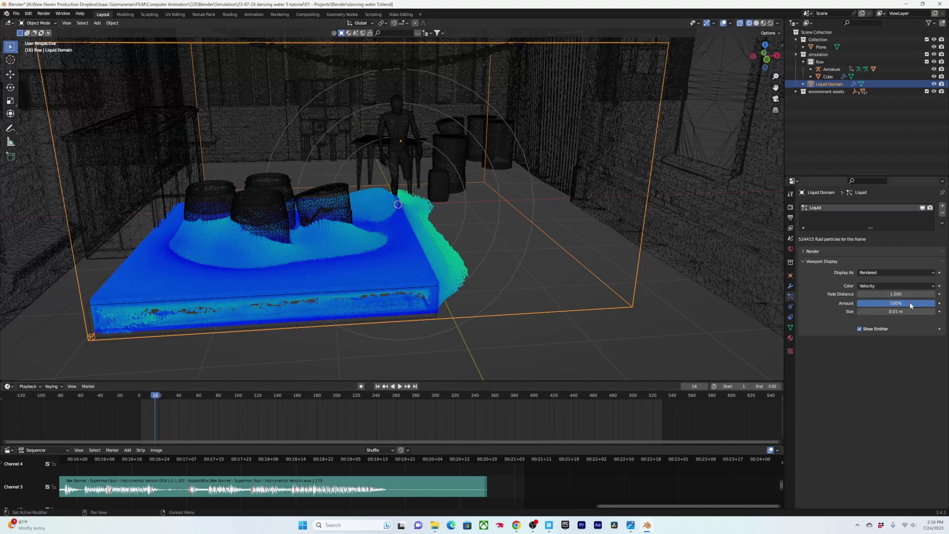
left_click_drag(929, 303, 865, 303)
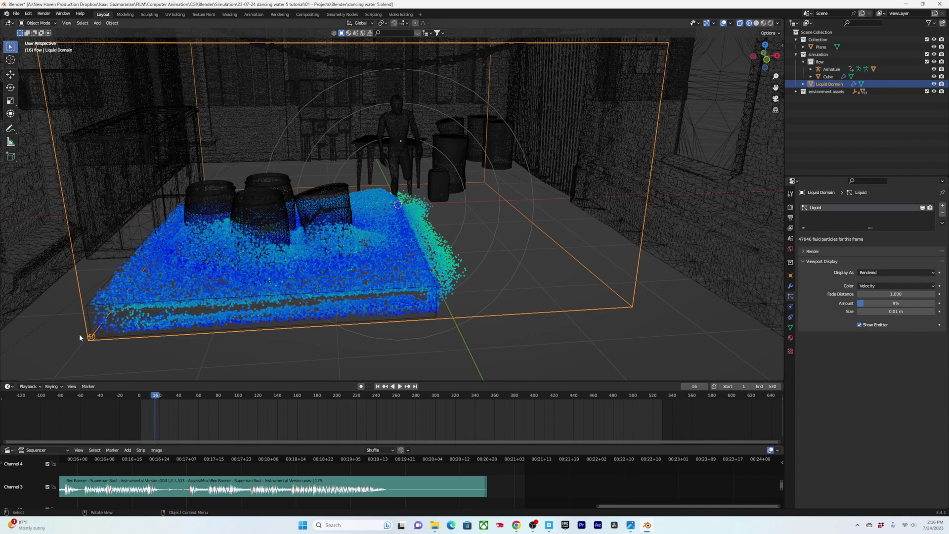
Play back the thinned-out liquid particles from the early frames and check their motion
left_click(140, 399)
key("space")
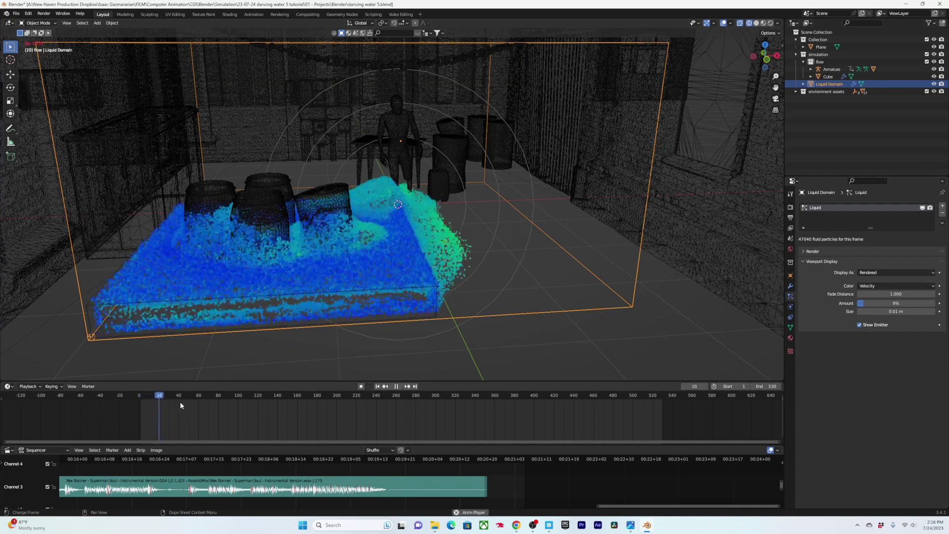
key("space")
left_click(150, 401)
key("space")
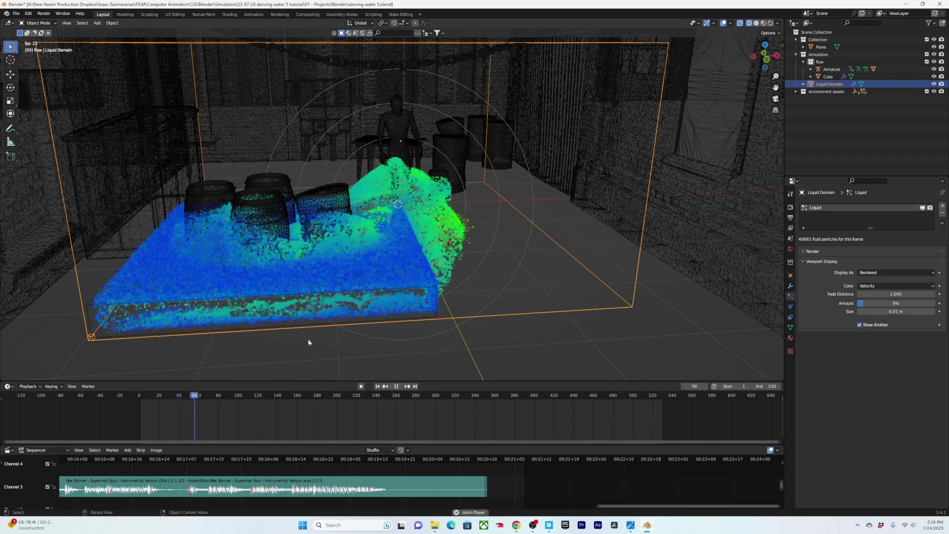
key("space")
Save the file, then move the fluid cube in top view about 0.63 m along negative X
scroll(322, 272, "down", 3)
left_click(314, 278)
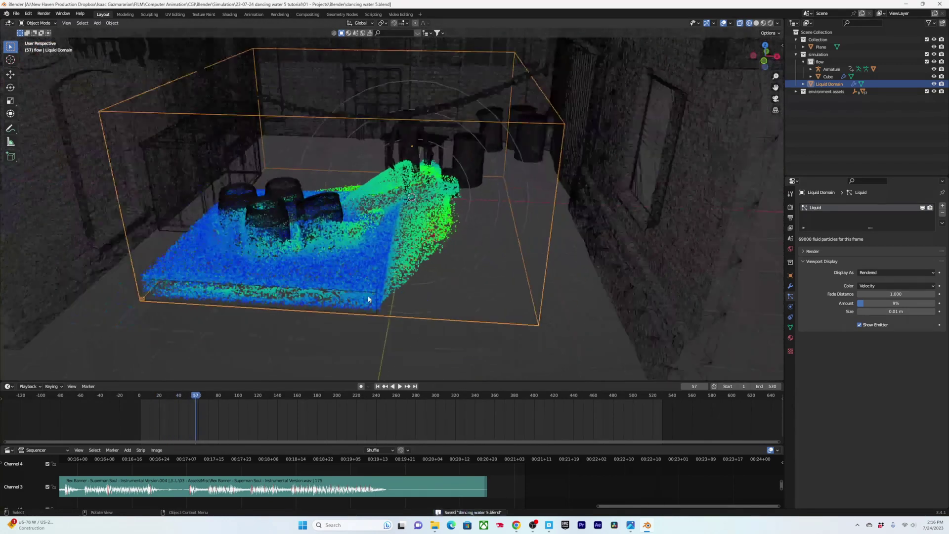
key("KP_7")
key("ctrl+s")
key("g")
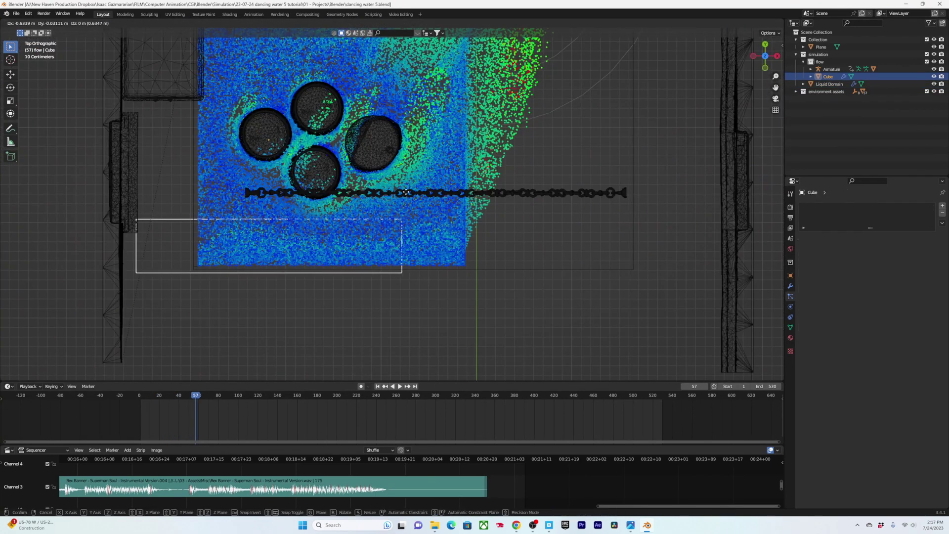
left_click(406, 195)
In Edit Mode, move the cube's negative-X, positive-Y corner vertices outward along Y and box-select the negative-Y corner on the same side
key("Tab")
key("b")
left_click_drag(144, 205, 113, 228)
key("g")
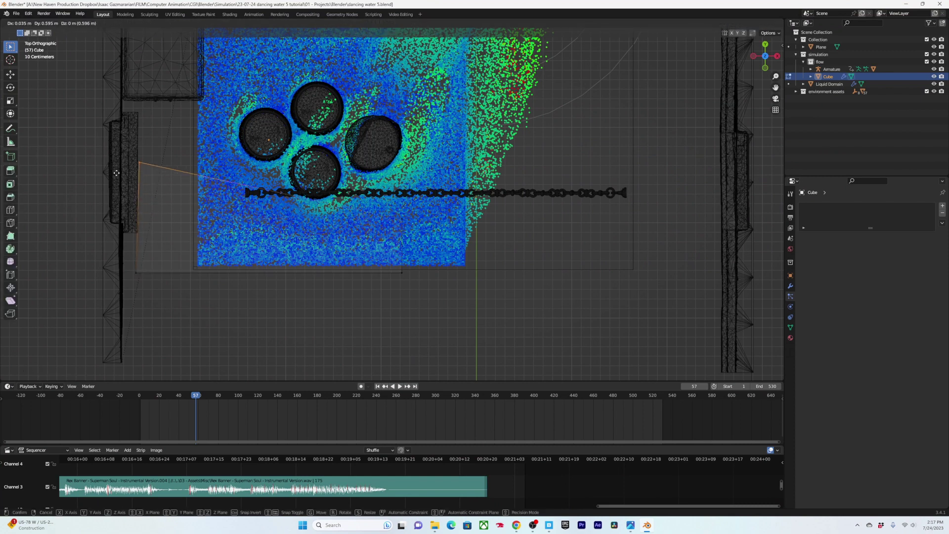
left_click(115, 134)
left_click_drag(179, 251, 107, 292)
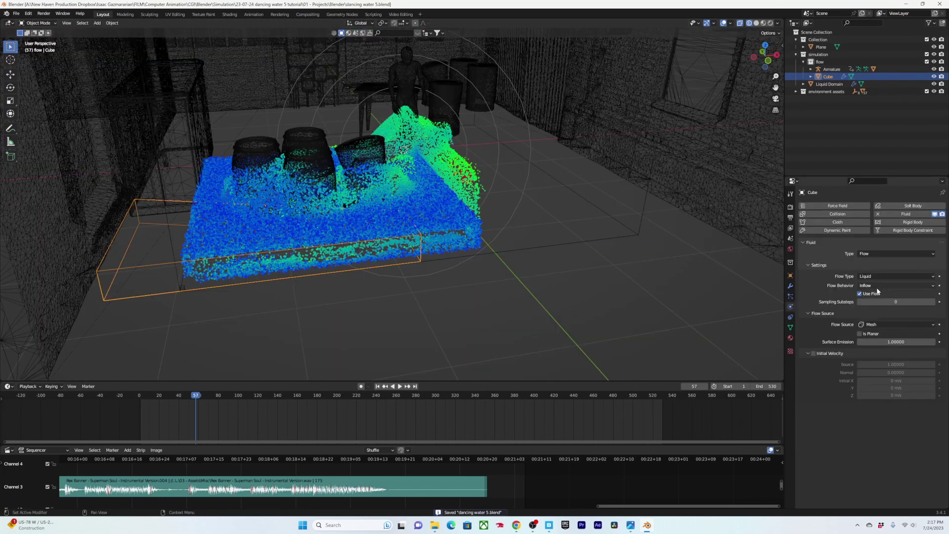
Set the cube's fluid flow behavior to Geometry
left_click(877, 287)
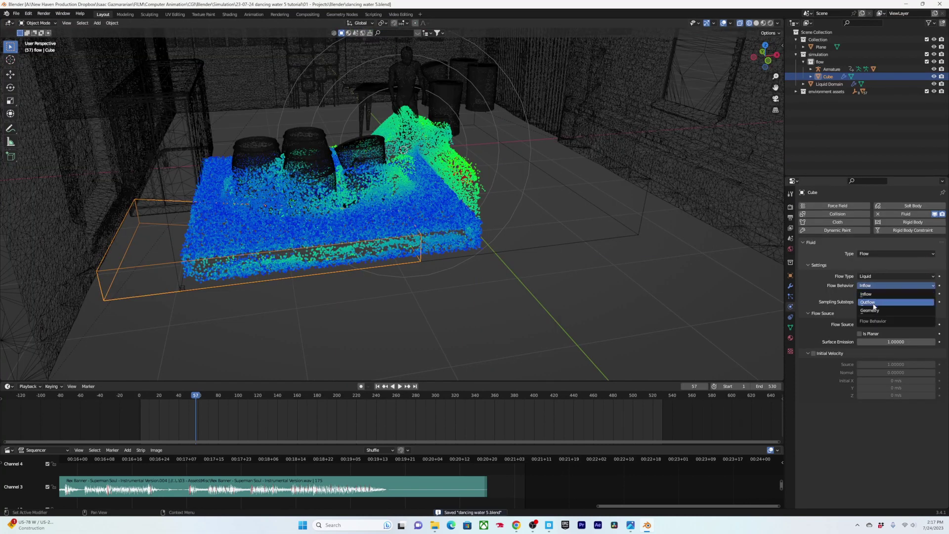
left_click(872, 311)
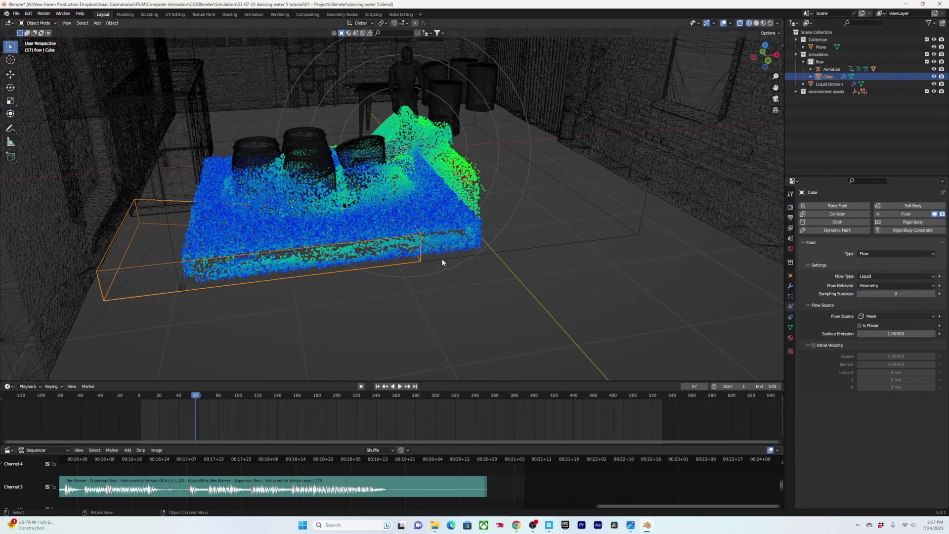
Free the liquid domain's bake, bake it again up to about frame 24, and save the file
left_click(296, 197)
scroll(840, 445, "down", 2)
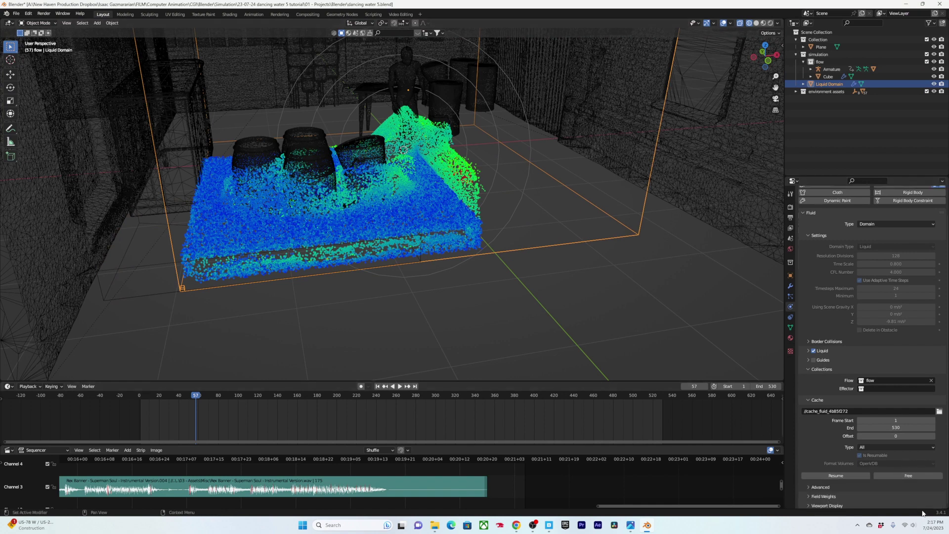
left_click(908, 476)
left_click(847, 474)
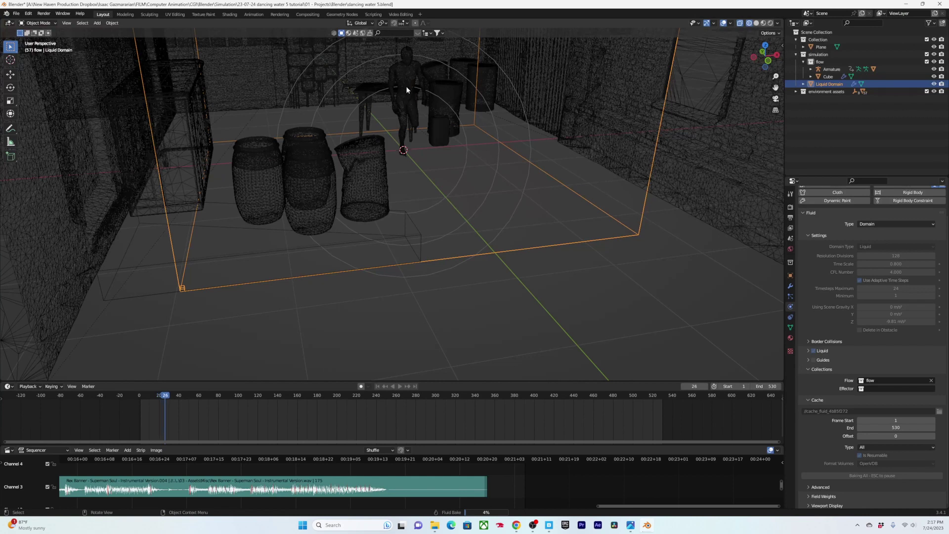
key("Escape")
key("ctrl+s")
Play the new bake and step back through frames, examining how the liquid moves between the barrels and the character
key("space")
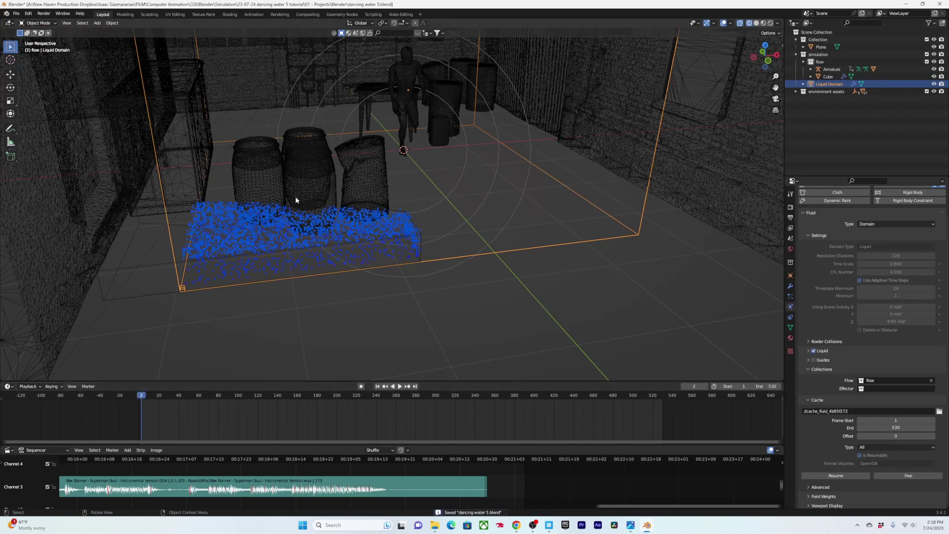
middle_click_drag(295, 197, 338, 215)
scroll(408, 132, "down", 3)
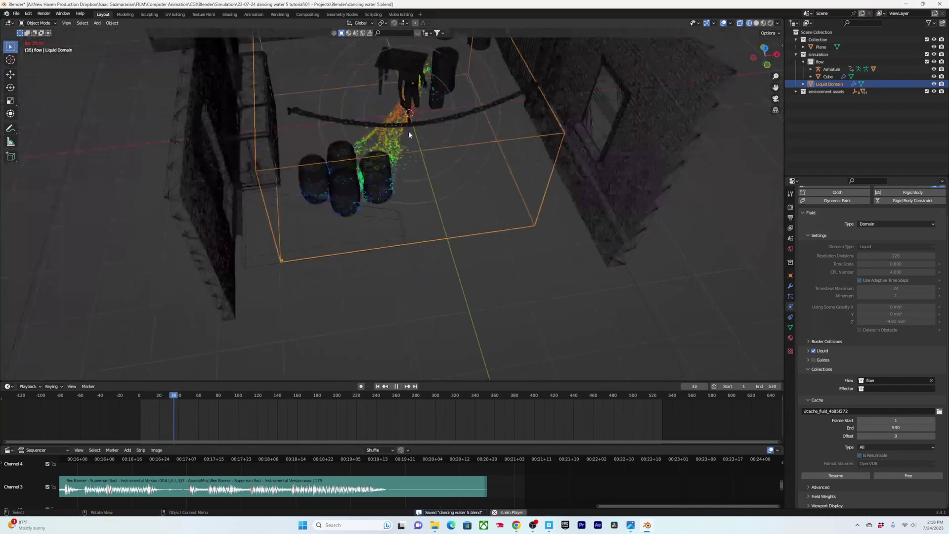
key("space")
middle_click_drag(401, 181, 384, 164)
scroll(365, 173, "up", 4)
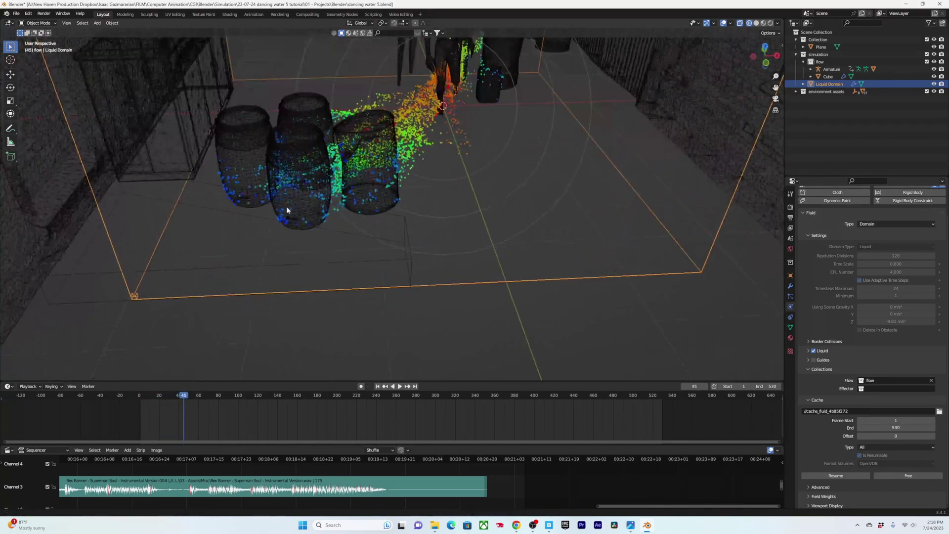
middle_click_drag(286, 206, 270, 278, "shift")
key("space")
key("space")
key("Left")
key("Left")
key("Left")
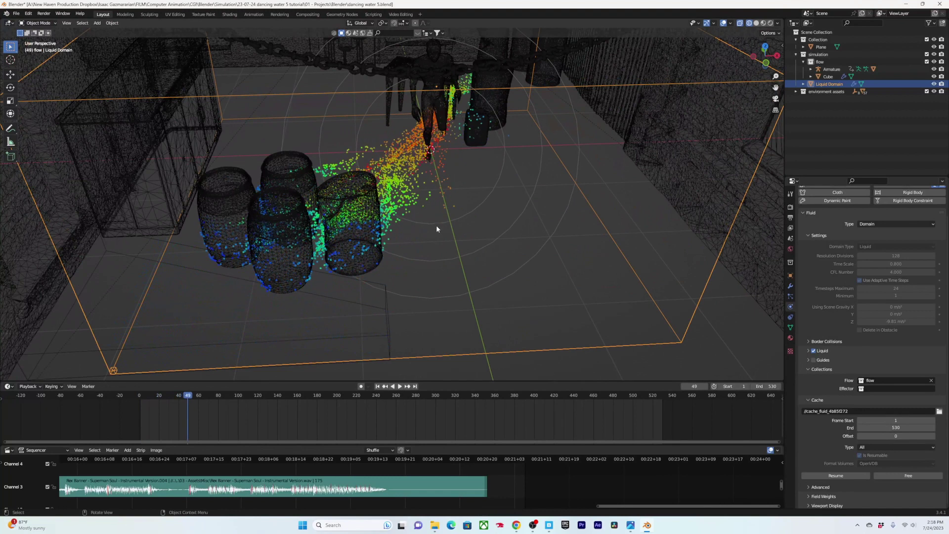
Save the file, then set the Flow of the character mesh's force field to 1
left_click(437, 225)
key("ctrl+s")
left_click(283, 417)
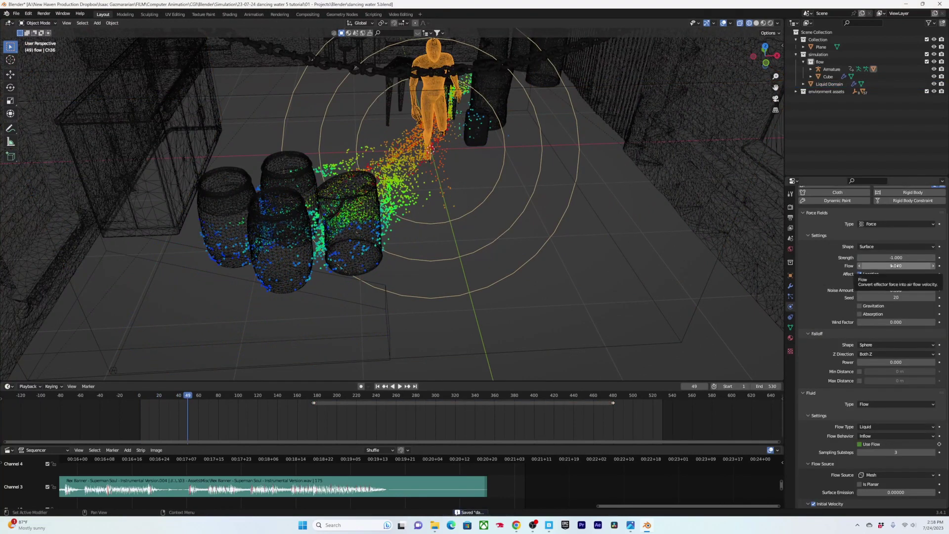
left_click(891, 266)
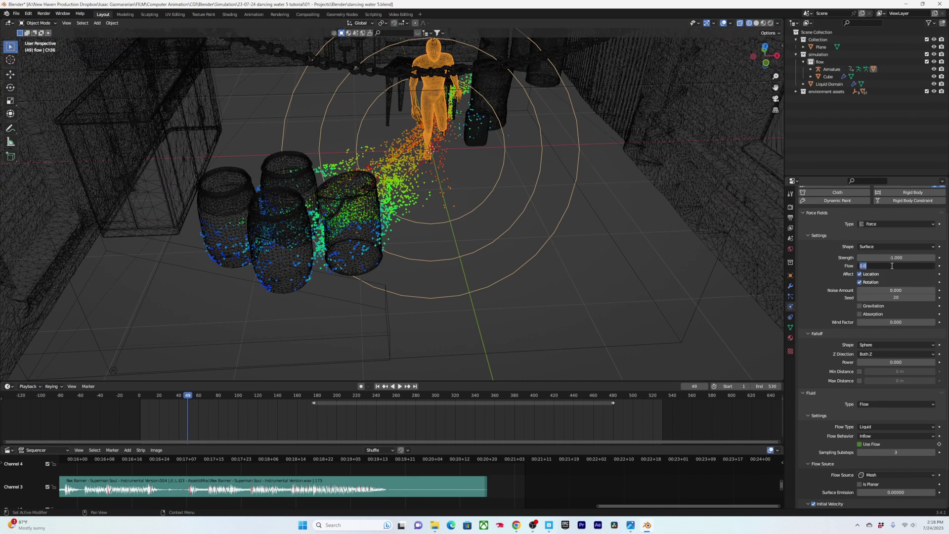
key("Return")
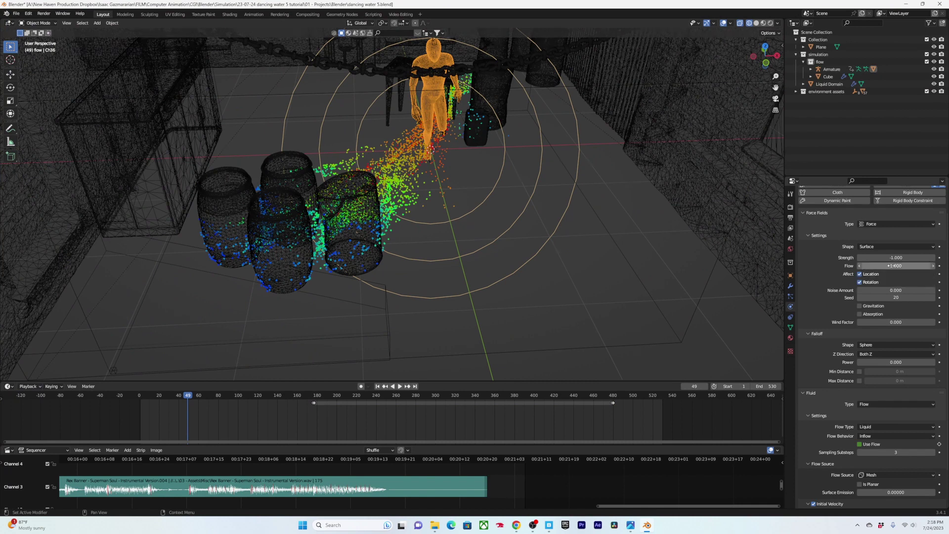
Select the liquid domain and rebake it from scratch, stopping at about frame 13
middle_click_drag(476, 205, 465, 242, "shift")
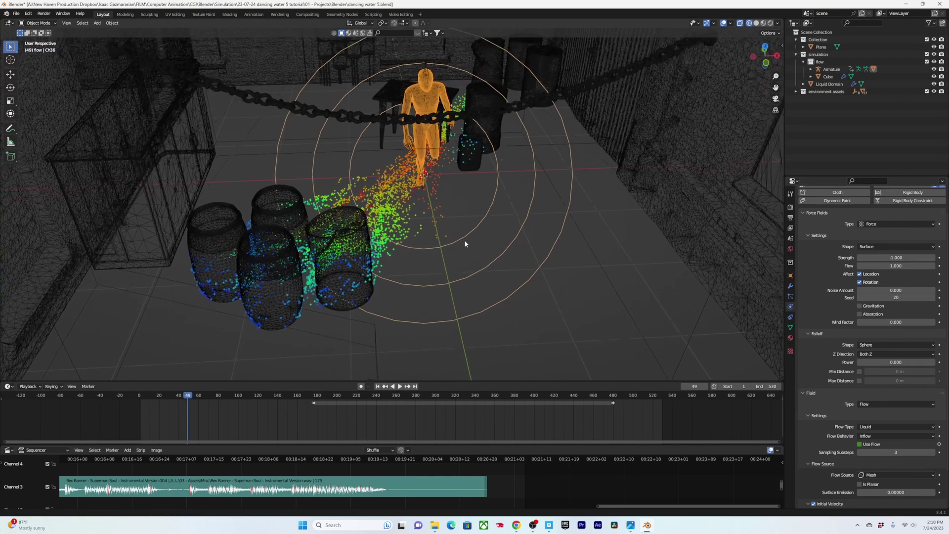
middle_click_drag(466, 186, 448, 196, "shift")
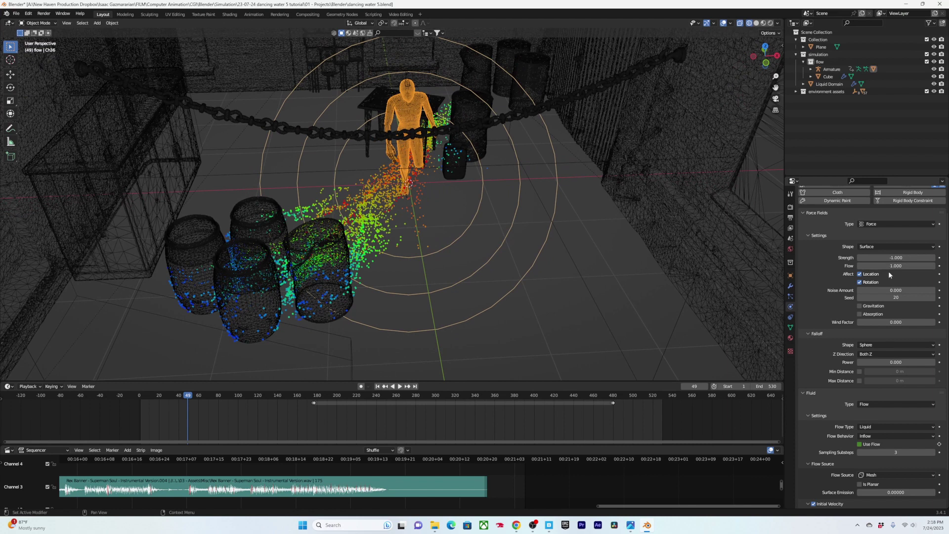
scroll(533, 259, "down", 4)
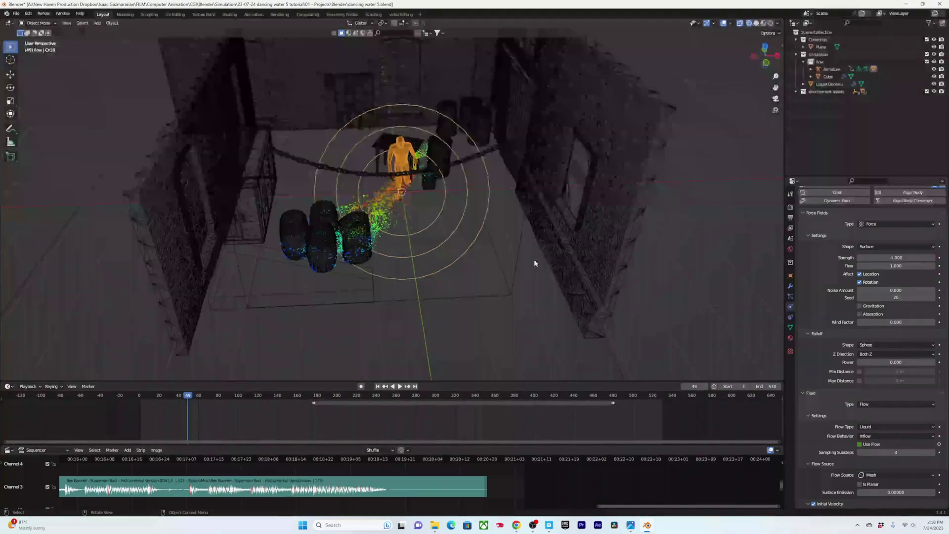
scroll(447, 268, "up", 2)
middle_click_drag(434, 225, 434, 221, "shift")
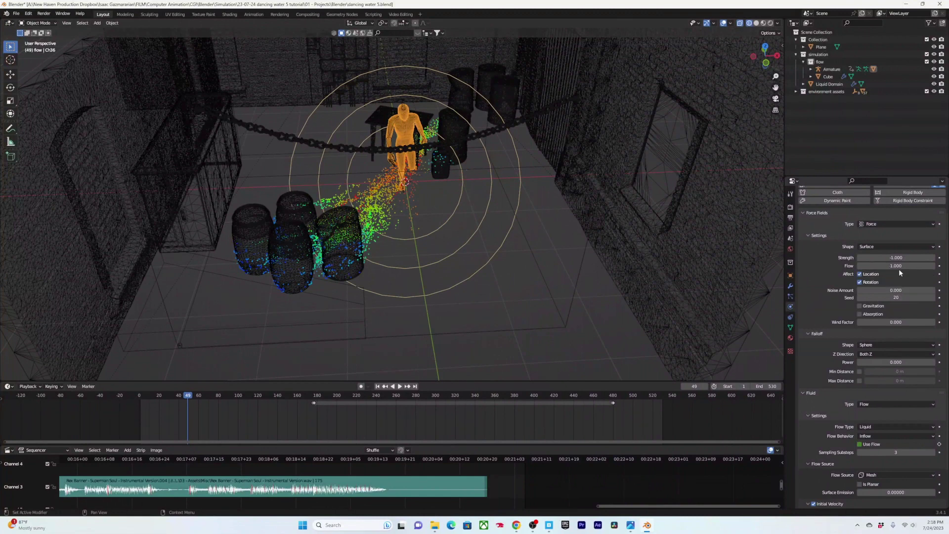
left_click(565, 325)
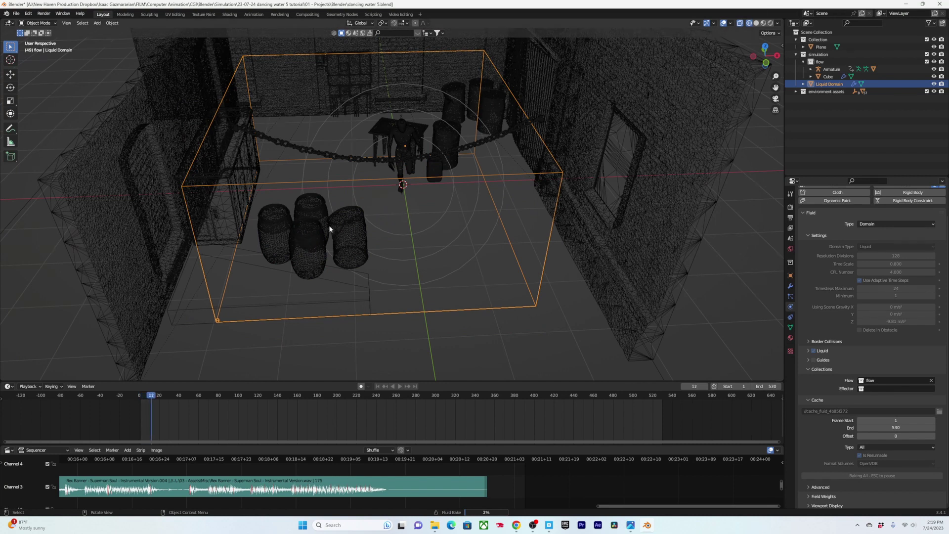
key("Escape")
Play the liquid from the first frame and inspect its spread around the barrels from above
left_click_drag(151, 396, 141, 395)
key("space")
key("space")
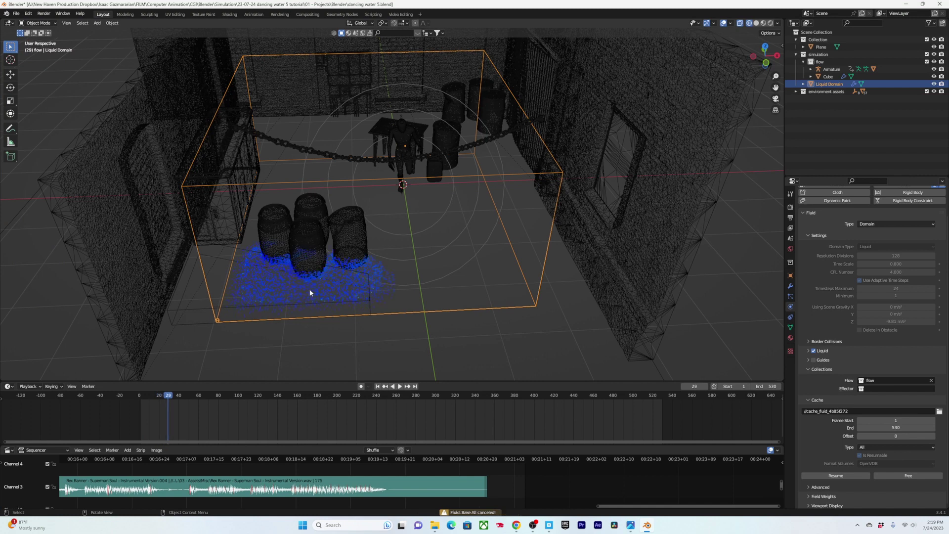
key("space")
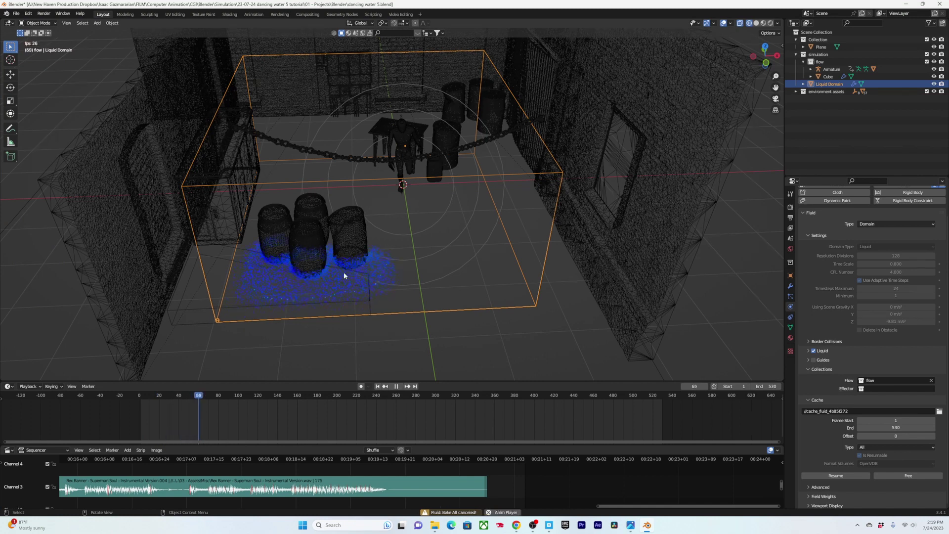
middle_click_drag(344, 273, 351, 250)
scroll(351, 250, "up", 2)
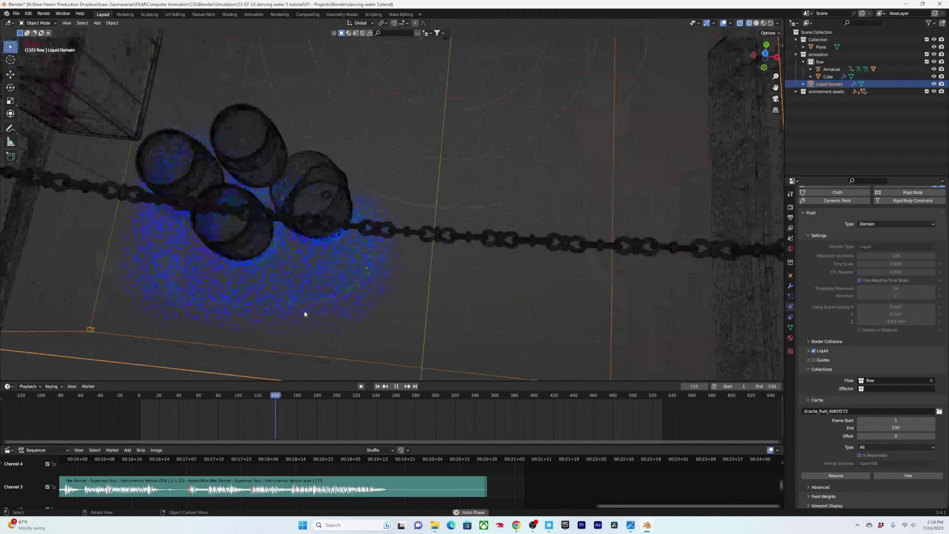
Stop the playback, set the liquid particles' viewport display amount to 100%, and save the file
key("space")
scroll(307, 312, "down", 1)
middle_click_drag(307, 313, 366, 247)
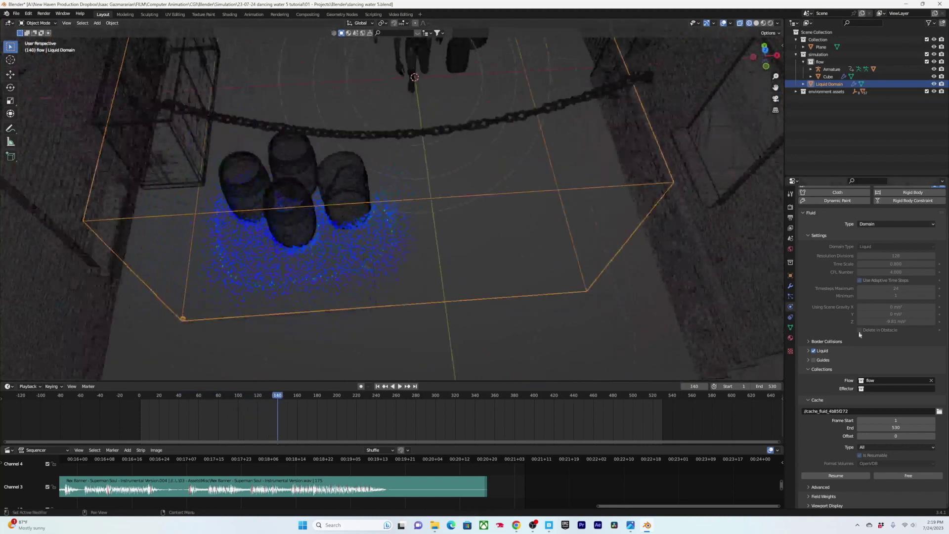
left_click(791, 296)
left_click_drag(902, 303, 945, 303)
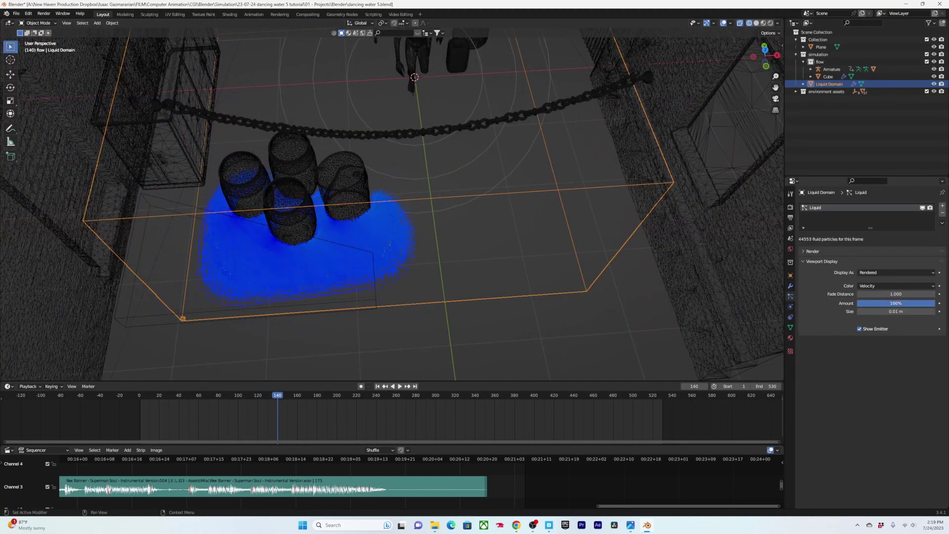
middle_click_drag(386, 341, 376, 269)
key("ctrl+s")
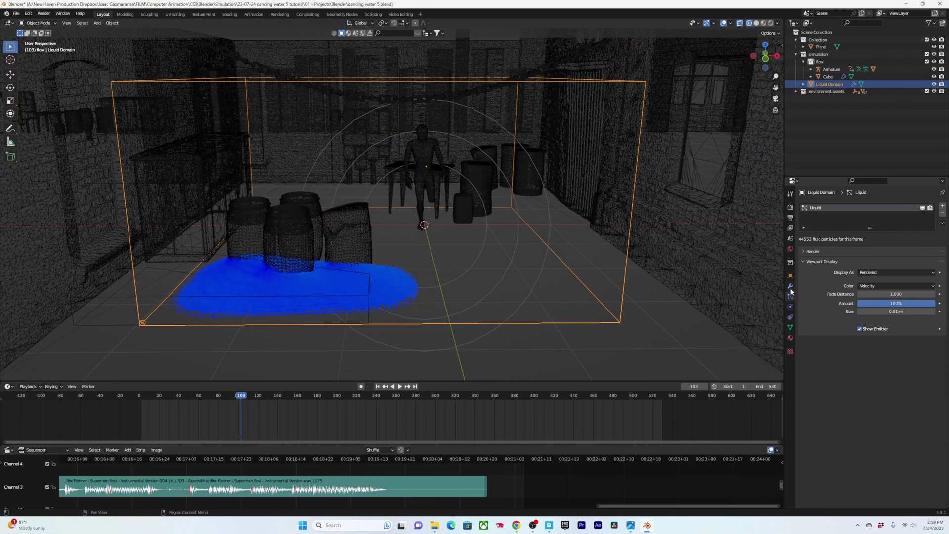
Return to the liquid domain's physics settings and resume baking the simulation
left_click(790, 287)
left_click(790, 297)
left_click(790, 307)
scroll(886, 445, "down", 2)
left_click(852, 474)
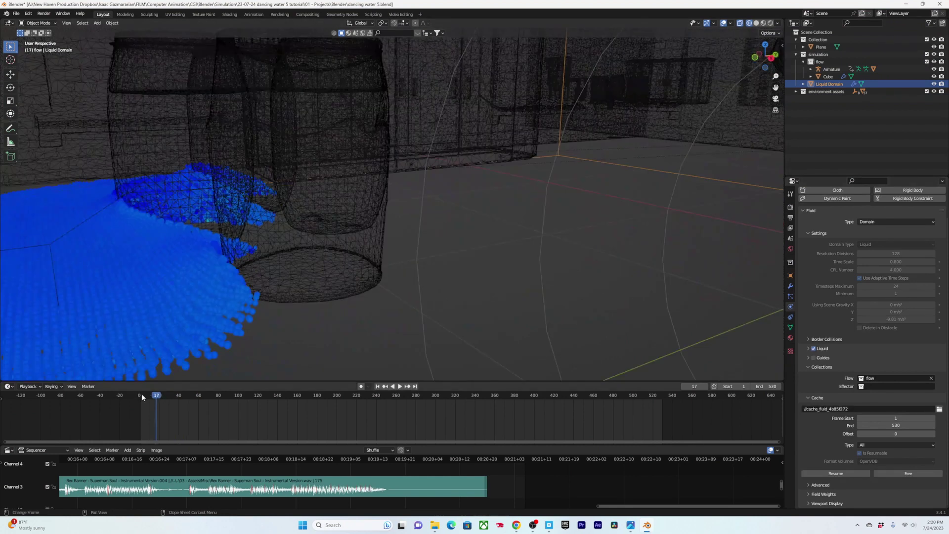
Replay the baked liquid several times from its early frames, examining up close how it spreads past the barrels
left_click(141, 395)
key("space")
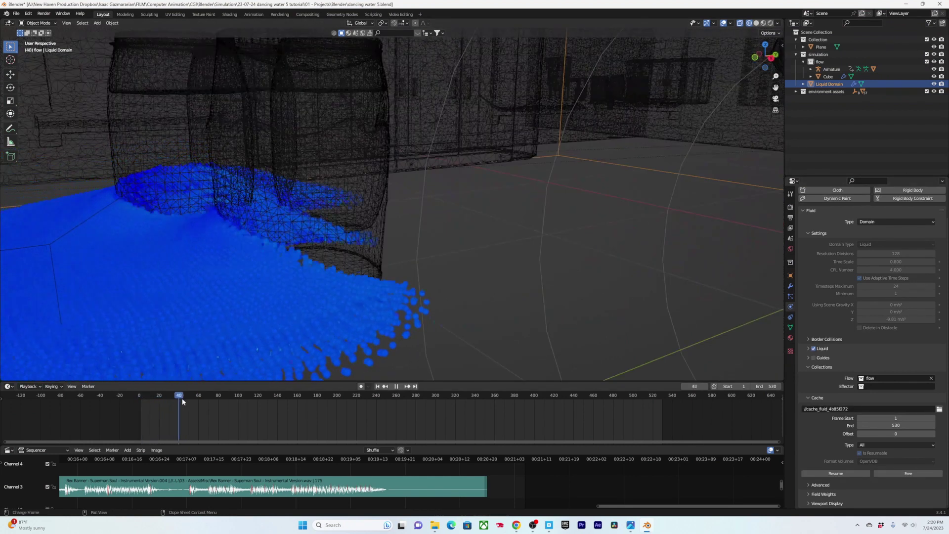
left_click_drag(182, 402, 144, 398)
key("space")
scroll(339, 261, "down", 2)
middle_click_drag(339, 260, 287, 265)
key("space")
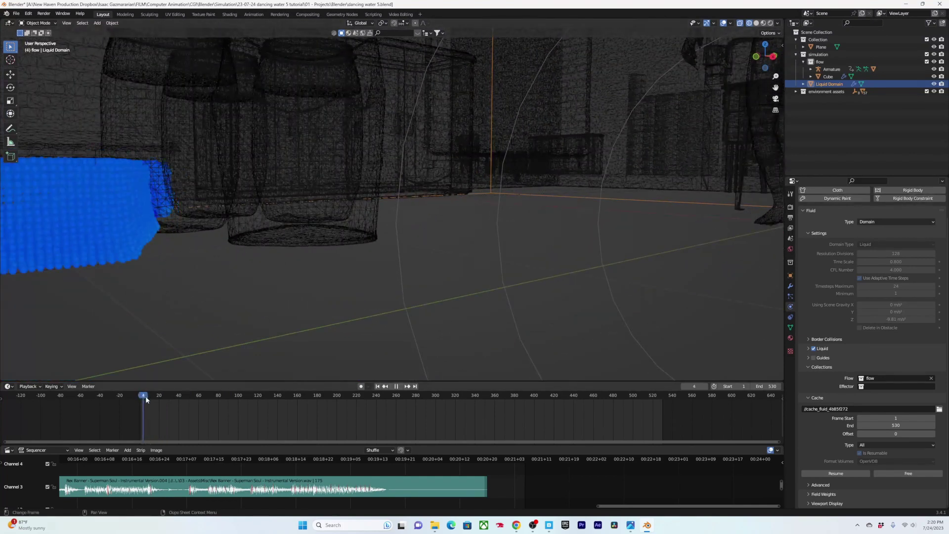
key("space")
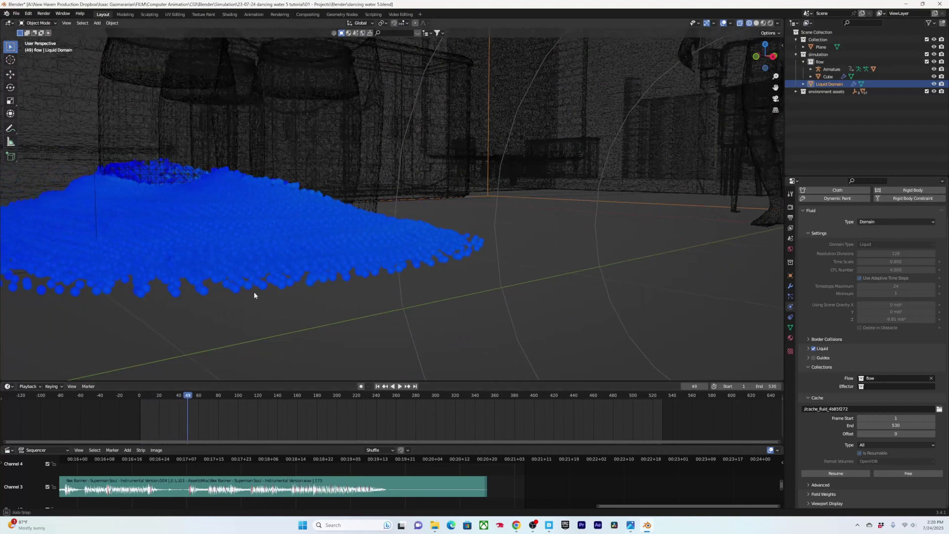
middle_click_drag(253, 291, 266, 297)
left_click_drag(186, 400, 159, 396)
key("space")
key("space")
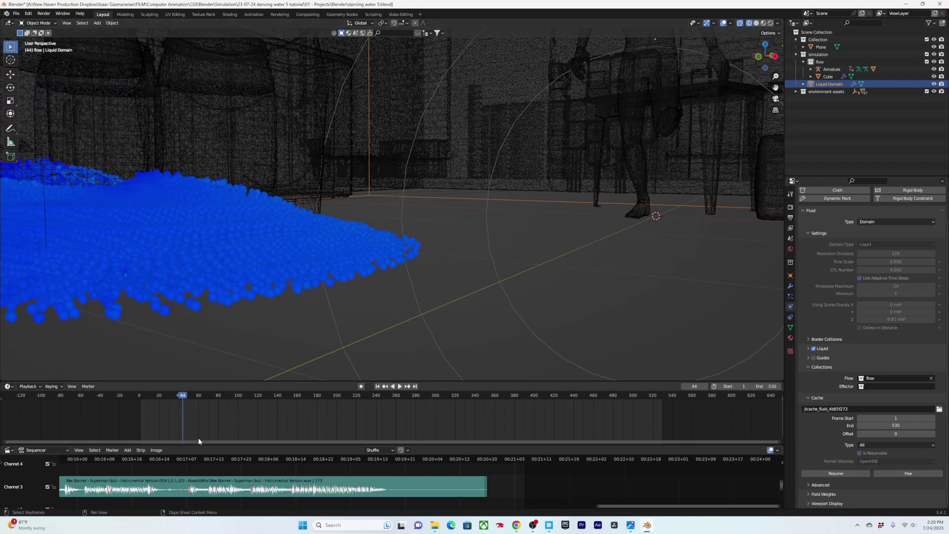
Enlarge the sequencer area and bring the audio strips on channels 1 to 3 into view around the playhead
middle_click_drag(181, 467, 517, 466)
scroll(285, 481, "down", 13)
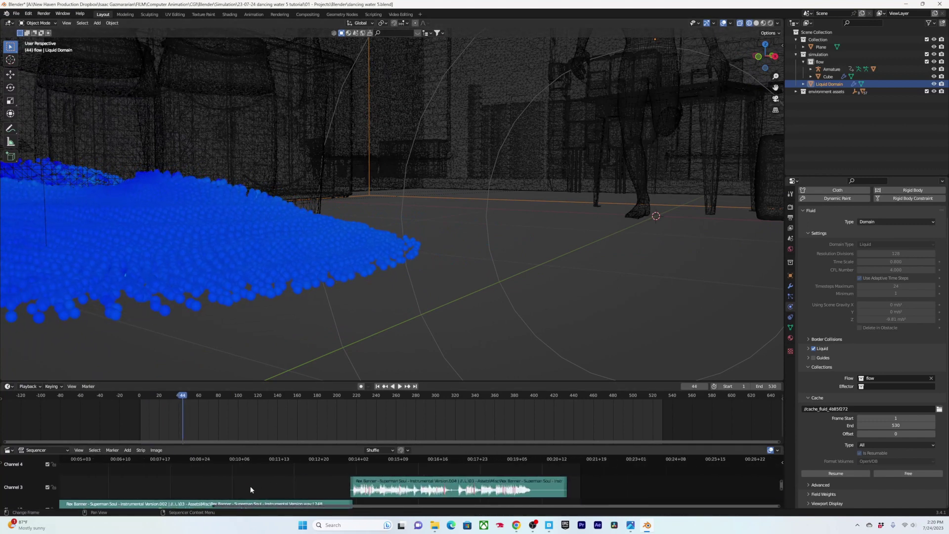
middle_click_drag(249, 488, 265, 482)
left_click_drag(250, 445, 261, 401)
middle_click_drag(388, 457, 503, 440)
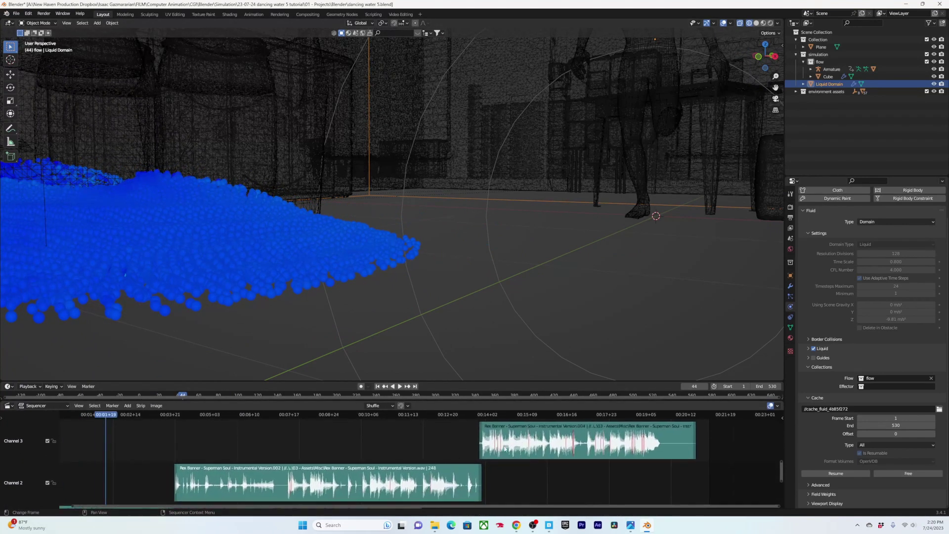
scroll(386, 435, "down", 6)
middle_click_drag(277, 429, 308, 422)
scroll(234, 435, "up", 4)
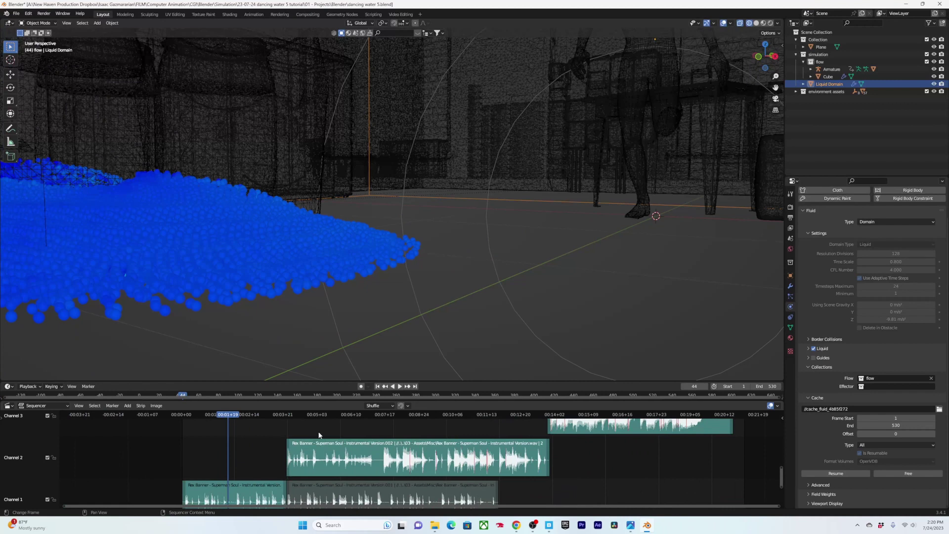
Play the soundtrack in sections alongside the dance and park the playhead at frame 179
left_click(212, 415)
key("space")
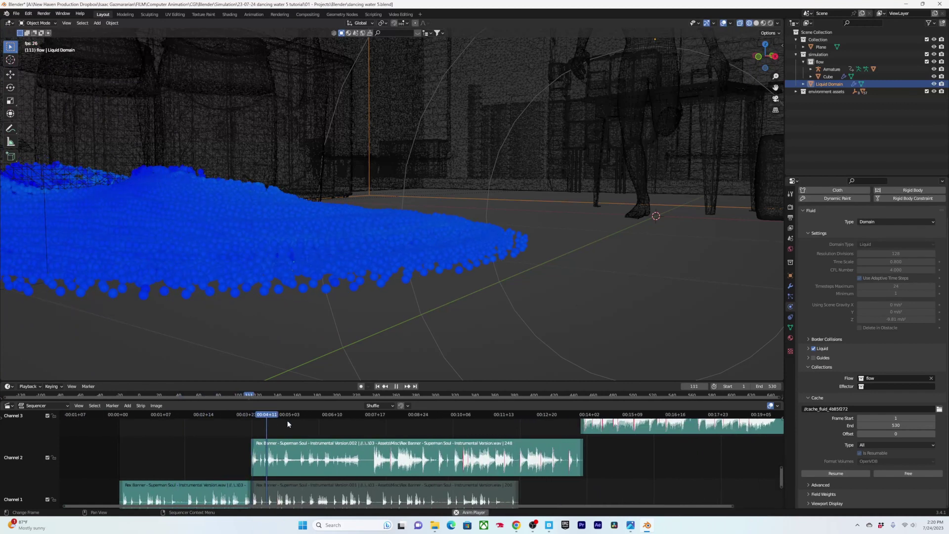
left_click(282, 416)
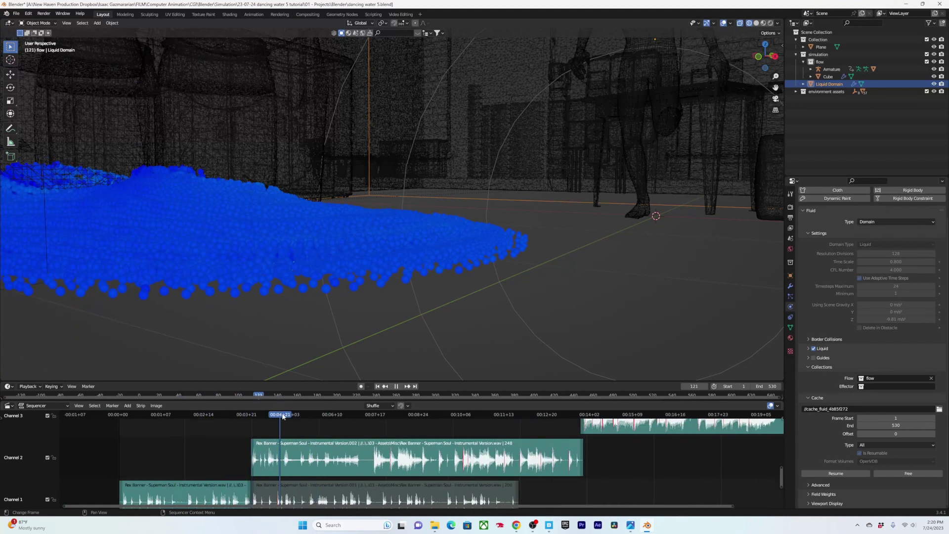
key("space")
middle_click_drag(397, 263, 365, 270)
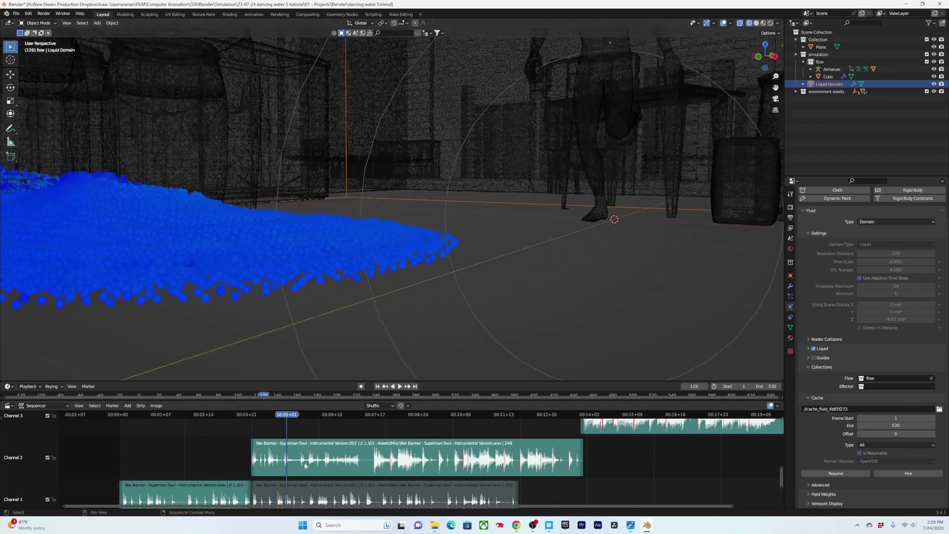
left_click(280, 416)
key("space")
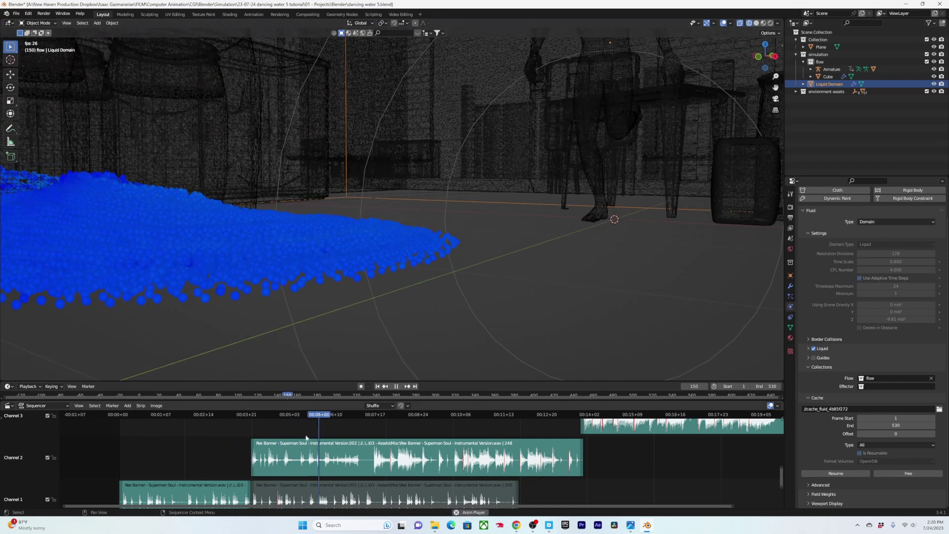
key("space")
left_click(319, 415)
key("space")
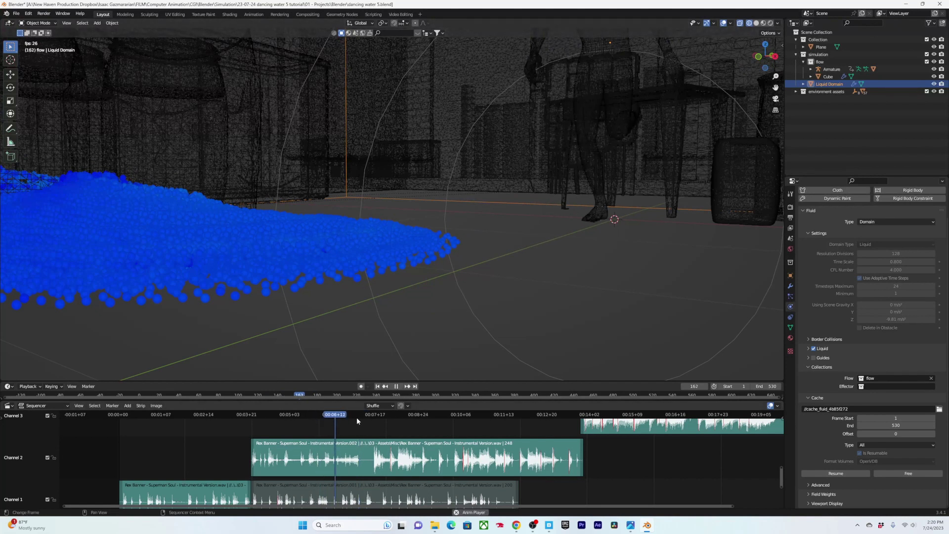
left_click_drag(388, 418, 359, 418)
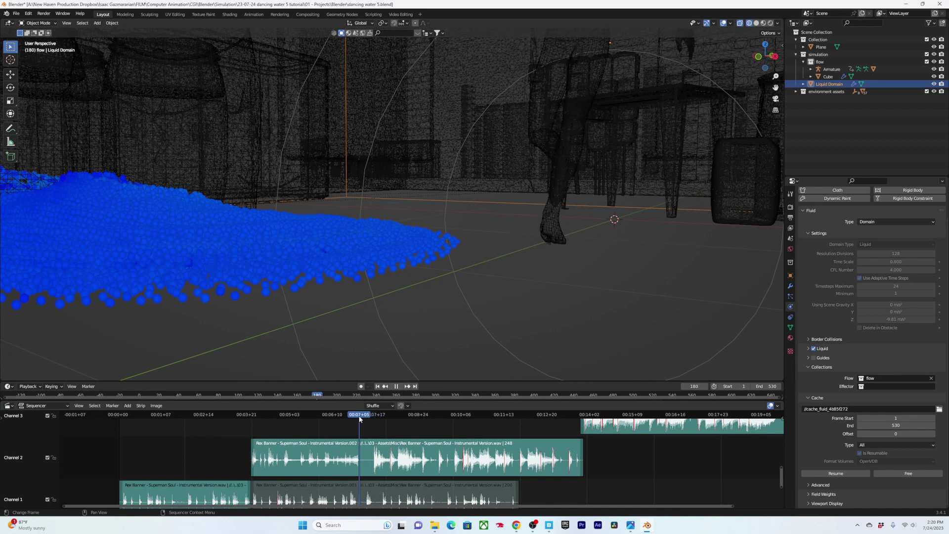
key("Left")
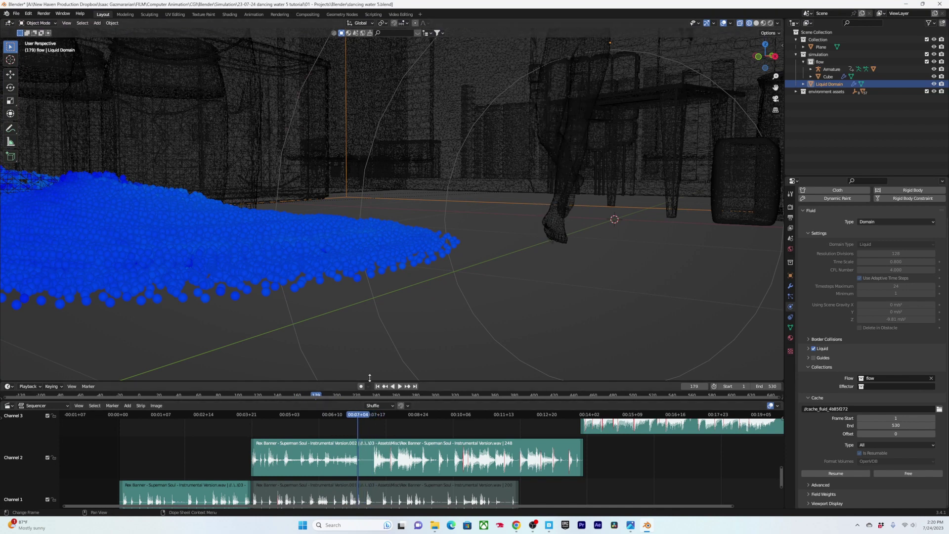
Save the file and give the timeline area back its height, then resume baking the liquid domain
key("ctrl+s")
left_click_drag(346, 401, 321, 467)
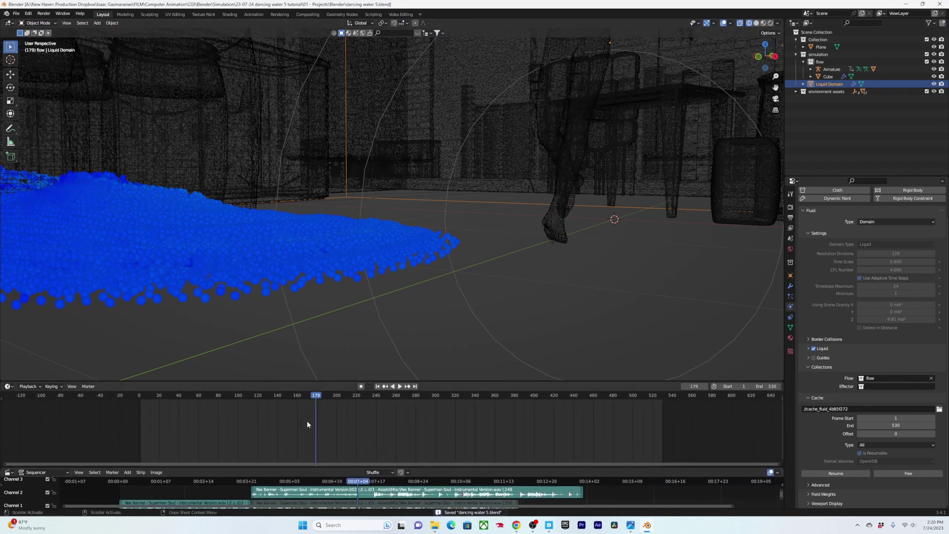
scroll(384, 311, "down", 4)
left_click(835, 473)
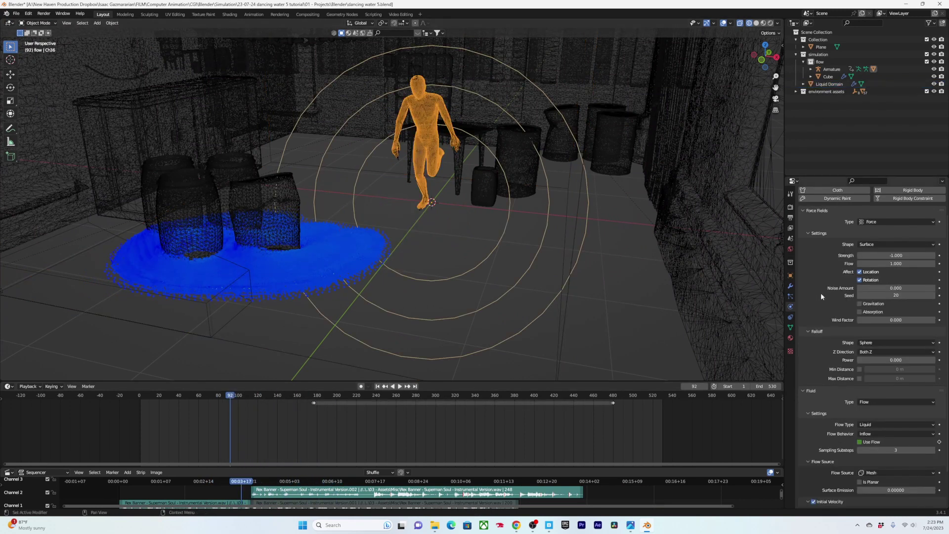
Set the Flow of the character mesh's force field to 0.5 and save the file
double_click(890, 263)
type(".5")
key("Return")
key("ctrl+s")
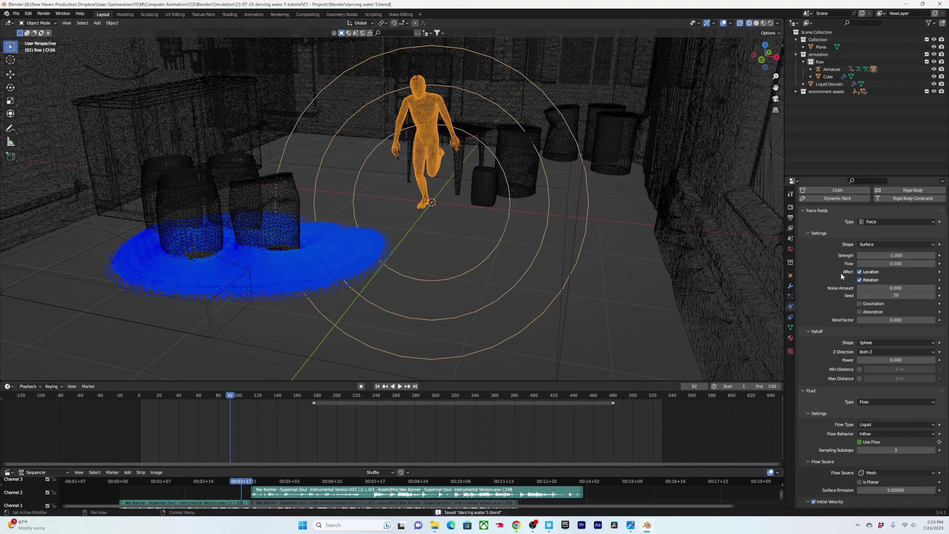
Select the liquid domain, rebake its simulation from scratch, and play the new result
scroll(834, 418, "down", 3)
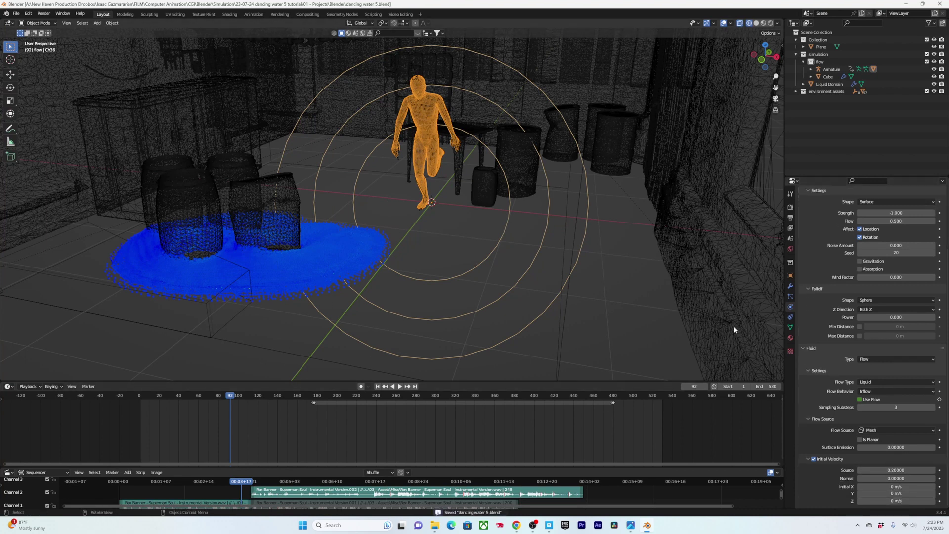
left_click(214, 336)
scroll(860, 492, "down", 2)
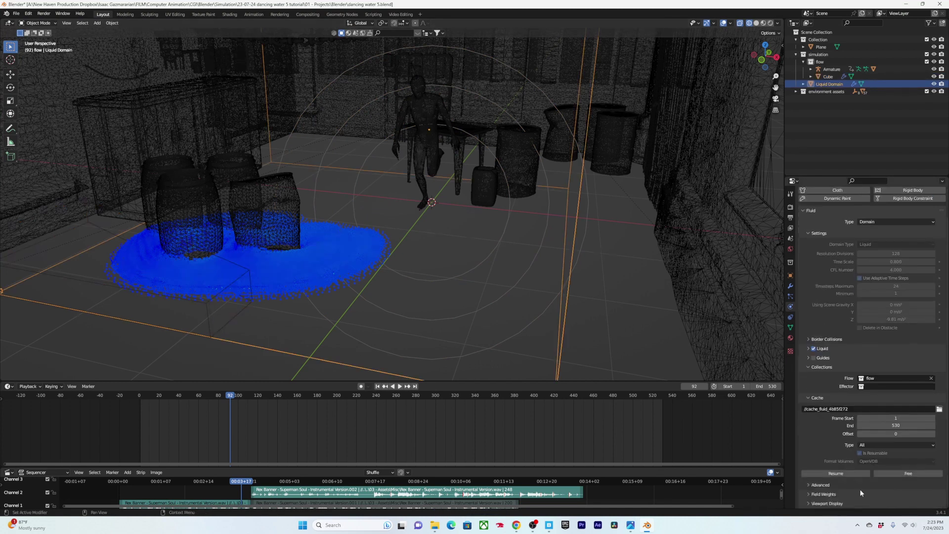
left_click(901, 471)
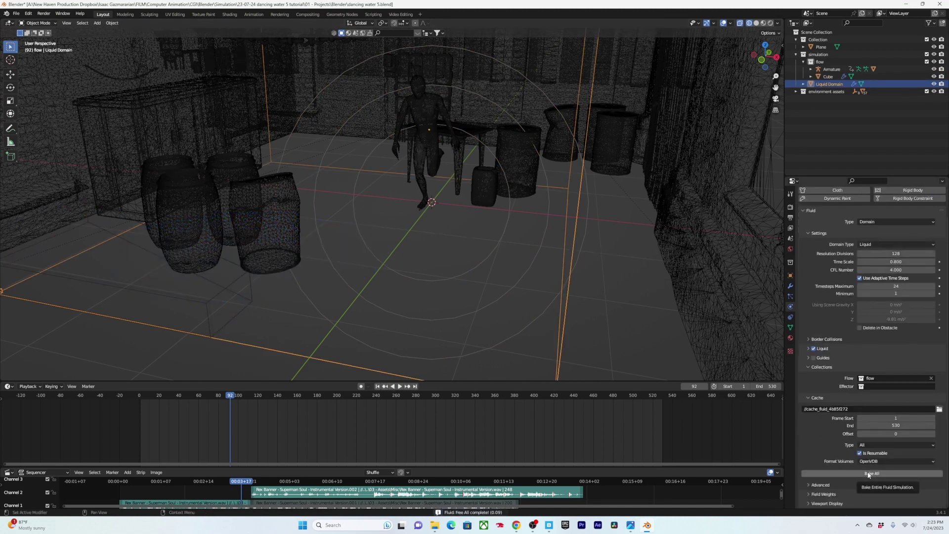
left_click(869, 473)
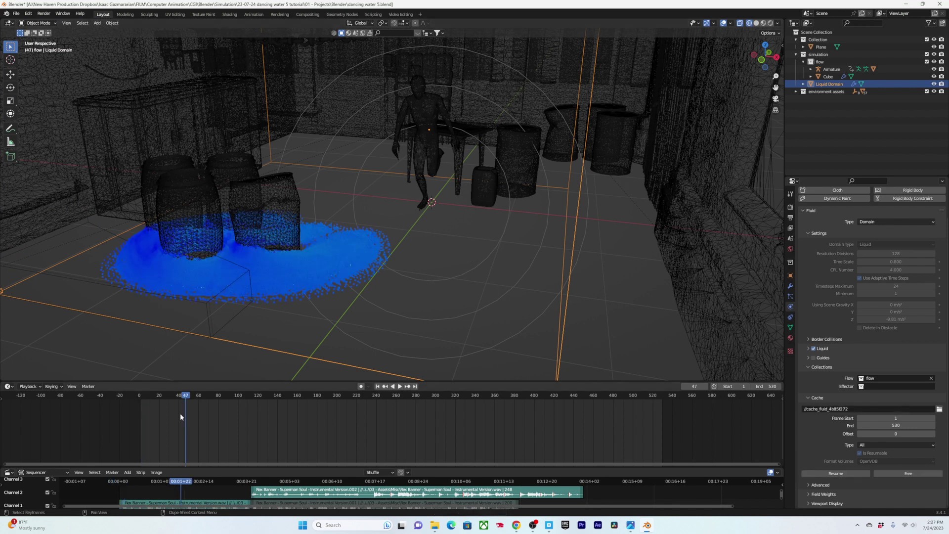
key("space")
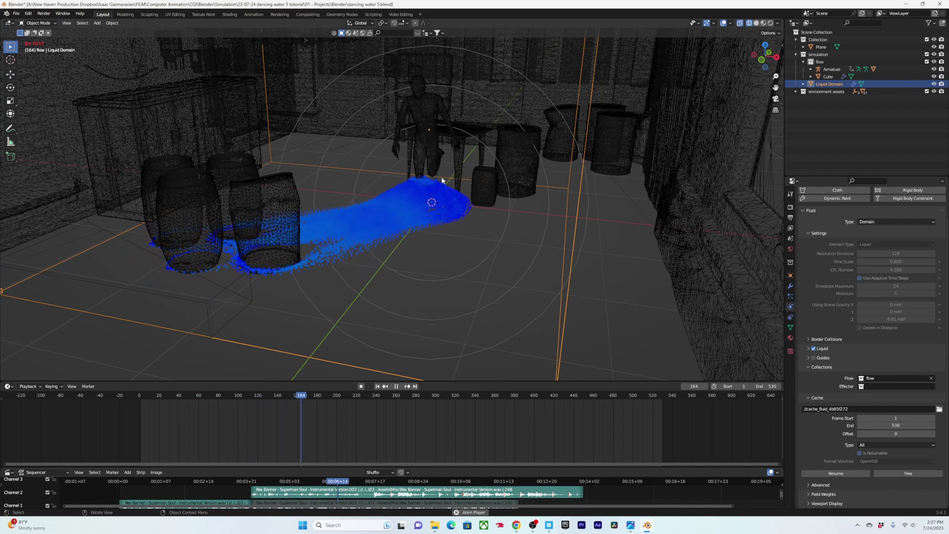
key("space")
Set the character mesh's force field Strength to -2 and keyframe it at frame 73
left_click(423, 171)
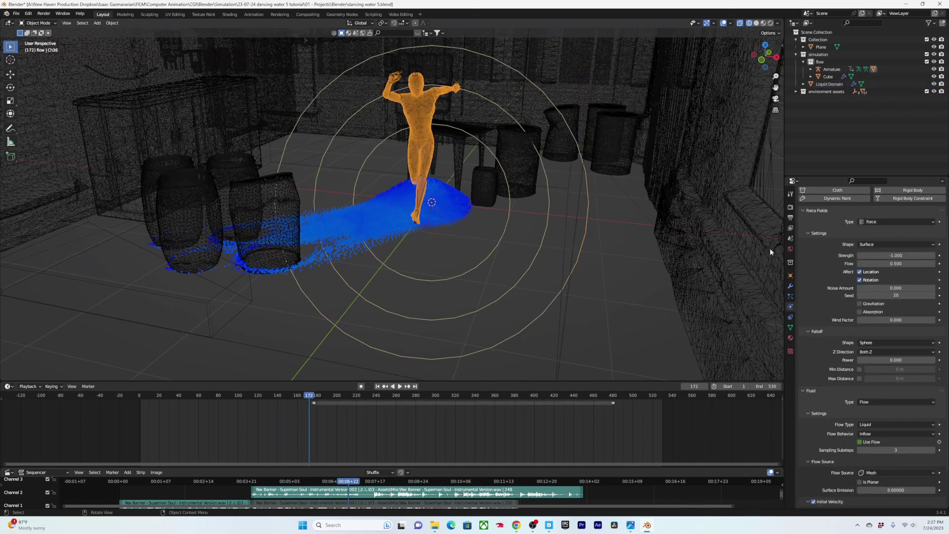
left_click(879, 256)
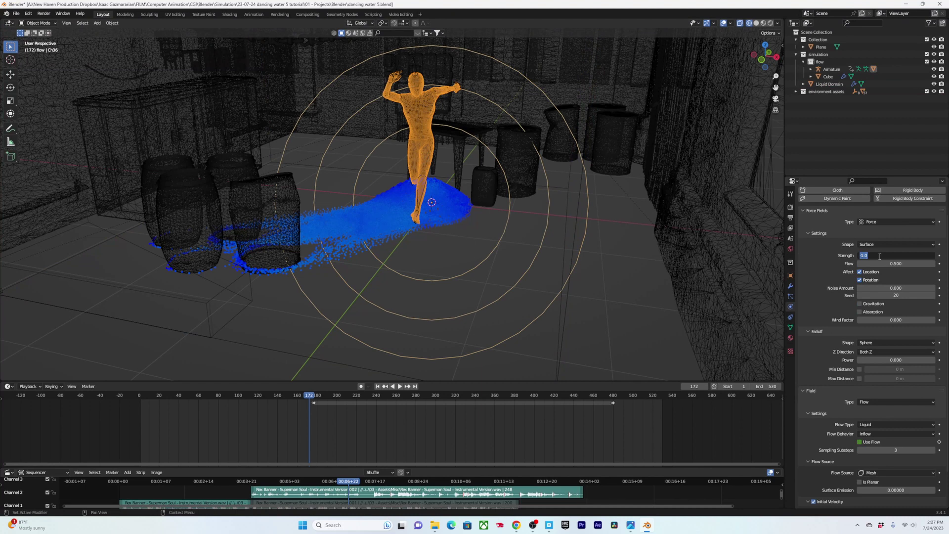
type("-2")
key("Return")
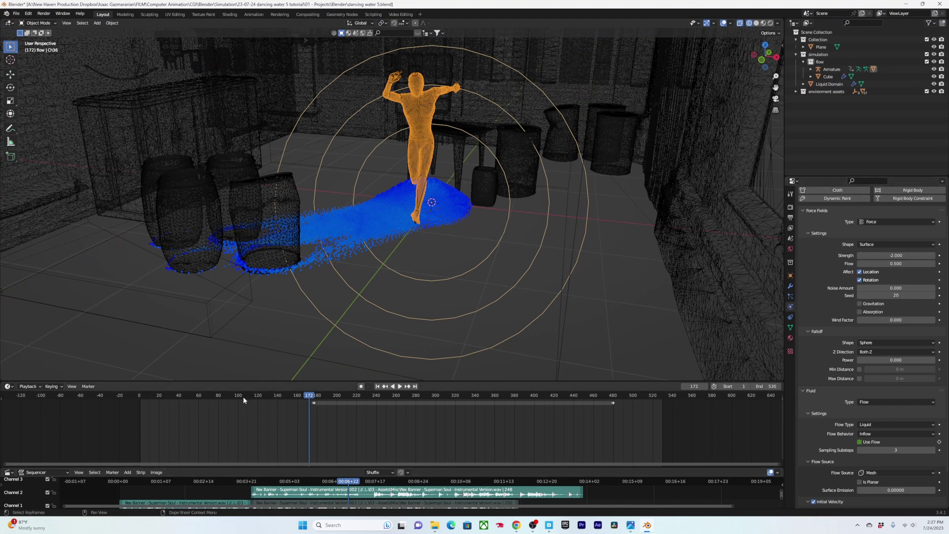
mouse_move(223, 397)
left_mouse_down()
mouse_move(182, 397)
mouse_move(212, 404)
left_mouse_up()
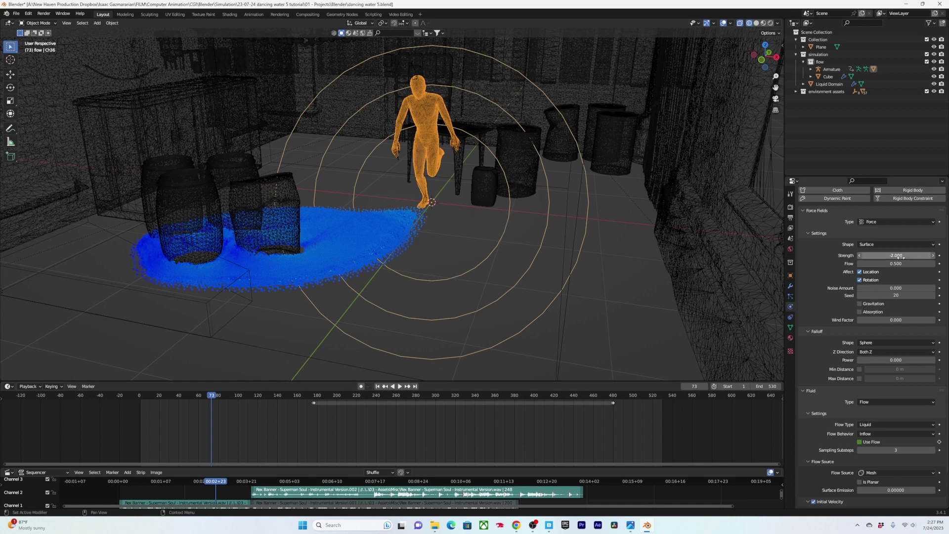
key("i")
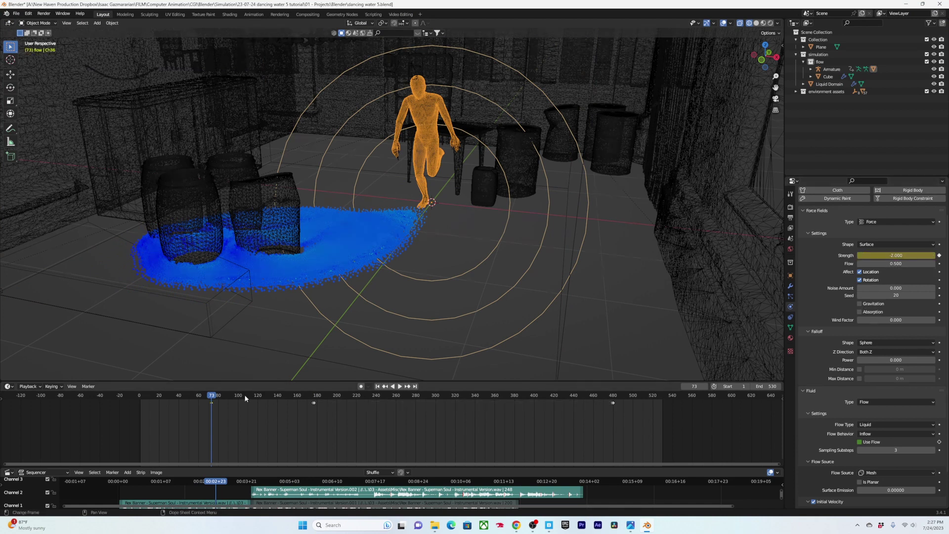
Set the force field Strength to -6 at frame 179 and keyframe it there
key("space")
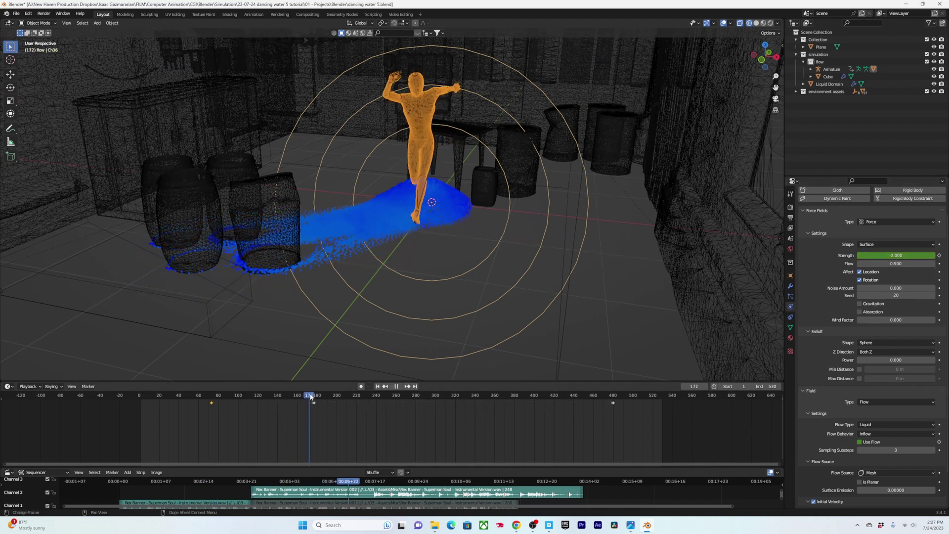
left_click_drag(310, 397, 316, 397)
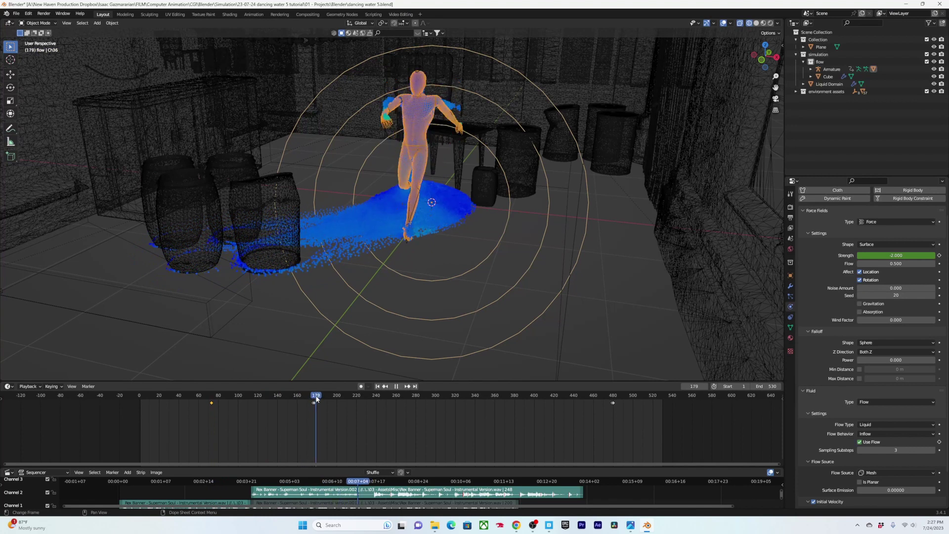
left_click(894, 254)
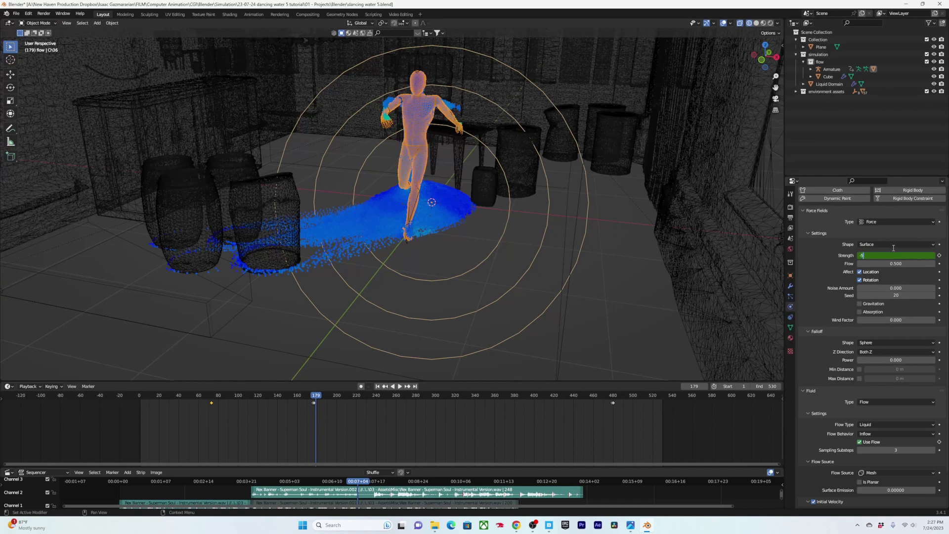
key("Return")
key("i")
scroll(280, 427, "up", 5)
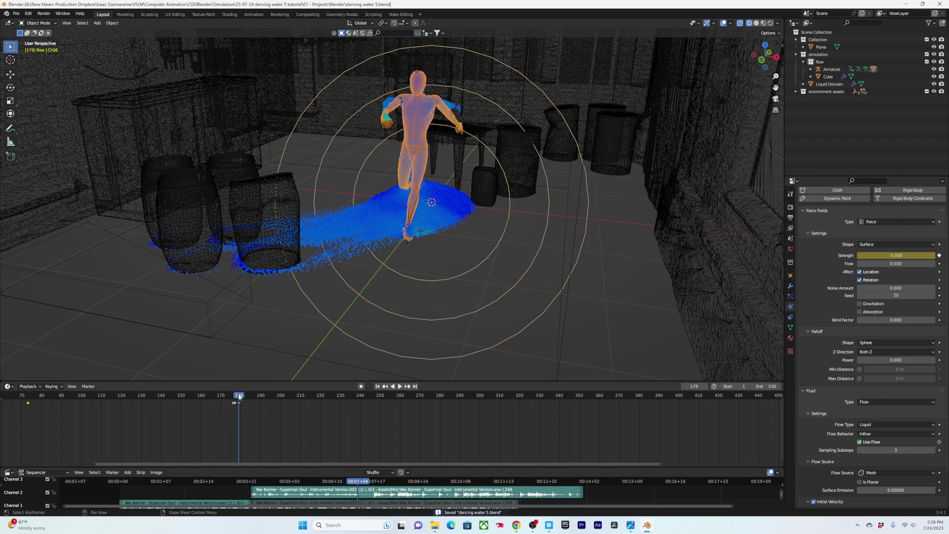
Enlarge the timeline area and keyframe the force field's current Strength at frame 186
left_click_drag(257, 381, 258, 353)
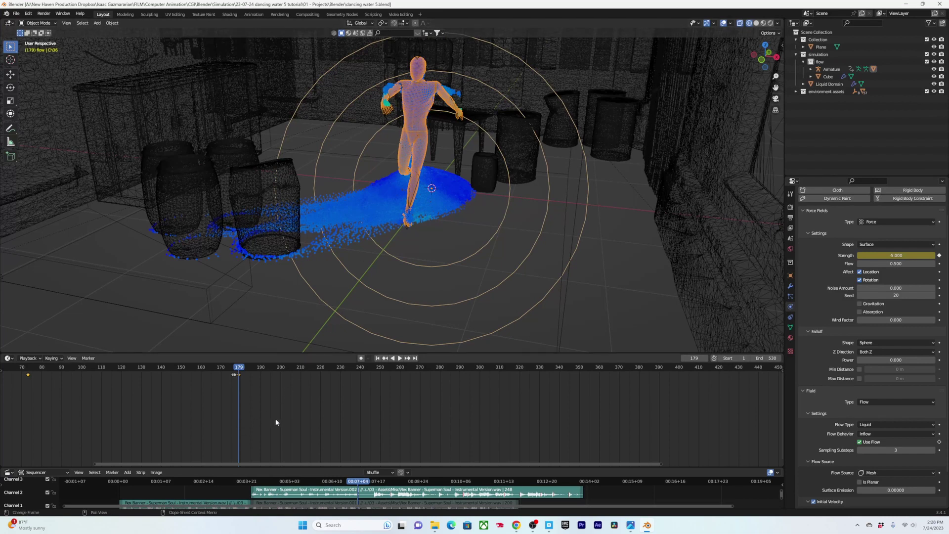
key("Left")
key("Left")
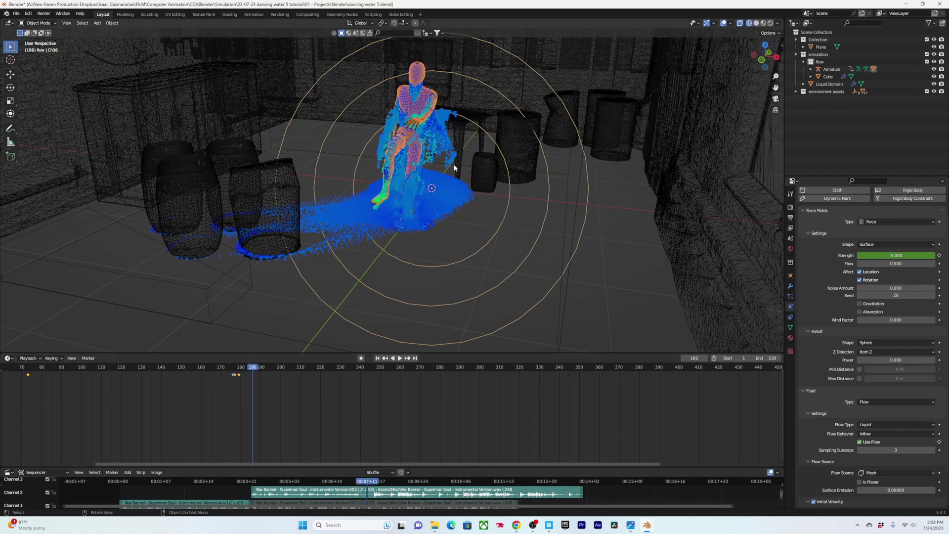
middle_click_drag(433, 159, 442, 214)
scroll(379, 205, "up", 4)
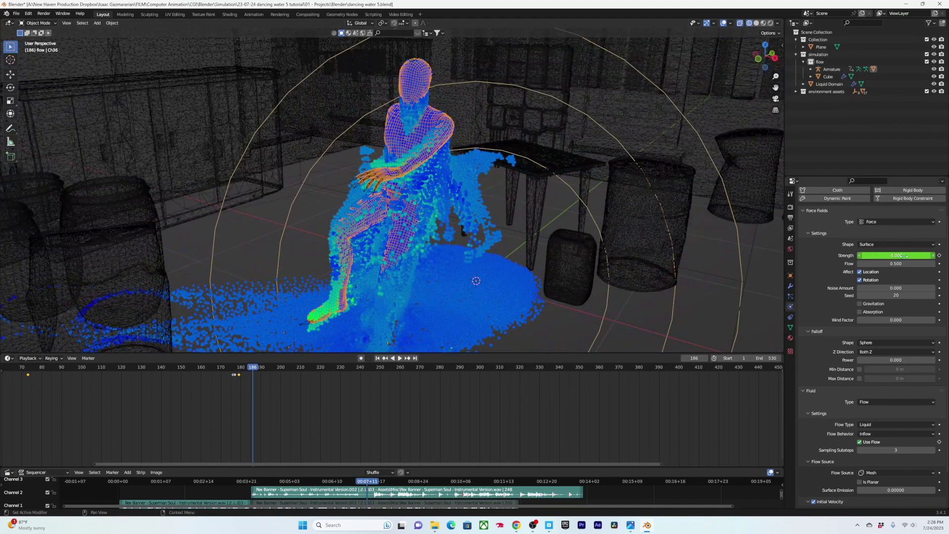
left_click(939, 256)
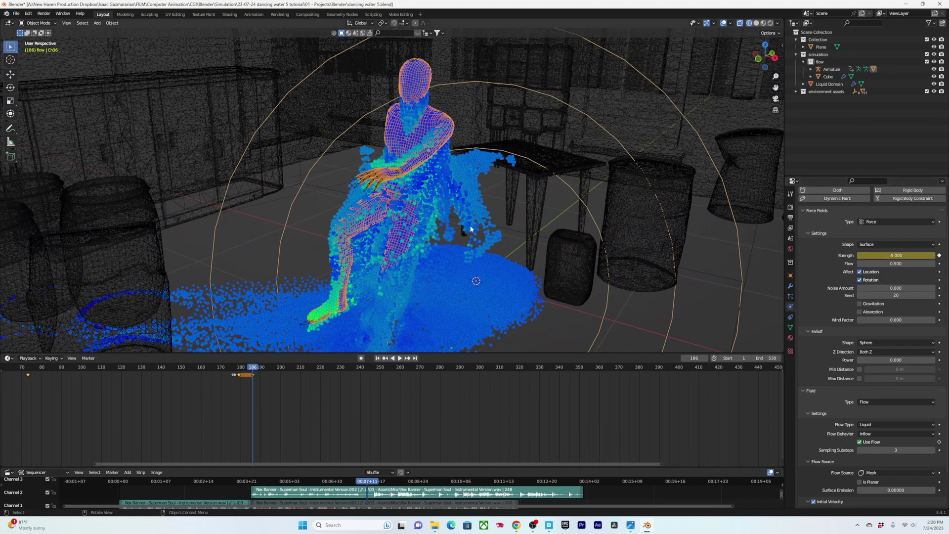
Set the force field Strength to 0 at frame 187, keyframe it there, and save the file
key("Right")
left_click(895, 255)
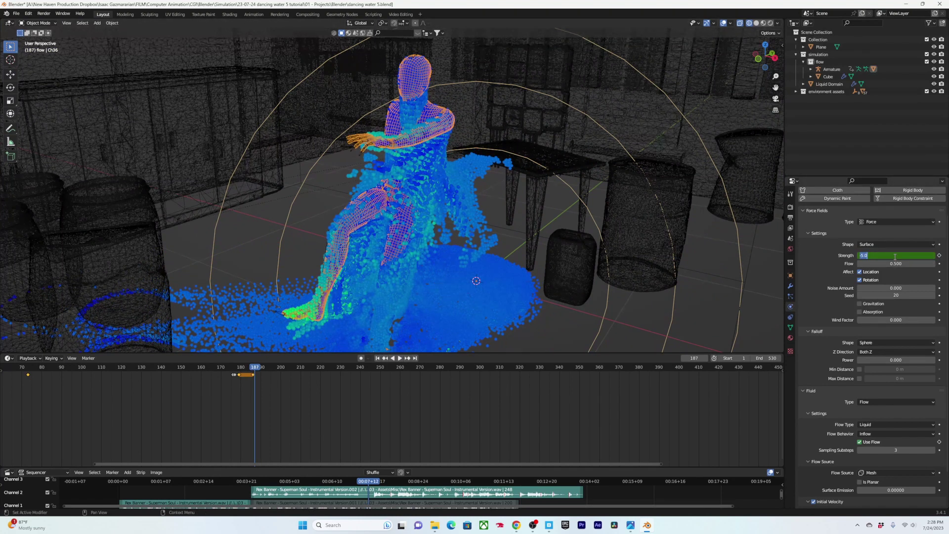
key("Return")
left_click(940, 256)
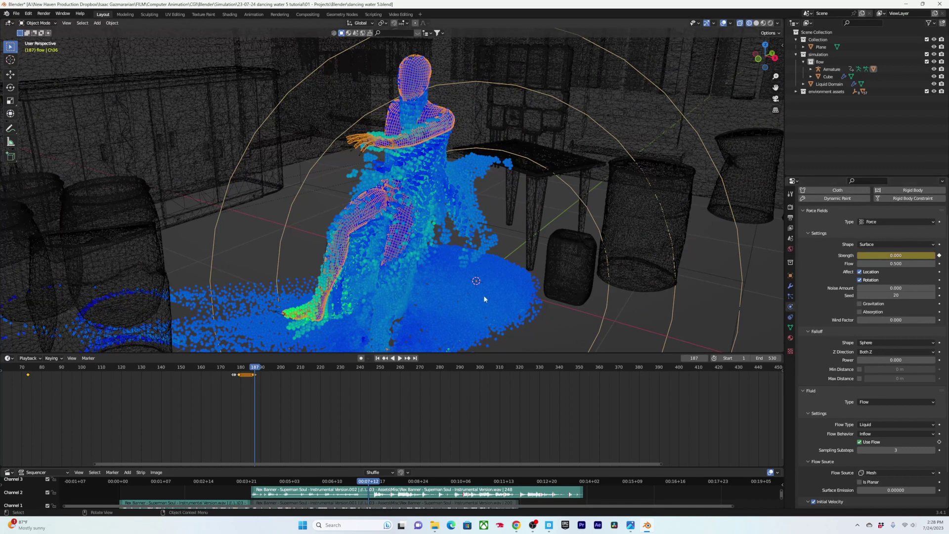
key("ctrl+s")
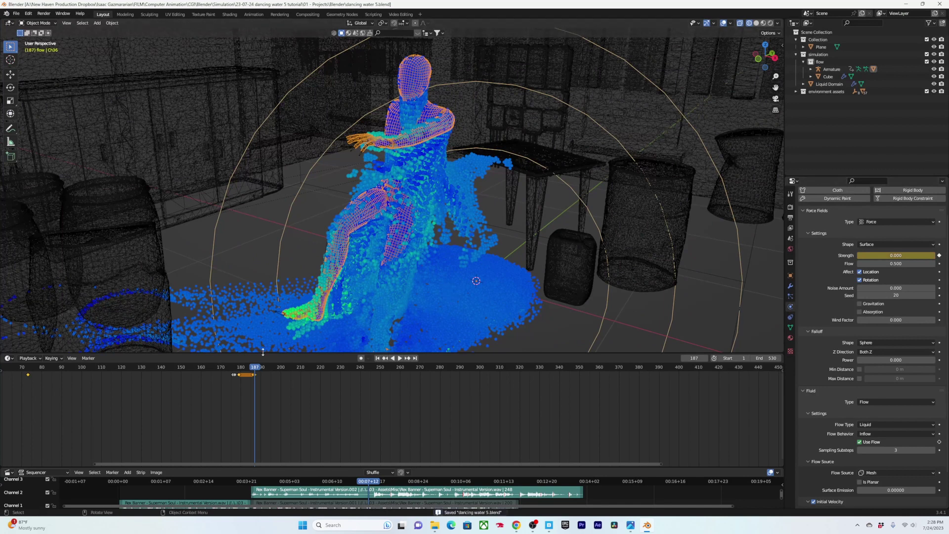
Select the liquid domain, free its old bake, save the file, and bake the whole simulation again
scroll(253, 379, "up", 6)
middle_click_drag(185, 391, 301, 401)
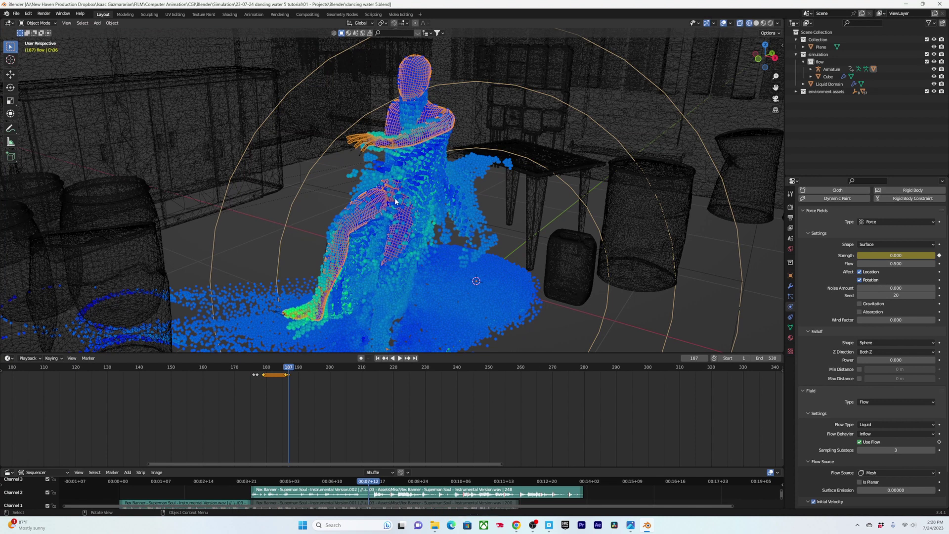
middle_click_drag(395, 201, 414, 161)
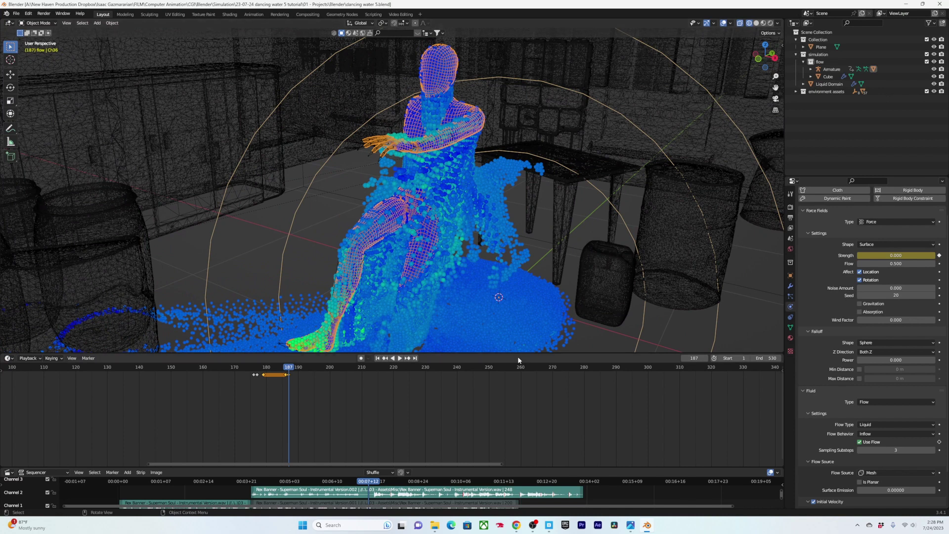
scroll(469, 242, "down", 3)
middle_click_drag(381, 181, 397, 186)
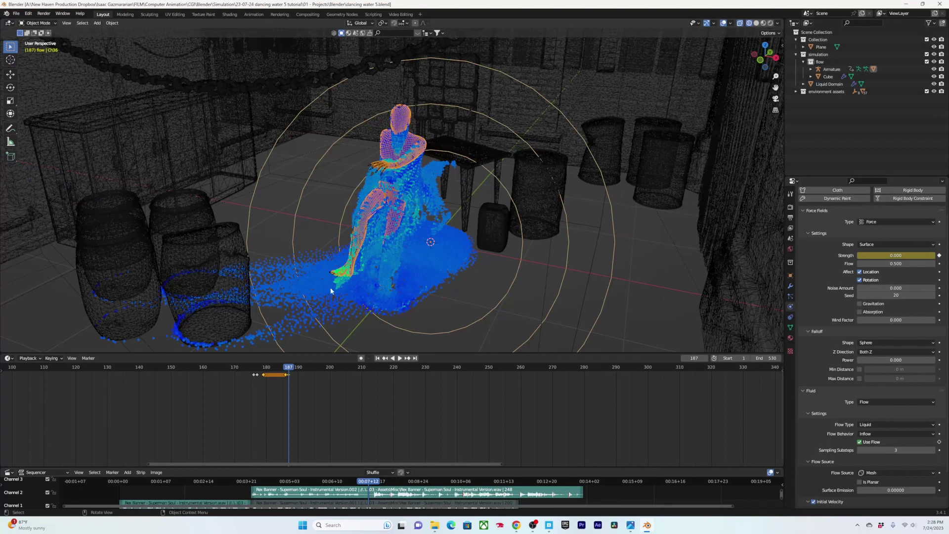
scroll(350, 214, "down", 2)
middle_click_drag(350, 213, 423, 227)
left_click(430, 288)
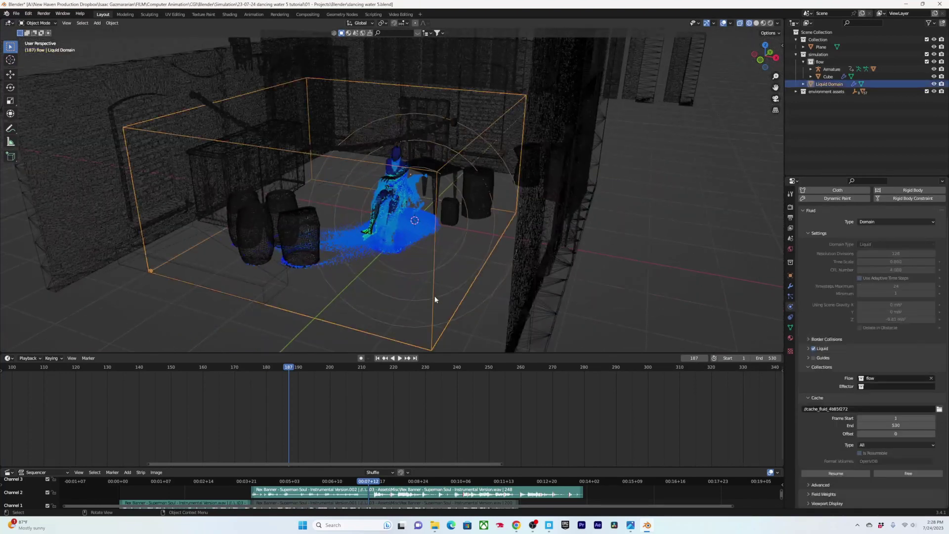
left_click(909, 473)
key("ctrl+s")
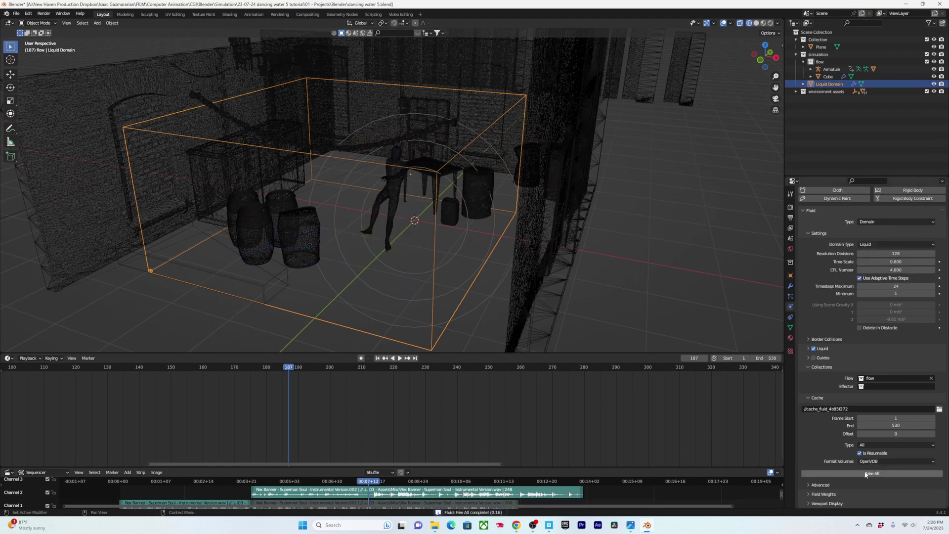
left_click(857, 474)
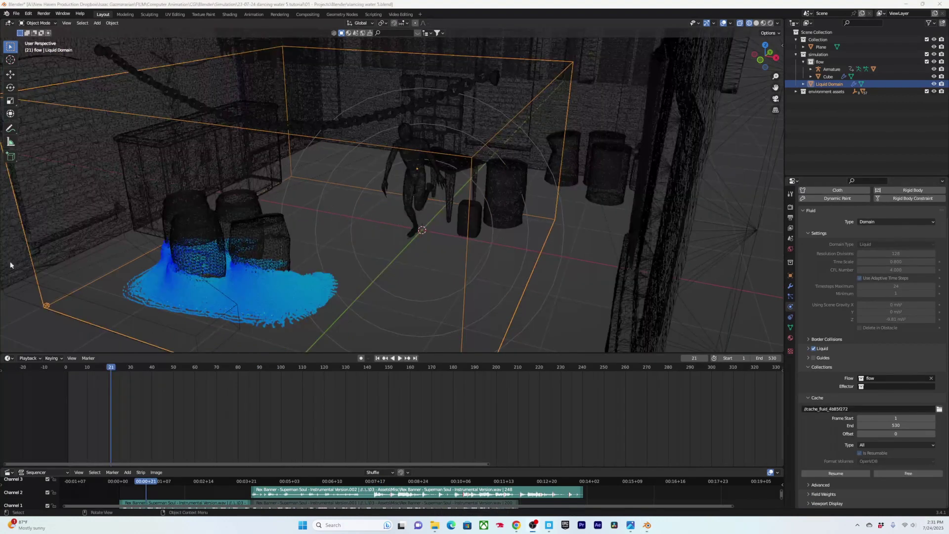
Play the newly baked liquid from near the start and pause at frame 146 for a close view of the character
left_click(96, 369)
key("space")
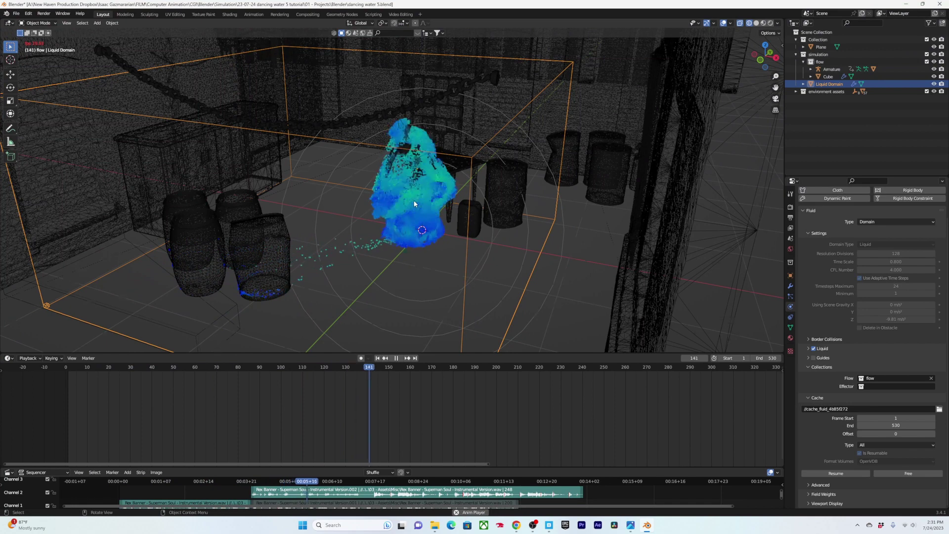
scroll(416, 197, "up", 5)
key("space")
scroll(432, 187, "down", 3)
middle_click_drag(433, 187, 405, 210, "shift")
scroll(406, 209, "up", 6)
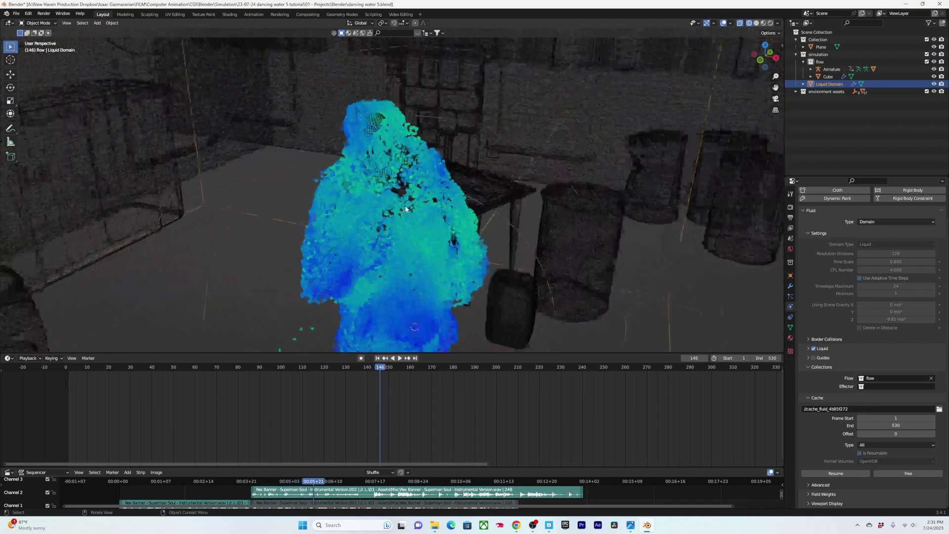
Step back and forth through the frames around 137 to 146 to examine how the liquid covers the character
key("Left")
key("Left")
key("Left")
key("Left")
key("Left")
key("Left")
key("Left")
key("Left")
key("Left")
key("Left")
key("Left")
key("Left")
key("Left")
key("Left")
key("Left")
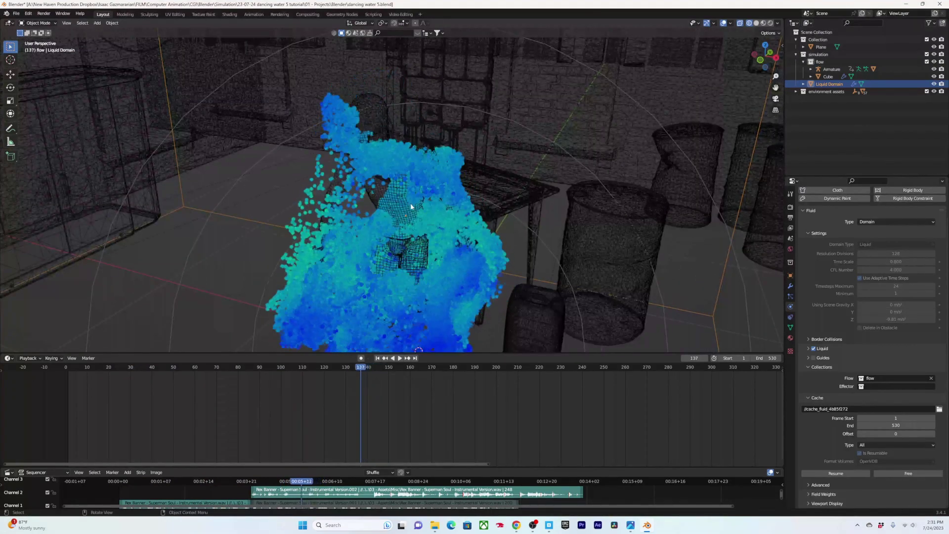
key("Right")
key("Right")
key("Right")
key("Right")
key("Right")
key("Right")
key("Right")
key("Right")
key("Right")
key("Right")
key("Right")
key("space")
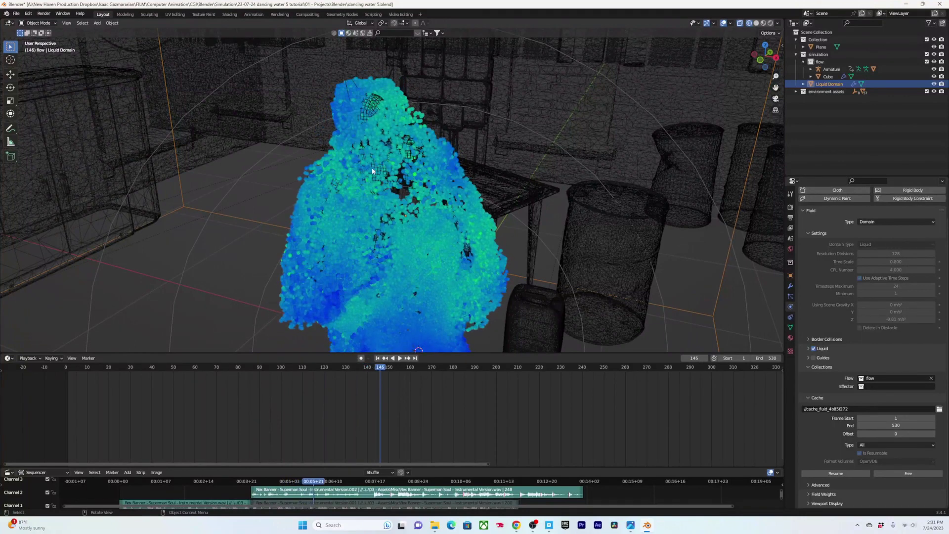
Play the baked liquid past frame 200, and resume baking the liquid domain
middle_click_drag(386, 190, 398, 183)
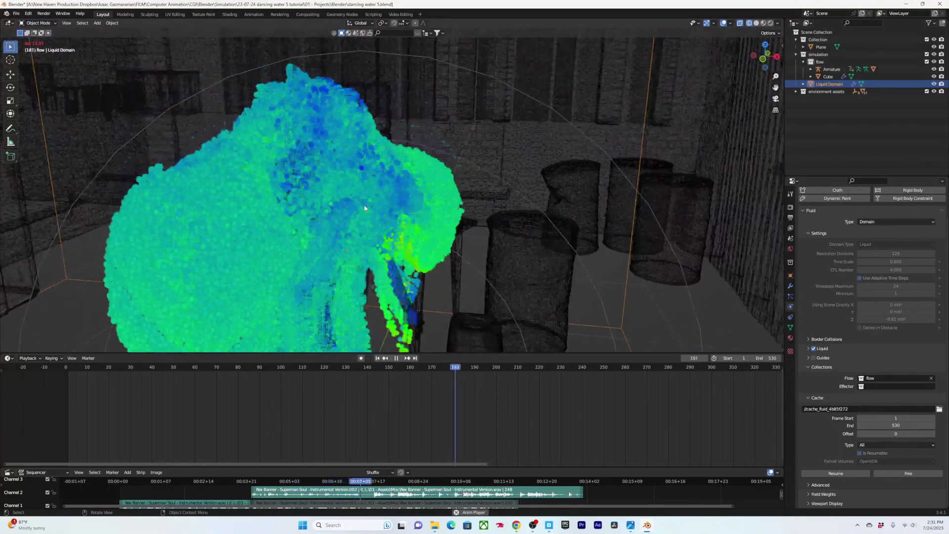
key("space")
scroll(387, 226, "down", 4)
scroll(387, 226, "down", 3)
key("space")
middle_click_drag(396, 244, 405, 212, "shift")
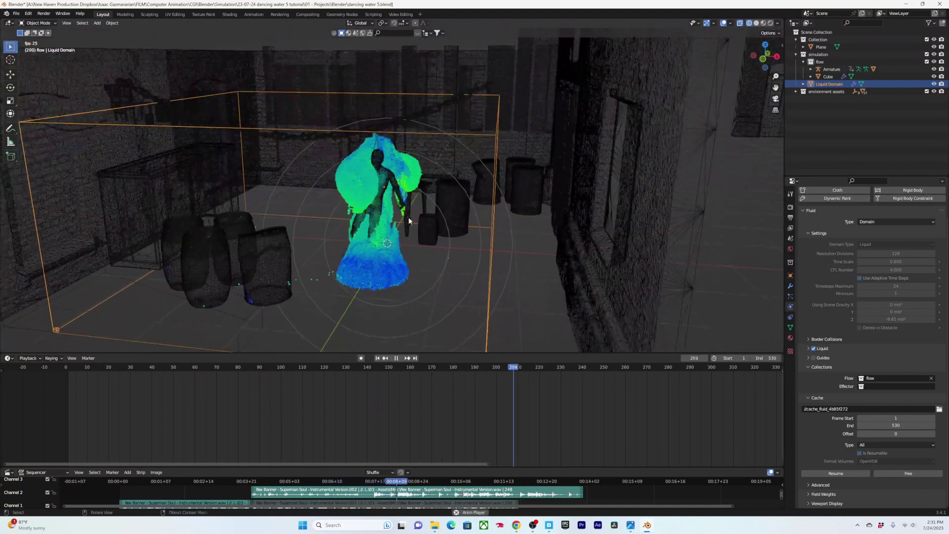
key("space")
left_click(836, 474)
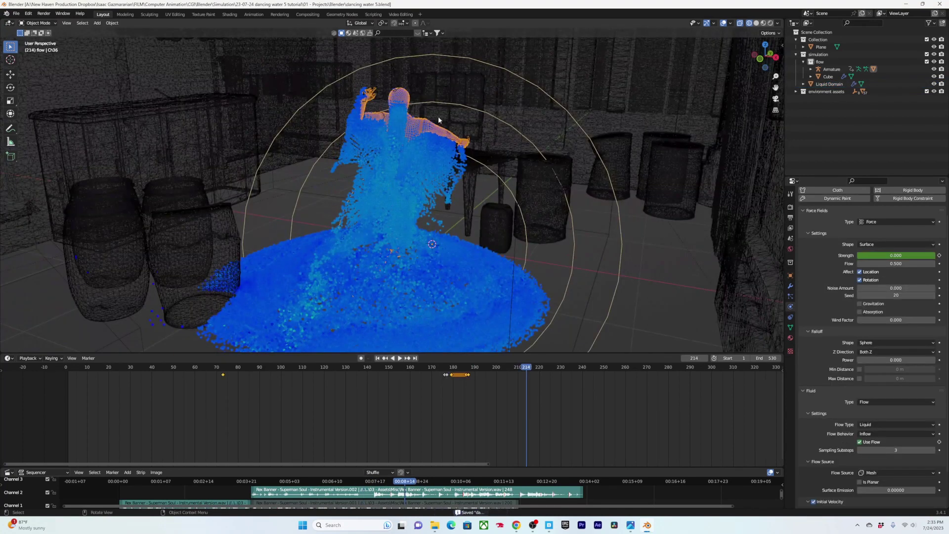
Hide the character mesh and its armature in the viewport, and save the file
left_click(418, 130)
key("ctrl+s")
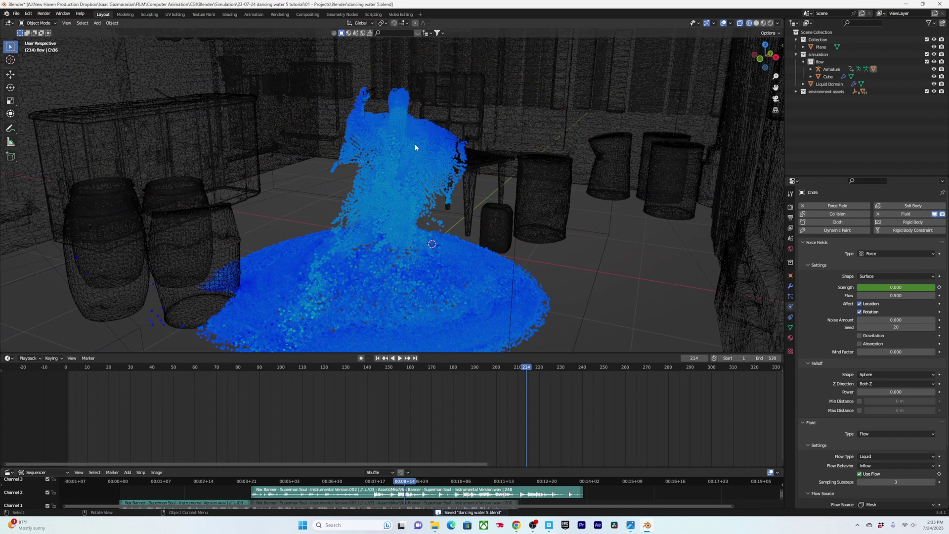
middle_click_drag(414, 144, 374, 126)
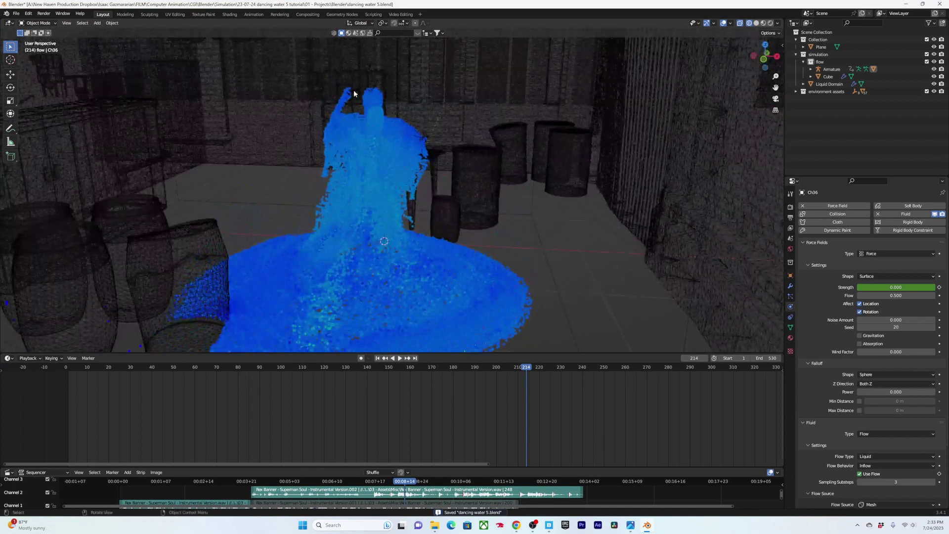
left_click(368, 99)
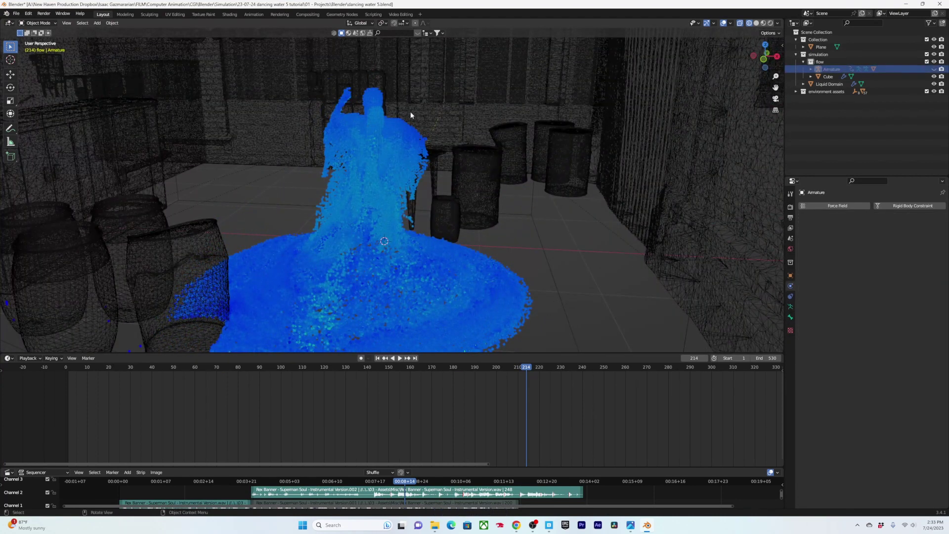
key("ctrl+s")
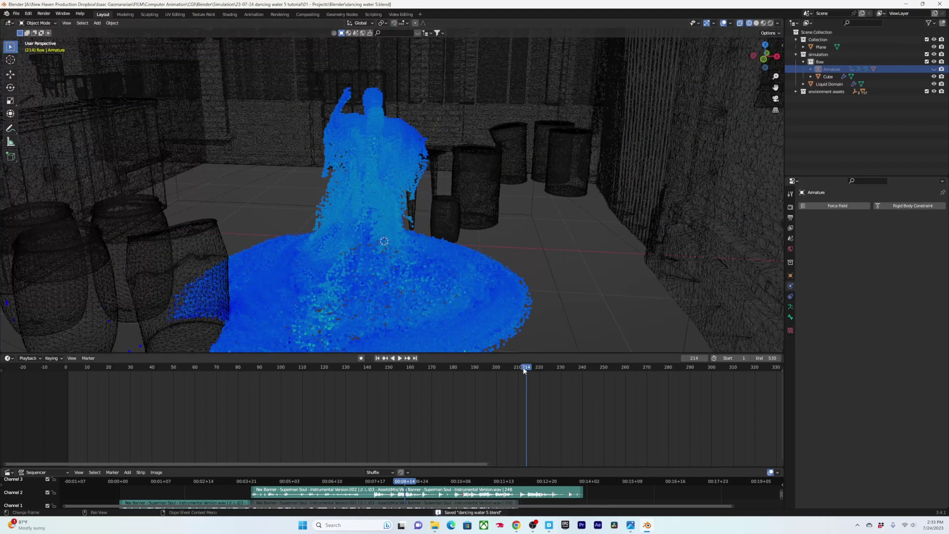
Play the baked liquid backward and forward between about frames 188 and 216 to examine the splash without the character
key("shift+ctrl+space")
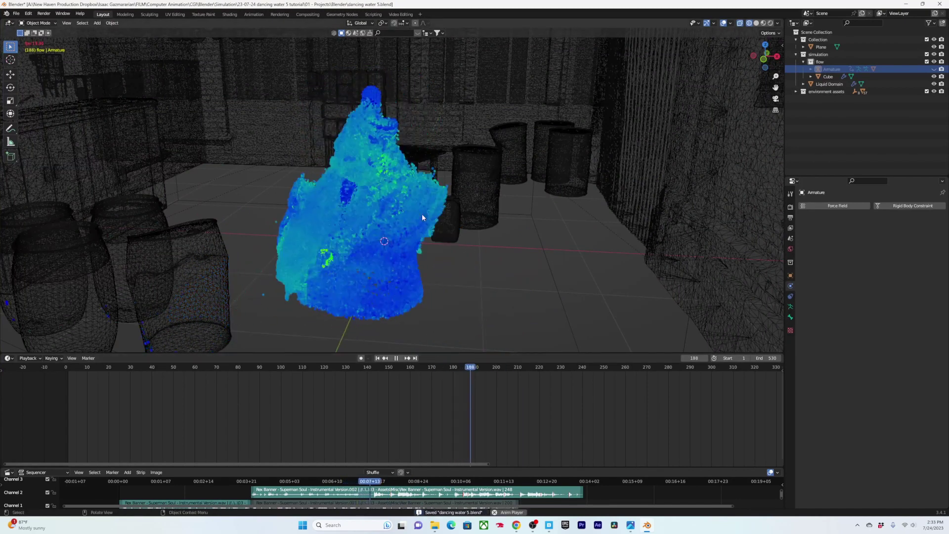
key("space")
key("space")
middle_click_drag(379, 172, 426, 212)
key("space")
scroll(378, 168, "up", 2)
scroll(426, 212, "down", 3)
key("space")
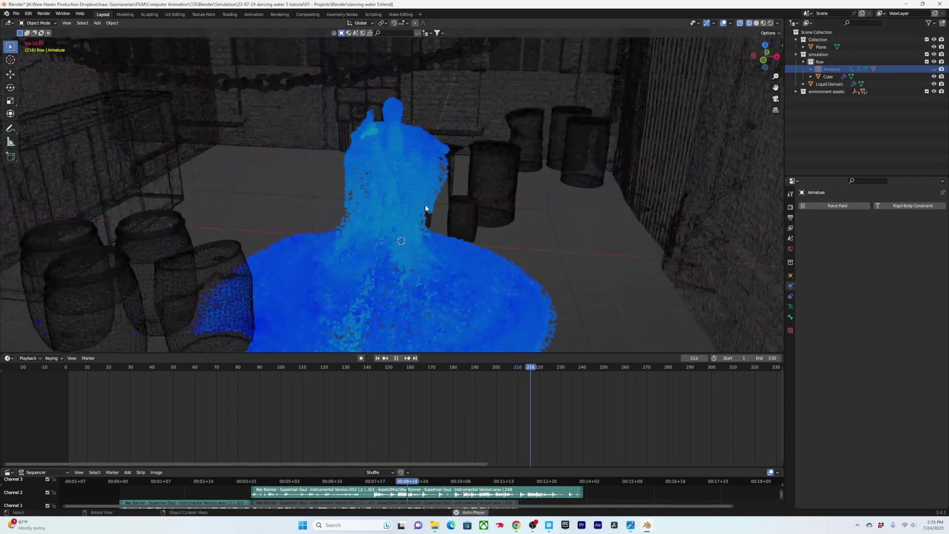
scroll(415, 198, "down", 3)
left_click(480, 370)
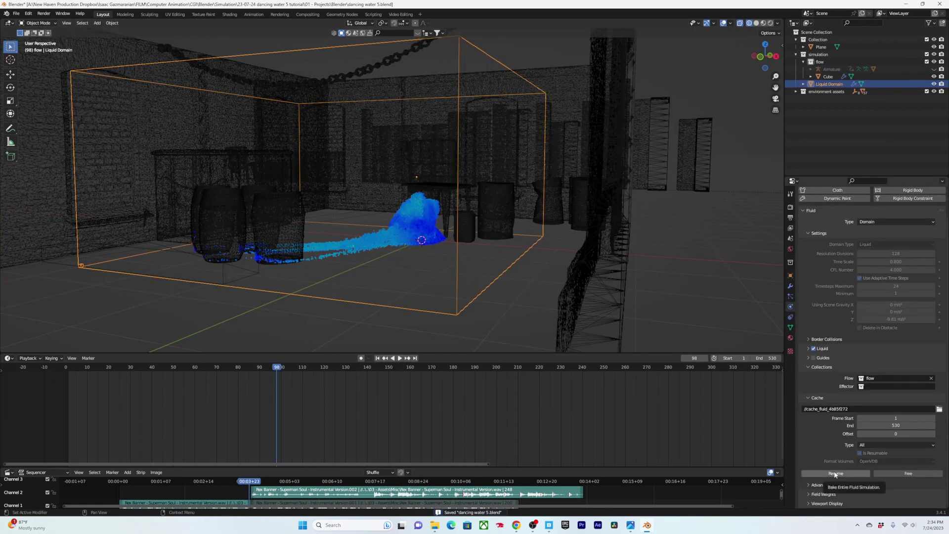
Resume baking the liquid domain and play the extended simulation
left_click(835, 474)
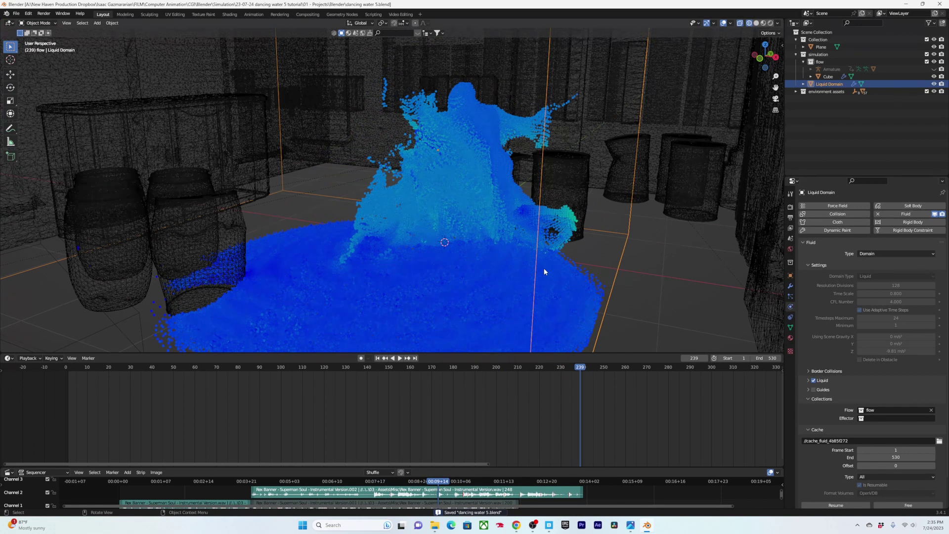
key("space")
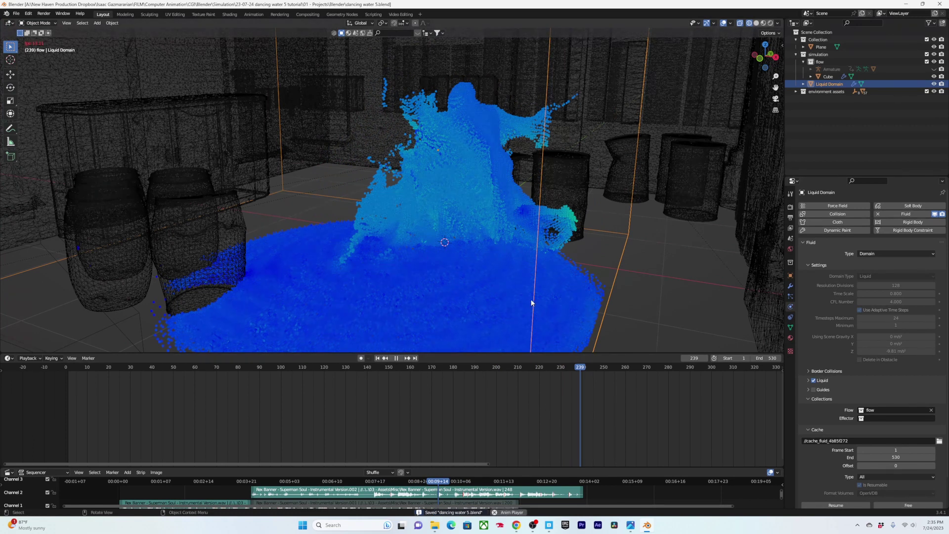
key("space")
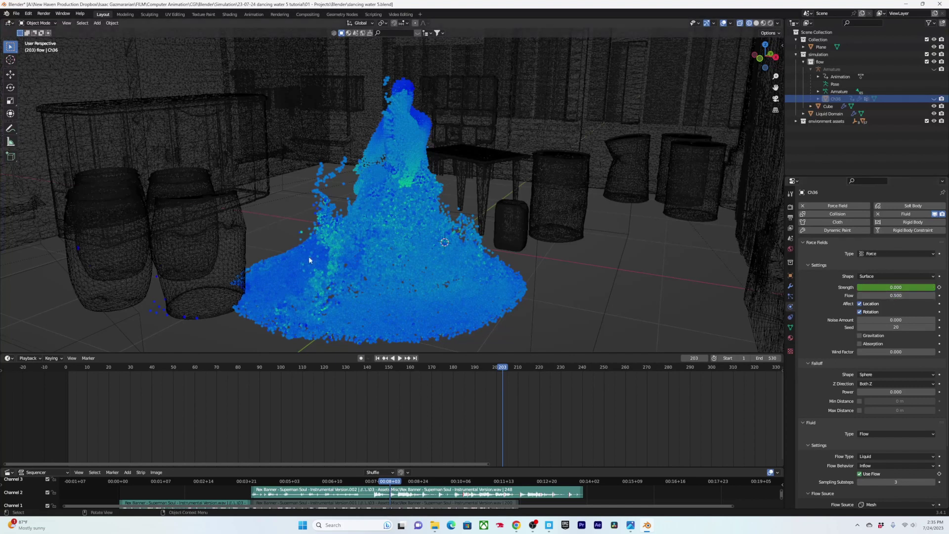
Keyframe the character mesh's force field Flow of 0.5 at frame 186 and show the animated channels in the timeline
left_click_drag(498, 371, 466, 384)
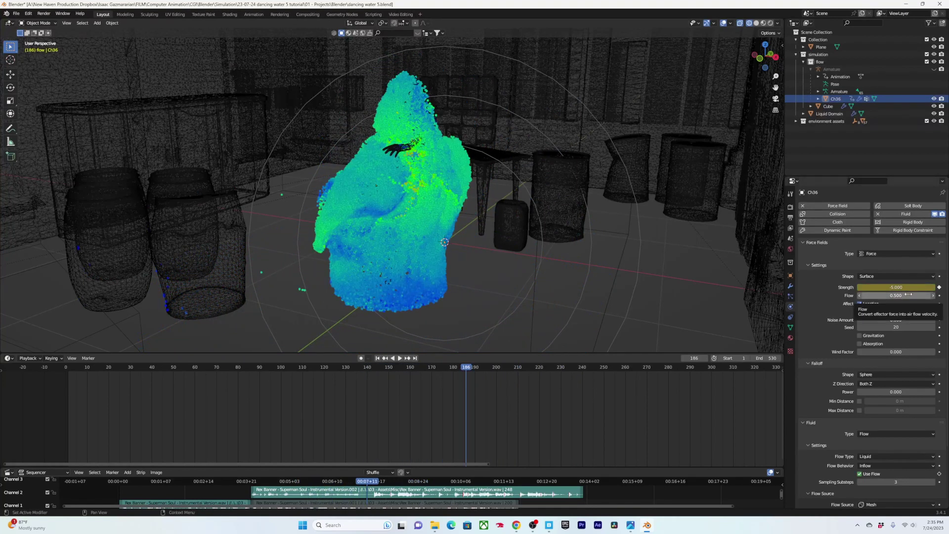
key("i")
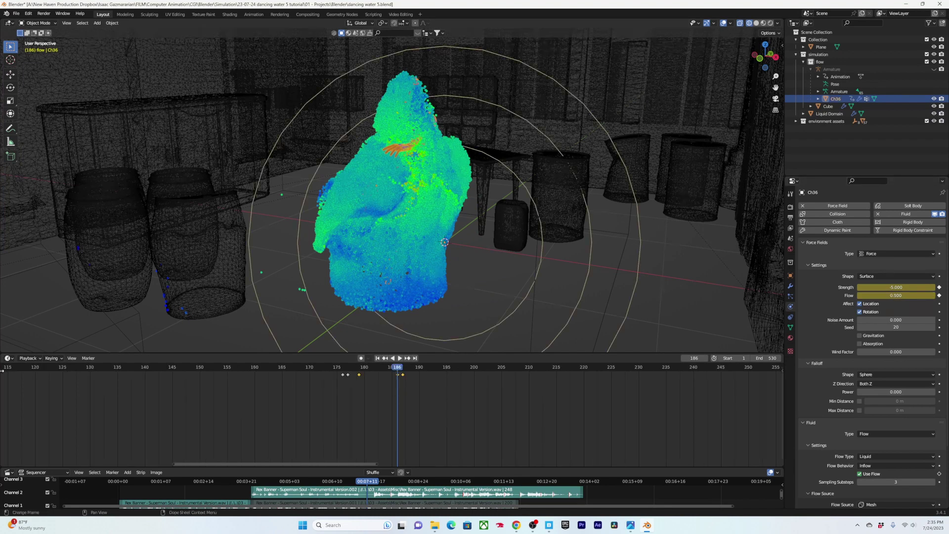
left_click(2, 371)
left_click(5, 375)
middle_click_drag(358, 416, 249, 422)
left_click(335, 410)
Set the force field Flow to 0 at frame 187 and keyframe it there
key("Right")
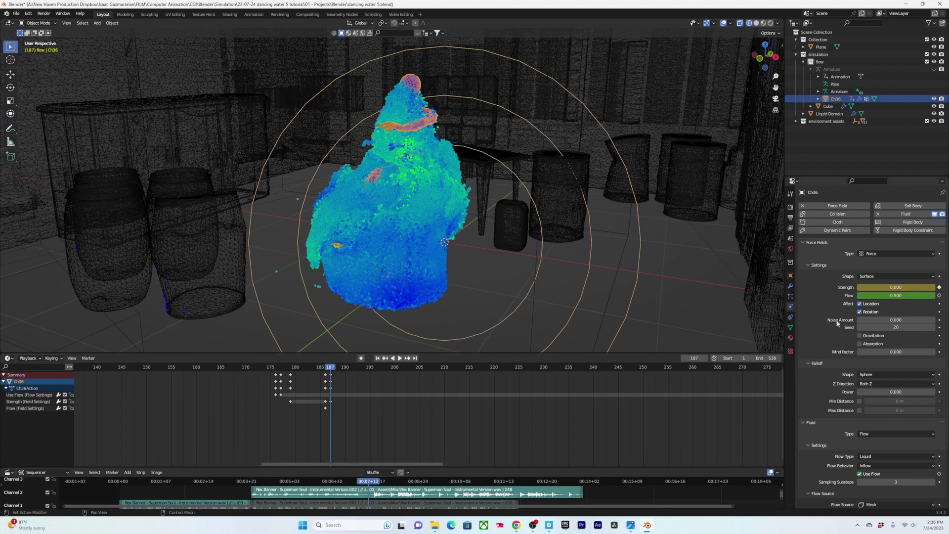
double_click(894, 297)
type("0")
key("Return")
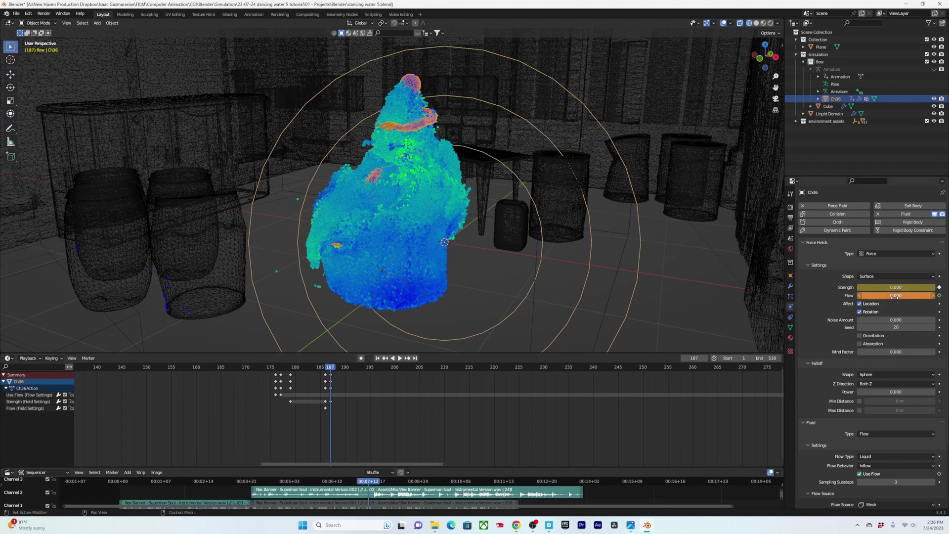
key("i")
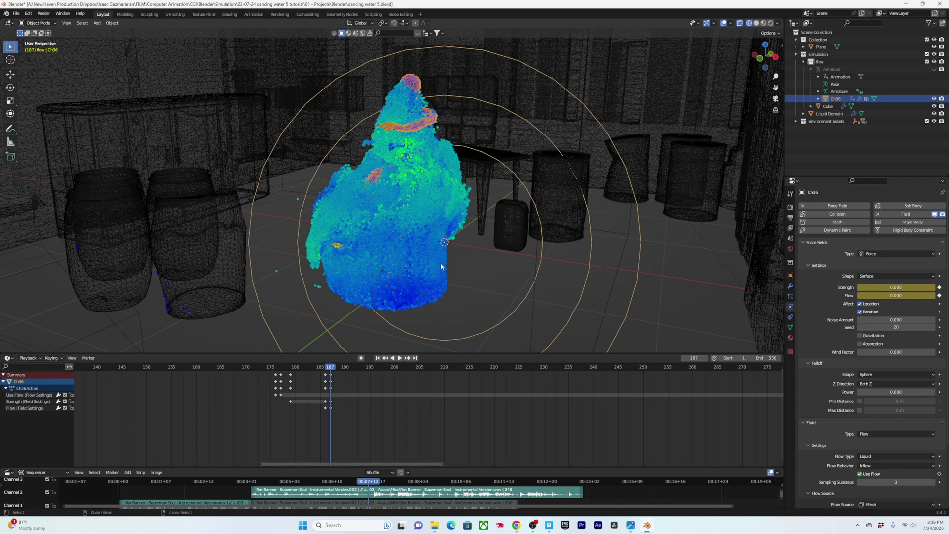
Save the project, free the Liquid Domain's cached simulation and bake the whole liquid simulation again
key("ctrl+s")
scroll(455, 264, "down", 6)
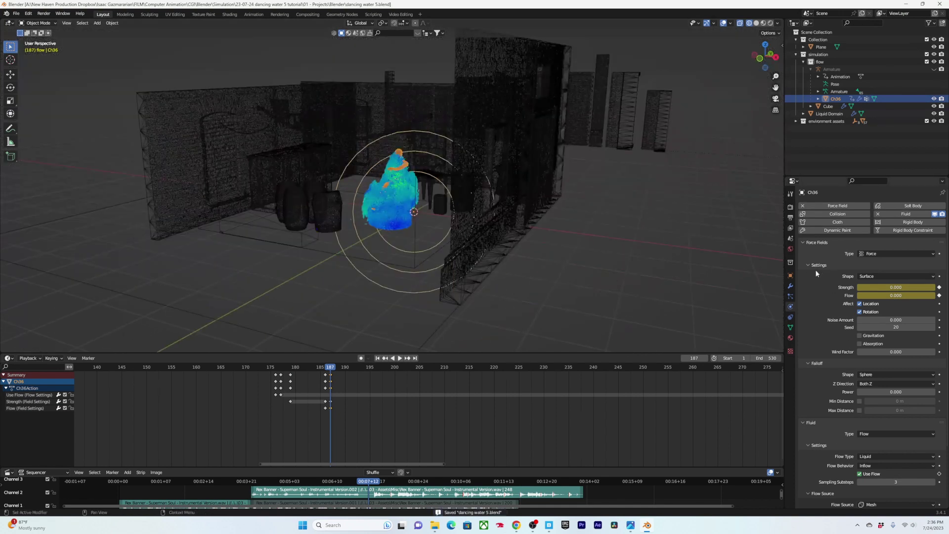
left_click(806, 243)
left_click(829, 114)
scroll(858, 395, "down", 2)
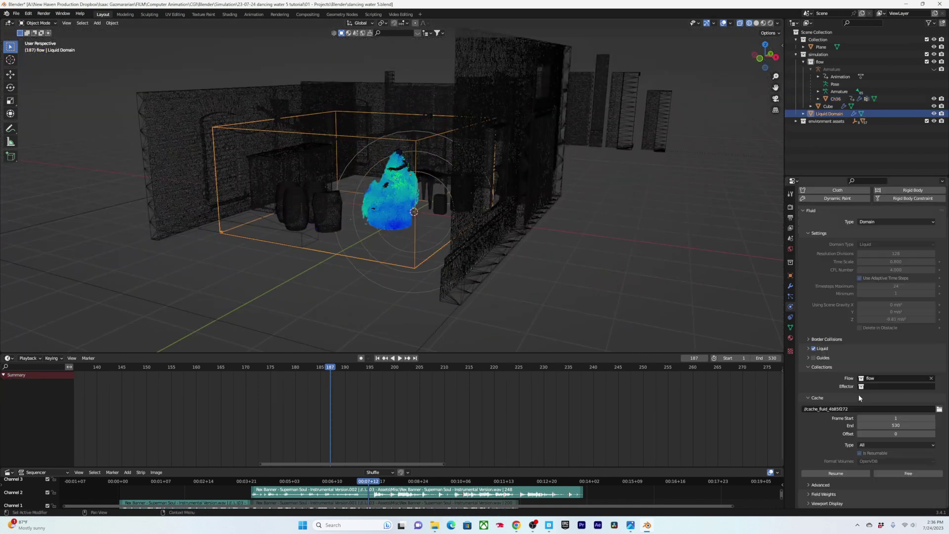
left_click(902, 475)
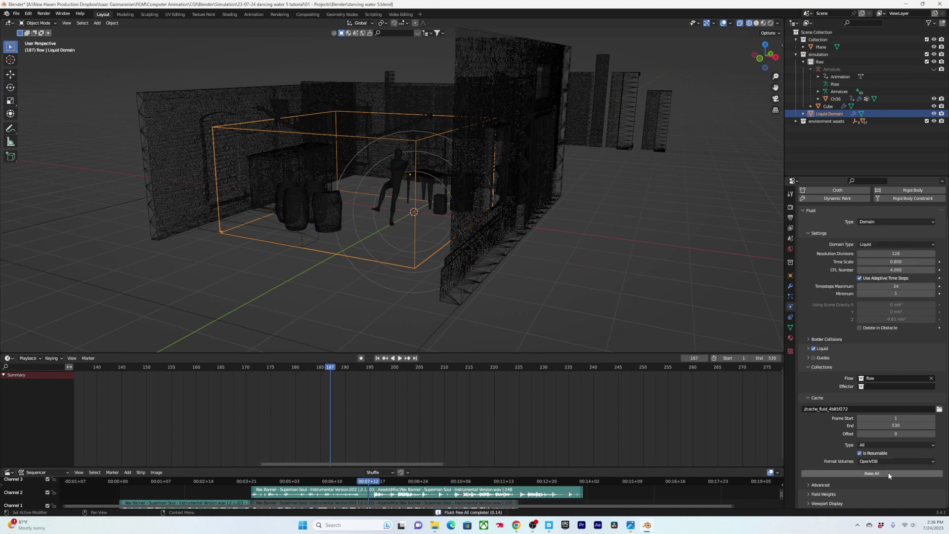
left_click(885, 472)
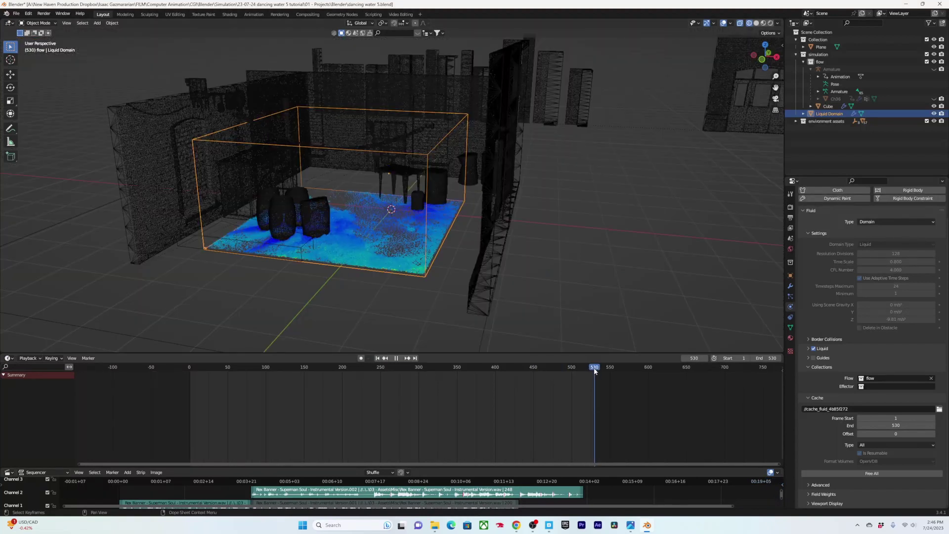
Save the project with the new bake and return the timeline from the end to frame 0
left_click_drag(595, 371, 586, 369)
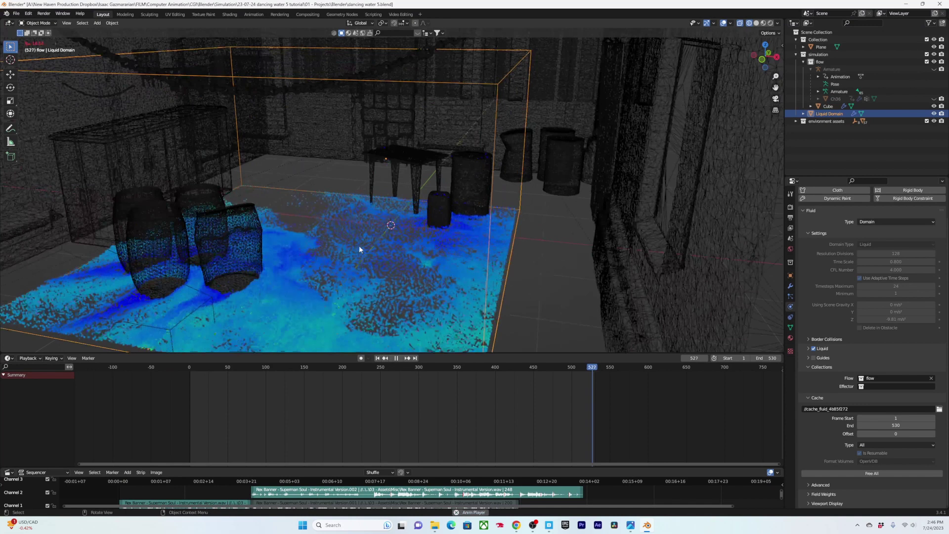
key("ctrl+s")
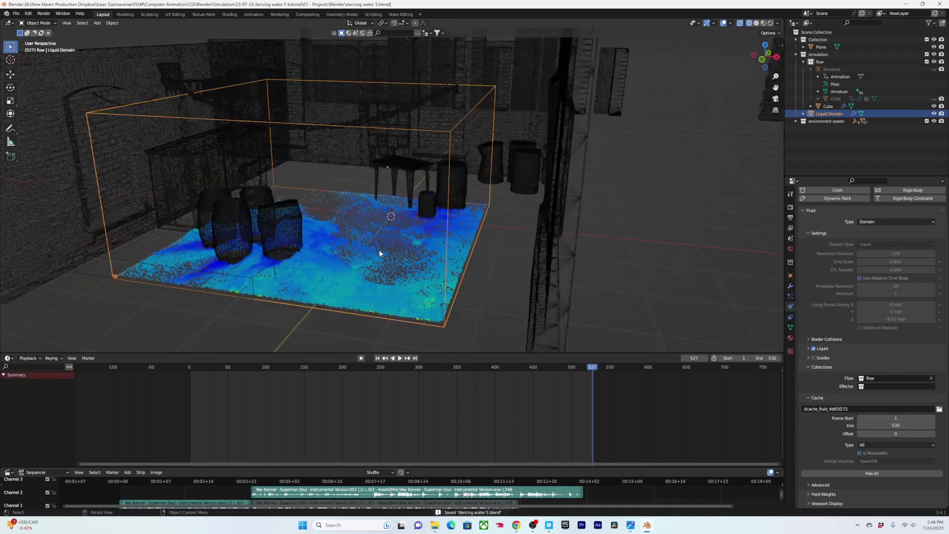
key("shift+Left")
left_click_drag(593, 369, 589, 369)
key("shift+Left")
key("Left")
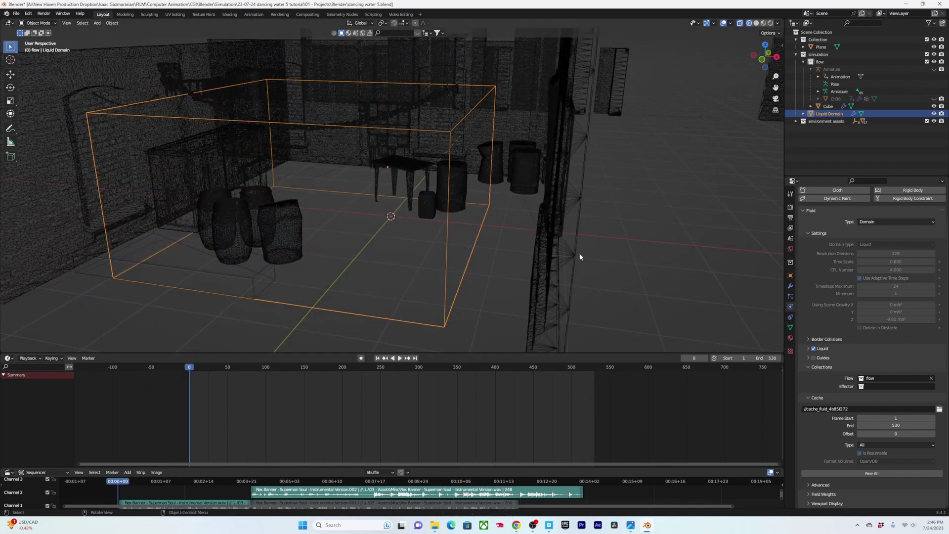
Play the new bake from the start and scrub ahead to frame 262 to examine the water's splash
left_click(518, 261)
left_click(449, 313)
key("space")
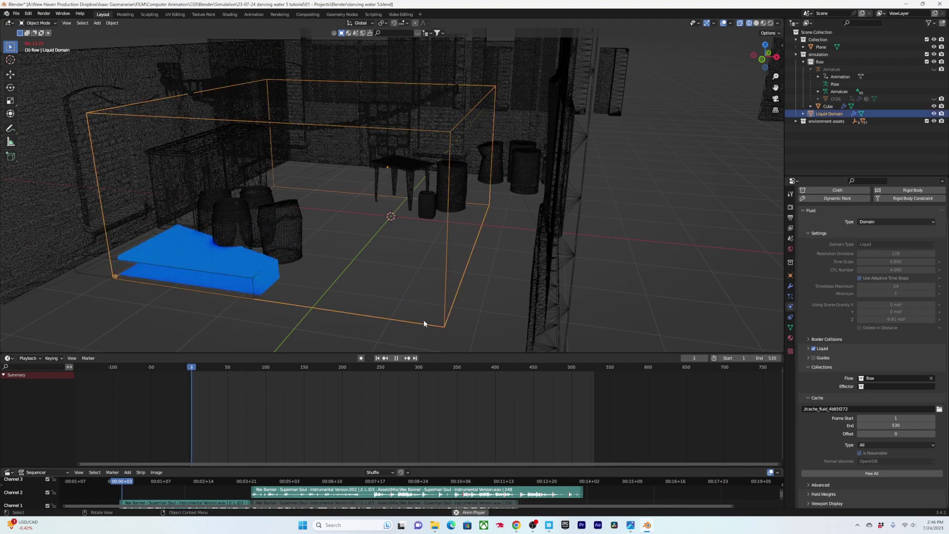
left_click(307, 371)
left_click_drag(317, 369, 389, 374)
key("space")
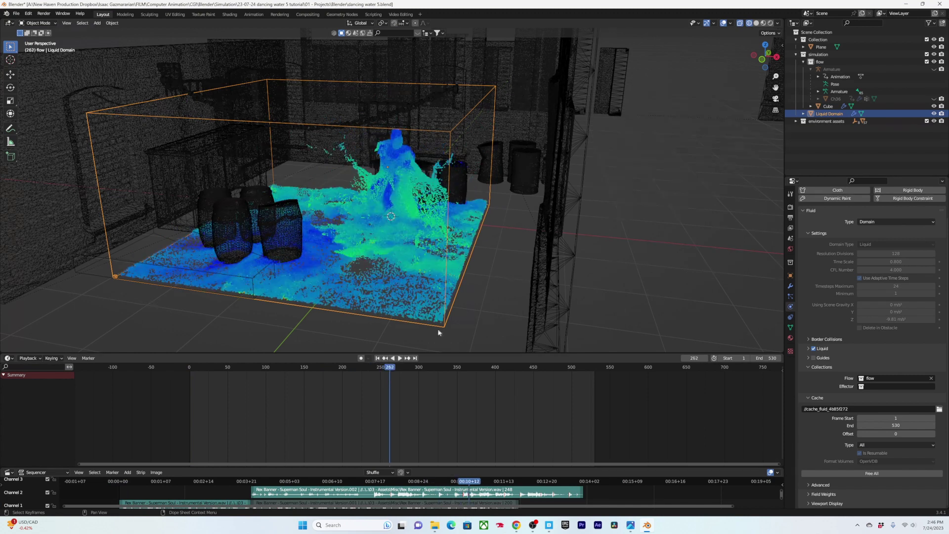
Deselect the liquid domain, save the project and frame the splash and the surrounding room from a lower viewpoint
left_click(492, 289)
key("ctrl+s")
middle_click_drag(473, 278, 490, 196)
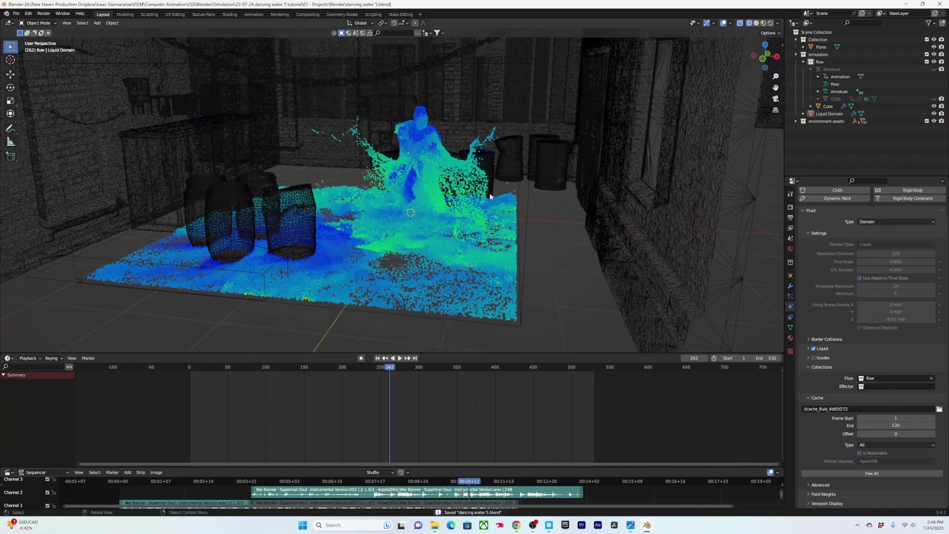
Set the scene's output file format to FFmpeg Video with an MPEG-4 container
left_click(790, 217)
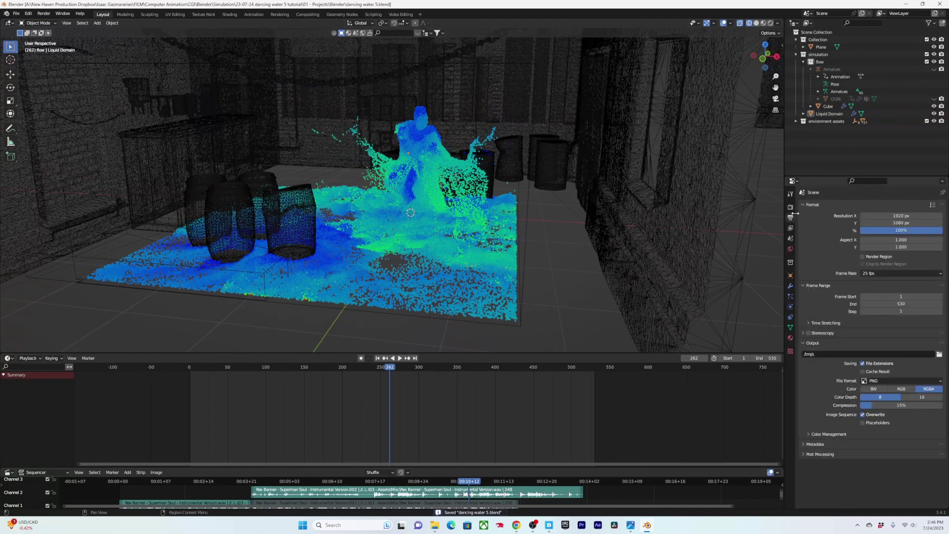
left_click(67, 23)
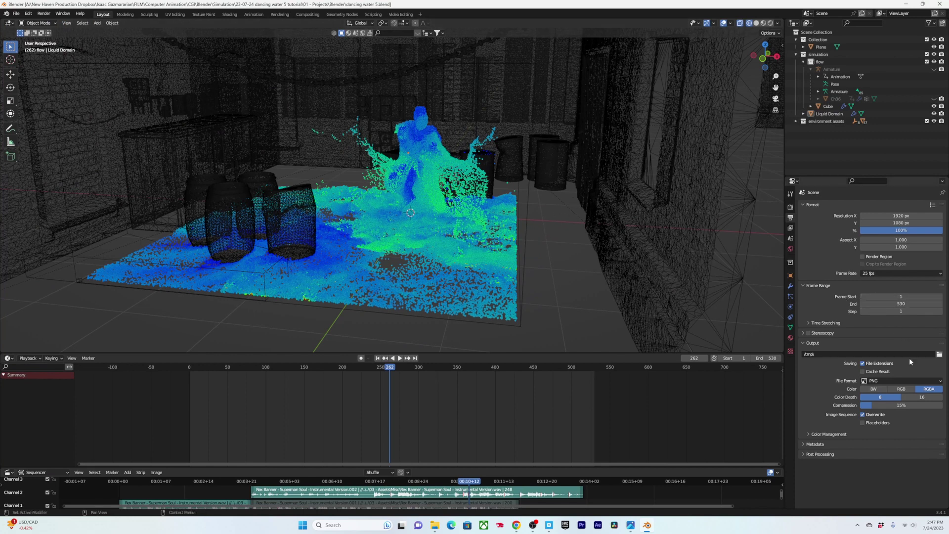
left_click(890, 382)
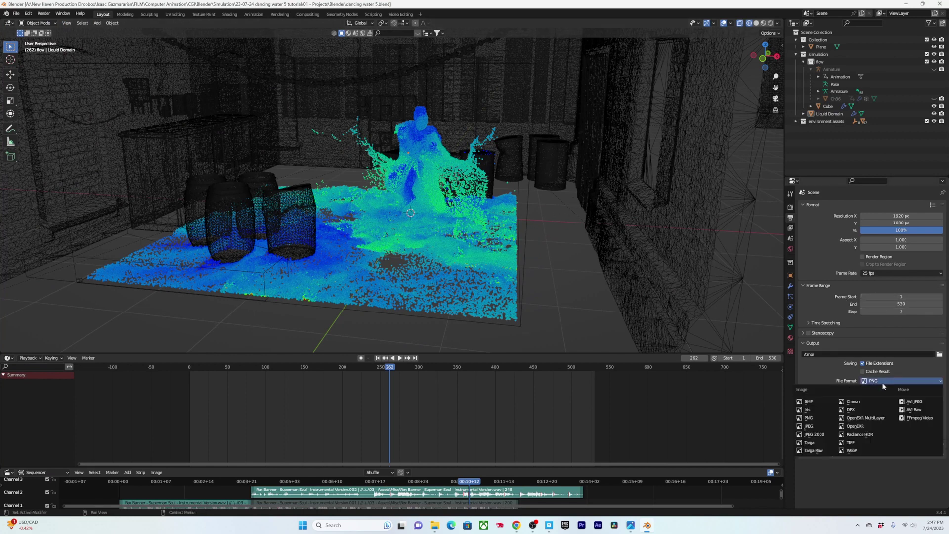
left_click(909, 418)
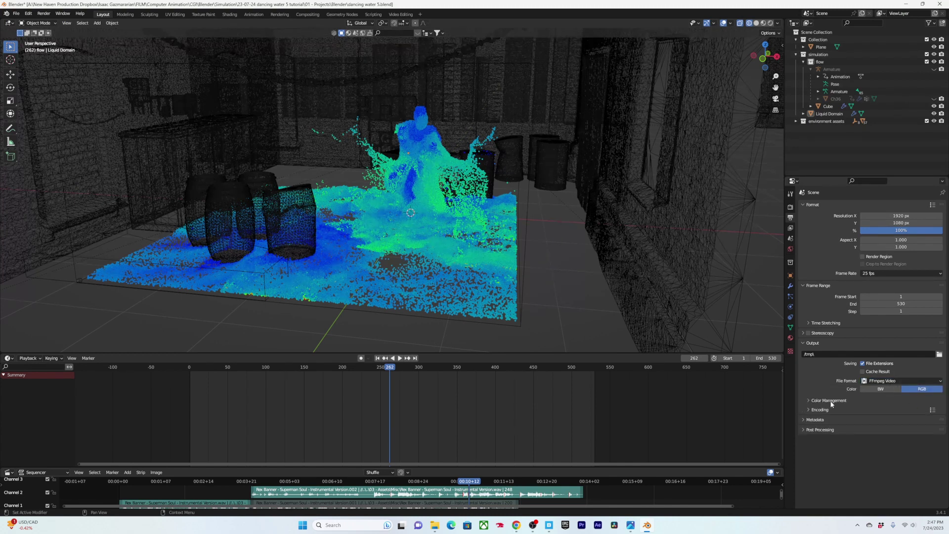
left_click(899, 401)
left_click(832, 476)
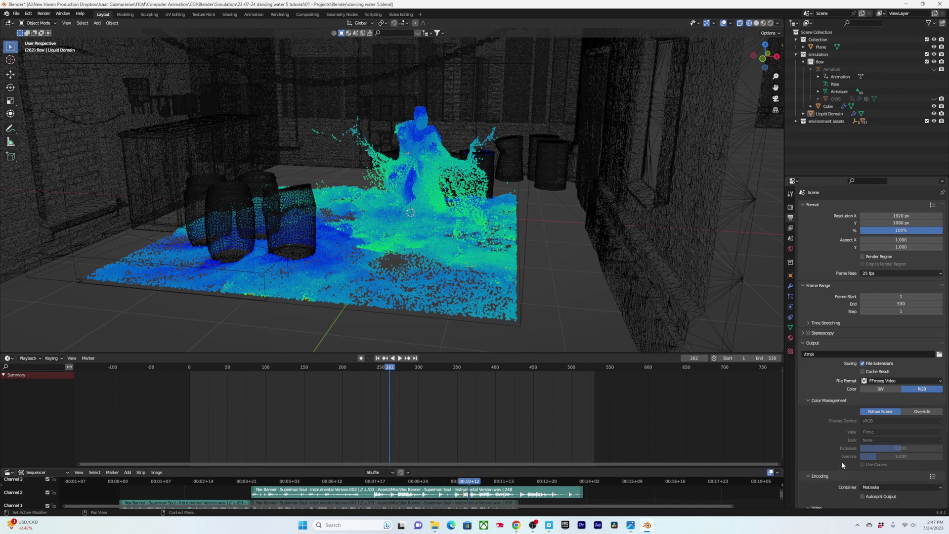
scroll(842, 462, "down", 5)
left_click(885, 398)
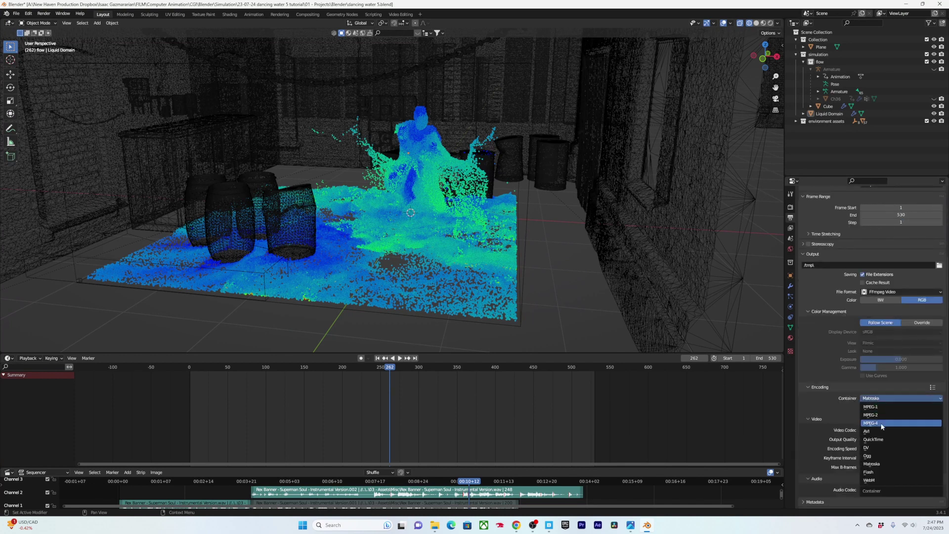
left_click(879, 423)
Set the output's audio codec to AAC and save the project
scroll(845, 445, "down", 1)
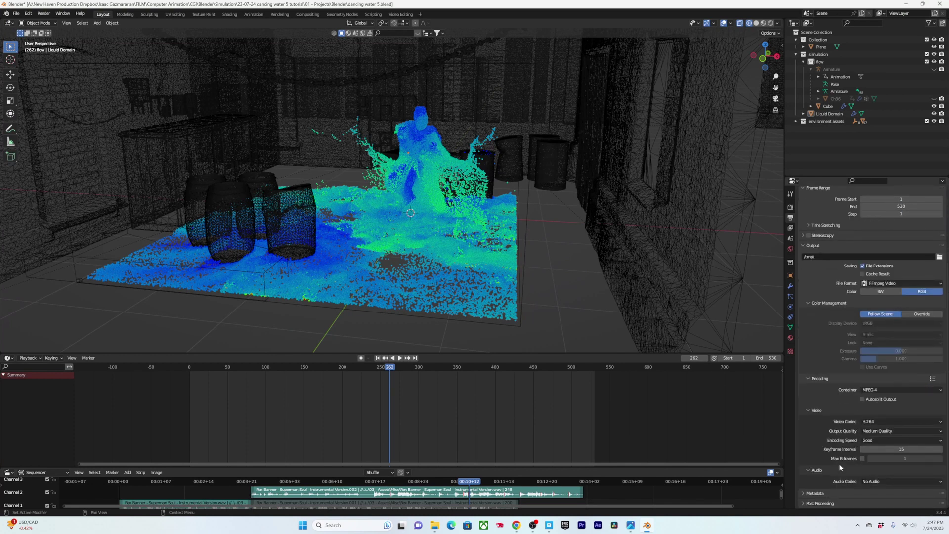
left_click(875, 483)
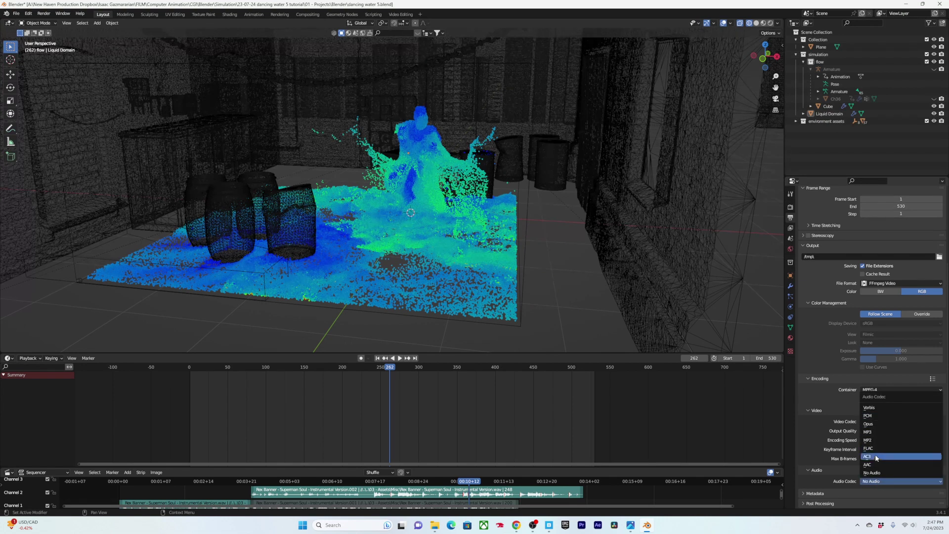
left_click(874, 466)
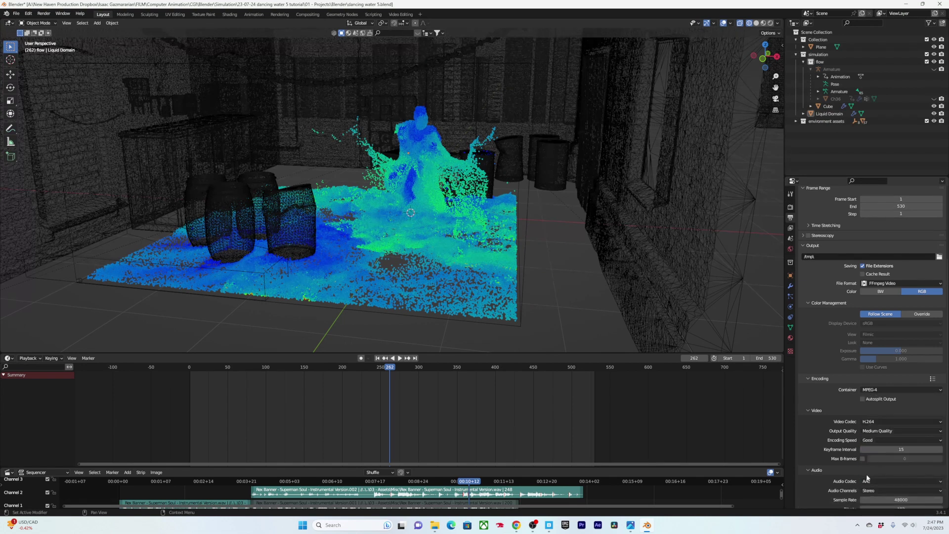
scroll(870, 459, "down", 3)
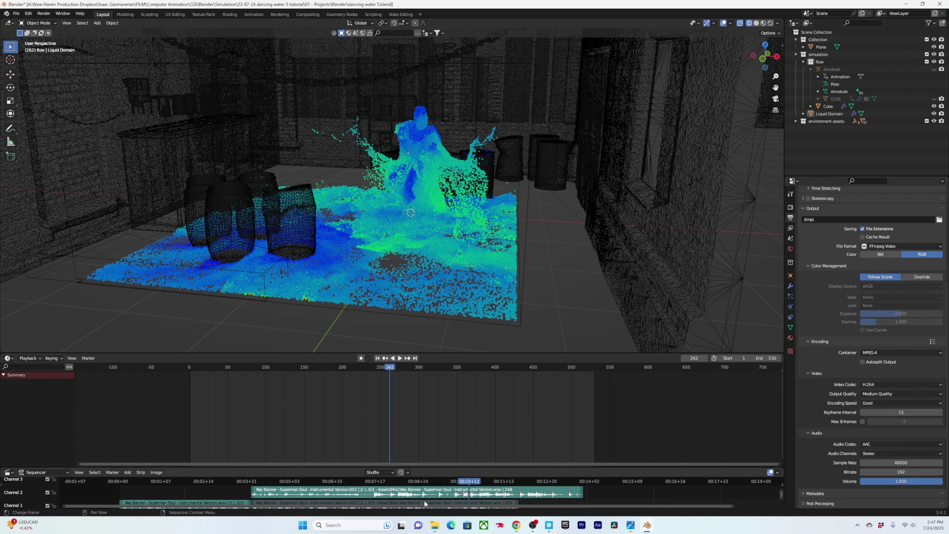
key("ctrl+s")
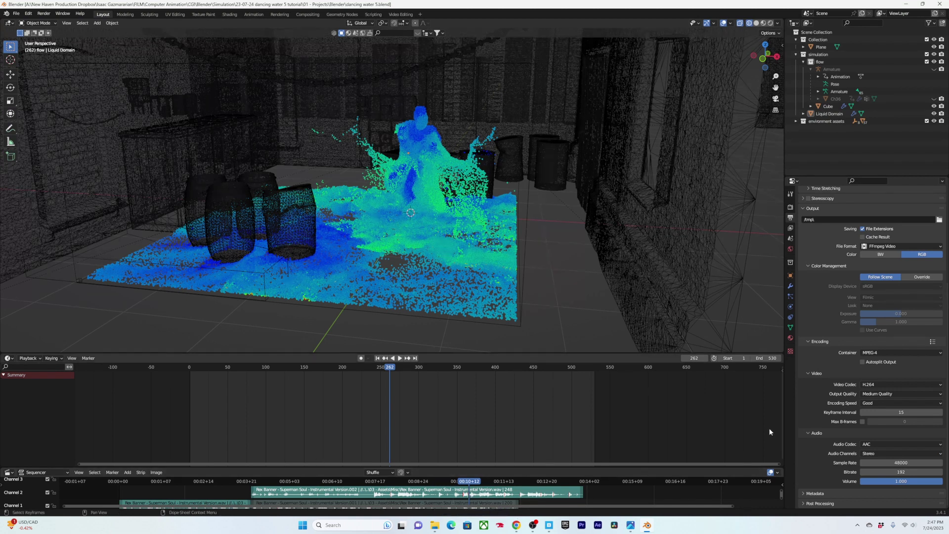
Enable Cache Result, set the output file to "warehouse dance viewport sim 1.0" in the 04 - Renders\Roughs folder, and save the project
scroll(862, 450, "up", 6)
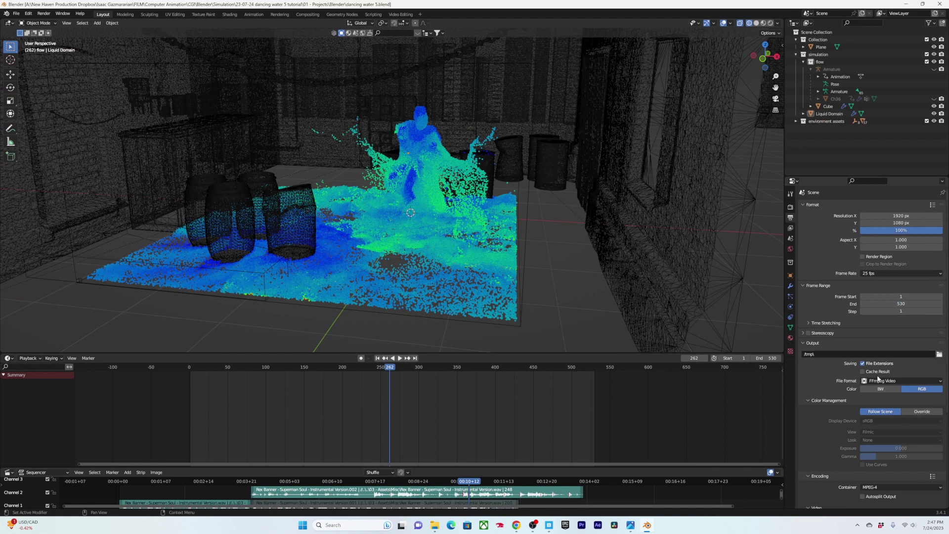
left_click(863, 372)
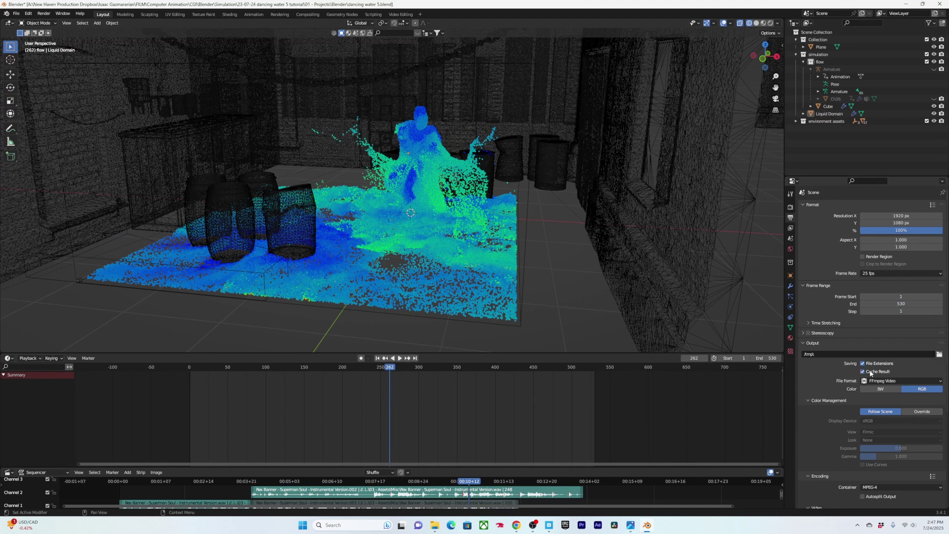
left_click(940, 355)
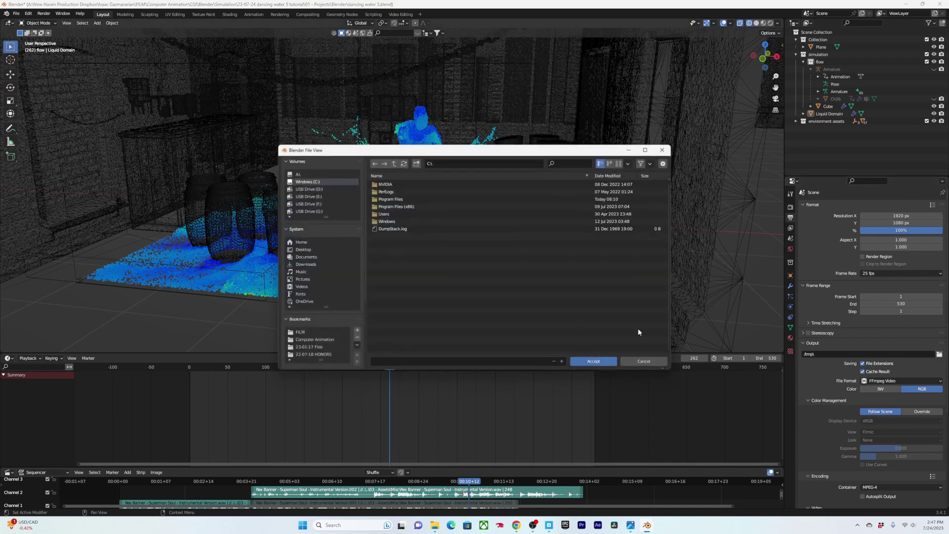
left_click(429, 361)
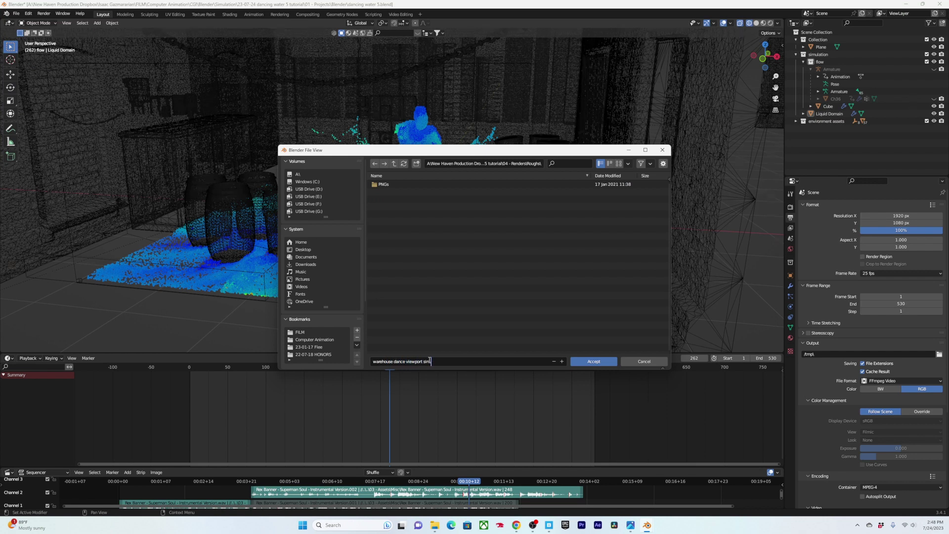
key("Return")
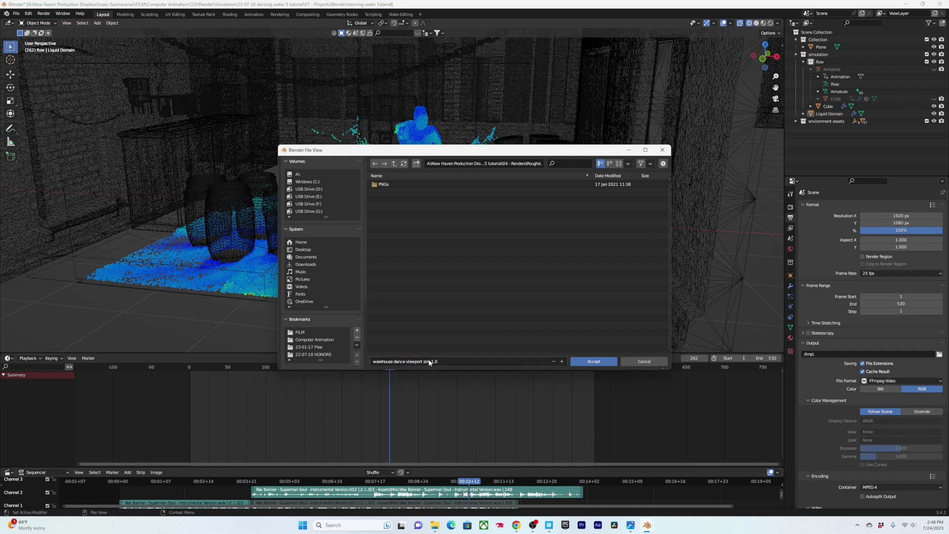
left_click(429, 362)
left_click(453, 361)
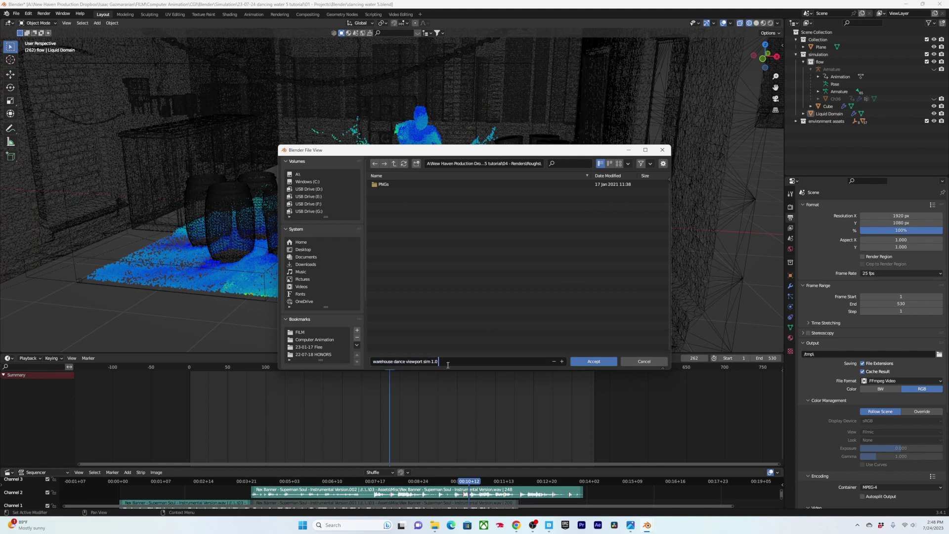
left_click(593, 361)
key("ctrl+s")
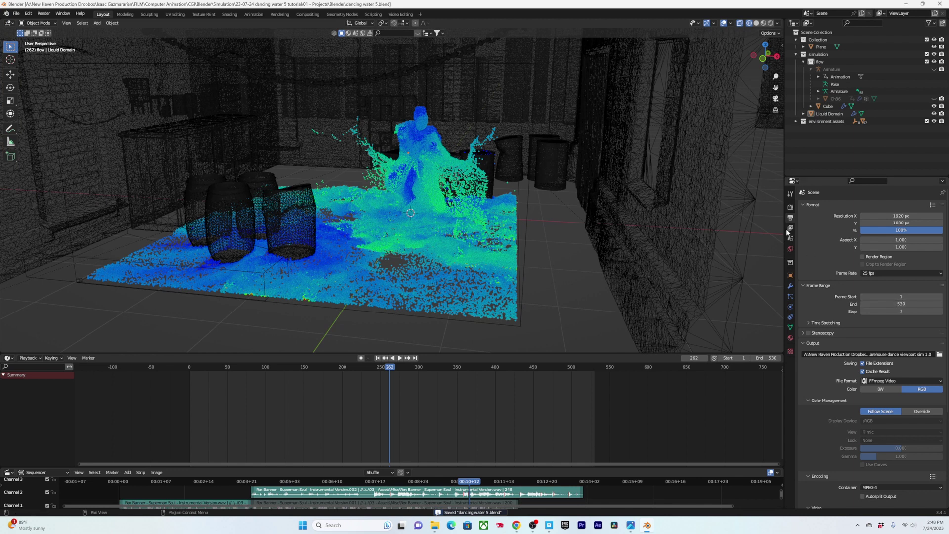
Hide the viewport overlays and gizmos, save the project and run a viewport render of the animation
left_click(723, 23)
left_click(706, 24)
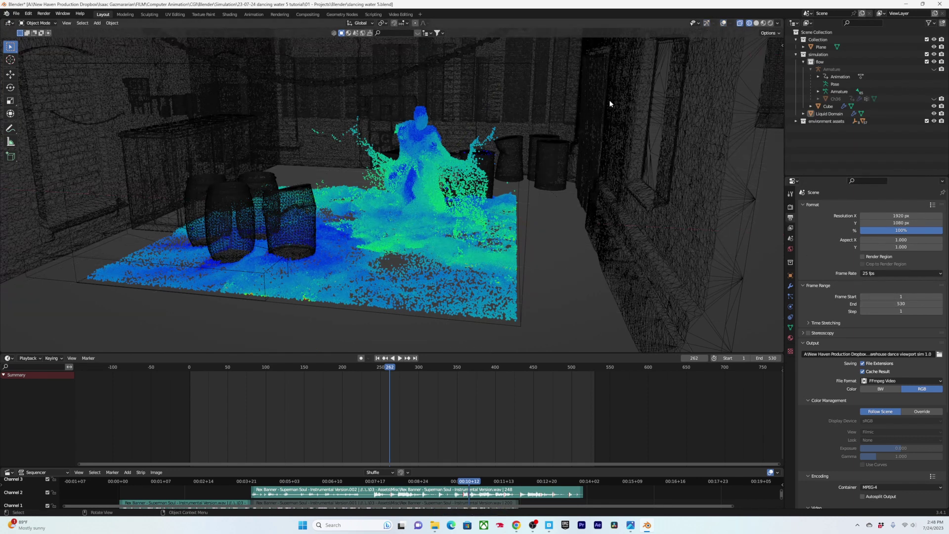
key("ctrl+s")
left_click(66, 22)
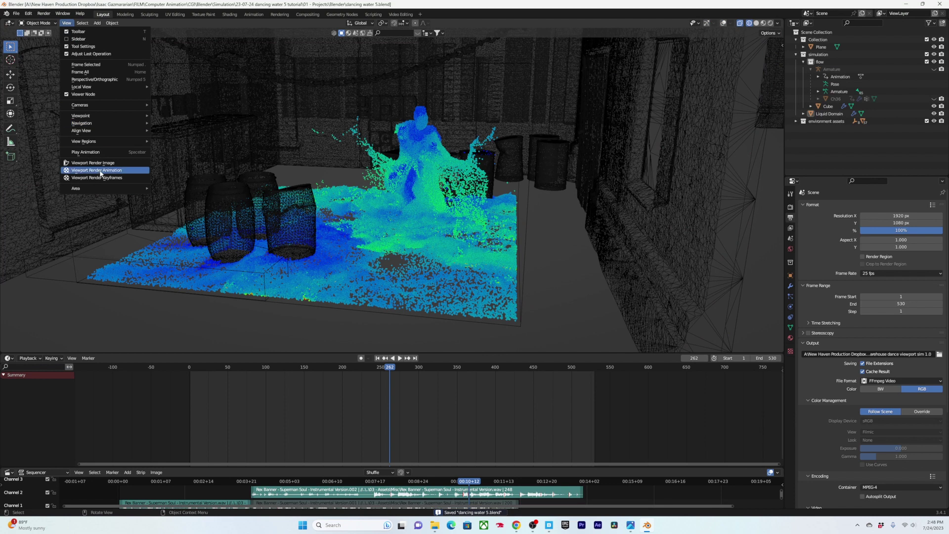
left_click(100, 170)
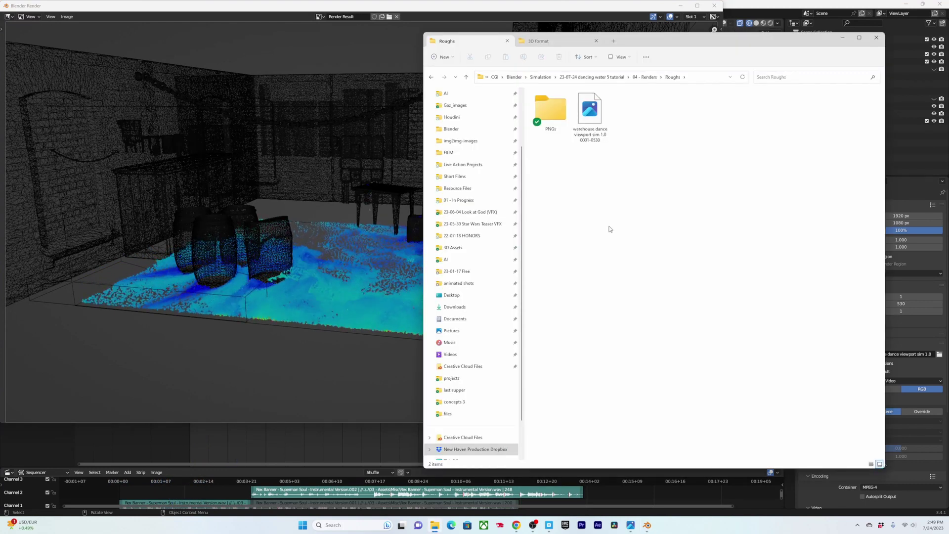
left_click(289, 268)
scroll(267, 270, "up", 3)
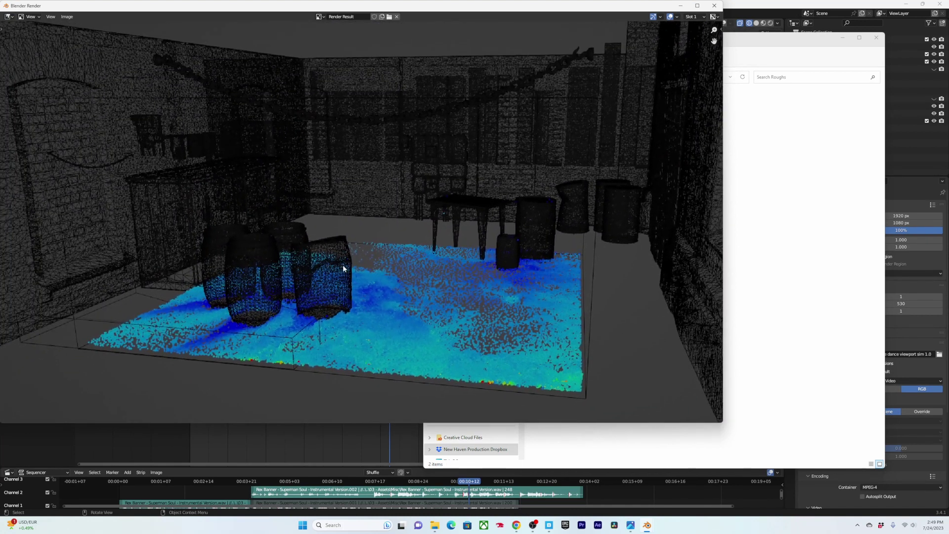
Open the rendered "warehouse dance viewport sim 1.0 0001-0530" video from the Roughs folder, then play and scrub it to review the simulation
left_click(761, 193)
double_click(589, 116)
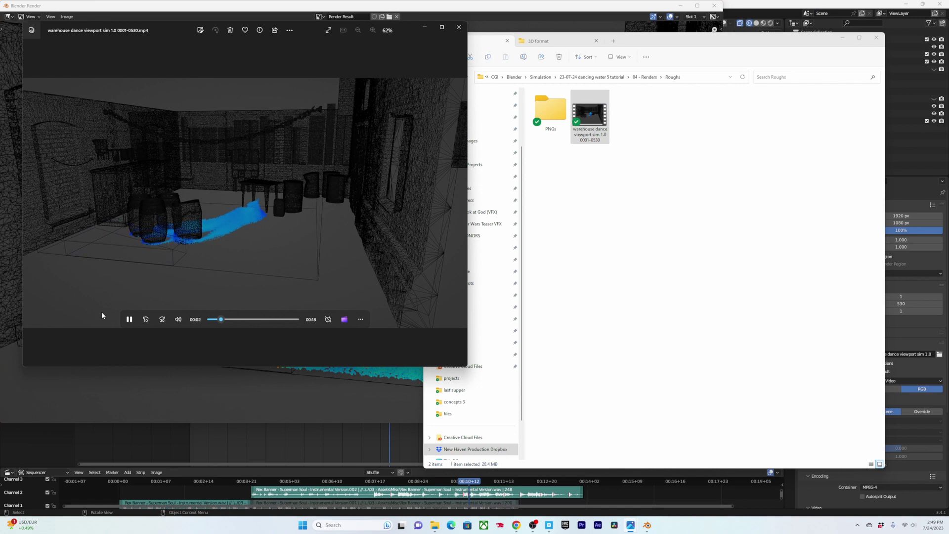
left_click(221, 221)
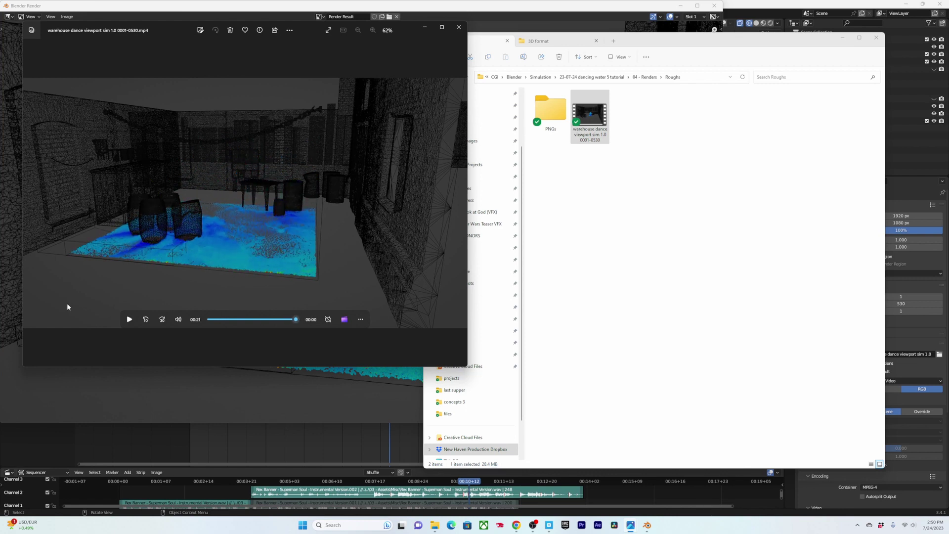
left_click(129, 320)
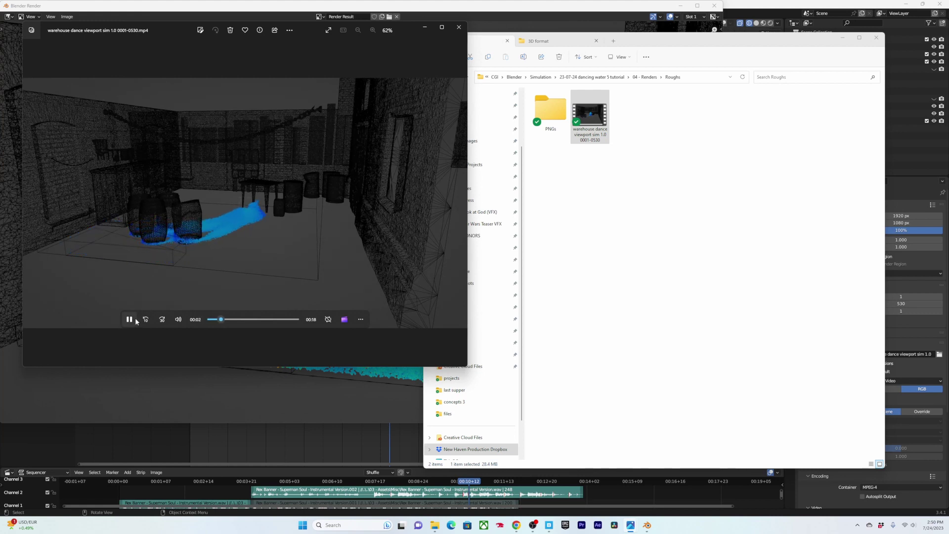
left_click_drag(214, 319, 244, 286)
left_click(252, 318)
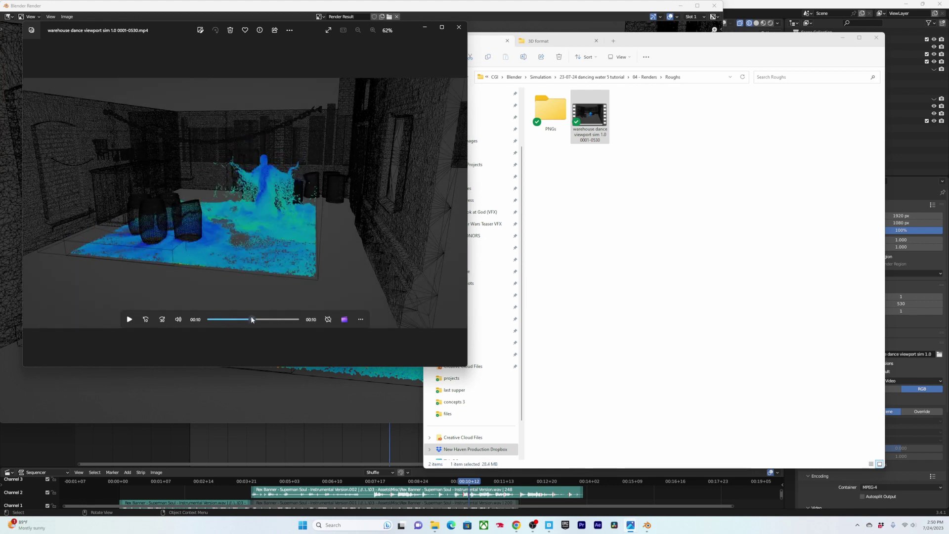
left_click_drag(252, 318, 211, 319)
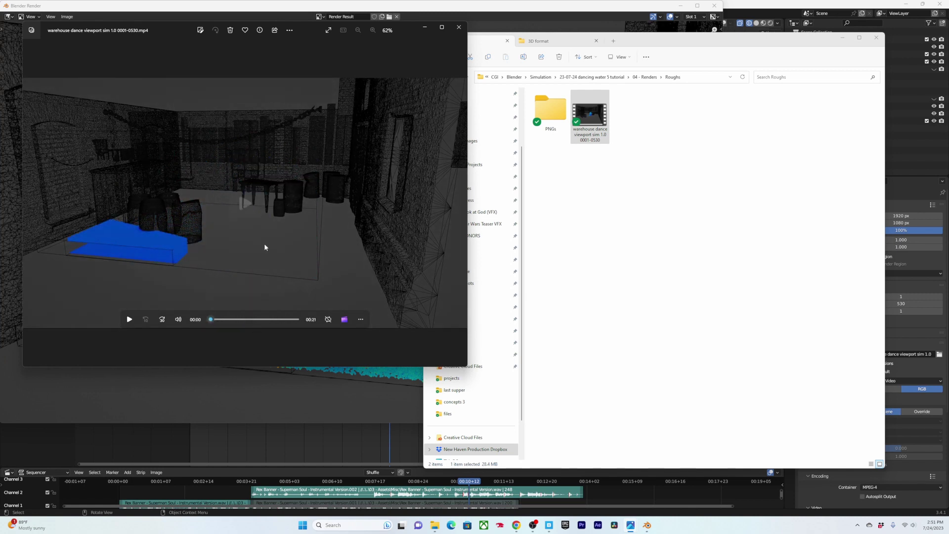